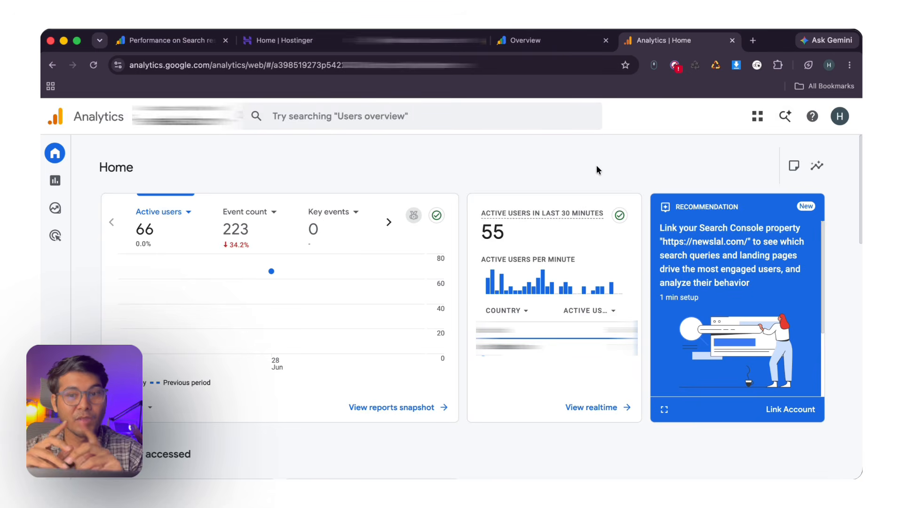
- Reload the Analytics home dashboard to refresh the active-user figures
{"action": "left_click", "coordinate": [732, 41]}
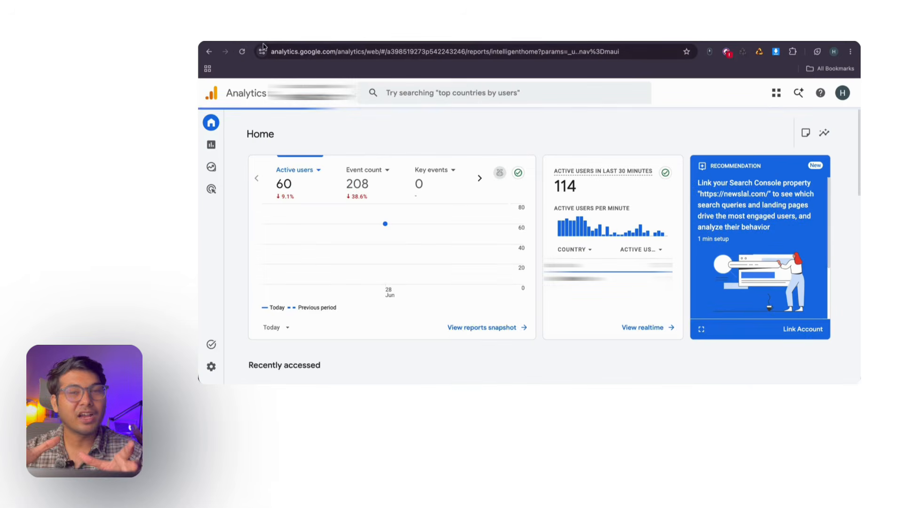
{"action": "left_click", "coordinate": [241, 52]}
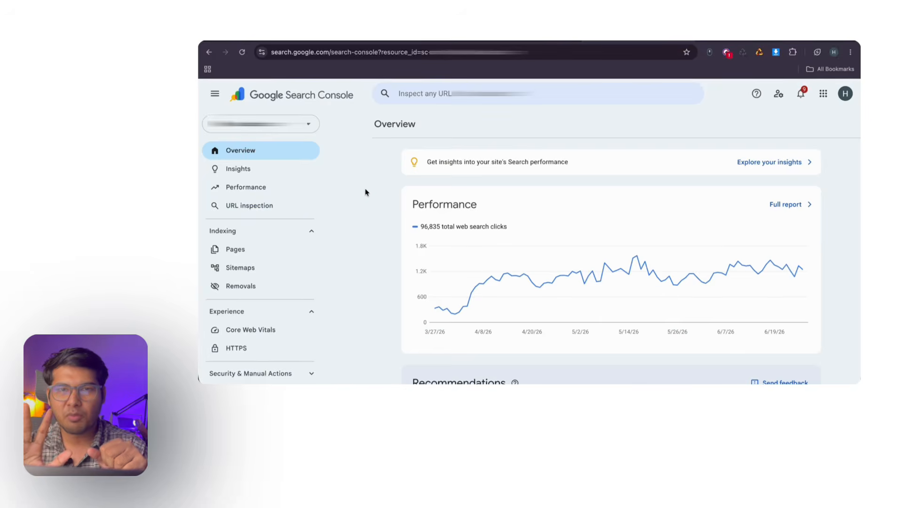
- Examine the search clicks chart on the Google Search Console overview and open the full performance report
{"action": "scroll", "coordinate": [383, 230], "scroll_direction": "down", "scroll_amount": 2}
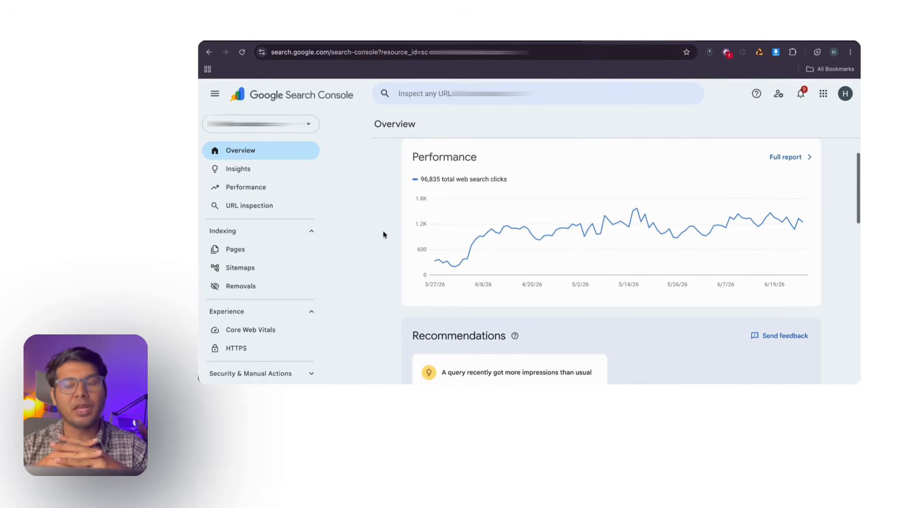
{"action": "mouse_move", "coordinate": [613, 222]}
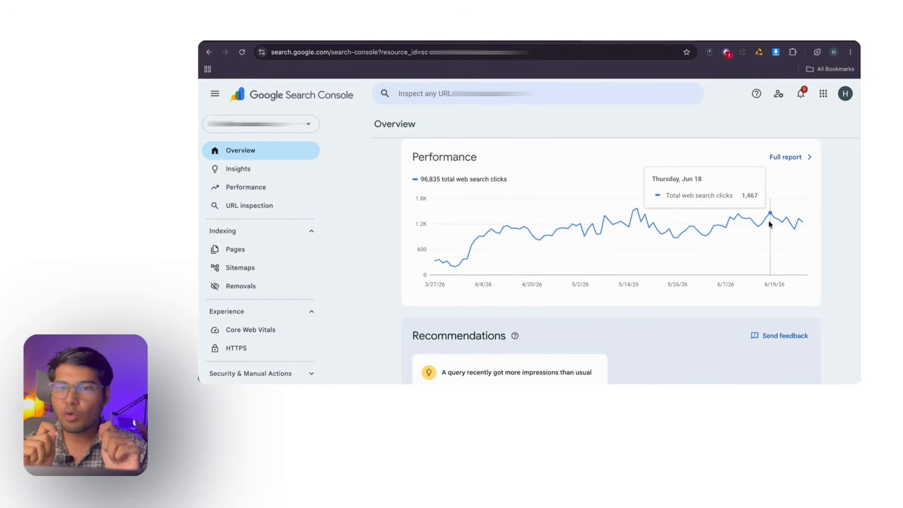
{"action": "left_click", "coordinate": [801, 227]}
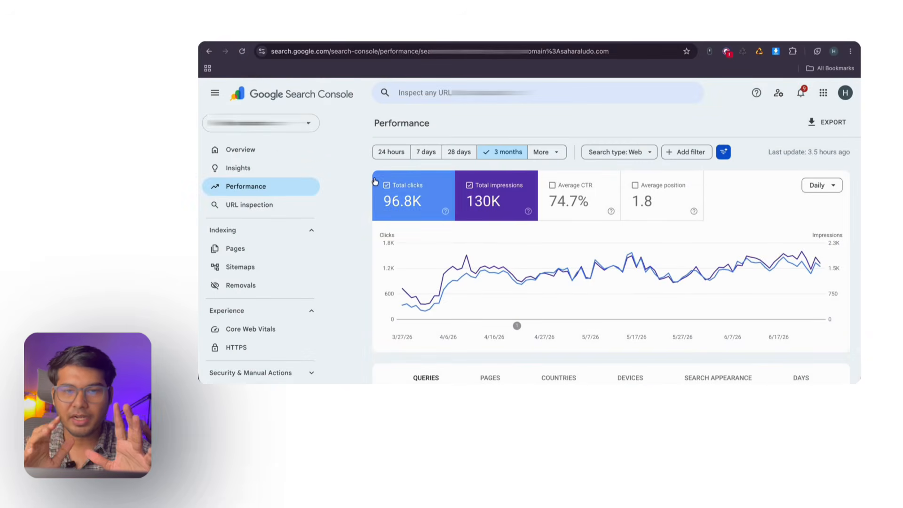
- Set the performance report to the last 24 hours and examine its hourly clicks and impressions
{"action": "left_click", "coordinate": [390, 153]}
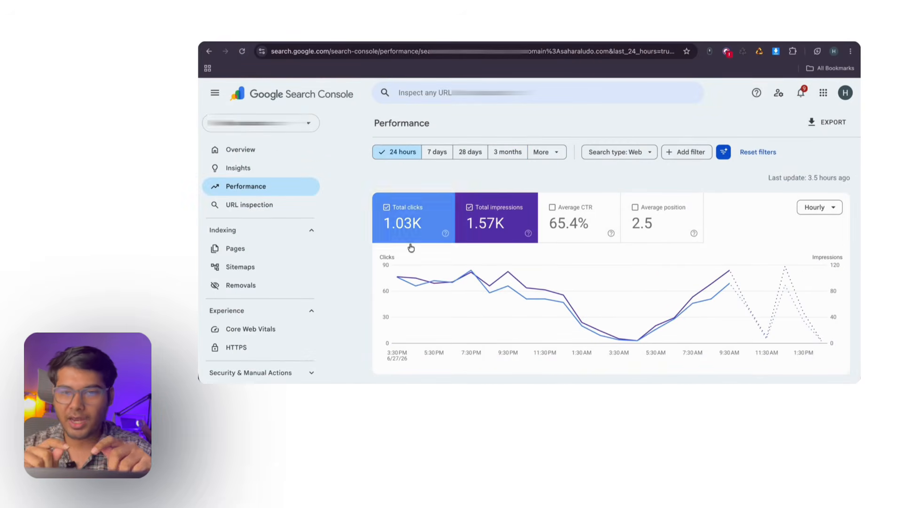
{"action": "mouse_move", "coordinate": [507, 275]}
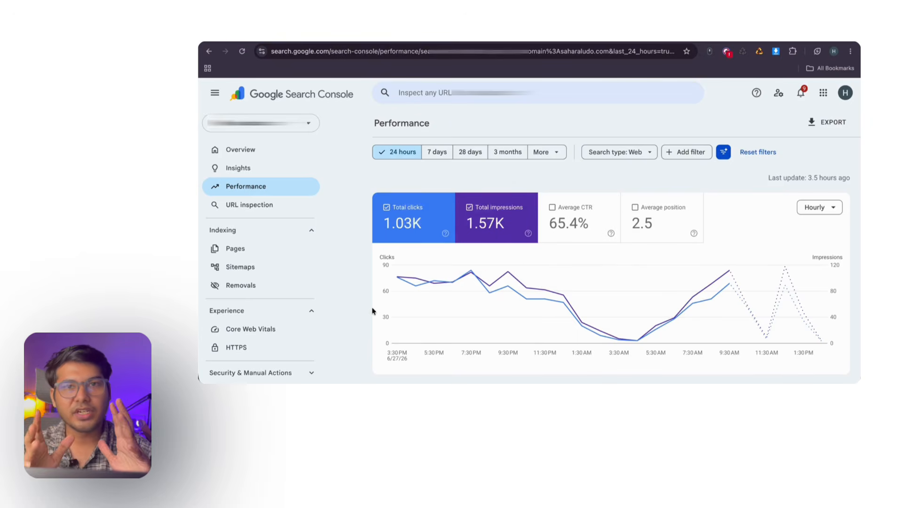
{"action": "scroll", "coordinate": [372, 311], "scroll_direction": "down", "scroll_amount": 3}
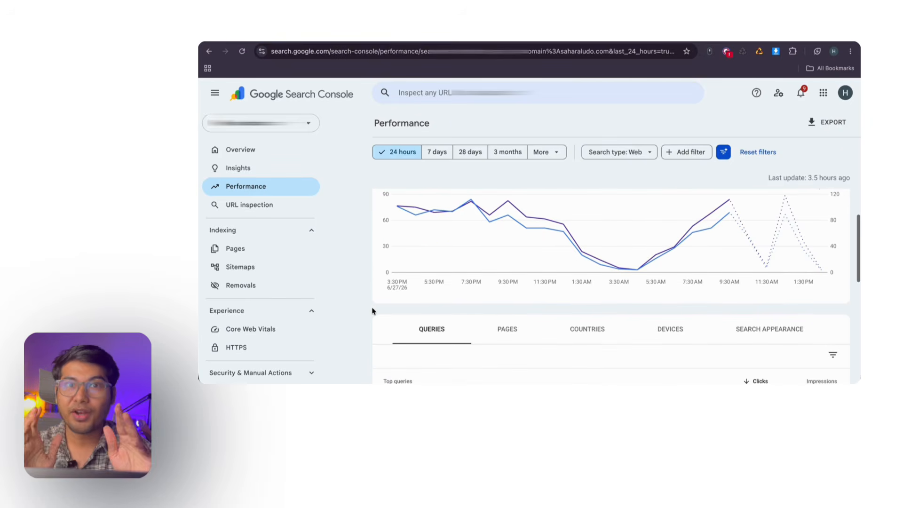
{"action": "scroll", "coordinate": [372, 311], "scroll_direction": "up", "scroll_amount": 3}
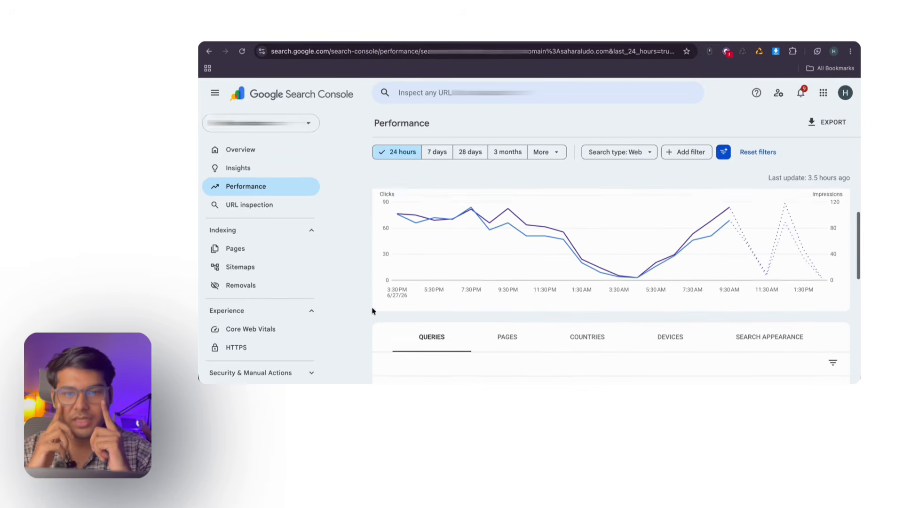
- Set the performance report period to 7 days and group the chart data weekly
{"action": "left_click", "coordinate": [437, 153]}
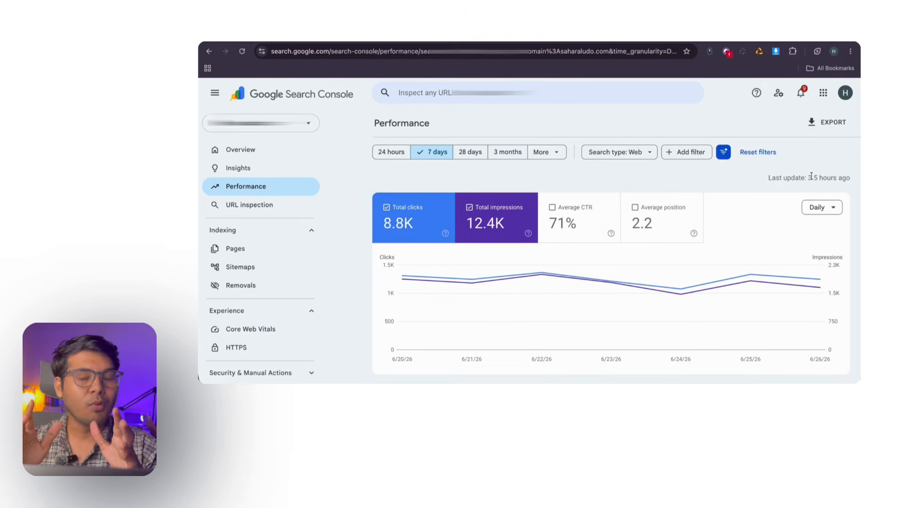
{"action": "left_click_drag", "start_coordinate": [811, 177], "coordinate": [843, 176]}
{"action": "left_click", "coordinate": [819, 208]}
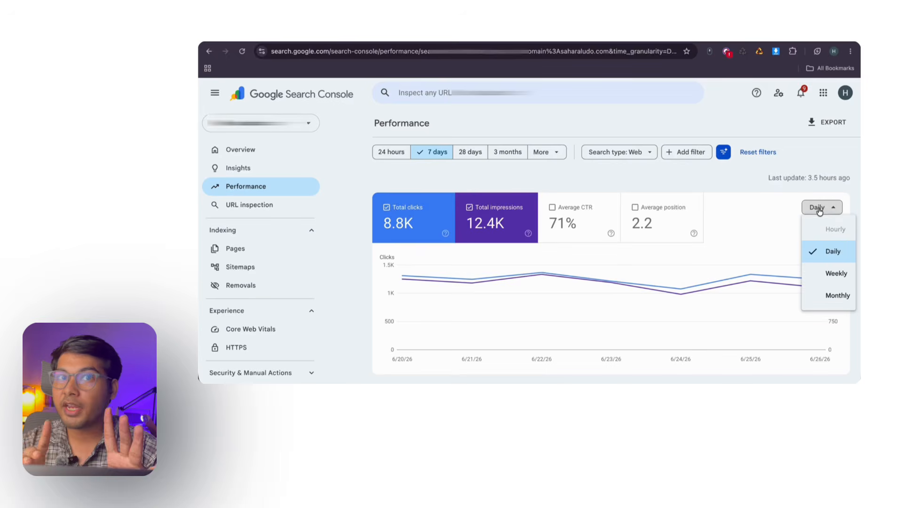
{"action": "left_click", "coordinate": [833, 273]}
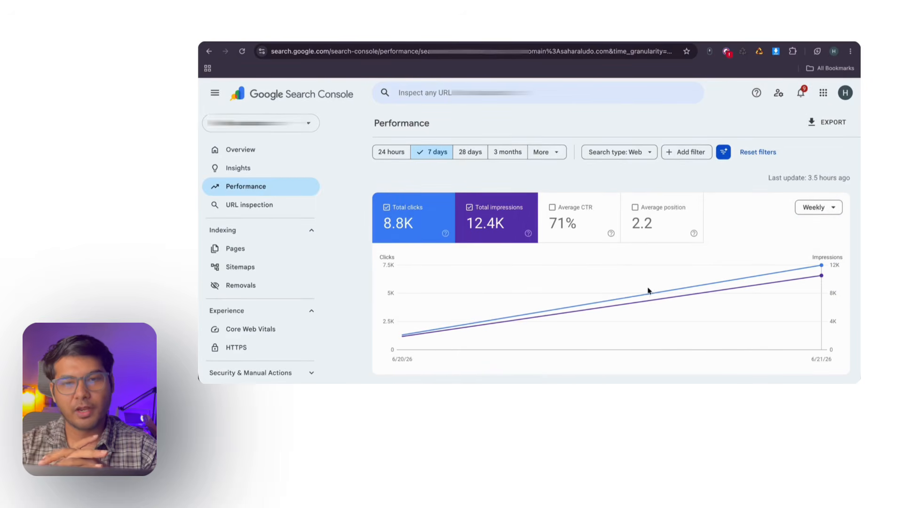
- Set the performance report period to 28 days and group the chart data daily
{"action": "left_click", "coordinate": [472, 151]}
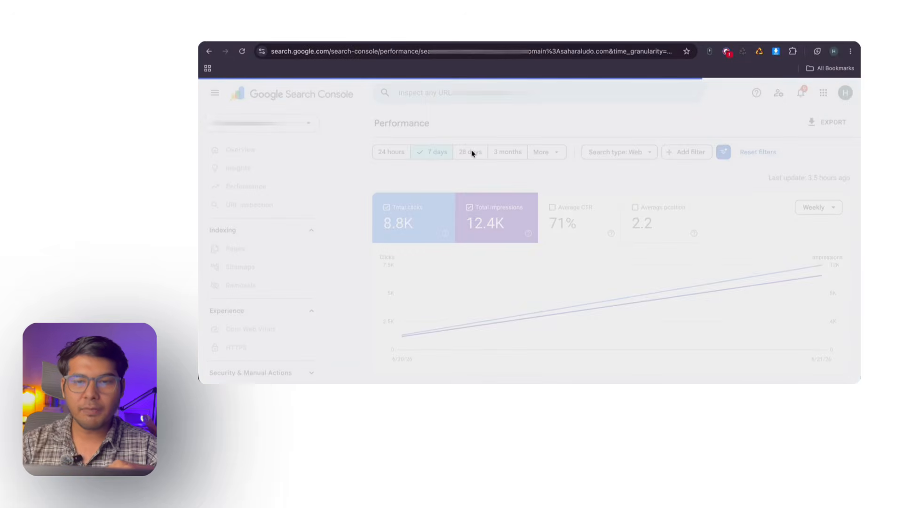
{"action": "left_click", "coordinate": [813, 207]}
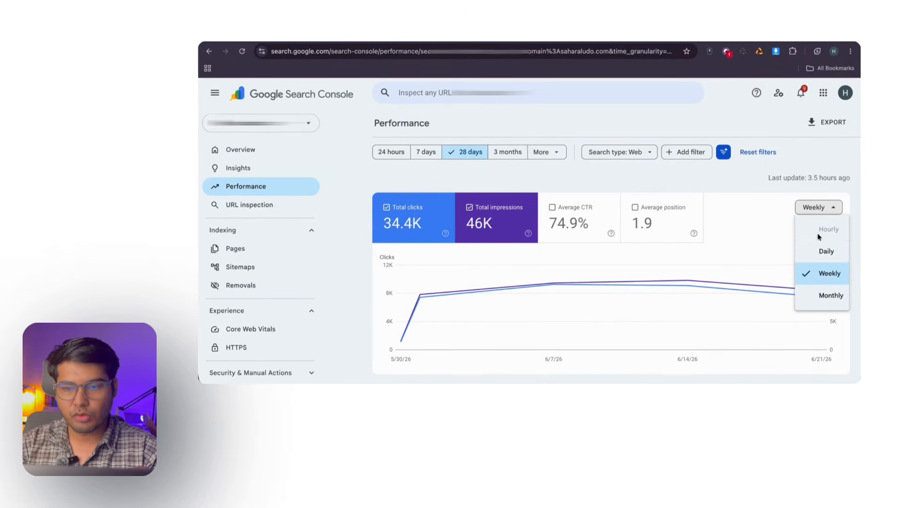
{"action": "left_click", "coordinate": [794, 218]}
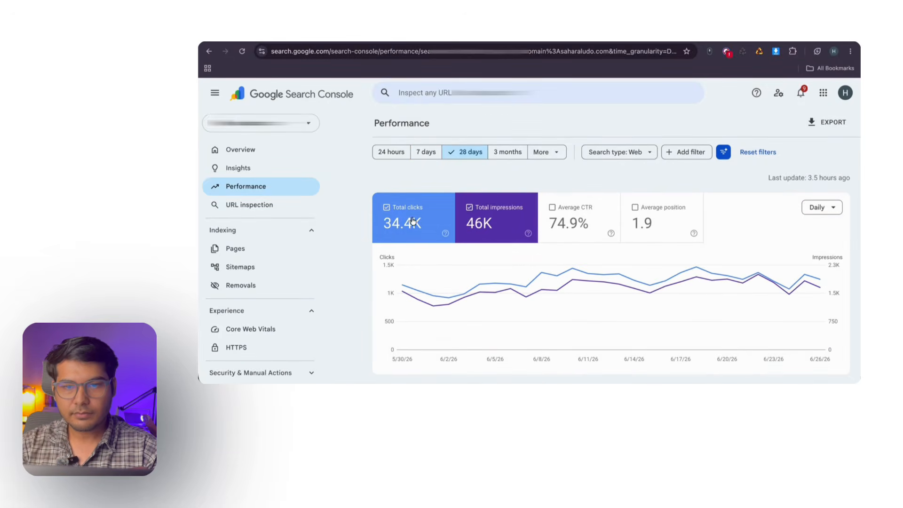
- Set the report period to 3 months and examine the clicks and impressions of the top queries
{"action": "left_click", "coordinate": [508, 151]}
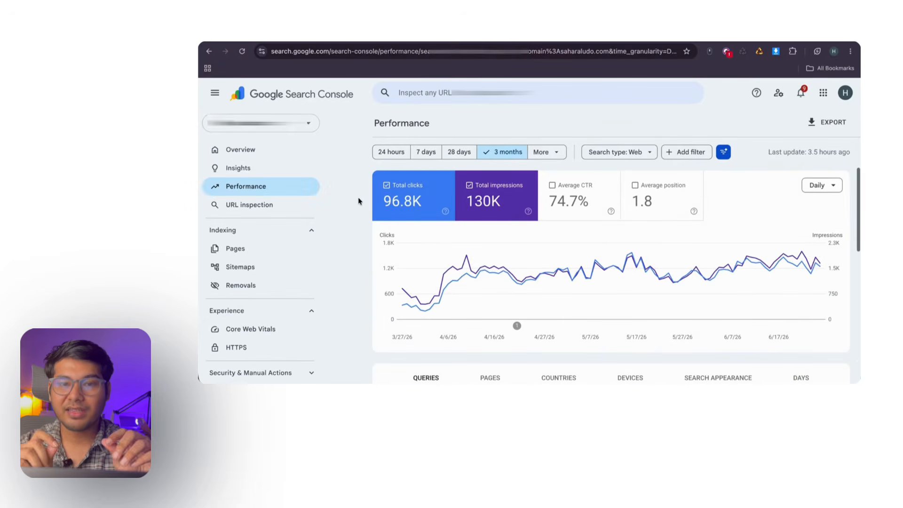
{"action": "scroll", "coordinate": [358, 202], "scroll_direction": "up", "scroll_amount": 1}
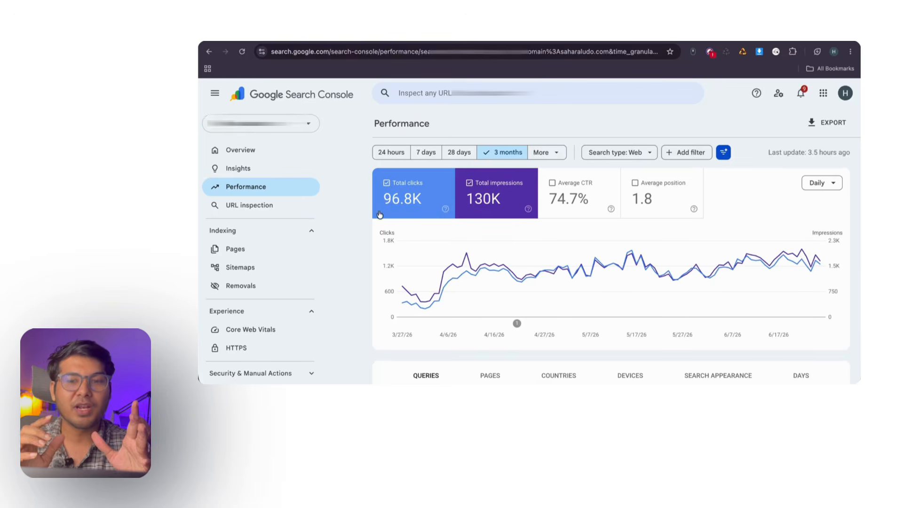
{"action": "scroll", "coordinate": [380, 214], "scroll_direction": "down", "scroll_amount": 2}
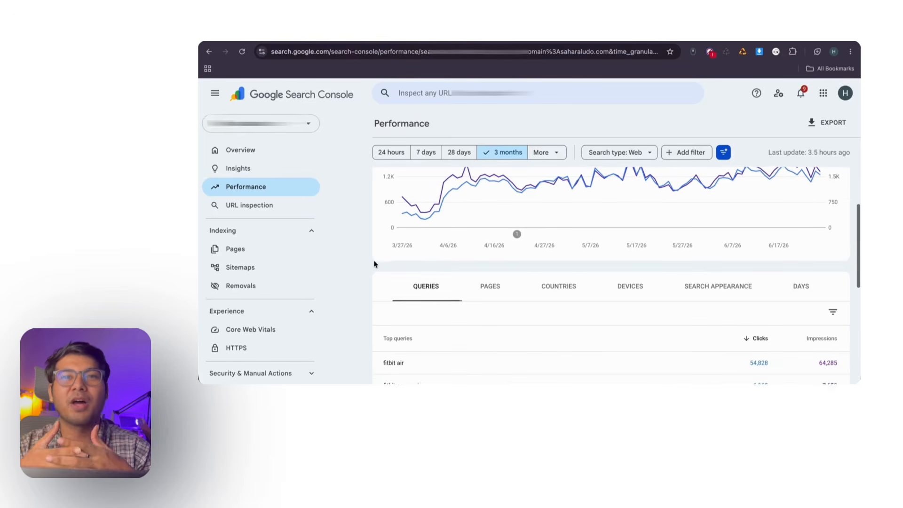
{"action": "scroll", "coordinate": [372, 268], "scroll_direction": "down", "scroll_amount": 3}
{"action": "scroll", "coordinate": [361, 295], "scroll_direction": "down", "scroll_amount": 1}
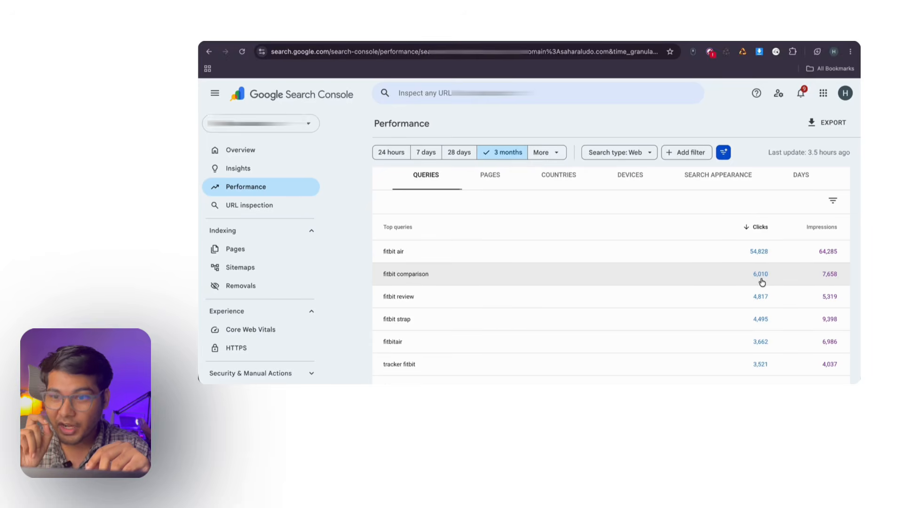
{"action": "scroll", "coordinate": [762, 288], "scroll_direction": "down", "scroll_amount": 2}
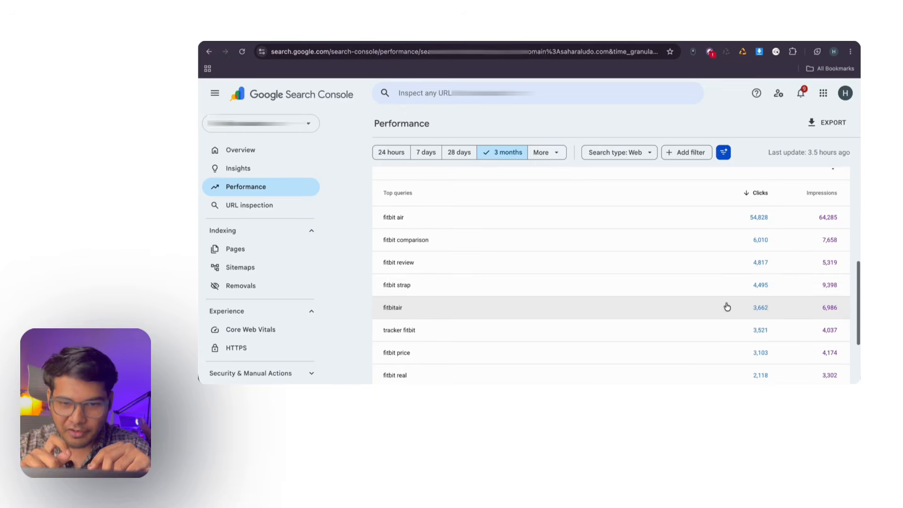
{"action": "scroll", "coordinate": [727, 306], "scroll_direction": "down", "scroll_amount": 1}
- Highlight the report's last-update time, clear the highlight, and review the rest of the top queries table
{"action": "left_click_drag", "start_coordinate": [849, 151], "coordinate": [766, 150]}
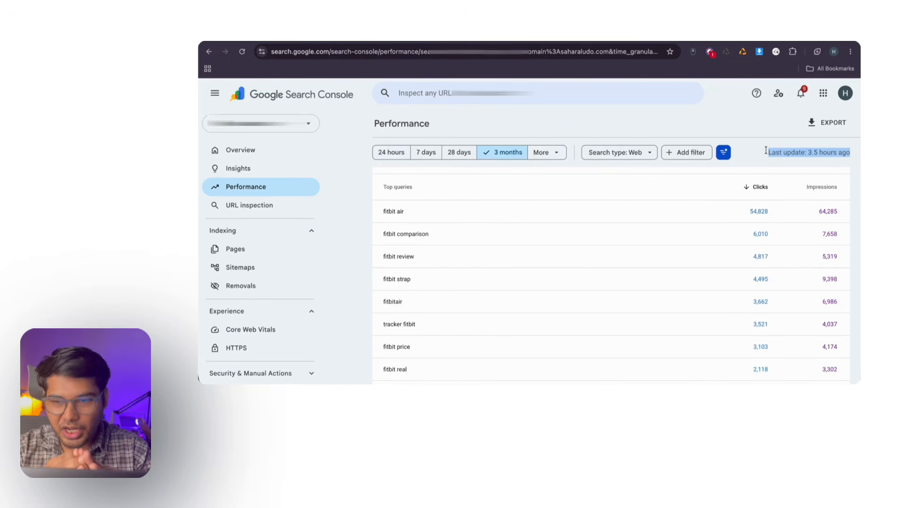
{"action": "left_click", "coordinate": [761, 153]}
{"action": "scroll", "coordinate": [733, 292], "scroll_direction": "down", "scroll_amount": 1}
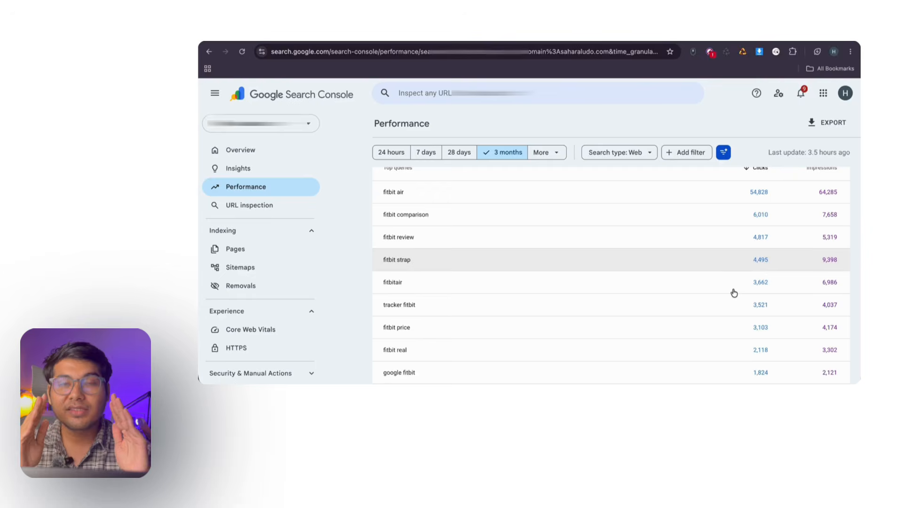
{"action": "scroll", "coordinate": [733, 292], "scroll_direction": "down", "scroll_amount": 2}
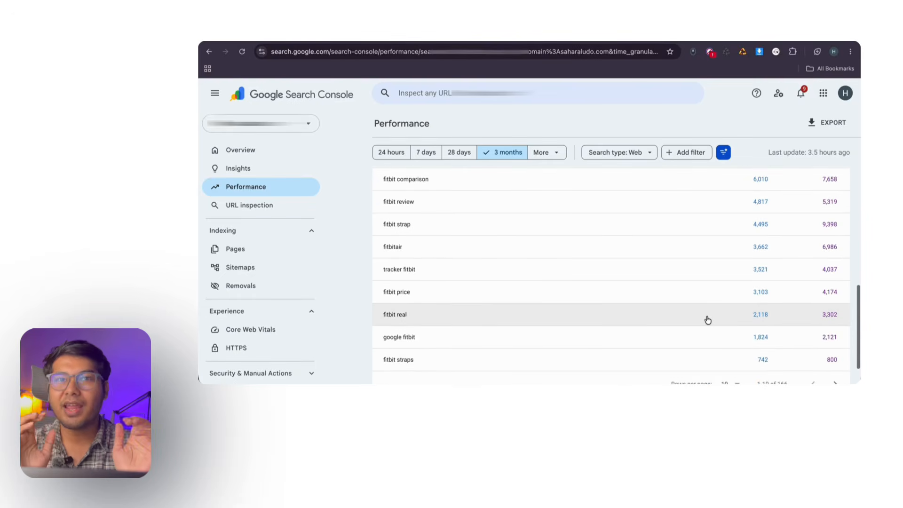
{"action": "scroll", "coordinate": [708, 319], "scroll_direction": "down", "scroll_amount": 1}
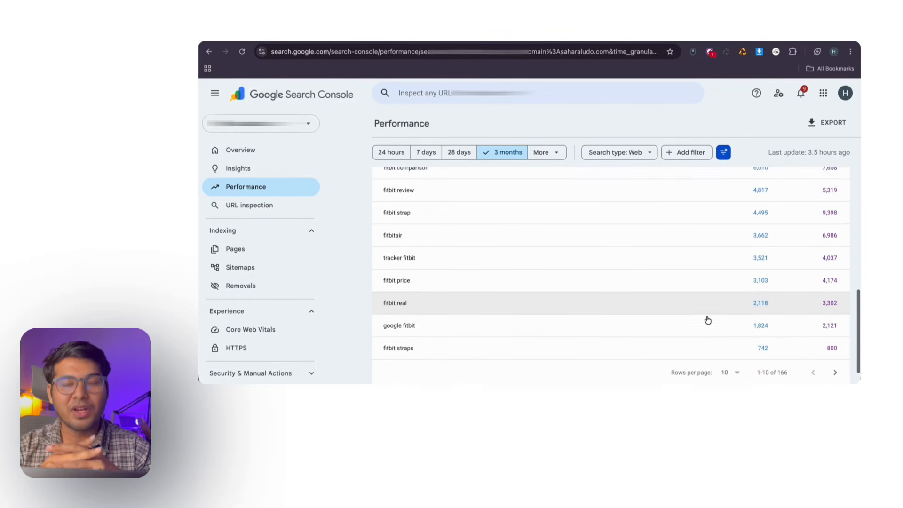
{"action": "scroll", "coordinate": [708, 320], "scroll_direction": "up", "scroll_amount": 3}
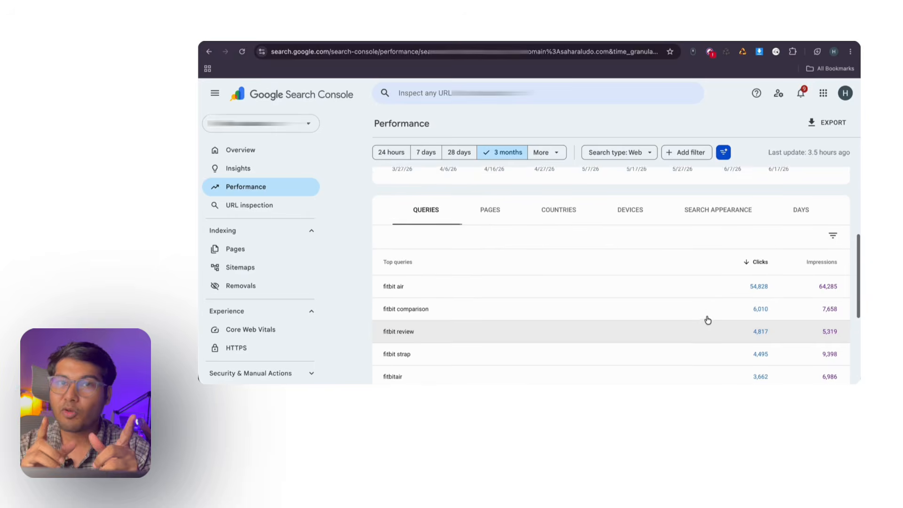
{"action": "scroll", "coordinate": [708, 320], "scroll_direction": "down", "scroll_amount": 1}
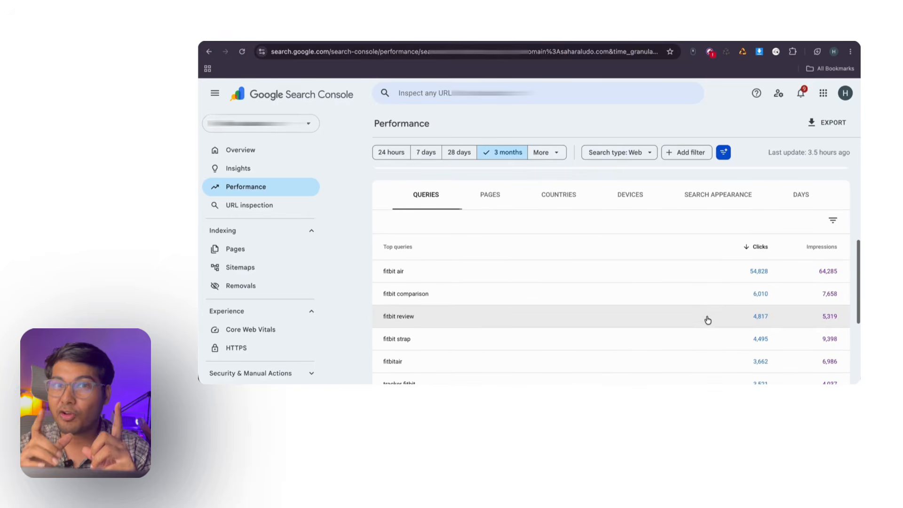
- Reload the performance report and highlight the "fitbit air" query in the top queries table
{"action": "left_click", "coordinate": [241, 52]}
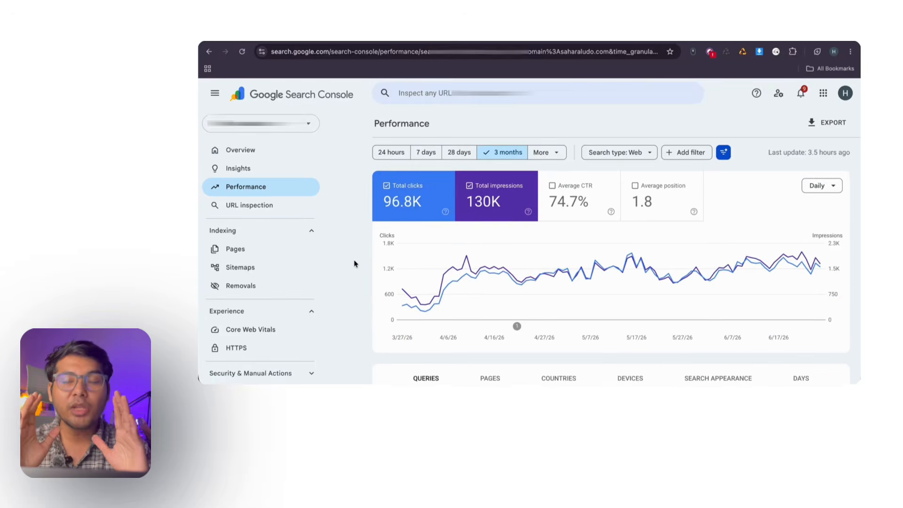
{"action": "scroll", "coordinate": [355, 266], "scroll_direction": "down", "scroll_amount": 5}
{"action": "scroll", "coordinate": [356, 265], "scroll_direction": "up", "scroll_amount": 2}
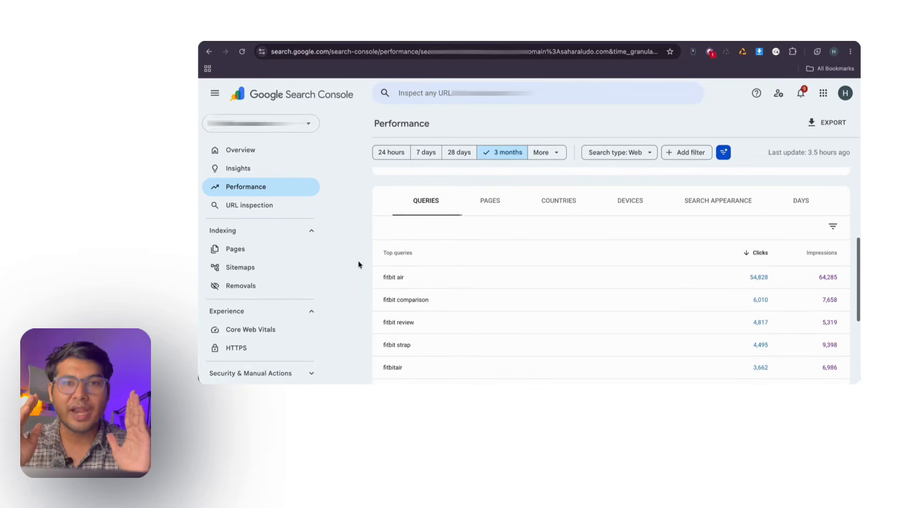
{"action": "left_click_drag", "start_coordinate": [366, 282], "coordinate": [430, 284]}
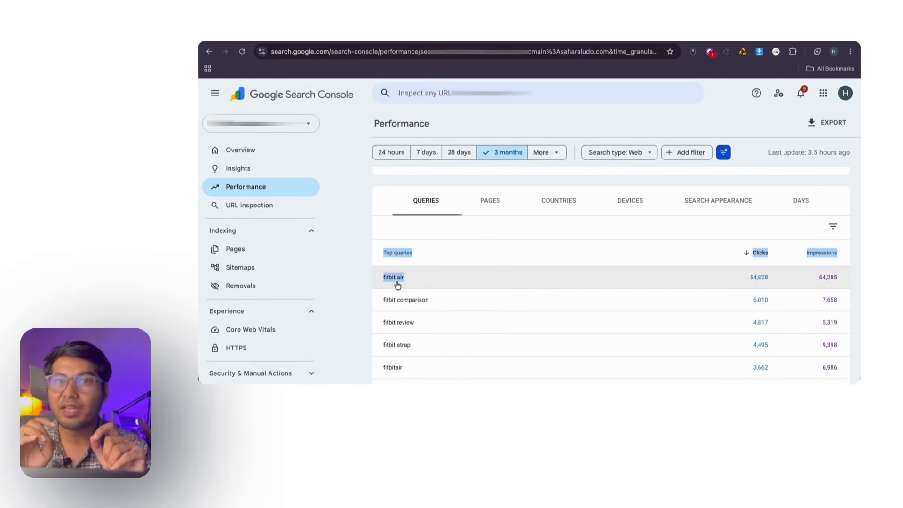
{"action": "left_click", "coordinate": [367, 277]}
{"action": "scroll", "coordinate": [362, 277], "scroll_direction": "down", "scroll_amount": 2}
- Reload the report once more, review the top queries, and highlight the "fitbit air" row's query text again
{"action": "right_click", "coordinate": [360, 253]}
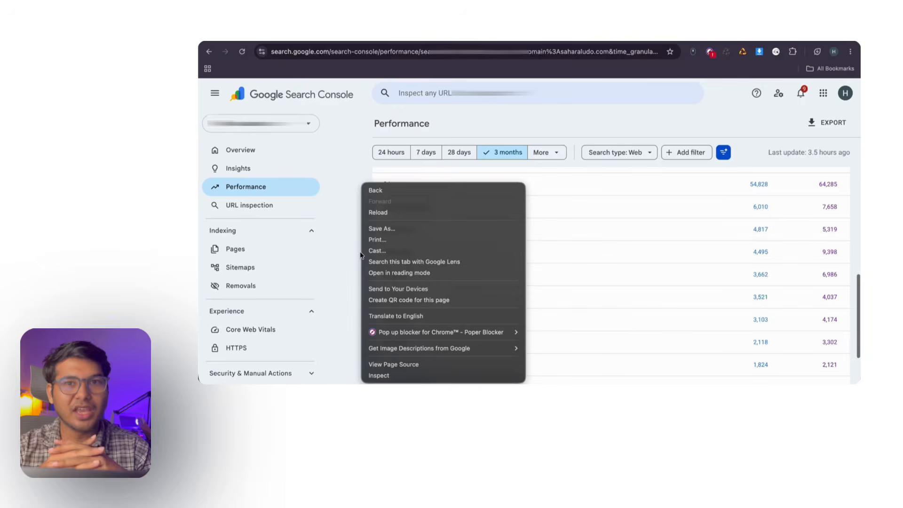
{"action": "left_click", "coordinate": [351, 252]}
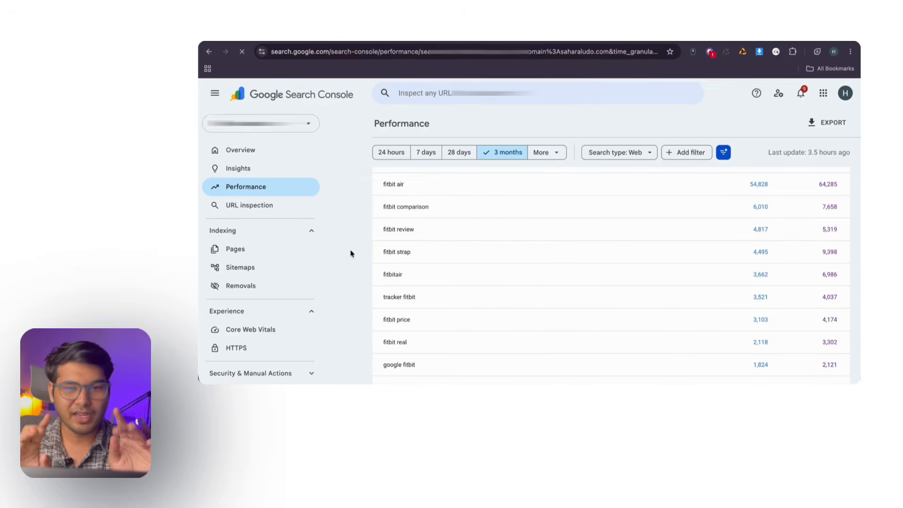
{"action": "scroll", "coordinate": [354, 280], "scroll_direction": "down", "scroll_amount": 5}
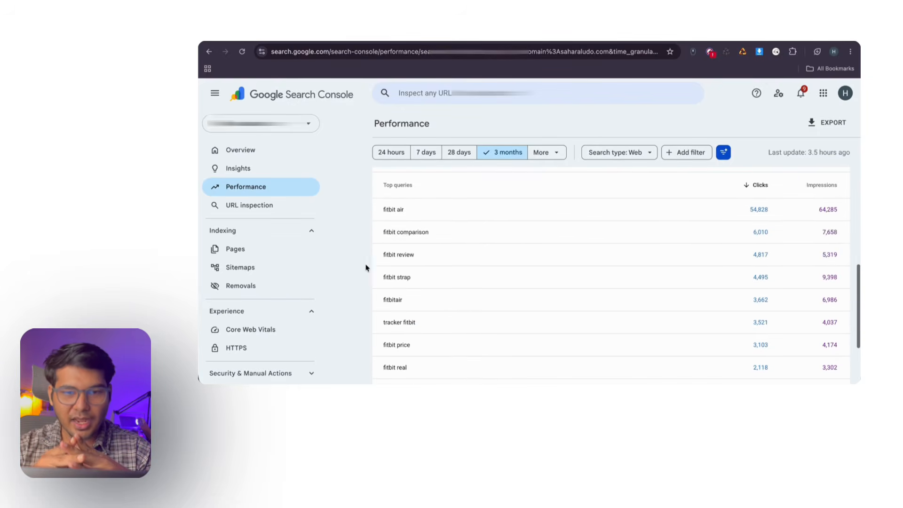
{"action": "scroll", "coordinate": [371, 274], "scroll_direction": "down", "scroll_amount": 2}
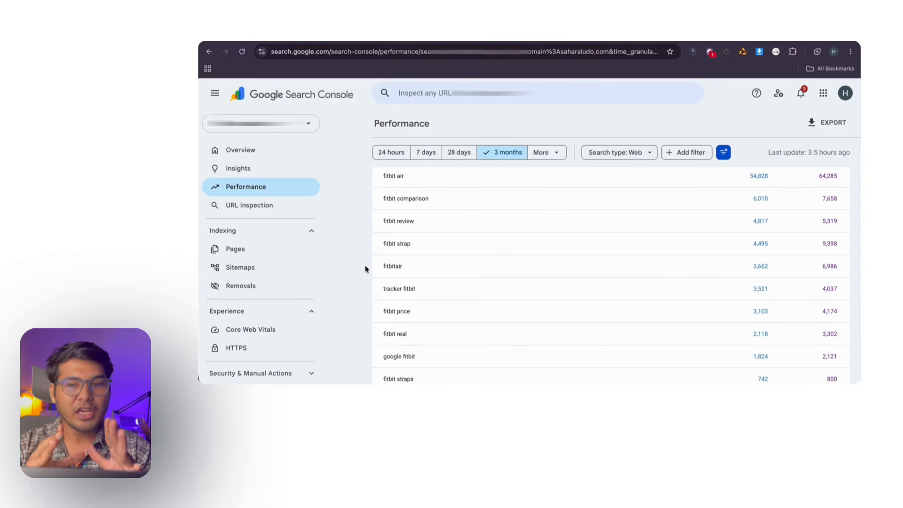
{"action": "scroll", "coordinate": [367, 250], "scroll_direction": "up", "scroll_amount": 2}
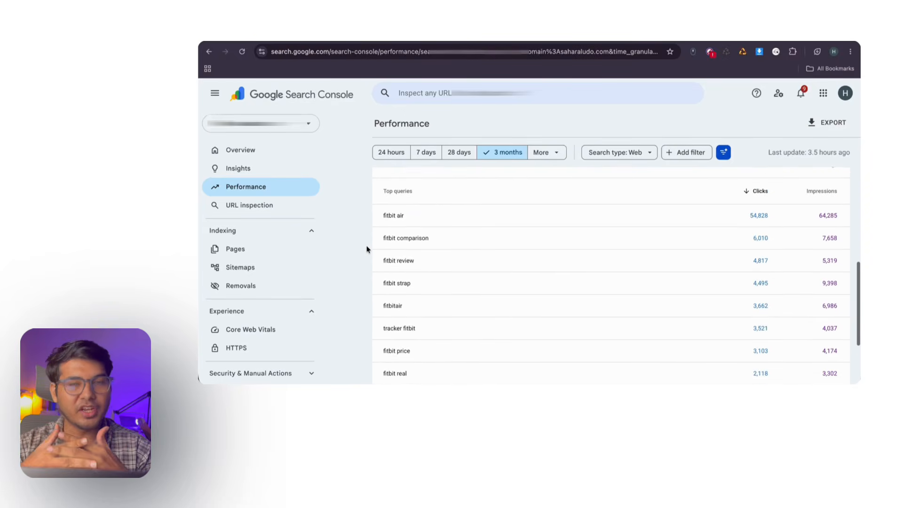
{"action": "left_click_drag", "start_coordinate": [367, 216], "coordinate": [417, 218]}
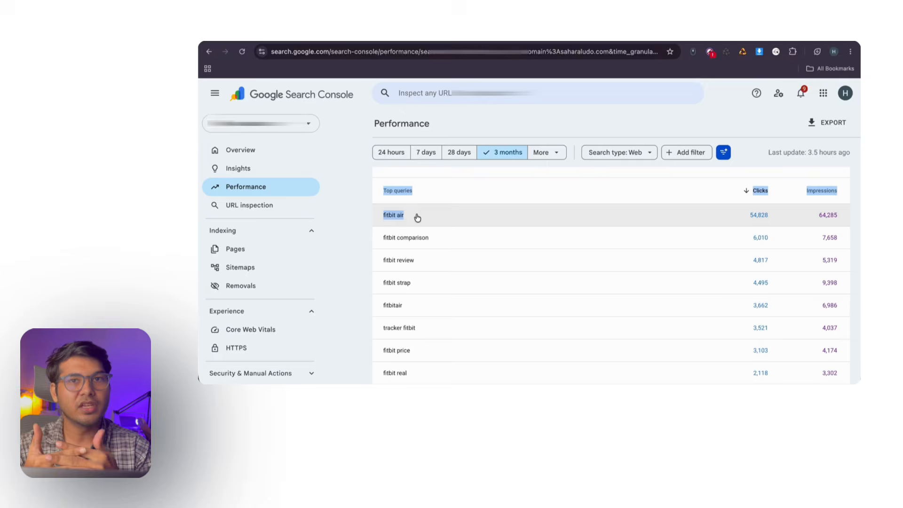
- Clear the text highlight and review the clicks and impressions of the queries in the top queries table
{"action": "left_click", "coordinate": [356, 225]}
{"action": "scroll", "coordinate": [366, 258], "scroll_direction": "down", "scroll_amount": 3}
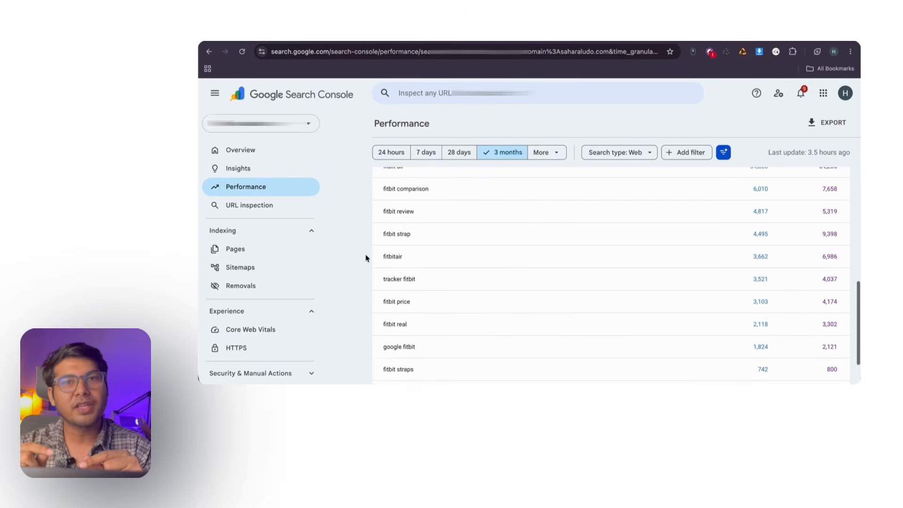
{"action": "scroll", "coordinate": [366, 258], "scroll_direction": "up", "scroll_amount": 4}
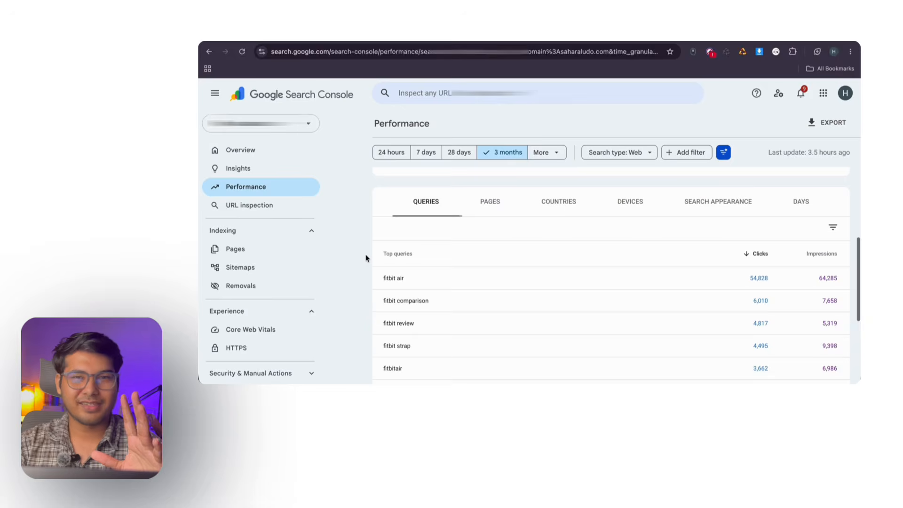
{"action": "scroll", "coordinate": [366, 257], "scroll_direction": "up", "scroll_amount": 2}
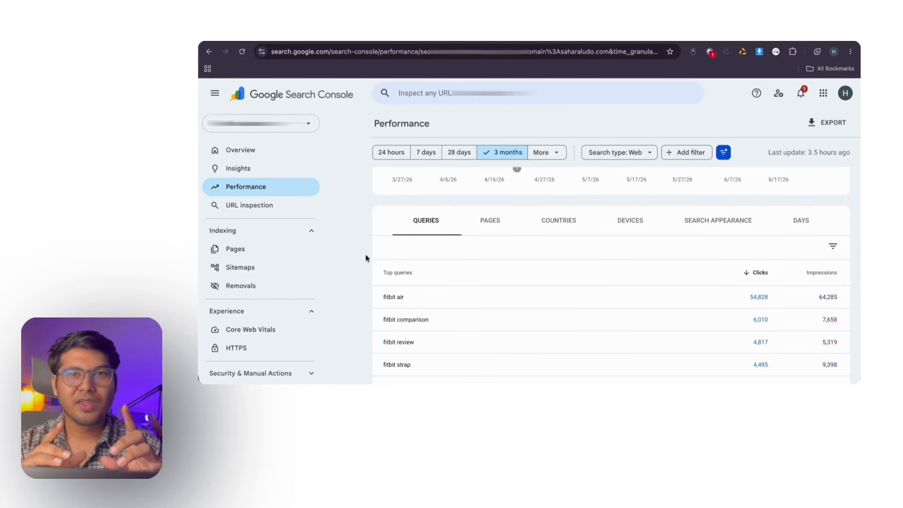
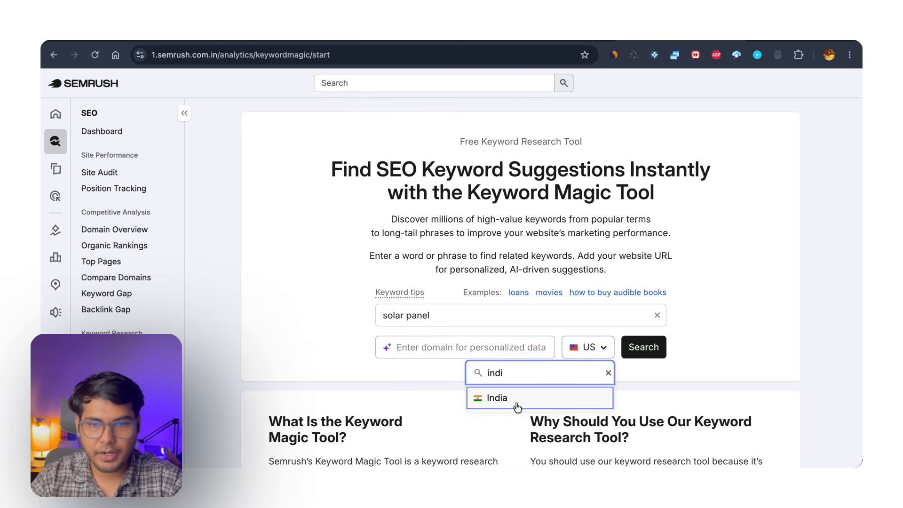
- Search "solar panel" keywords in the India database and highlight the total keyword count, total volume and average keyword difficulty in turn
{"action": "left_click", "coordinate": [516, 399]}
{"action": "left_click", "coordinate": [643, 348]}
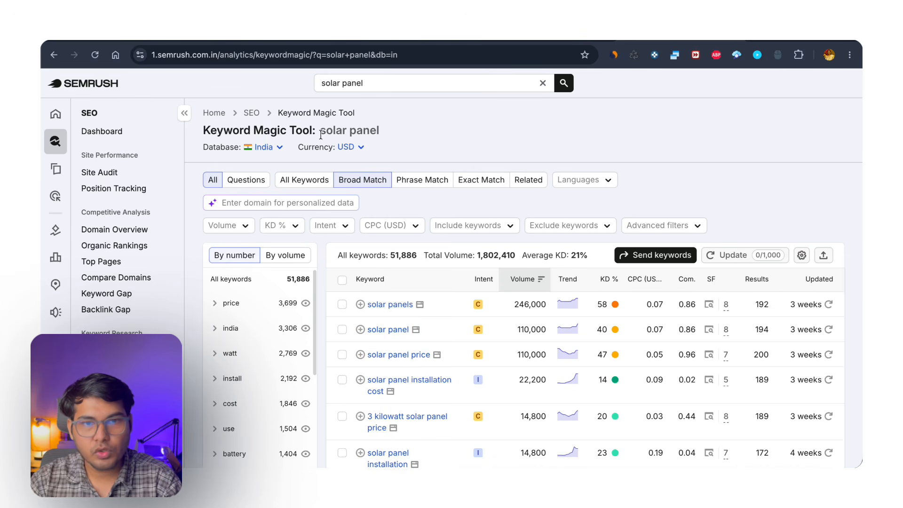
{"action": "double_click", "coordinate": [399, 256]}
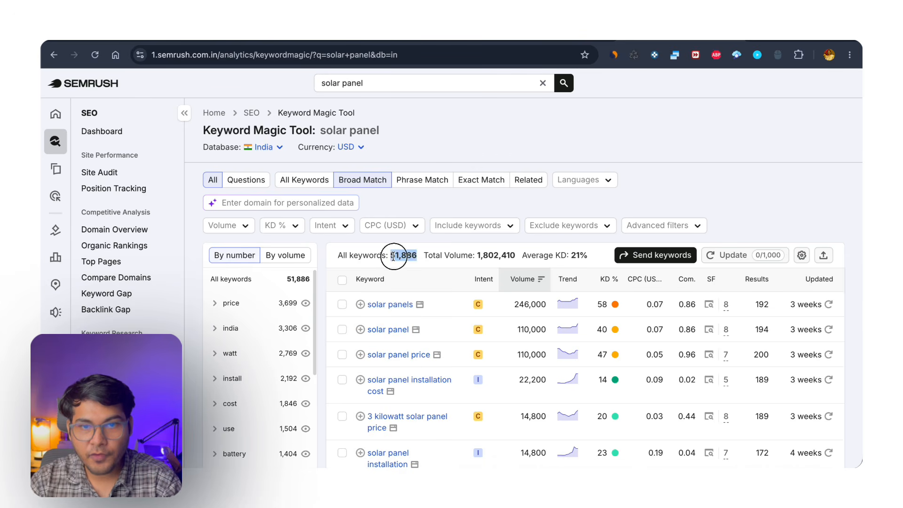
{"action": "double_click", "coordinate": [478, 255]}
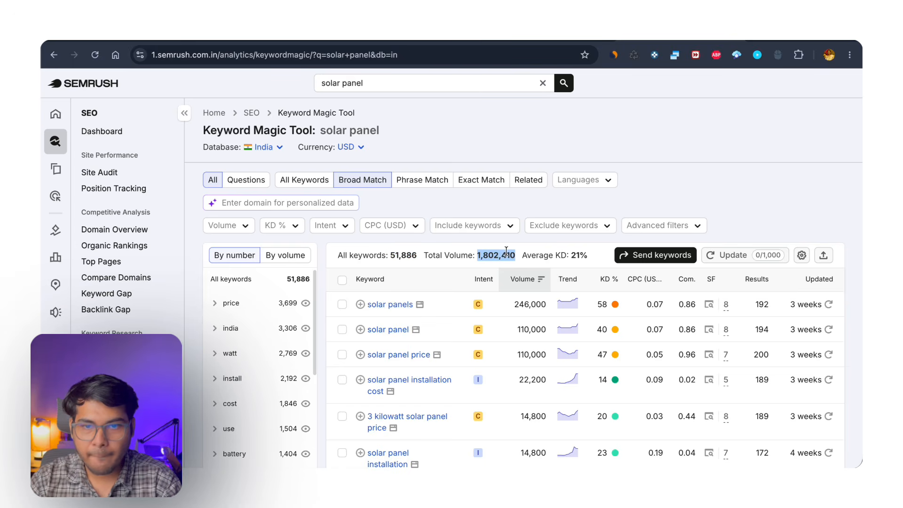
{"action": "left_click", "coordinate": [535, 200]}
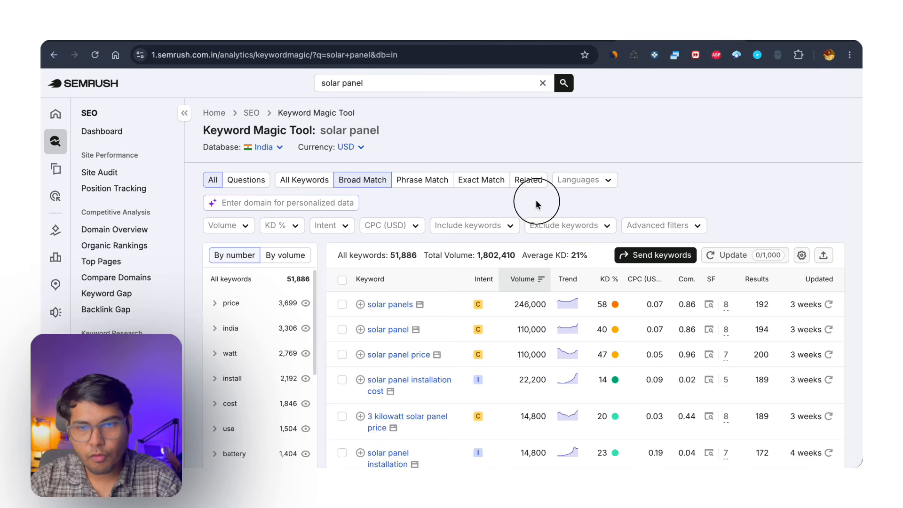
{"action": "left_click_drag", "start_coordinate": [586, 253], "coordinate": [576, 254]}
{"action": "left_click", "coordinate": [490, 209]}
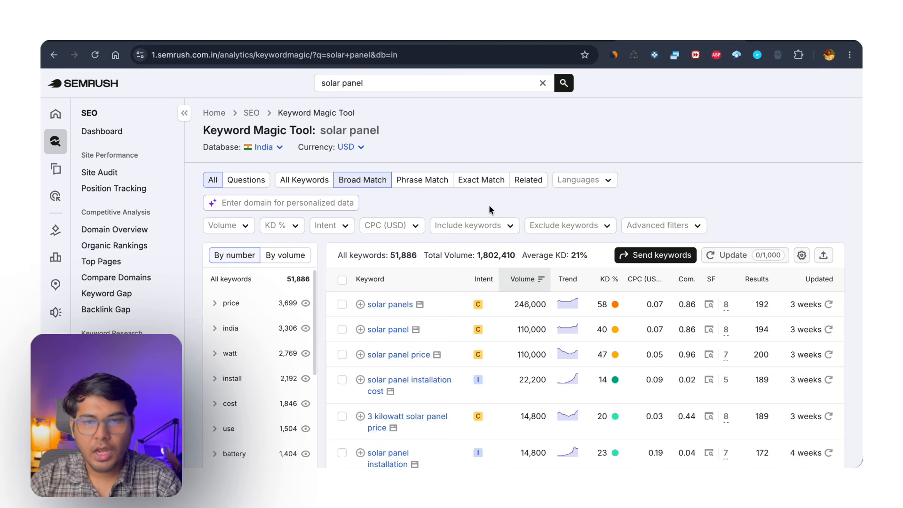
- Examine the intent, search volume and keyword difficulty of the solar panel keywords throughout the results table
{"action": "scroll", "coordinate": [404, 250], "scroll_direction": "down", "scroll_amount": 2}
{"action": "mouse_move", "coordinate": [480, 217]}
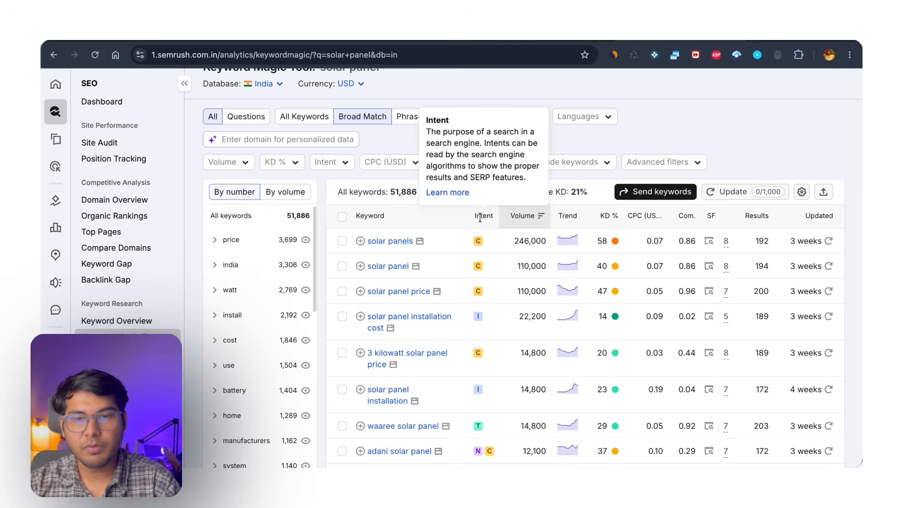
{"action": "mouse_move", "coordinate": [479, 243]}
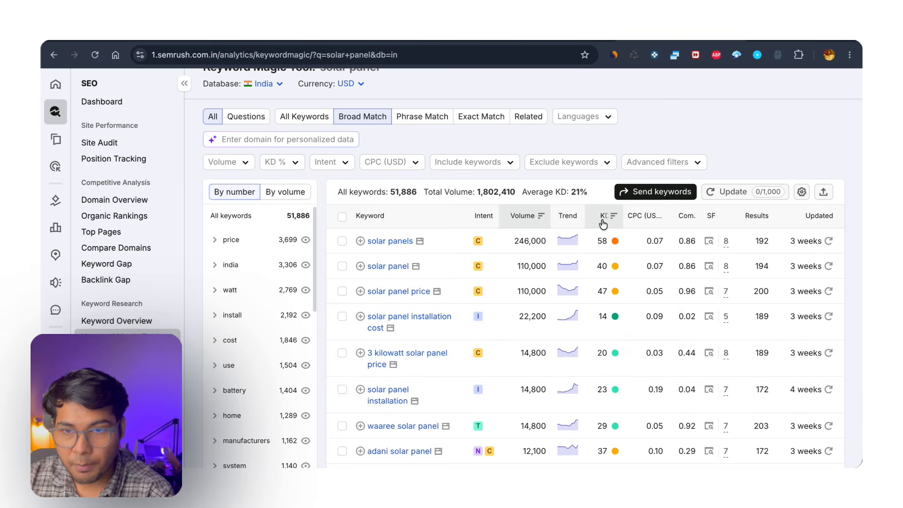
{"action": "mouse_move", "coordinate": [604, 222]}
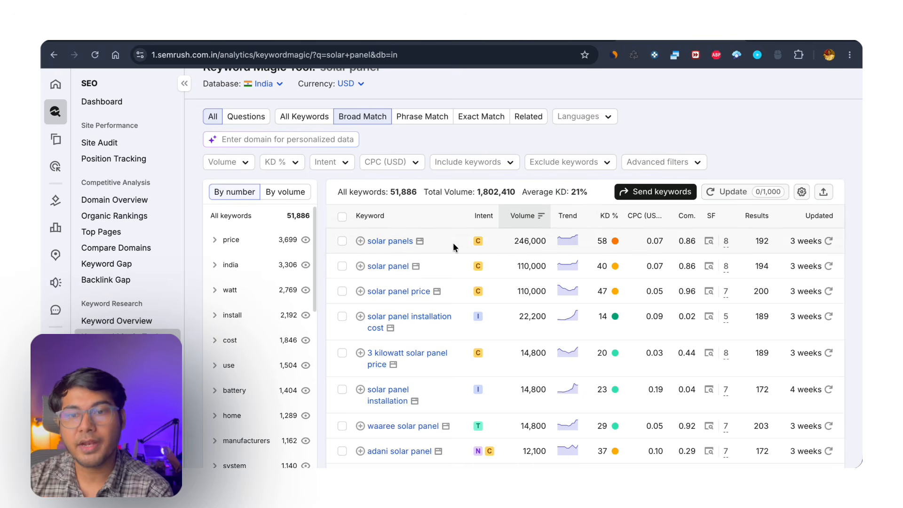
{"action": "mouse_move", "coordinate": [606, 243]}
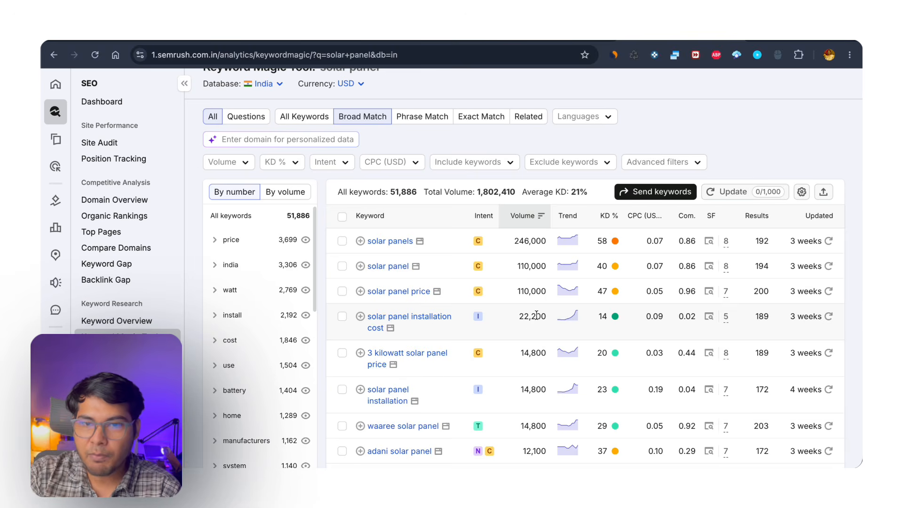
{"action": "mouse_move", "coordinate": [602, 311]}
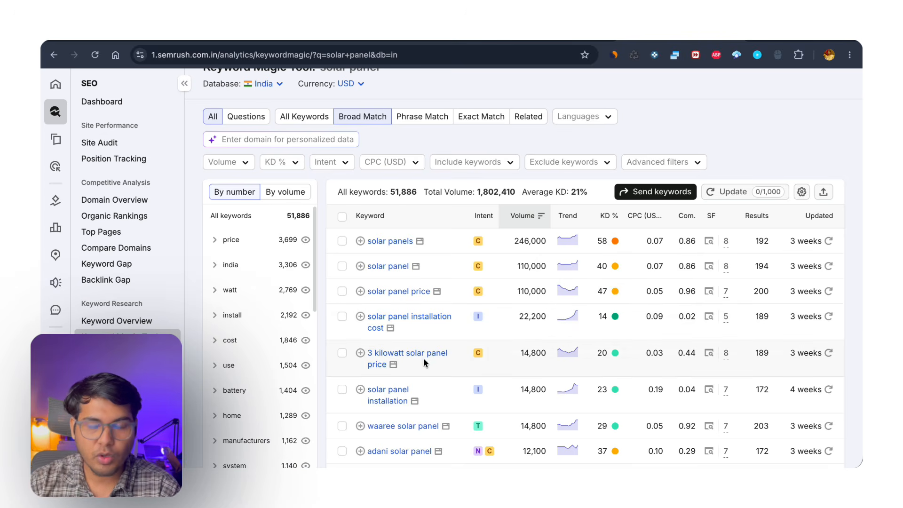
{"action": "scroll", "coordinate": [607, 365], "scroll_direction": "down", "scroll_amount": 4}
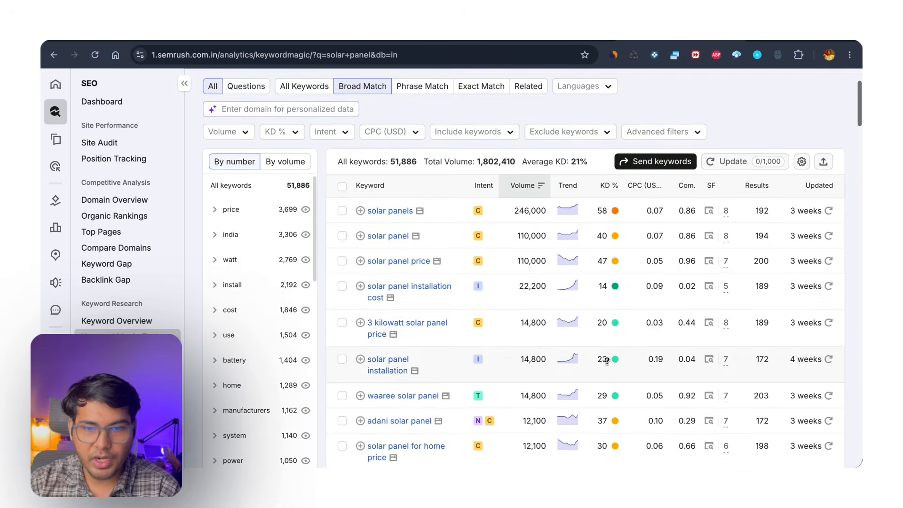
{"action": "scroll", "coordinate": [599, 306], "scroll_direction": "down", "scroll_amount": 3}
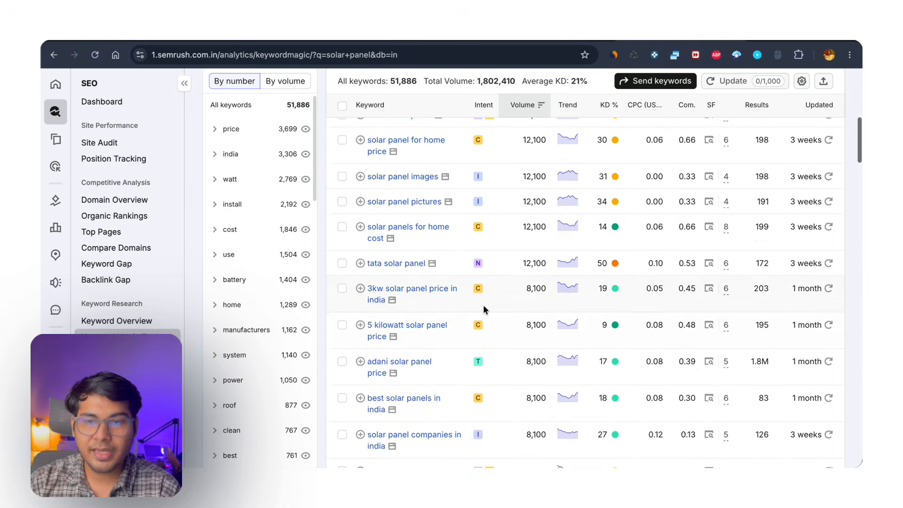
{"action": "scroll", "coordinate": [455, 322], "scroll_direction": "up", "scroll_amount": 8}
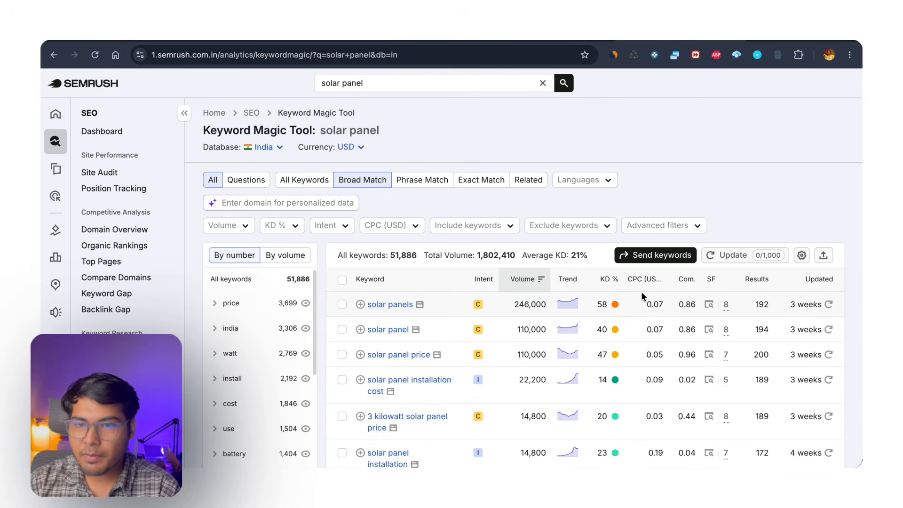
- Copy the CPC value of the "solar panels" keyword
{"action": "mouse_move", "coordinate": [636, 286]}
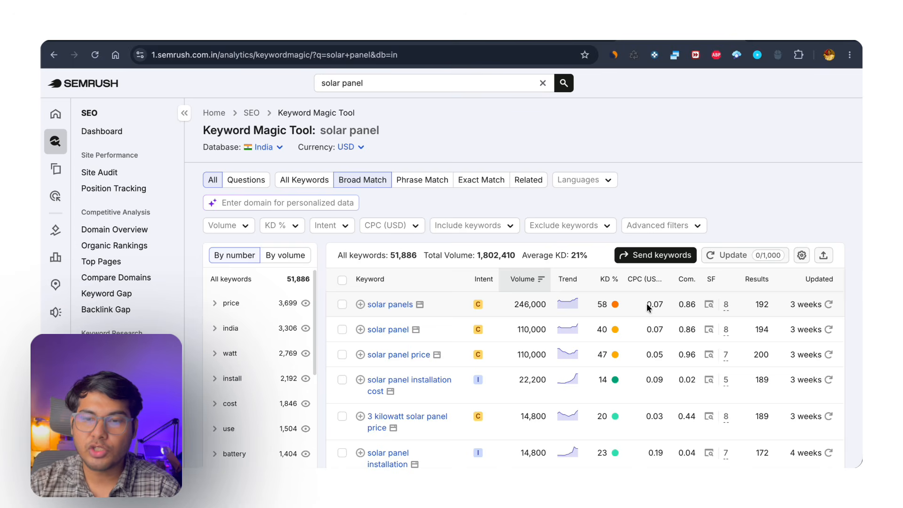
{"action": "double_click", "coordinate": [652, 304]}
{"action": "key", "text": "super+c"}
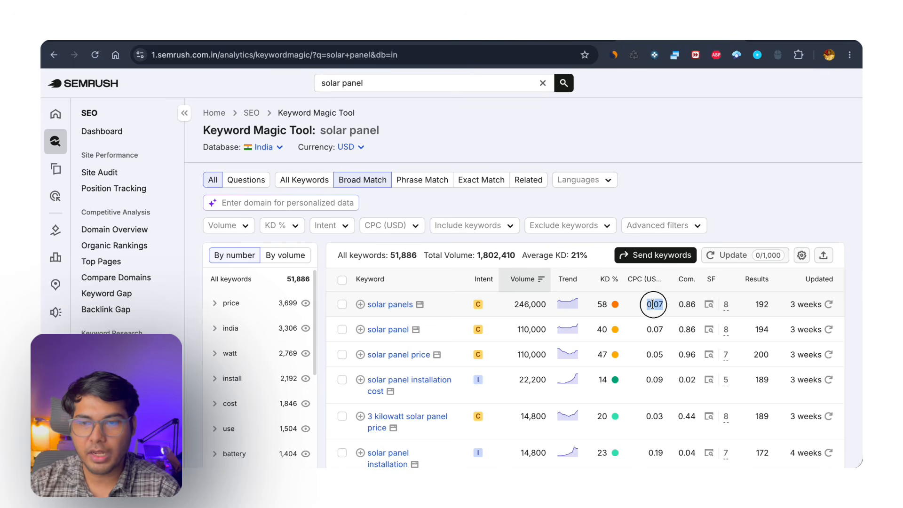
{"action": "right_click", "coordinate": [653, 305]}
{"action": "left_click", "coordinate": [673, 288]}
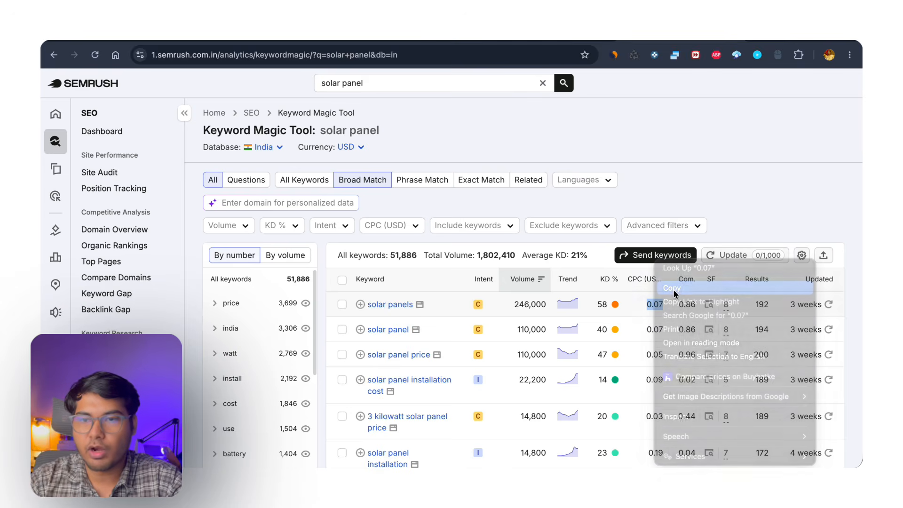
- Search Google for "$0.07 to inr" in a new tab, then close it and return to the keyword results
{"action": "key", "text": "ctrl+t"}
{"action": "type", "text": "$"}
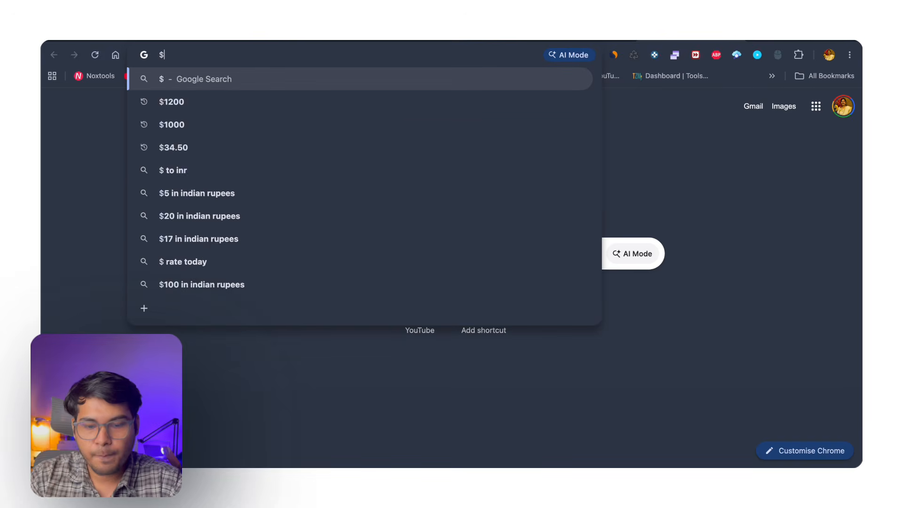
{"action": "key", "text": "super+v"}
{"action": "left_click", "coordinate": [433, 104]}
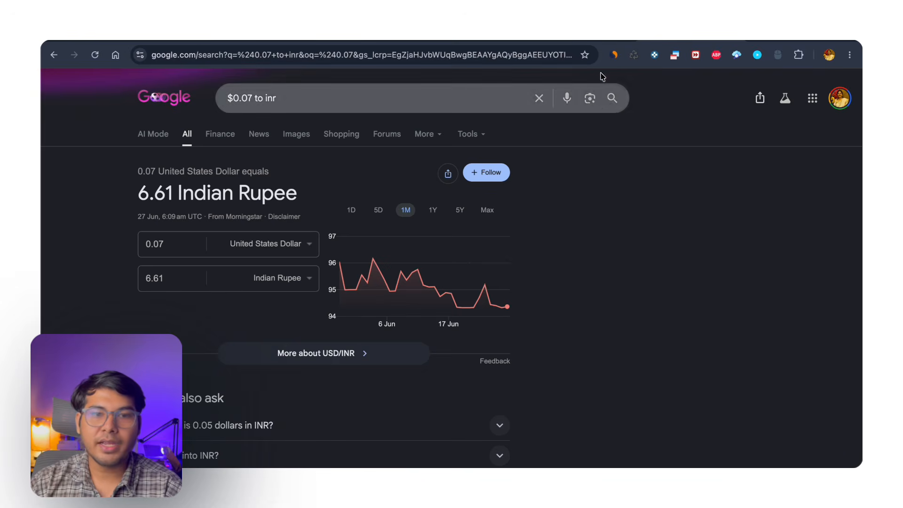
{"action": "key", "text": "ctrl+w"}
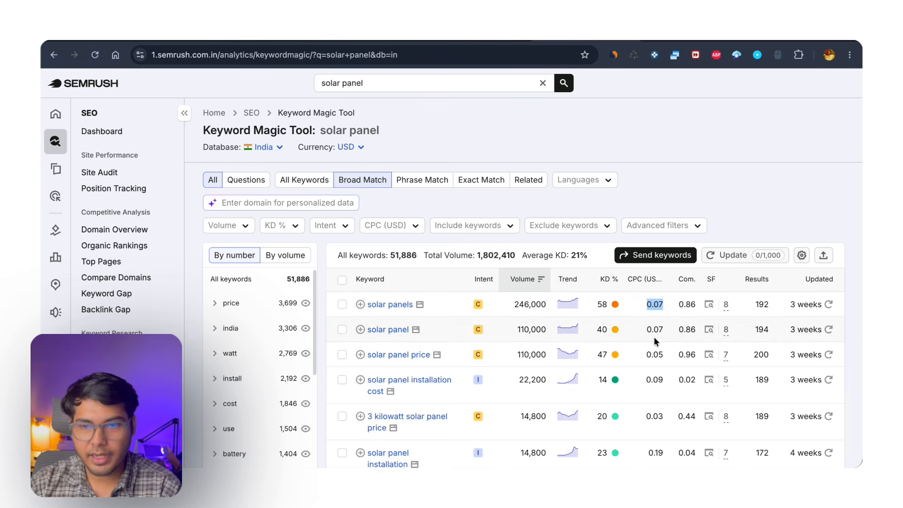
- Review the competitive density, results and last-updated values of the keywords throughout the solar panel list
{"action": "scroll", "coordinate": [654, 340], "scroll_direction": "down", "scroll_amount": 1}
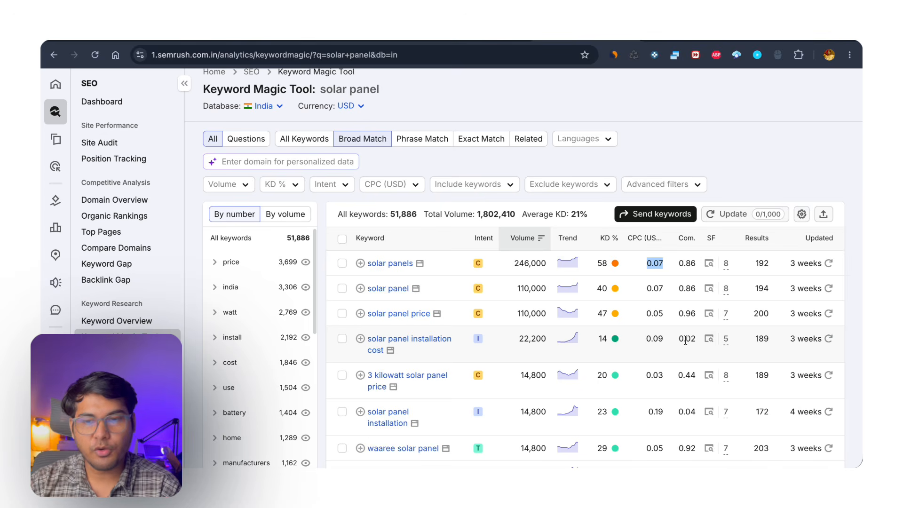
{"action": "scroll", "coordinate": [682, 352], "scroll_direction": "down", "scroll_amount": 5}
{"action": "scroll", "coordinate": [679, 348], "scroll_direction": "down", "scroll_amount": 12}
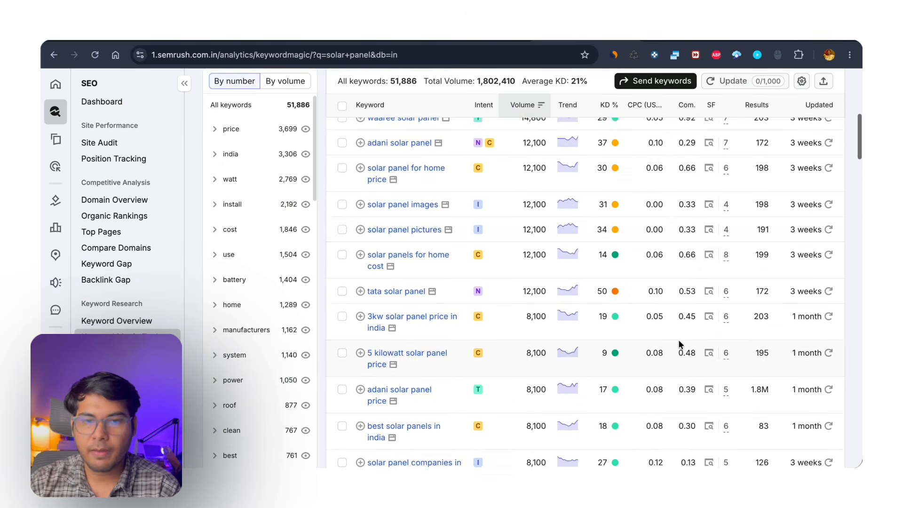
{"action": "scroll", "coordinate": [676, 329], "scroll_direction": "down", "scroll_amount": 3}
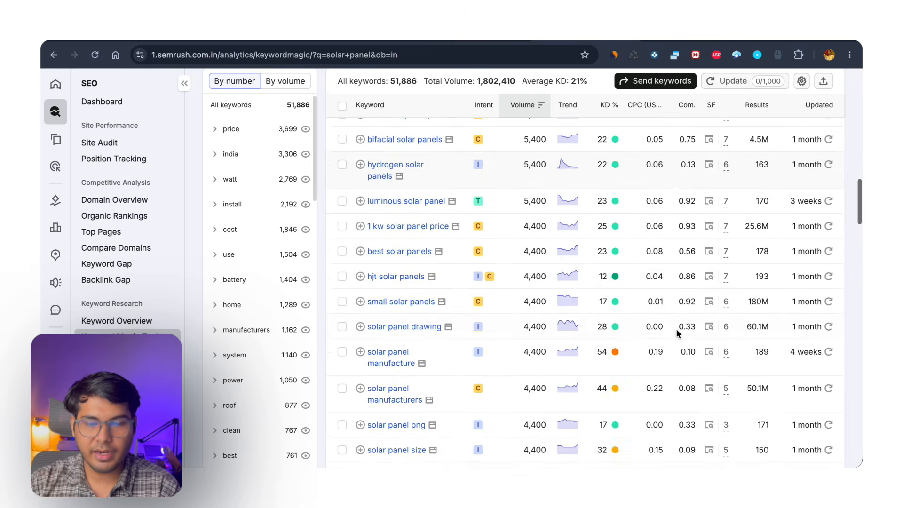
{"action": "scroll", "coordinate": [676, 329], "scroll_direction": "up", "scroll_amount": 8}
{"action": "scroll", "coordinate": [676, 329], "scroll_direction": "up", "scroll_amount": 12}
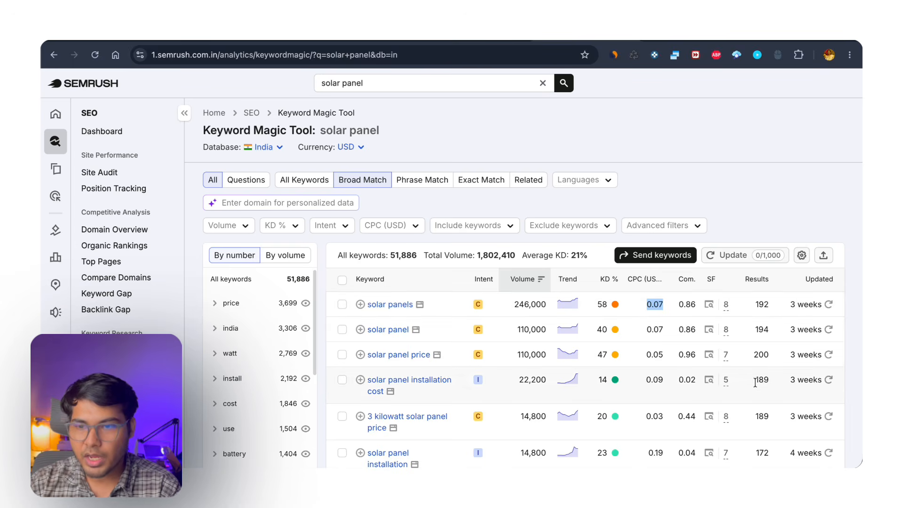
{"action": "scroll", "coordinate": [759, 383], "scroll_direction": "down", "scroll_amount": 3}
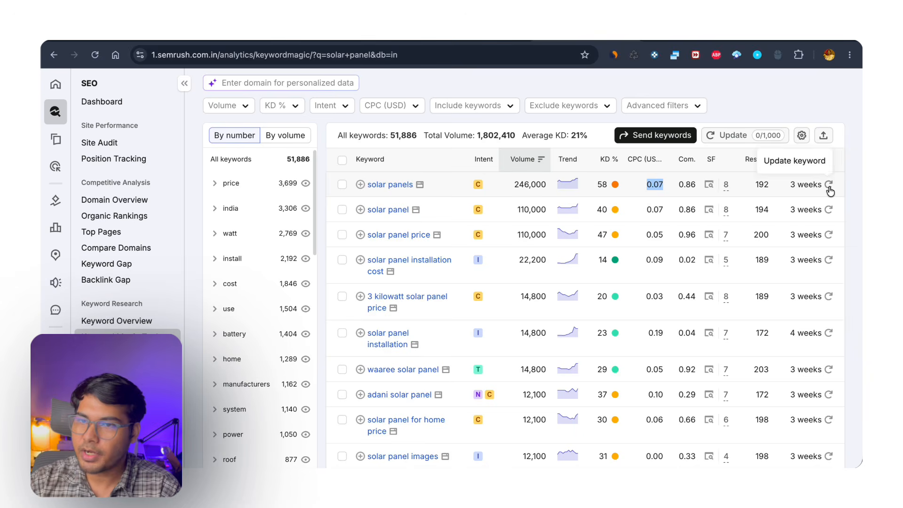
{"action": "scroll", "coordinate": [806, 235], "scroll_direction": "down", "scroll_amount": 5}
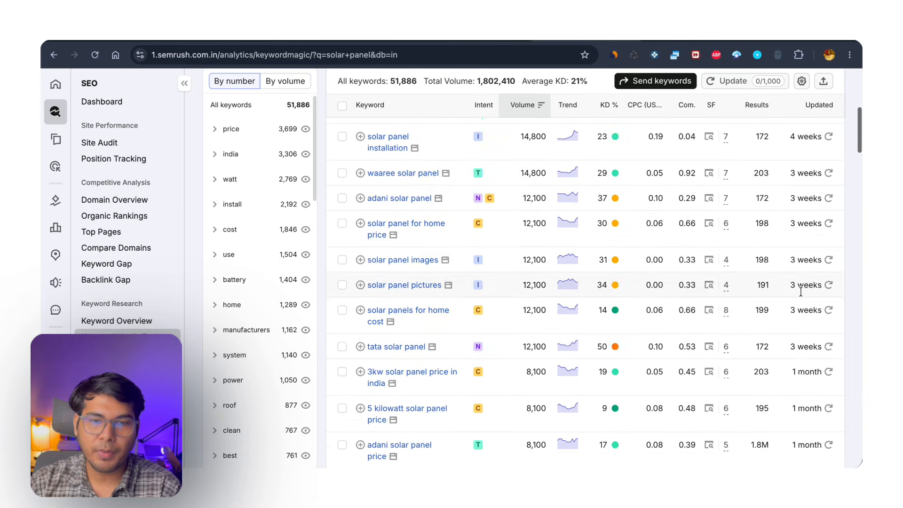
{"action": "scroll", "coordinate": [804, 286], "scroll_direction": "up", "scroll_amount": 8}
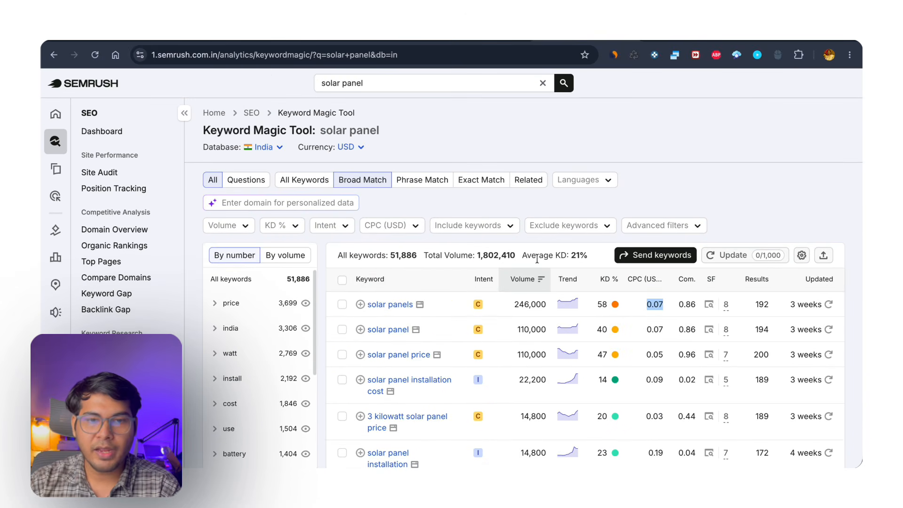
- Open the keyword overview for "solar panel installation cost" and examine its India volume, global volume and other metrics
{"action": "scroll", "coordinate": [560, 285], "scroll_direction": "down", "scroll_amount": 2}
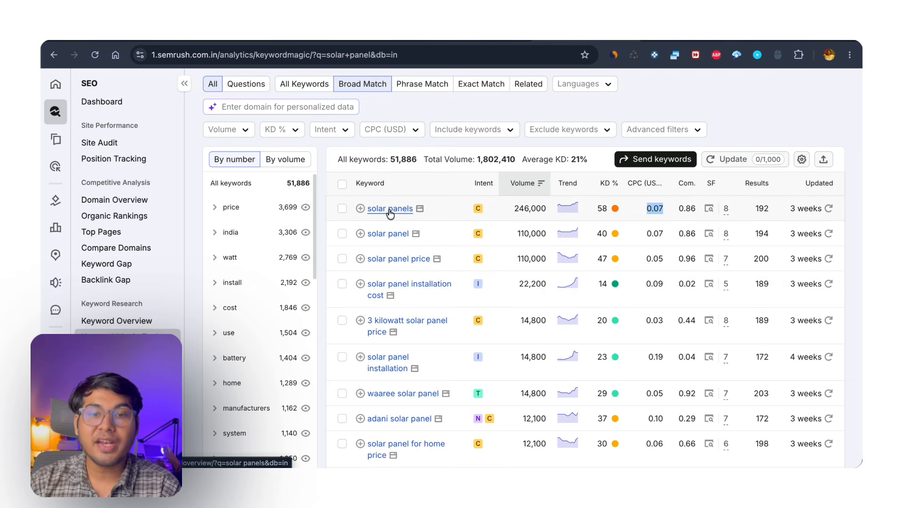
{"action": "left_click", "coordinate": [417, 288]}
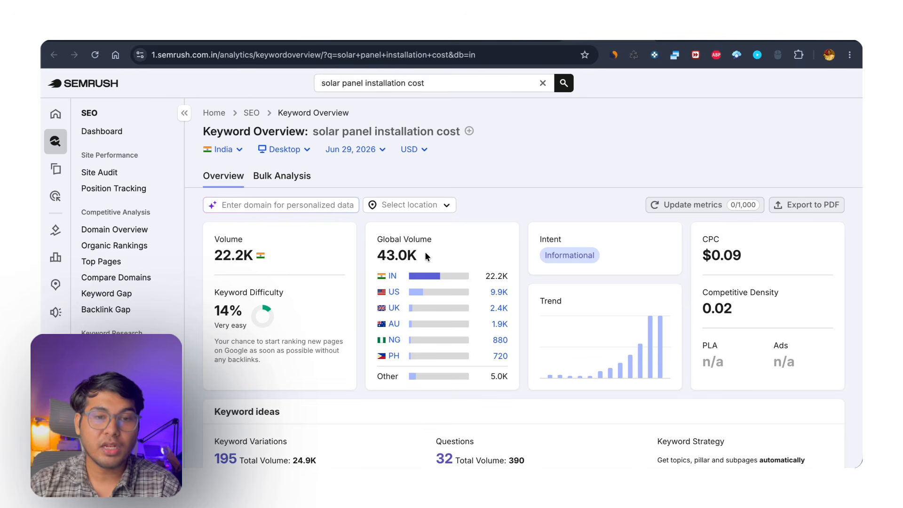
{"action": "double_click", "coordinate": [216, 255]}
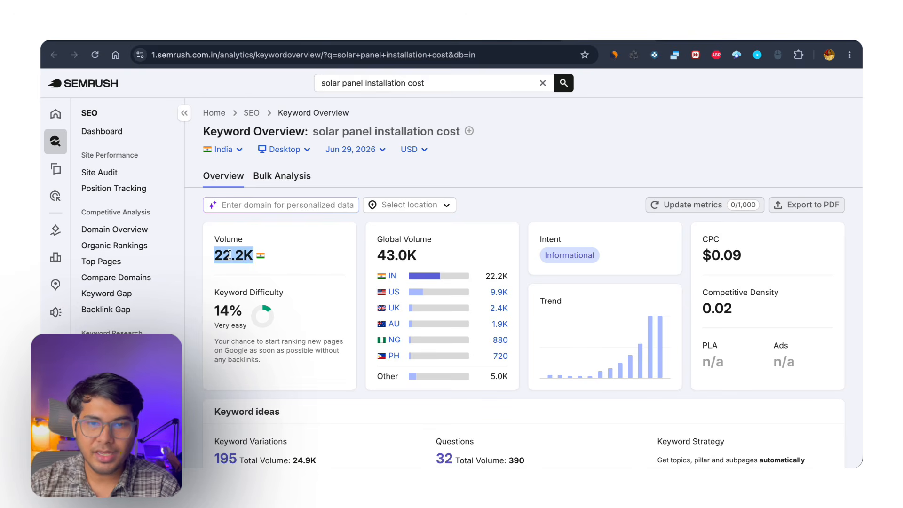
{"action": "left_click_drag", "start_coordinate": [377, 255], "coordinate": [410, 249]}
{"action": "left_click", "coordinate": [421, 254]}
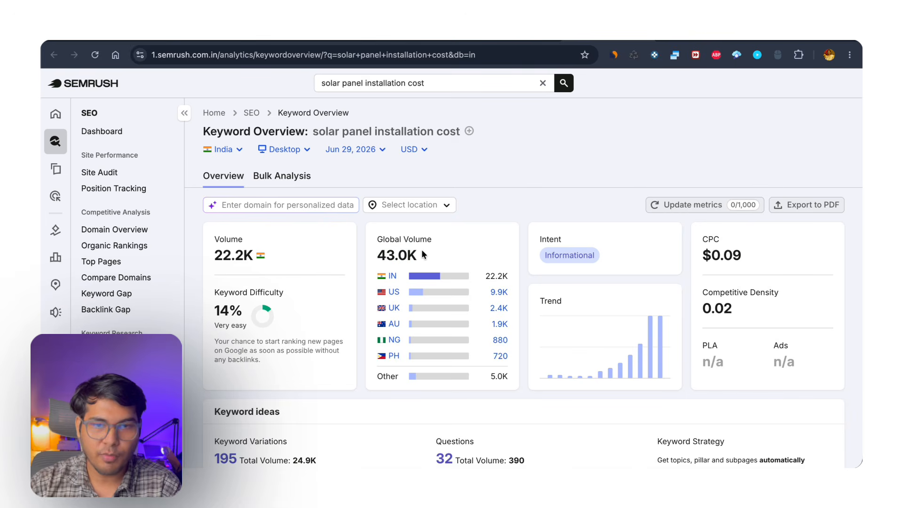
{"action": "scroll", "coordinate": [421, 254], "scroll_direction": "down", "scroll_amount": 2}
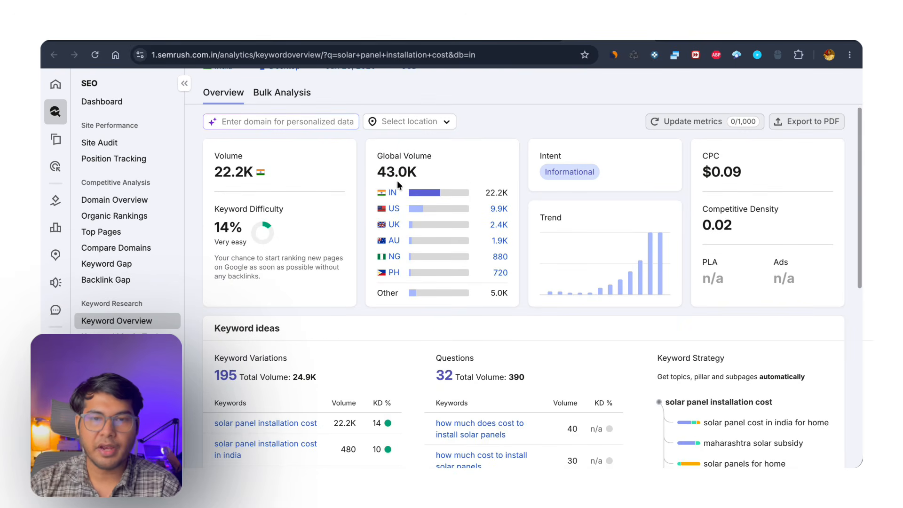
- Examine the keyword variations, questions and top-ranking pages in the SERP analysis for "solar panel installation cost"
{"action": "scroll", "coordinate": [389, 325], "scroll_direction": "down", "scroll_amount": 2}
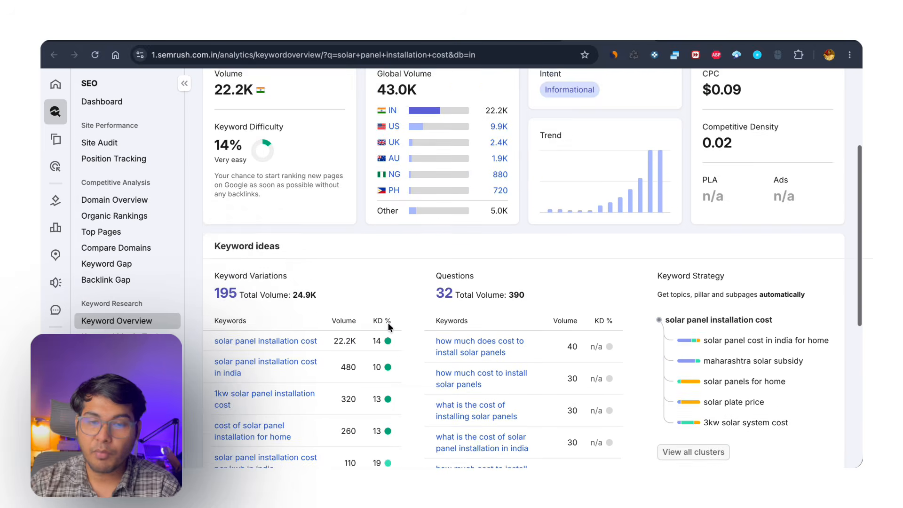
{"action": "scroll", "coordinate": [388, 325], "scroll_direction": "down", "scroll_amount": 2}
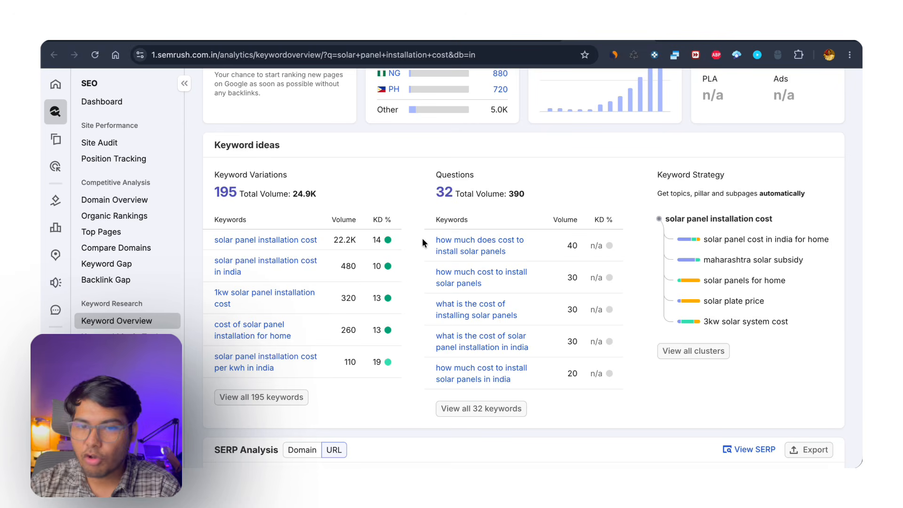
{"action": "scroll", "coordinate": [452, 293], "scroll_direction": "down", "scroll_amount": 10}
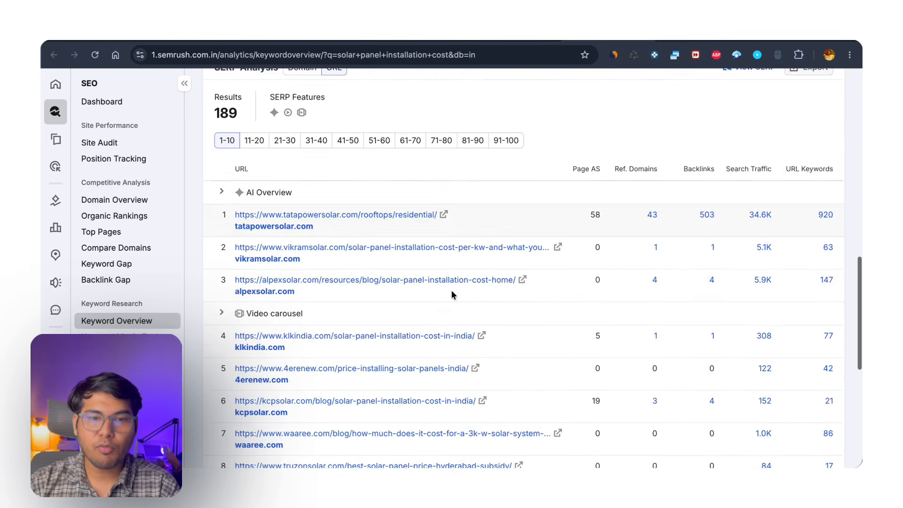
{"action": "scroll", "coordinate": [452, 295], "scroll_direction": "up", "scroll_amount": 8}
{"action": "scroll", "coordinate": [438, 264], "scroll_direction": "down", "scroll_amount": 4}
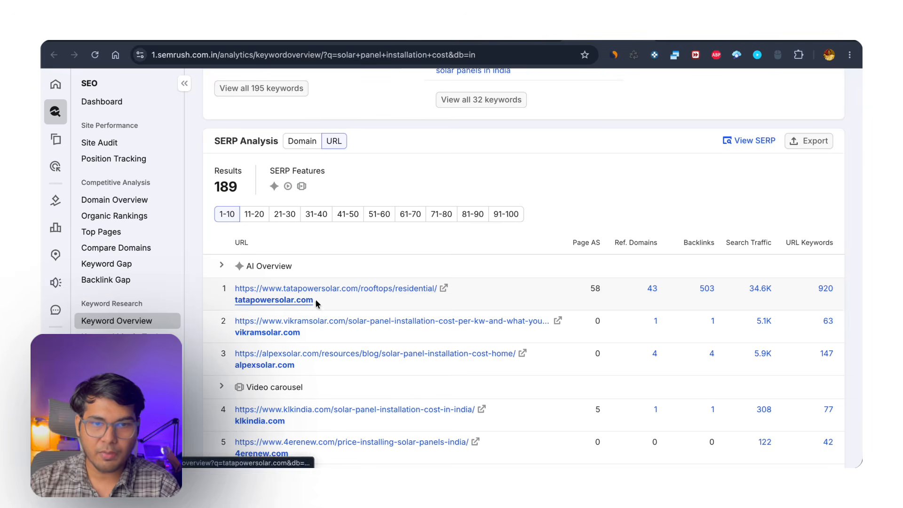
{"action": "scroll", "coordinate": [370, 295], "scroll_direction": "down", "scroll_amount": 1}
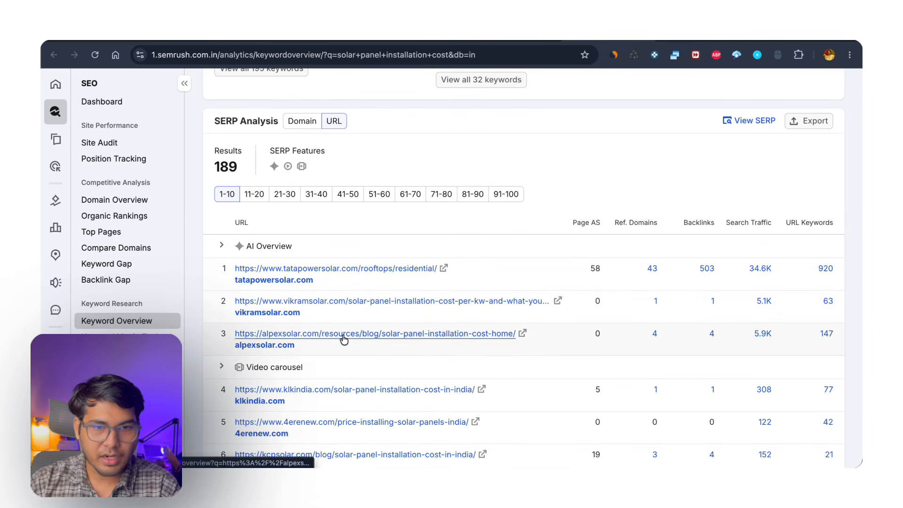
{"action": "scroll", "coordinate": [343, 339], "scroll_direction": "down", "scroll_amount": 2}
{"action": "scroll", "coordinate": [344, 340], "scroll_direction": "up", "scroll_amount": 5}
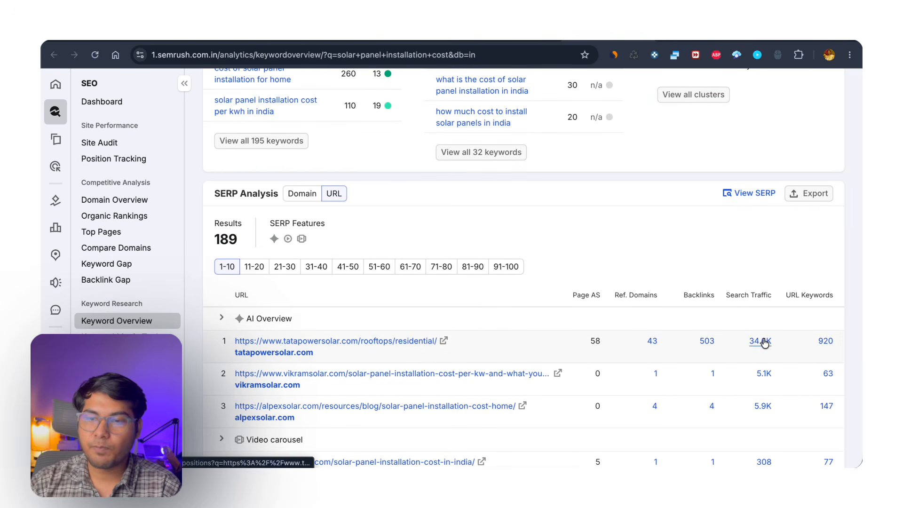
- Return to the keyword's main metrics and view the explanation of its Informational intent
{"action": "scroll", "coordinate": [677, 348], "scroll_direction": "up", "scroll_amount": 7}
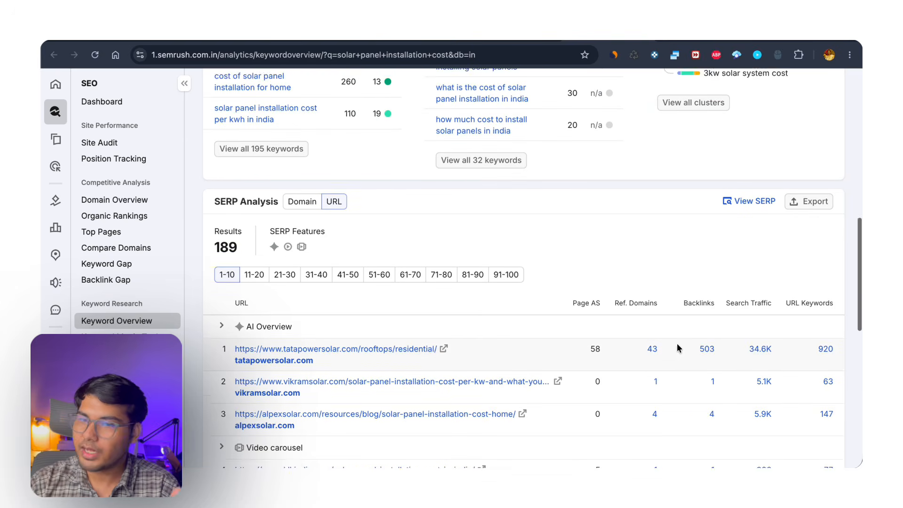
{"action": "scroll", "coordinate": [611, 320], "scroll_direction": "up", "scroll_amount": 10}
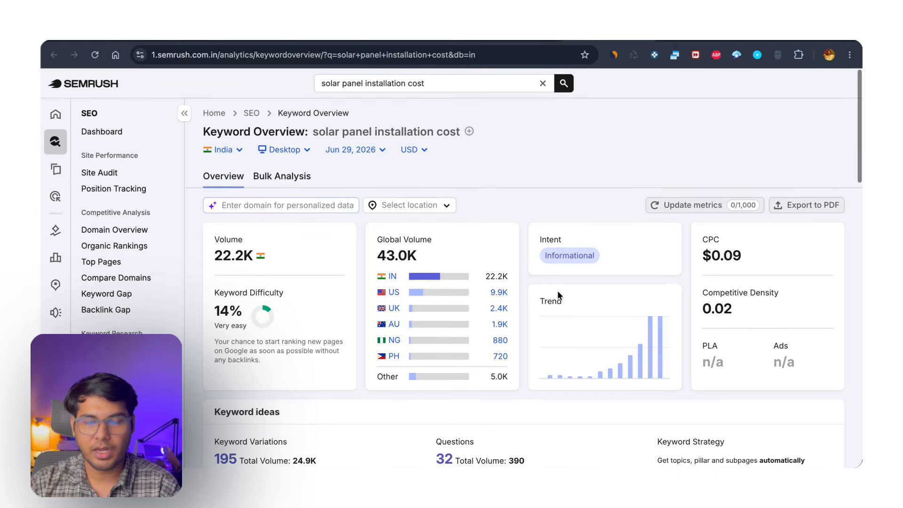
{"action": "mouse_move", "coordinate": [582, 256]}
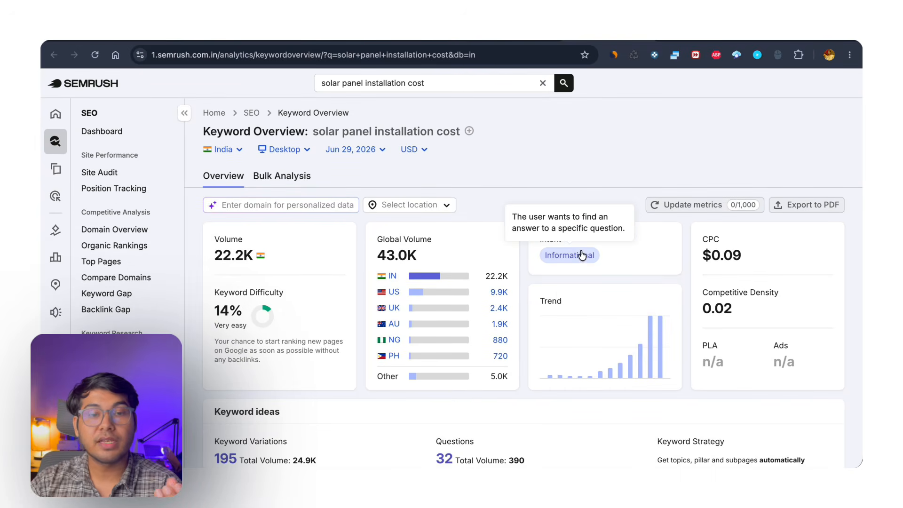
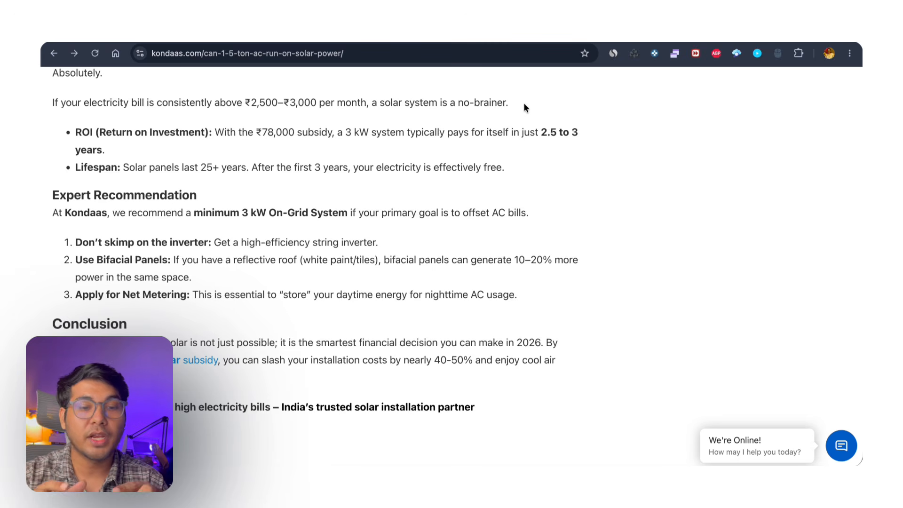
- Read the FAQs of the Kondaas article on running a 1.5 ton AC on solar, highlighting the first question and its answer
{"action": "scroll", "coordinate": [523, 103], "scroll_direction": "down", "scroll_amount": 7}
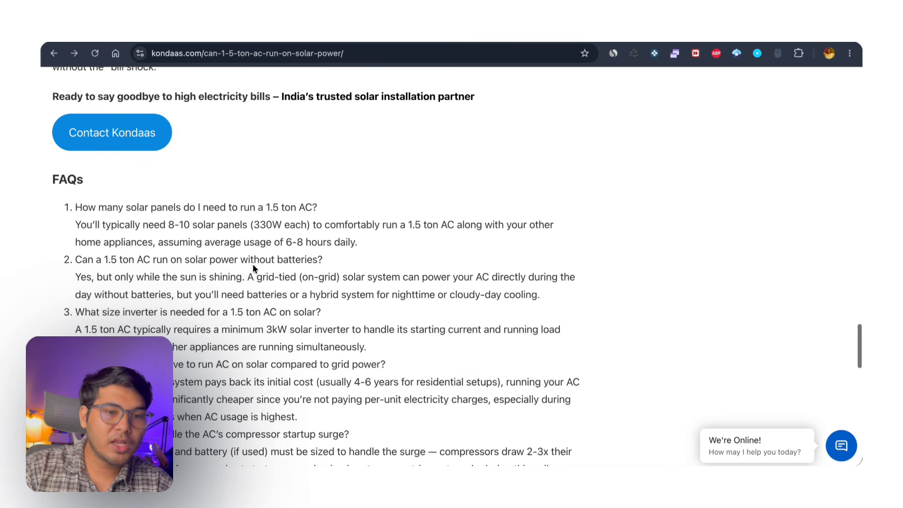
{"action": "double_click", "coordinate": [51, 179]}
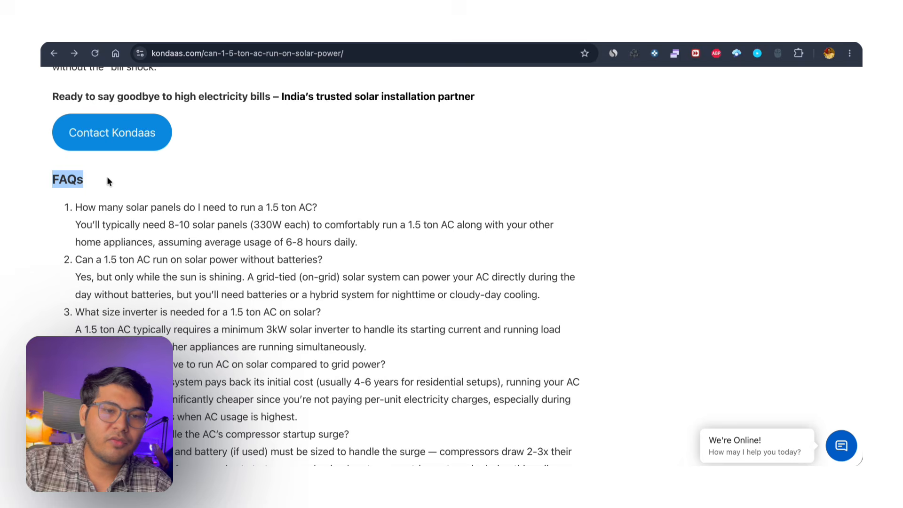
{"action": "left_click", "coordinate": [78, 209]}
{"action": "left_click_drag", "start_coordinate": [79, 208], "coordinate": [332, 201]}
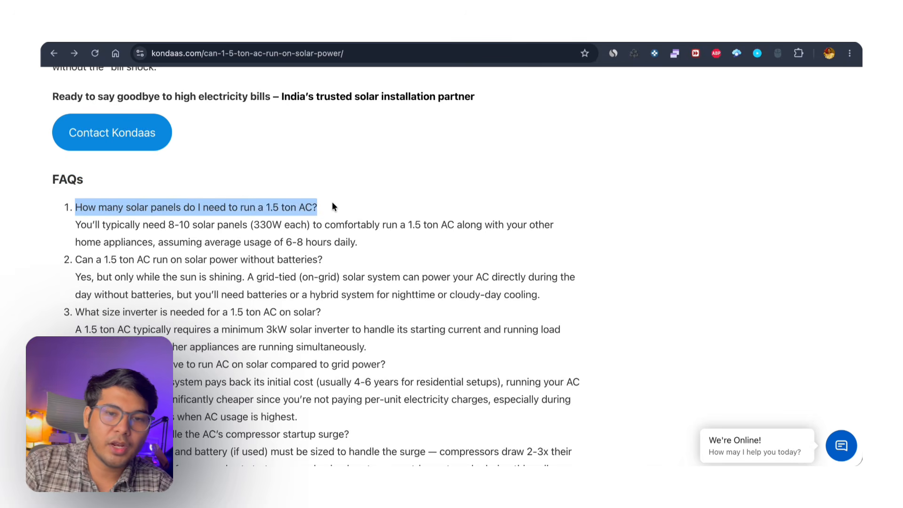
{"action": "left_click", "coordinate": [332, 202]}
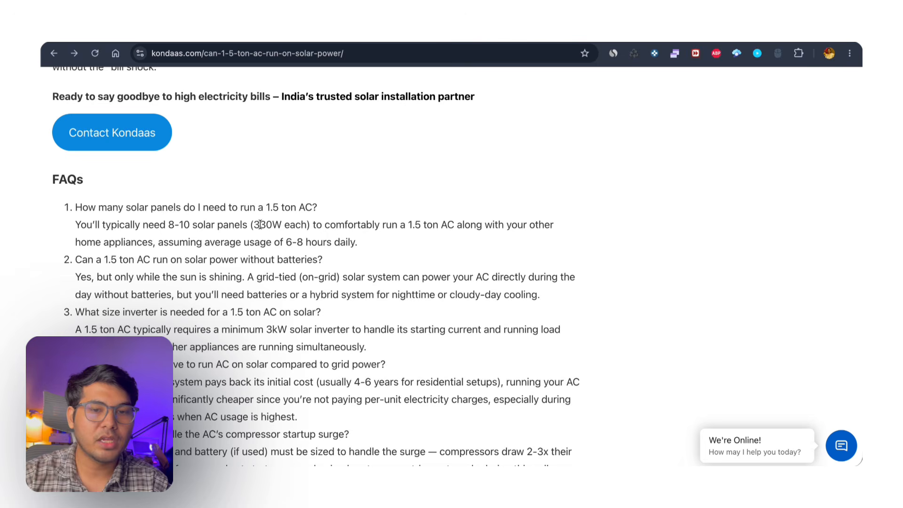
{"action": "left_click_drag", "start_coordinate": [175, 224], "coordinate": [214, 225]}
{"action": "left_click_drag", "start_coordinate": [363, 242], "coordinate": [49, 232]}
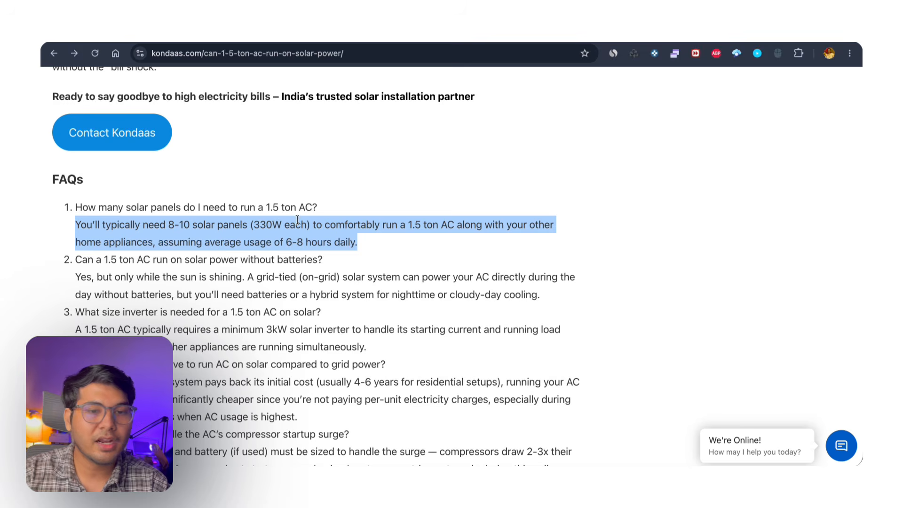
{"action": "scroll", "coordinate": [296, 220], "scroll_direction": "down", "scroll_amount": 2}
{"action": "left_click", "coordinate": [110, 245]}
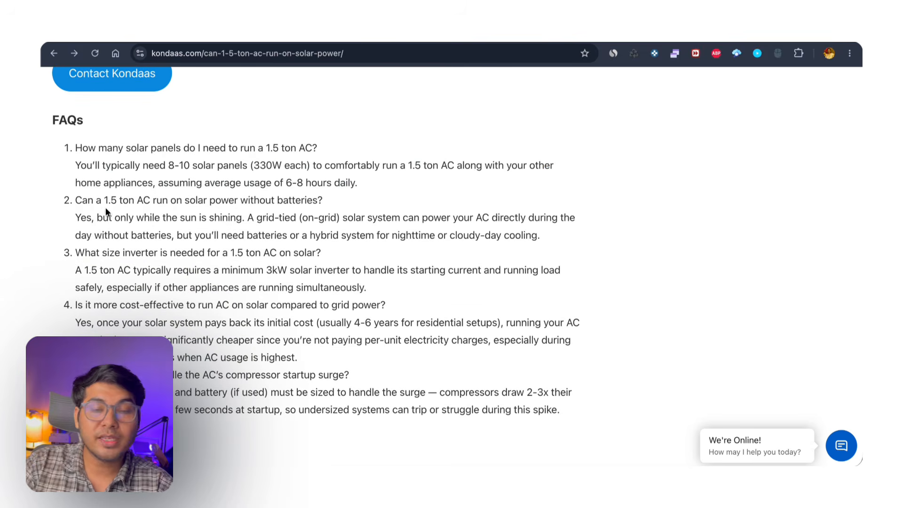
{"action": "scroll", "coordinate": [108, 212], "scroll_direction": "up", "scroll_amount": 4}
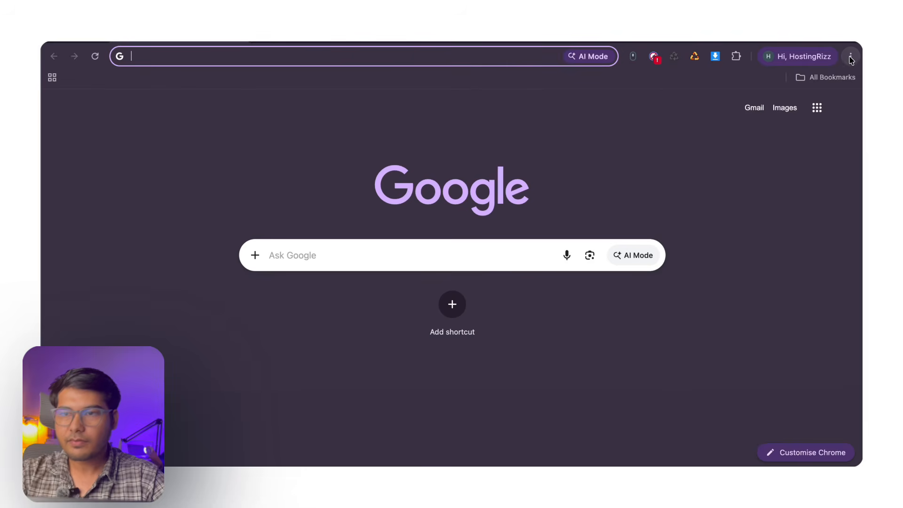
- Open a new incognito browser window
{"action": "left_click", "coordinate": [850, 56]}
{"action": "left_click", "coordinate": [566, 106]}
{"action": "key", "text": "super+shift+n"}
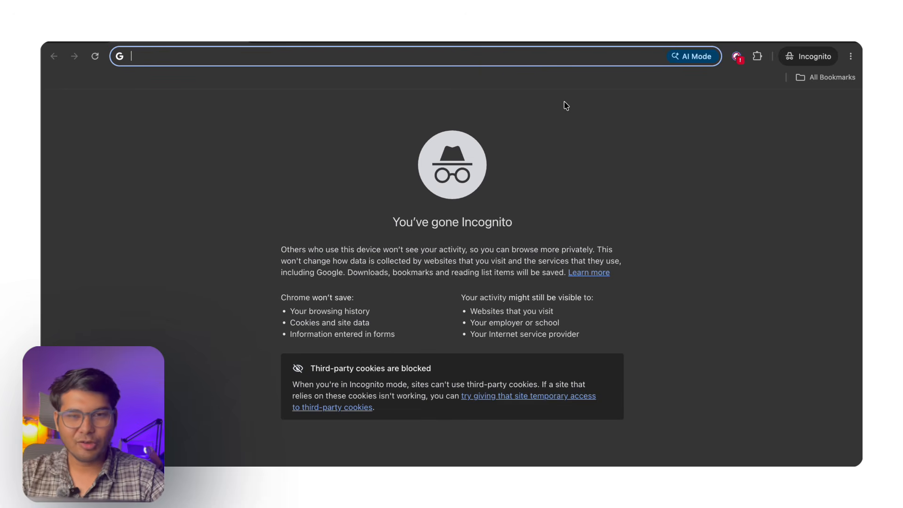
- Search Google for "hostinger", open the Hostinger website from the results and dismiss its cookie notice
{"action": "type", "text": "i"}
{"action": "key", "text": "BackSpace"}
{"action": "type", "text": "host"}
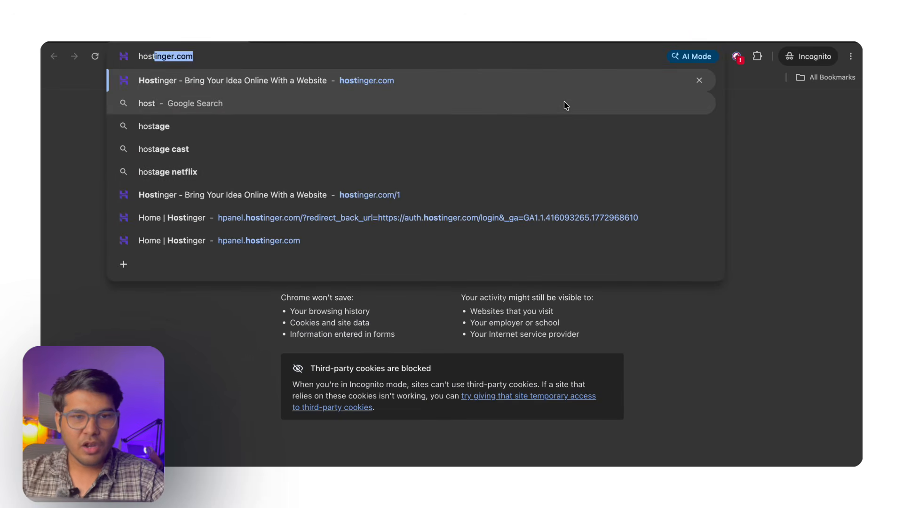
{"action": "type", "text": "inger"}
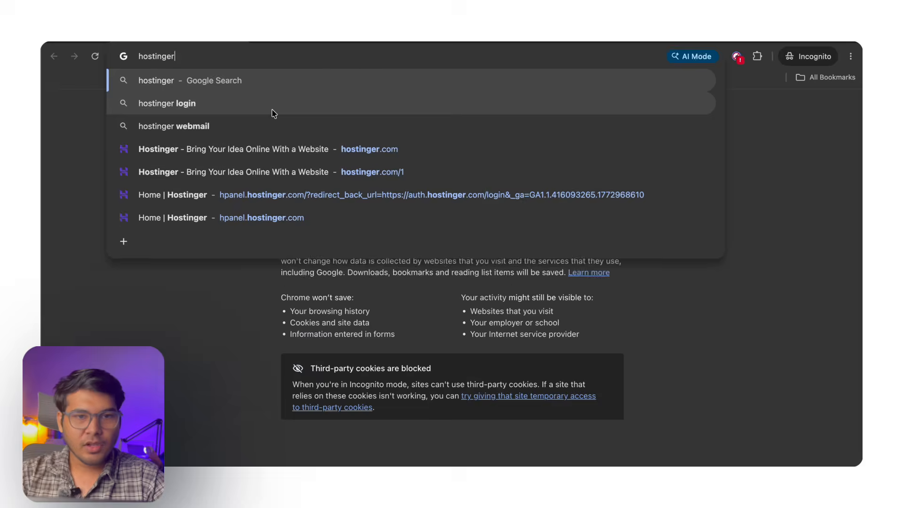
{"action": "key", "text": "Return"}
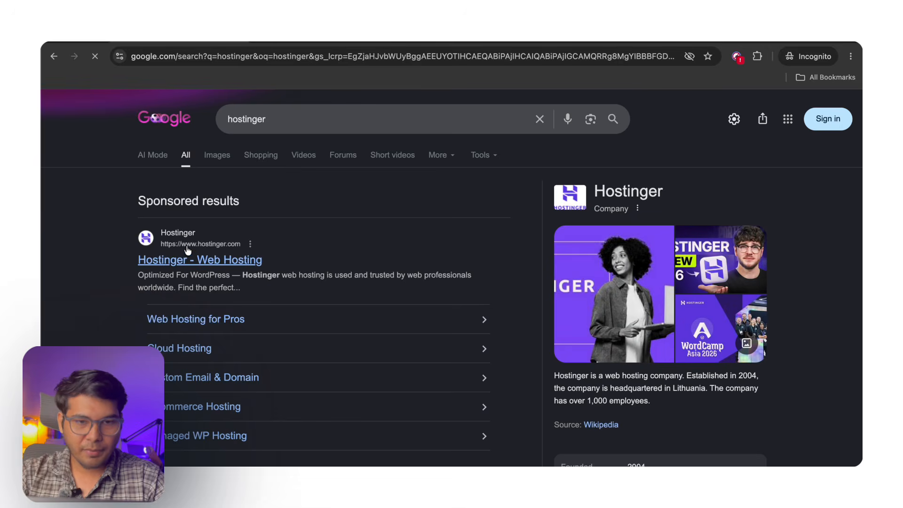
{"action": "scroll", "coordinate": [185, 257], "scroll_direction": "down", "scroll_amount": 1}
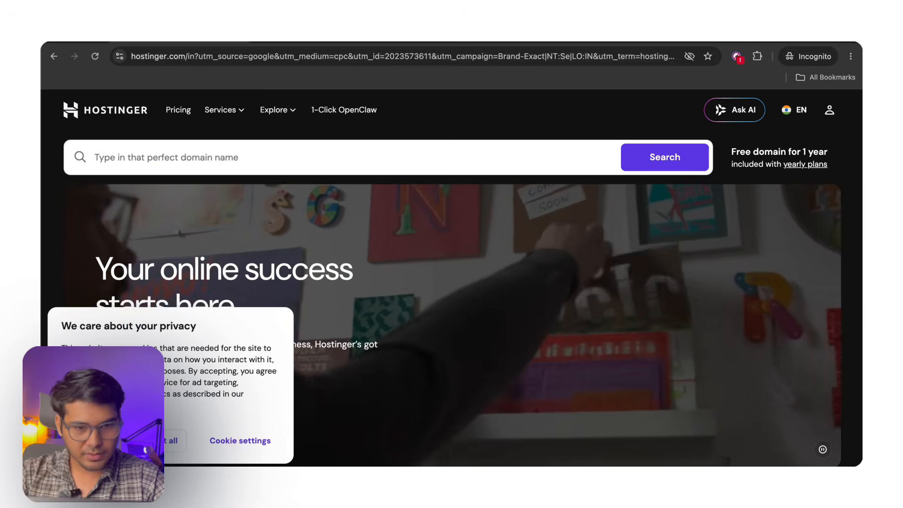
{"action": "left_click", "coordinate": [125, 440]}
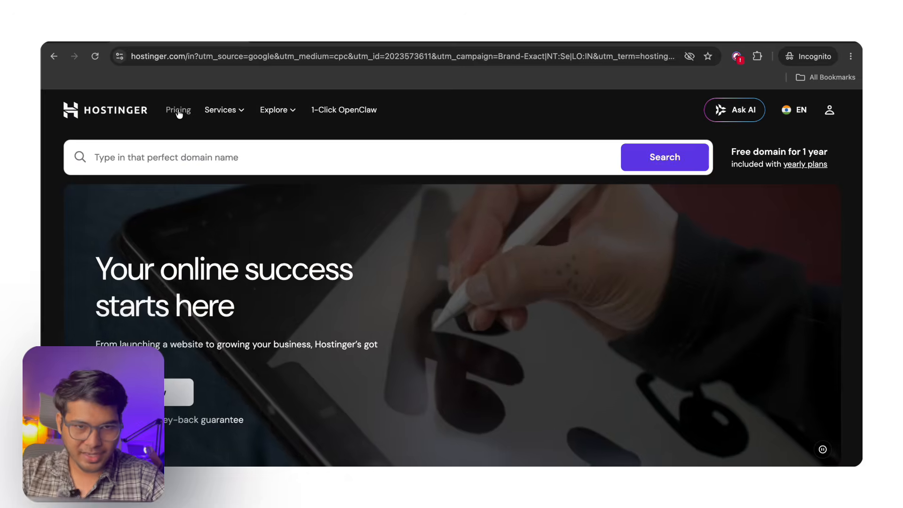
- Open Hostinger's pricing page and look over the web hosting plans from Single to Cloud Startup
{"action": "left_click", "coordinate": [179, 110]}
{"action": "scroll", "coordinate": [301, 286], "scroll_direction": "down", "scroll_amount": 8}
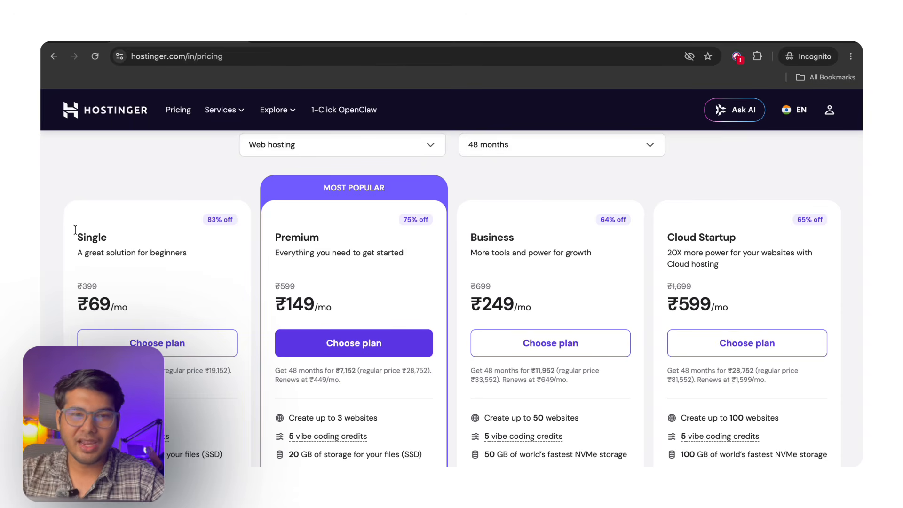
{"action": "left_click_drag", "start_coordinate": [76, 236], "coordinate": [161, 238]}
{"action": "left_click_drag", "start_coordinate": [274, 237], "coordinate": [713, 222]}
{"action": "triple_click", "coordinate": [713, 233]}
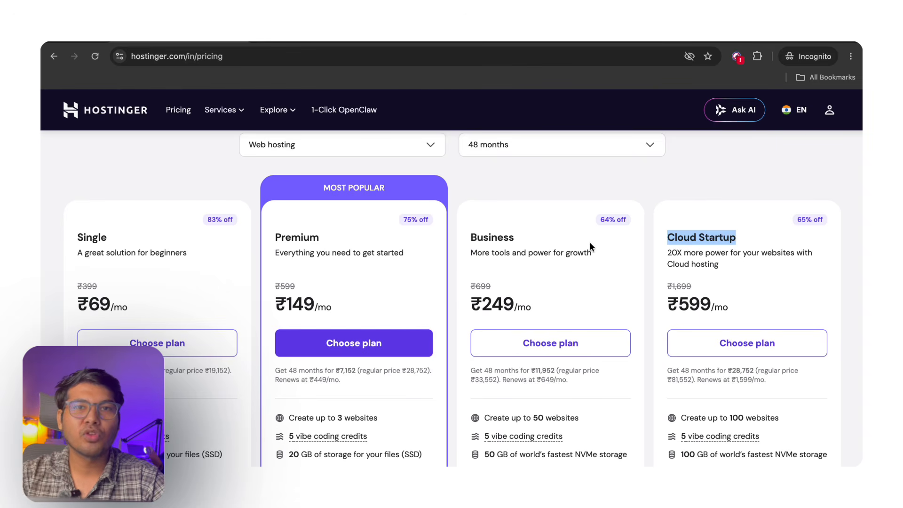
- Set the length of subscription for the web hosting plans to 12 months
{"action": "scroll", "coordinate": [589, 242], "scroll_direction": "up", "scroll_amount": 1}
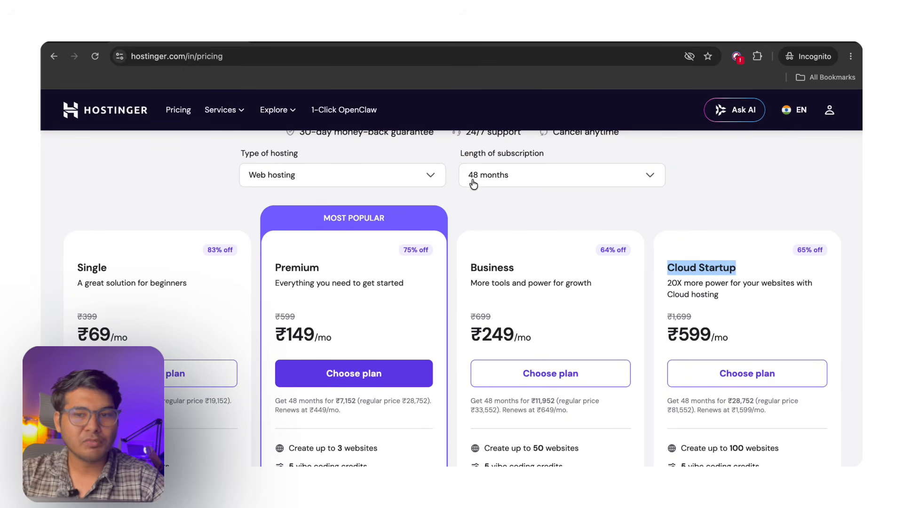
{"action": "left_click", "coordinate": [506, 183]}
{"action": "left_click", "coordinate": [494, 225]}
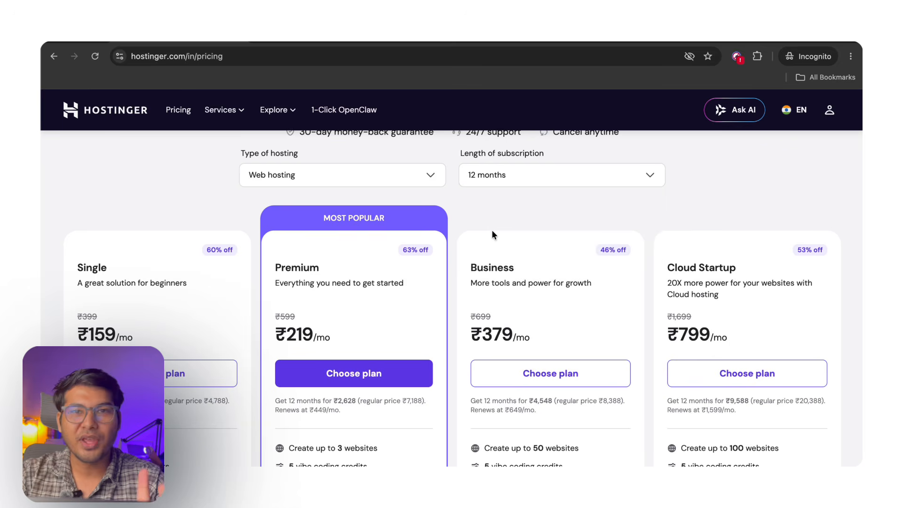
- Set the length of subscription to 1 month, check the Premium plan's monthly price and close the AI assistant
{"action": "left_click", "coordinate": [498, 183]}
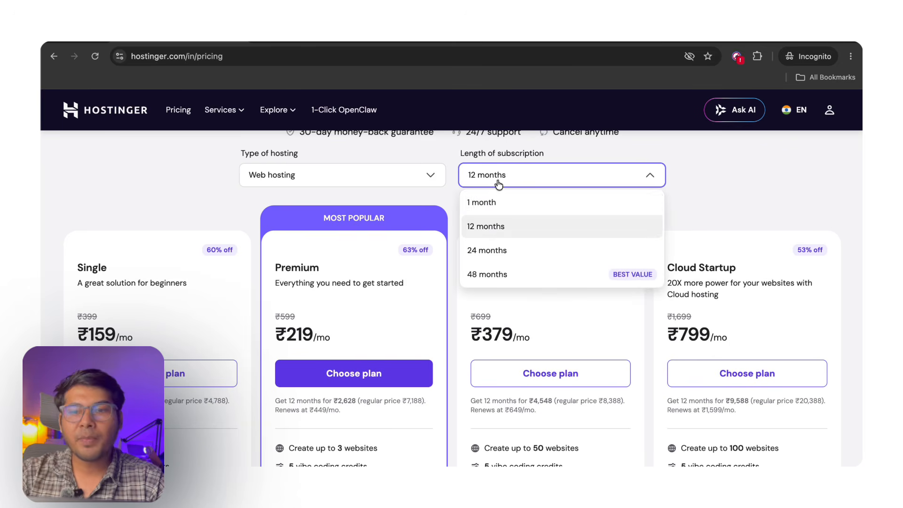
{"action": "left_click", "coordinate": [490, 202]}
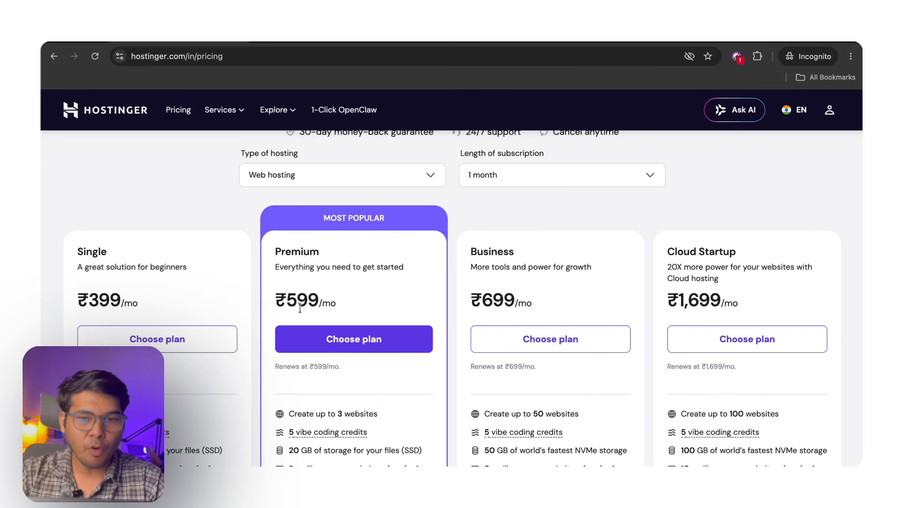
{"action": "left_click_drag", "start_coordinate": [337, 304], "coordinate": [246, 304]}
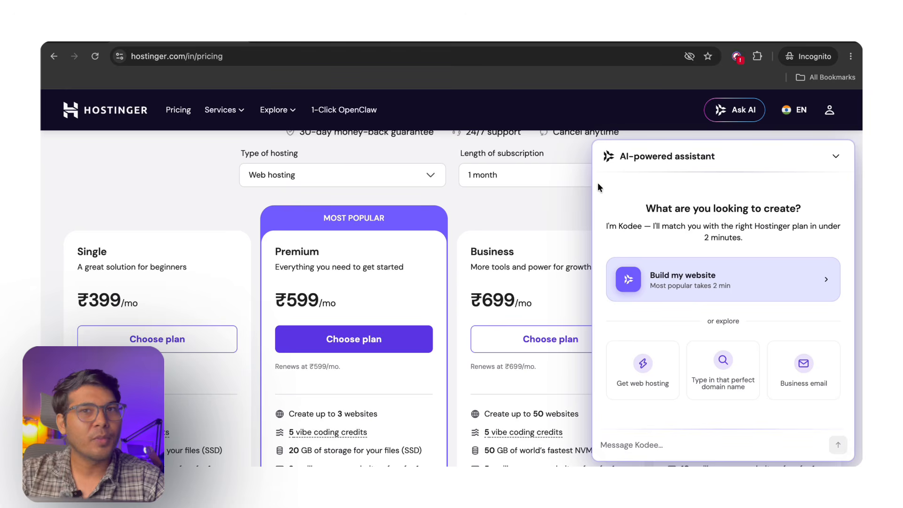
{"action": "left_click", "coordinate": [836, 156]}
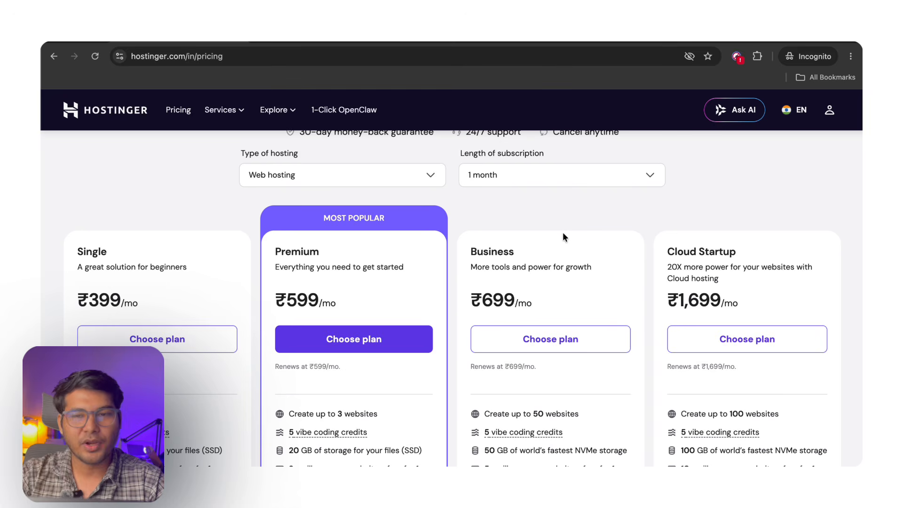
- Switch the subscription back to 12 months and compare the prices and features of the hosting plans, starting with Single and Premium
{"action": "left_click", "coordinate": [539, 177]}
{"action": "left_click", "coordinate": [517, 225]}
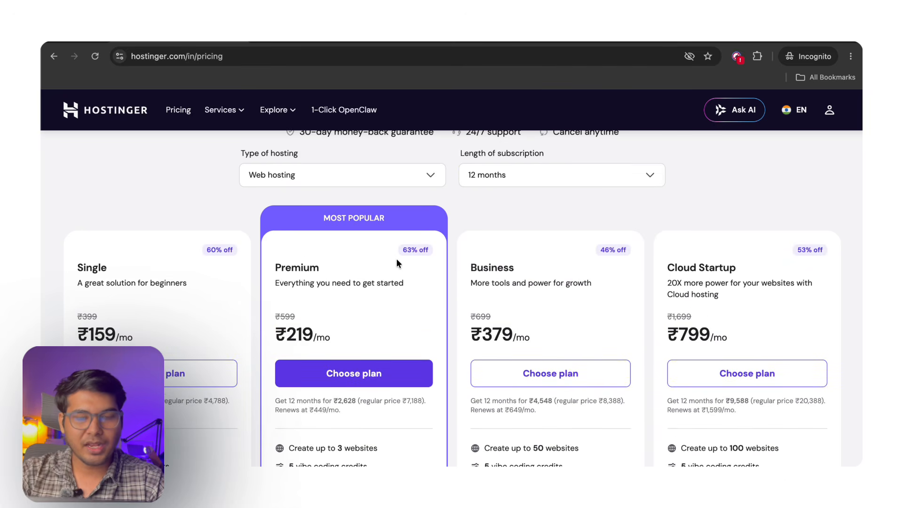
{"action": "scroll", "coordinate": [396, 259], "scroll_direction": "down", "scroll_amount": 2}
{"action": "left_click_drag", "start_coordinate": [111, 195], "coordinate": [69, 197]}
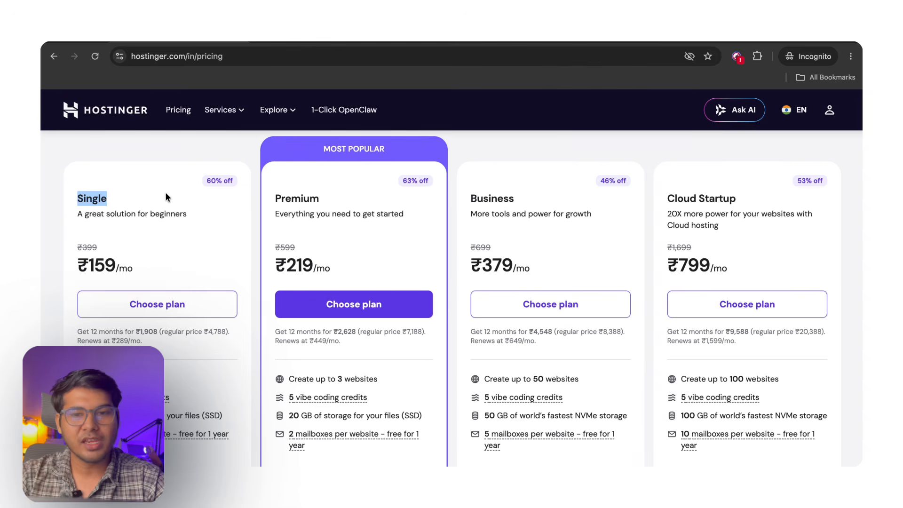
{"action": "double_click", "coordinate": [287, 209]}
{"action": "left_click", "coordinate": [507, 181]}
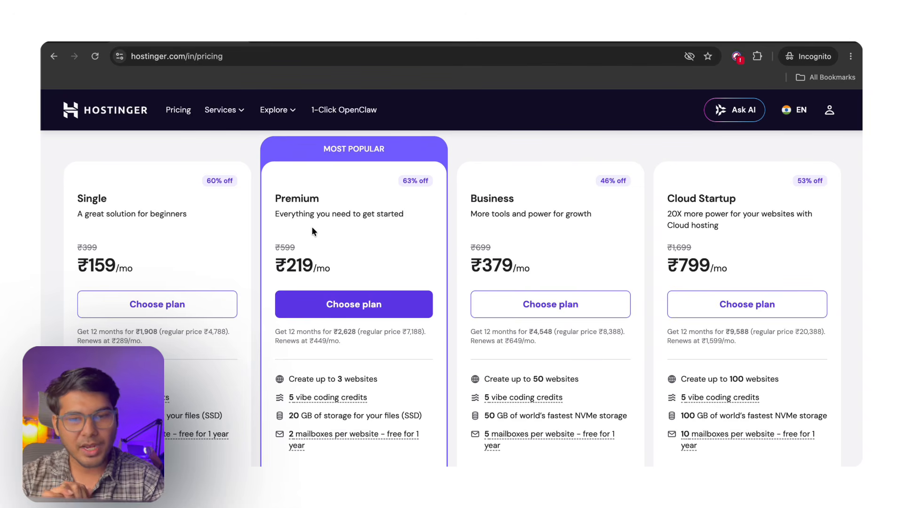
{"action": "scroll", "coordinate": [312, 227], "scroll_direction": "down", "scroll_amount": 3}
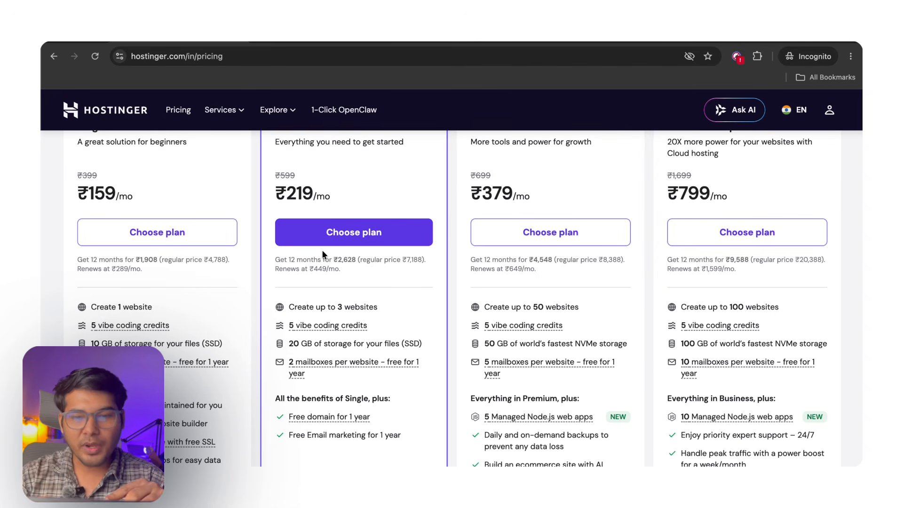
- Compare the features and prices of the four 12-month web hosting plans, focusing on what the Business plan adds to Premium
{"action": "scroll", "coordinate": [322, 251], "scroll_direction": "down", "scroll_amount": 2}
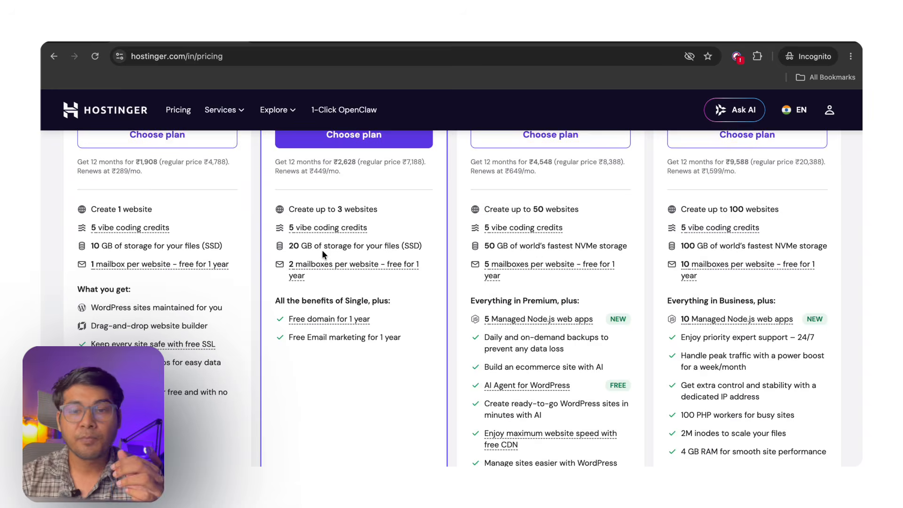
{"action": "scroll", "coordinate": [322, 254], "scroll_direction": "up", "scroll_amount": 5}
{"action": "scroll", "coordinate": [539, 261], "scroll_direction": "down", "scroll_amount": 2}
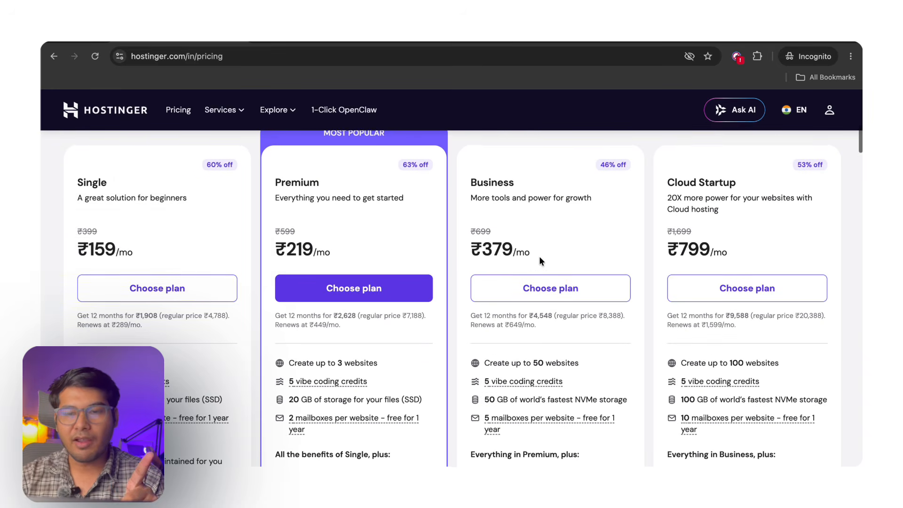
{"action": "scroll", "coordinate": [517, 247], "scroll_direction": "down", "scroll_amount": 2}
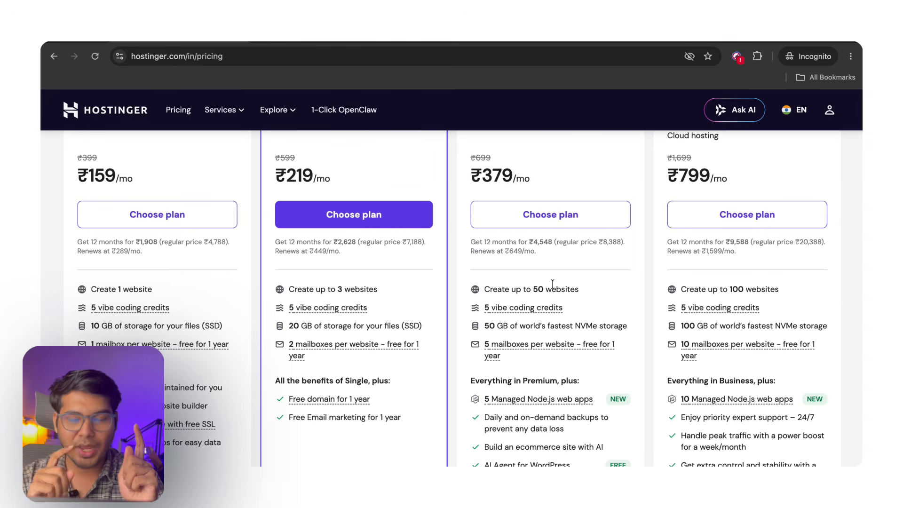
{"action": "scroll", "coordinate": [553, 284], "scroll_direction": "up", "scroll_amount": 3}
{"action": "scroll", "coordinate": [588, 301], "scroll_direction": "down", "scroll_amount": 1}
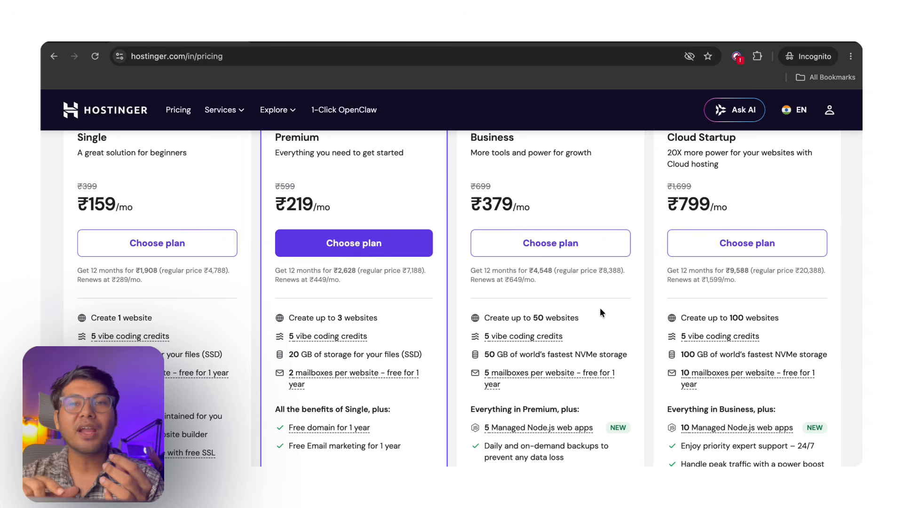
{"action": "scroll", "coordinate": [600, 307], "scroll_direction": "down", "scroll_amount": 3}
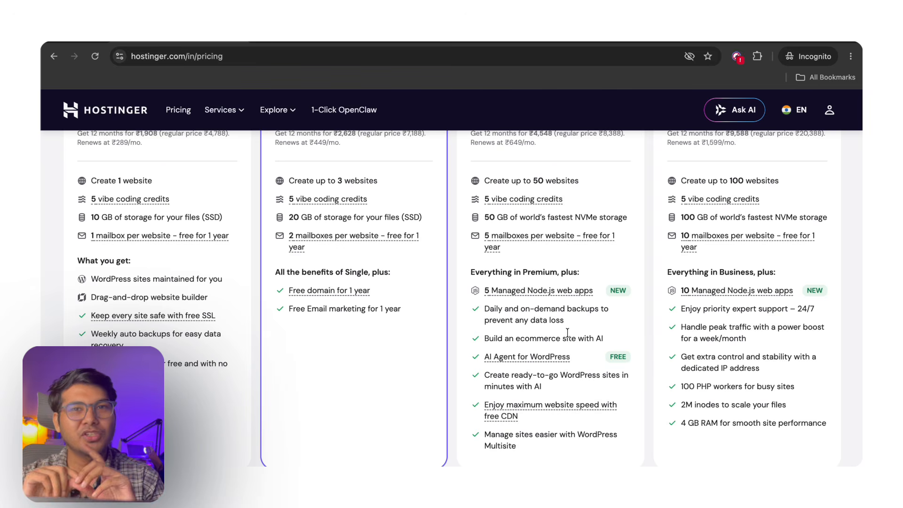
{"action": "scroll", "coordinate": [568, 333], "scroll_direction": "down", "scroll_amount": 1}
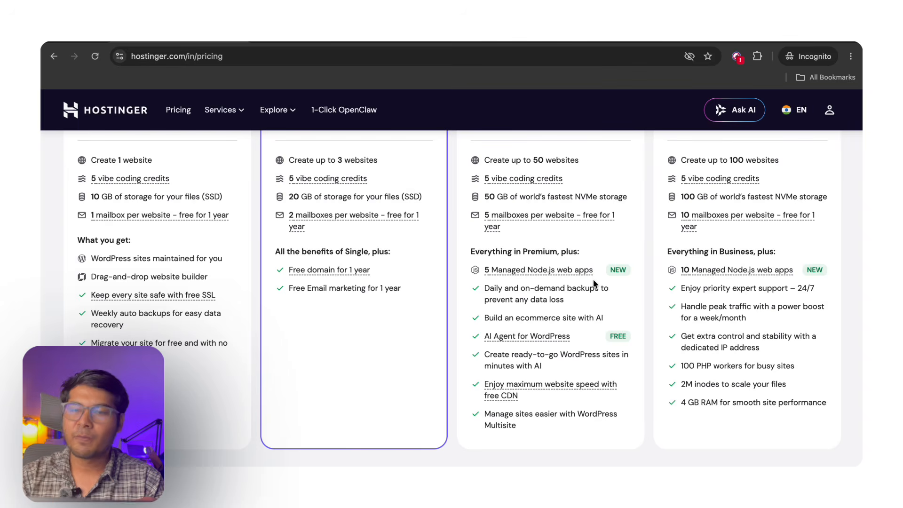
{"action": "scroll", "coordinate": [593, 281], "scroll_direction": "up", "scroll_amount": 6}
{"action": "scroll", "coordinate": [552, 306], "scroll_direction": "down", "scroll_amount": 1}
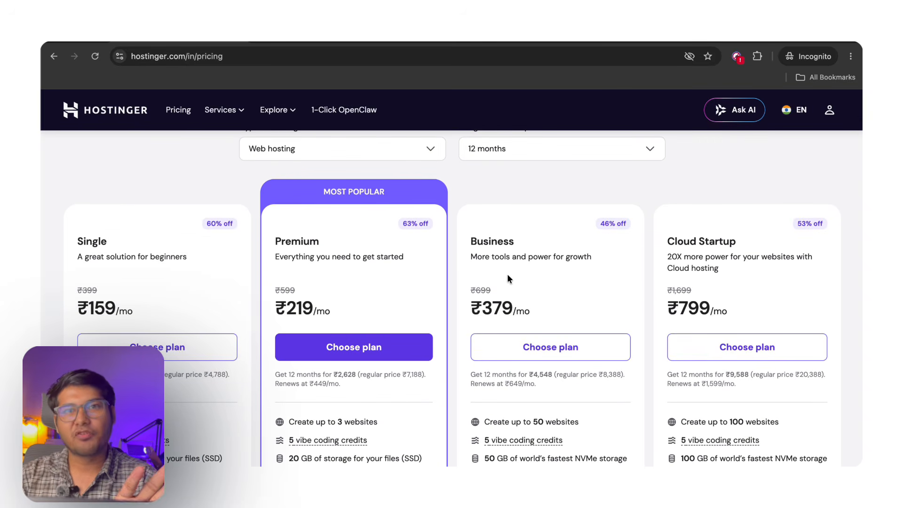
- Choose the 12-month Business plan and review the plan price, daily backup, domain name, taxes and total in the order summary
{"action": "left_click", "coordinate": [527, 348]}
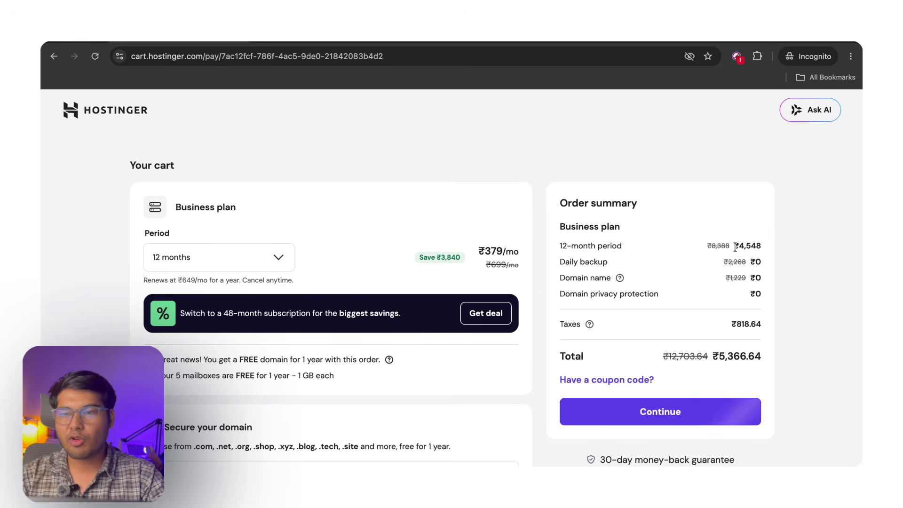
{"action": "left_click_drag", "start_coordinate": [736, 246], "coordinate": [763, 245]}
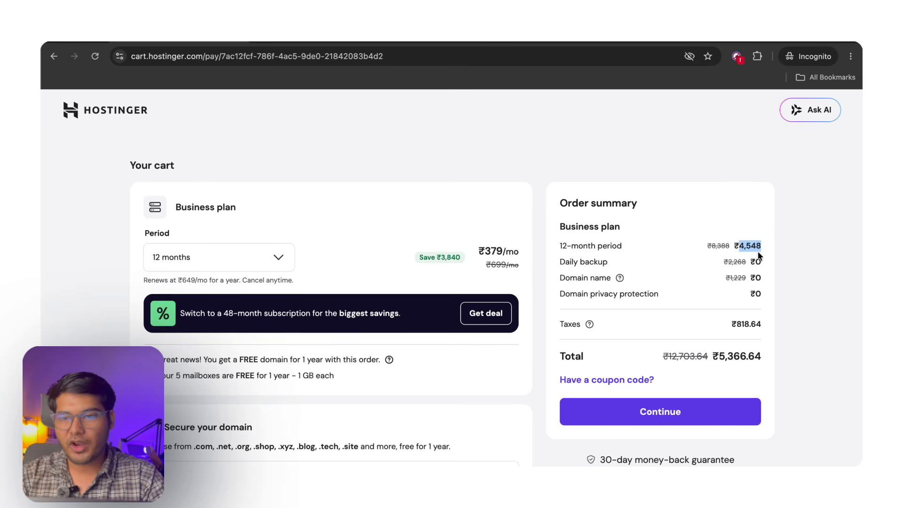
{"action": "left_click", "coordinate": [581, 261]}
{"action": "triple_click", "coordinate": [581, 261]}
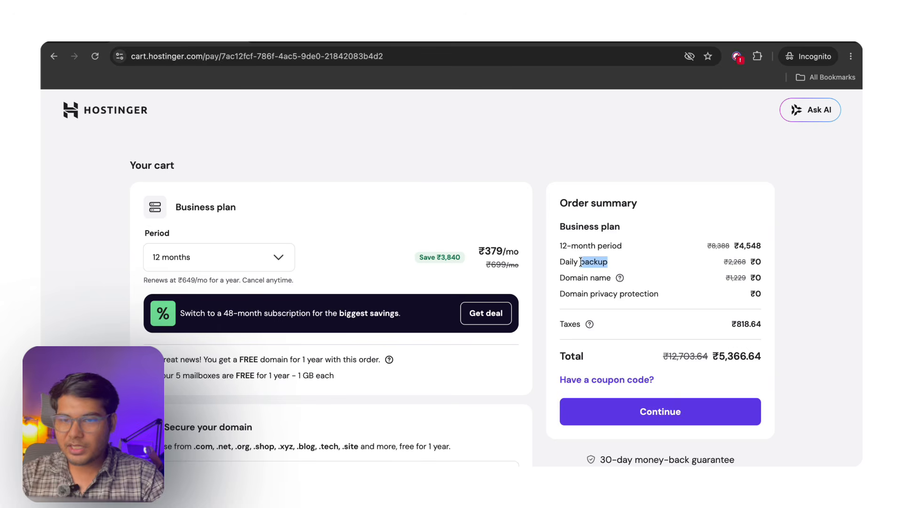
{"action": "triple_click", "coordinate": [600, 278]}
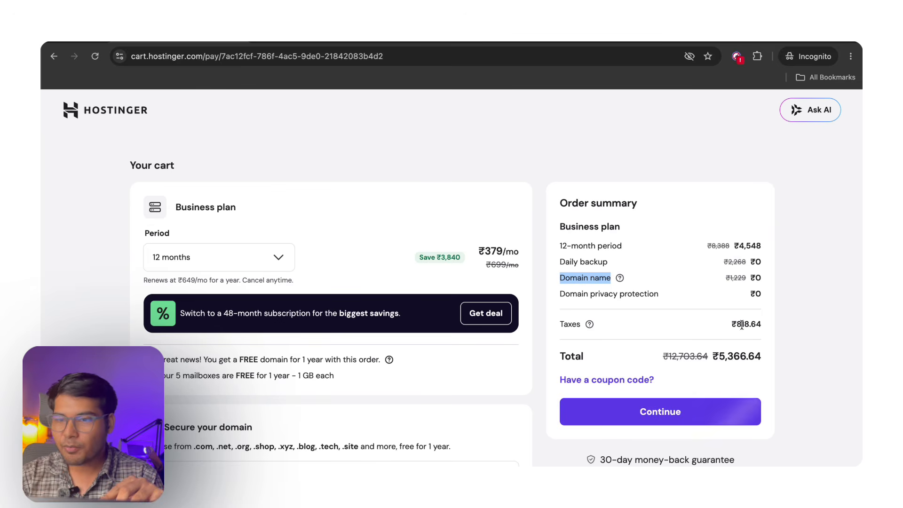
{"action": "left_click_drag", "start_coordinate": [752, 324], "coordinate": [737, 324]}
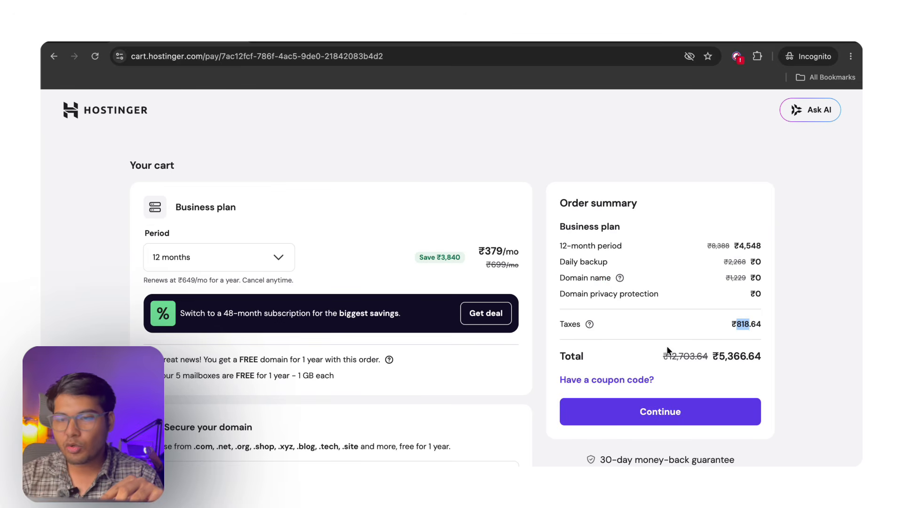
{"action": "left_click_drag", "start_coordinate": [721, 355], "coordinate": [762, 356]}
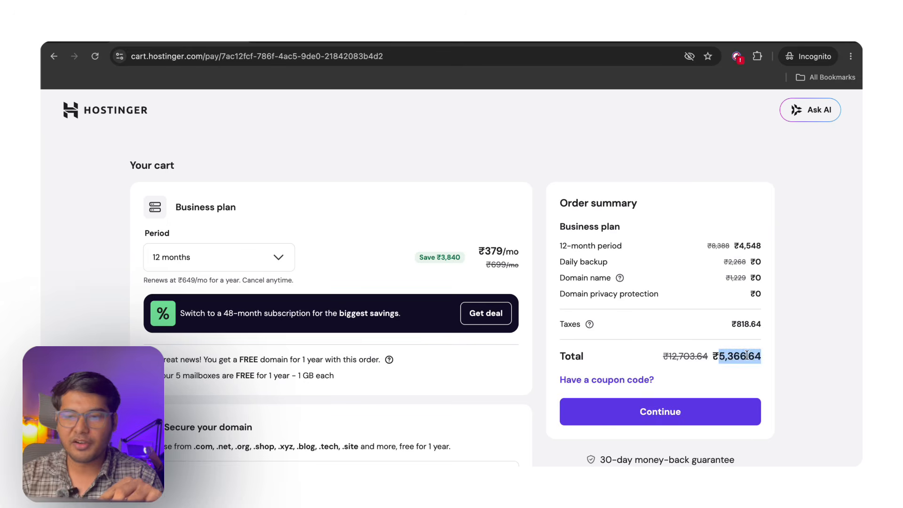
{"action": "left_click", "coordinate": [748, 355]}
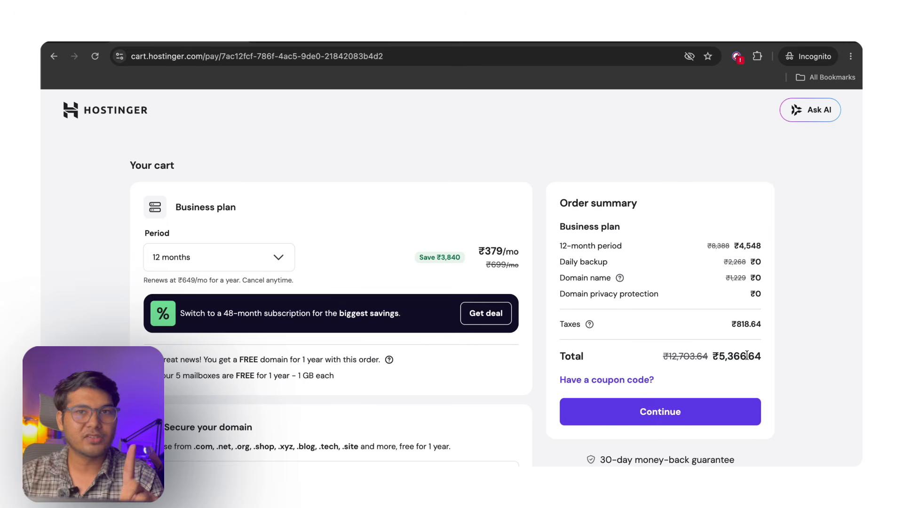
- Apply the coupon code EARNTIMES10 to the order
{"action": "left_click", "coordinate": [629, 381]}
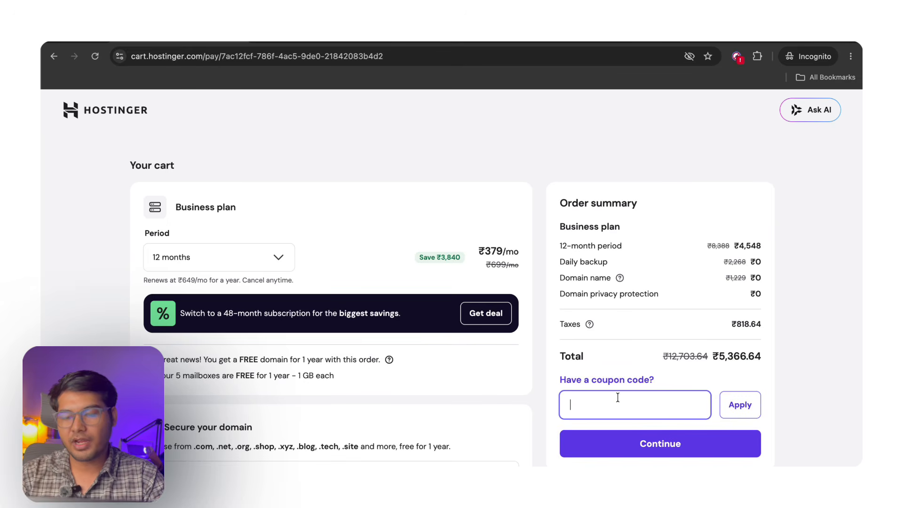
{"action": "type", "text": "EARNTIMES10"}
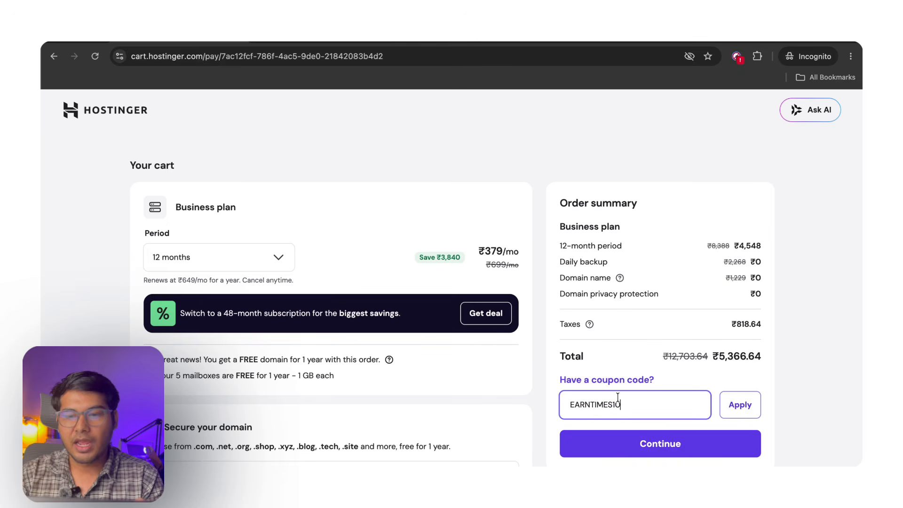
{"action": "left_click", "coordinate": [739, 411]}
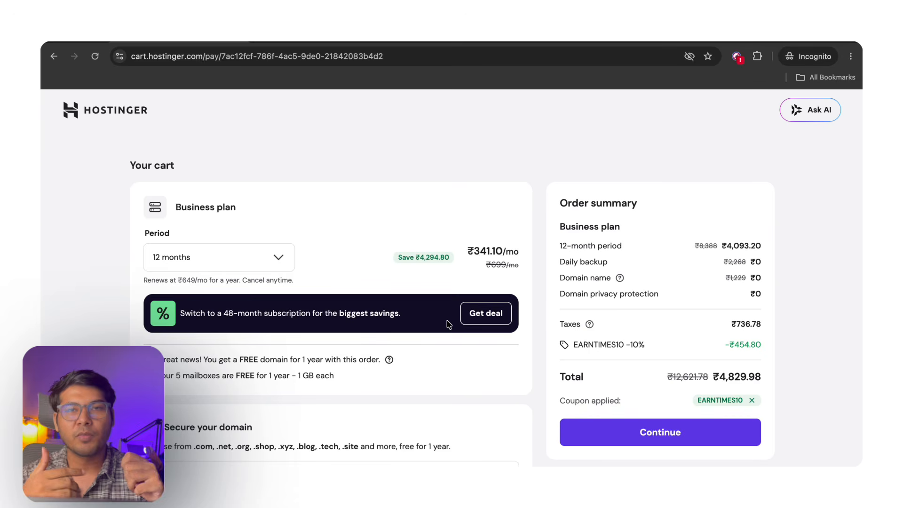
- Search for the domain newshundi.com in the cart's domain section and add it to the order
{"action": "scroll", "coordinate": [447, 324], "scroll_direction": "down", "scroll_amount": 5}
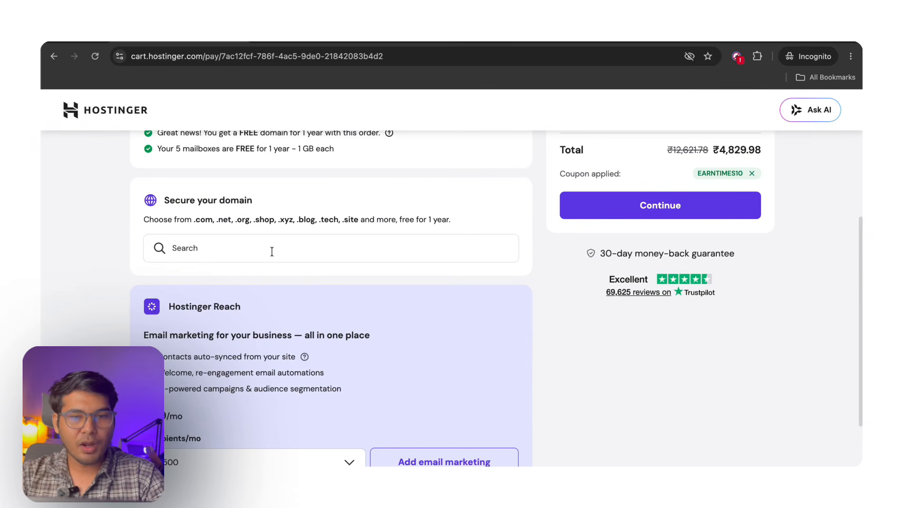
{"action": "scroll", "coordinate": [278, 250], "scroll_direction": "down", "scroll_amount": 2}
{"action": "scroll", "coordinate": [271, 254], "scroll_direction": "up", "scroll_amount": 4}
{"action": "scroll", "coordinate": [272, 255], "scroll_direction": "up", "scroll_amount": 2}
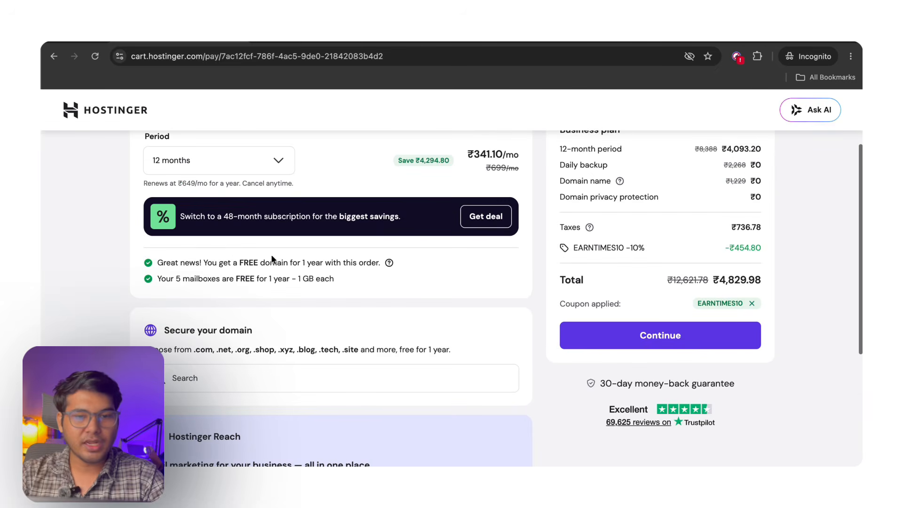
{"action": "left_click", "coordinate": [219, 386]}
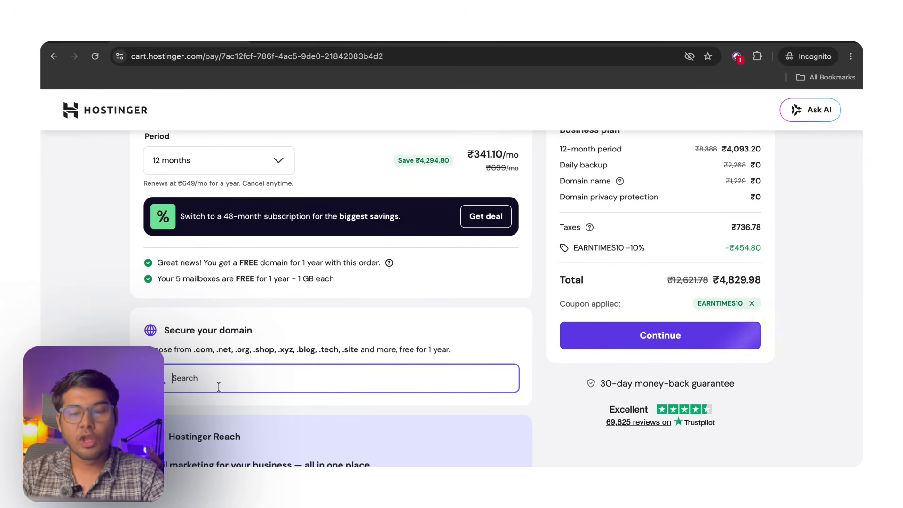
{"action": "type", "text": "newshundi."}
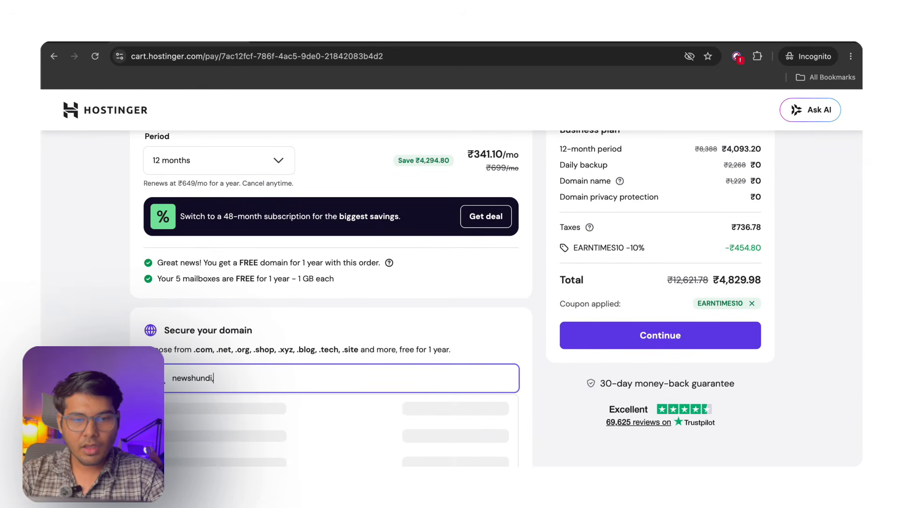
{"action": "type", "text": ",com"}
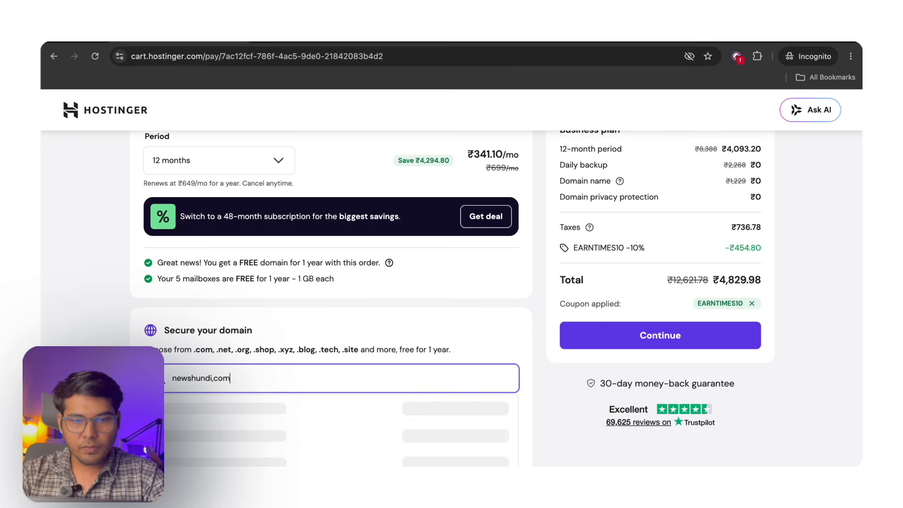
{"action": "left_click", "coordinate": [213, 379]}
{"action": "key", "text": "BackSpace"}
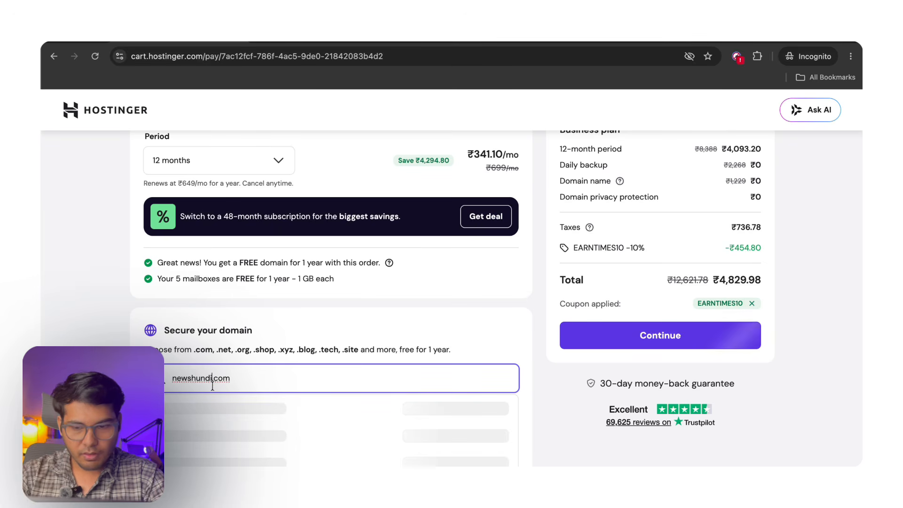
{"action": "type", "text": "i"}
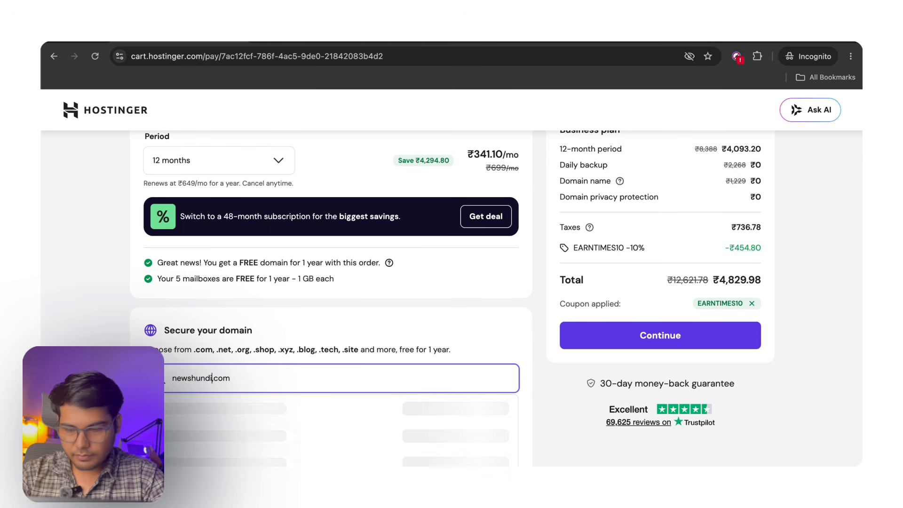
{"action": "key", "text": "Delete"}
{"action": "type", "text": "."}
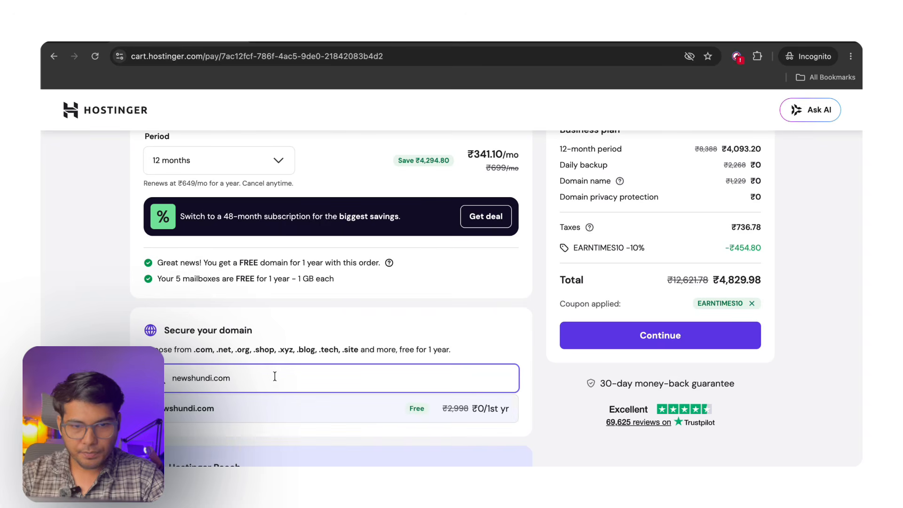
{"action": "left_click", "coordinate": [272, 373]}
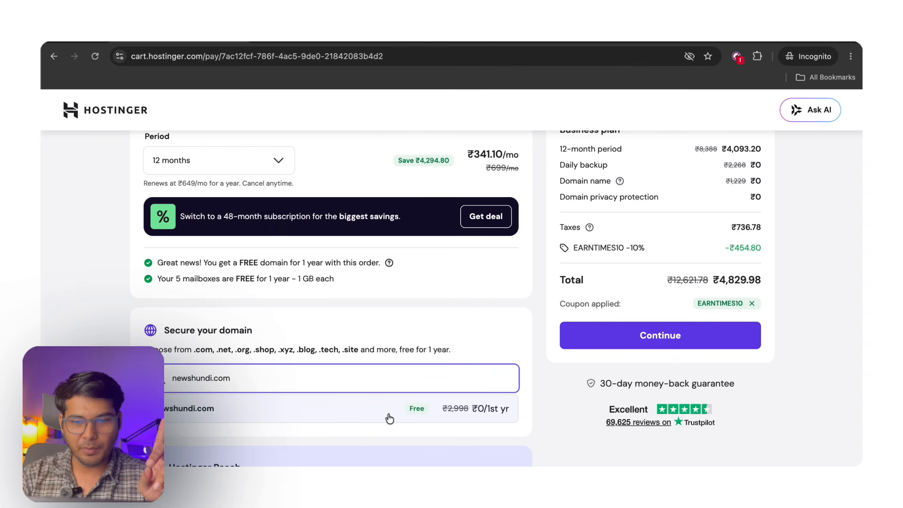
{"action": "left_click", "coordinate": [459, 410]}
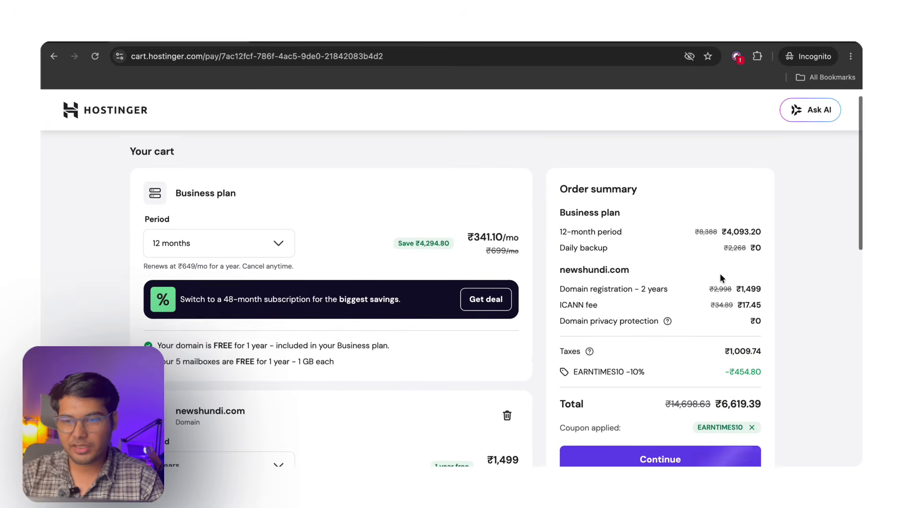
- Set the newshundi.com registration period to 1 year and check the updated order summary
{"action": "scroll", "coordinate": [720, 283], "scroll_direction": "down", "scroll_amount": 1}
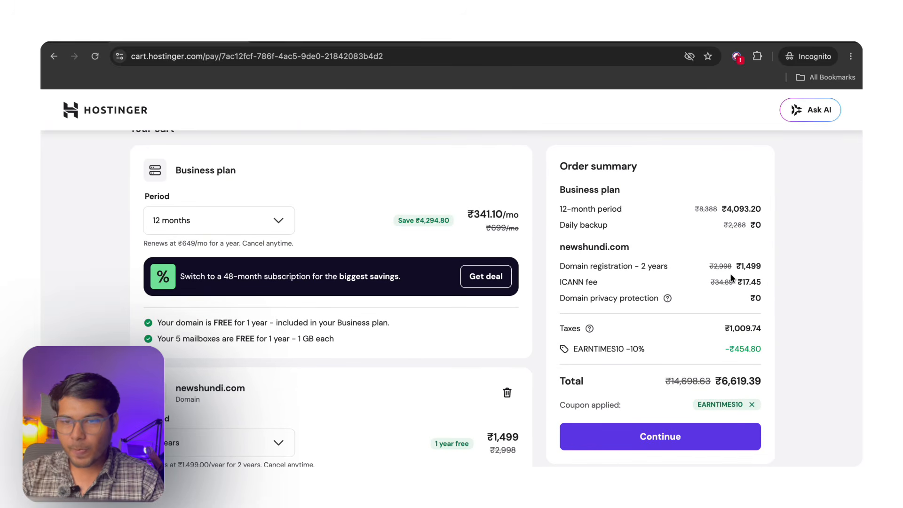
{"action": "scroll", "coordinate": [449, 292], "scroll_direction": "down", "scroll_amount": 4}
{"action": "left_click", "coordinate": [277, 269]}
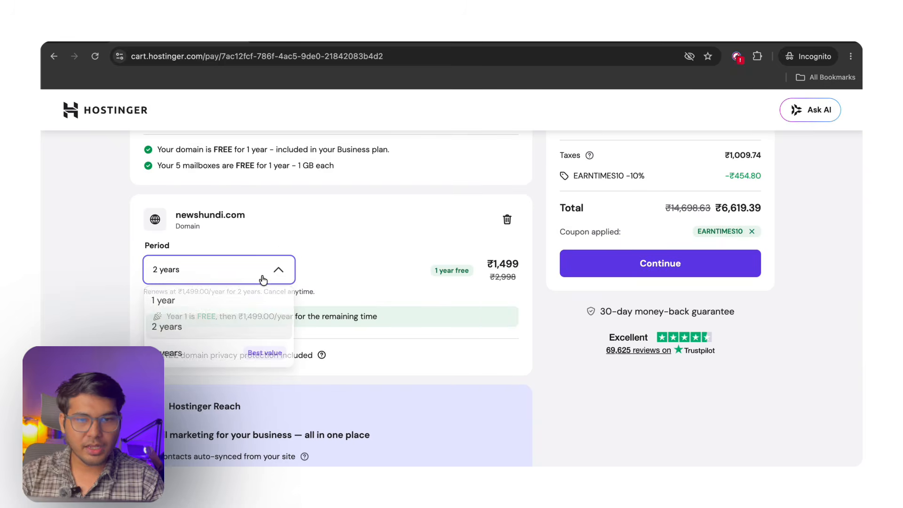
{"action": "left_click", "coordinate": [174, 301]}
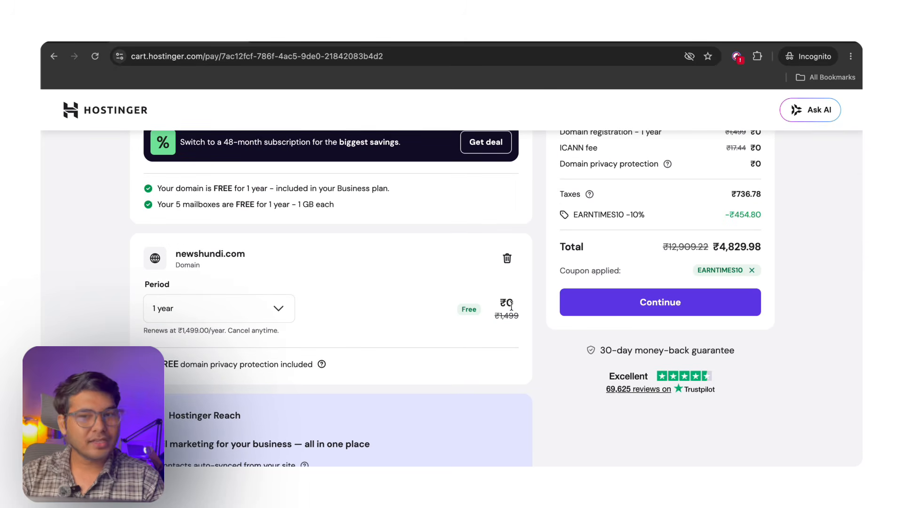
{"action": "scroll", "coordinate": [527, 292], "scroll_direction": "up", "scroll_amount": 2}
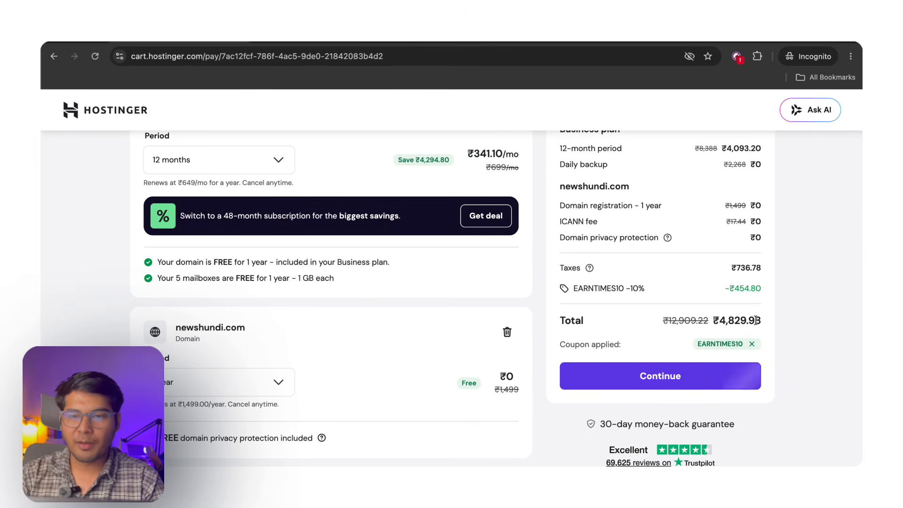
{"action": "scroll", "coordinate": [755, 320], "scroll_direction": "up", "scroll_amount": 2}
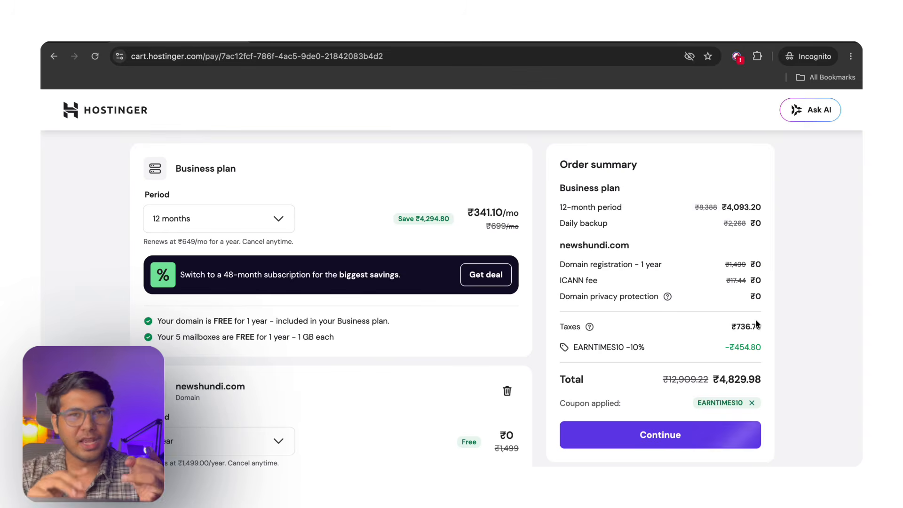
- Continue from the cart to account registration and review the sign-up form's Google, email, password and phone number options
{"action": "scroll", "coordinate": [660, 372], "scroll_direction": "down", "scroll_amount": 2}
{"action": "left_click", "coordinate": [660, 369]}
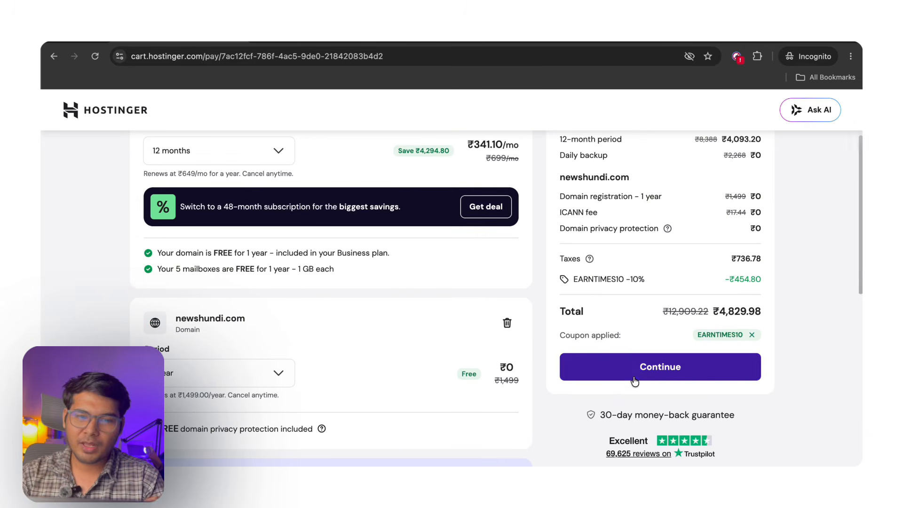
{"action": "scroll", "coordinate": [564, 301], "scroll_direction": "down", "scroll_amount": 3}
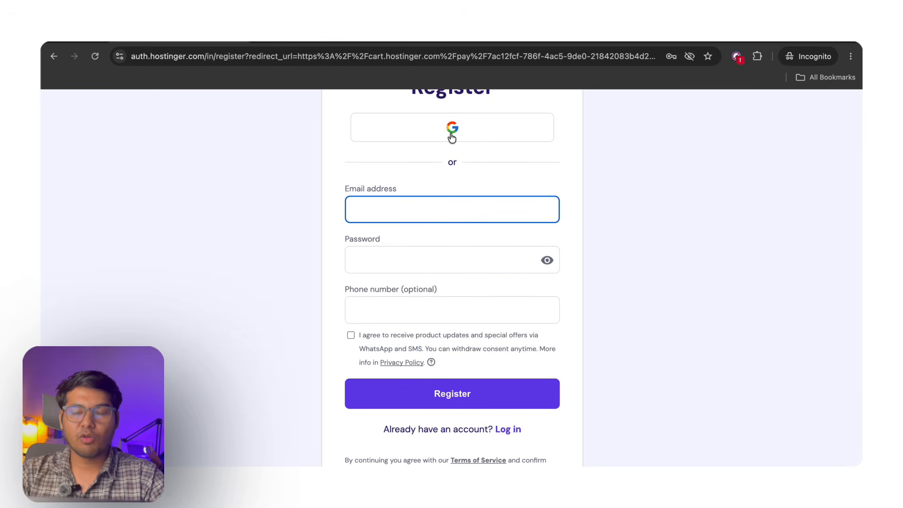
{"action": "left_click", "coordinate": [399, 204]}
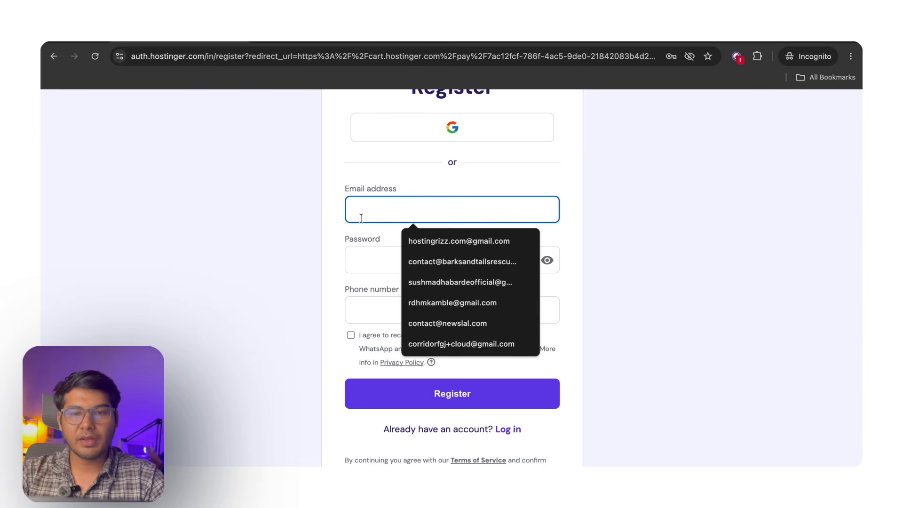
{"action": "left_click", "coordinate": [331, 231]}
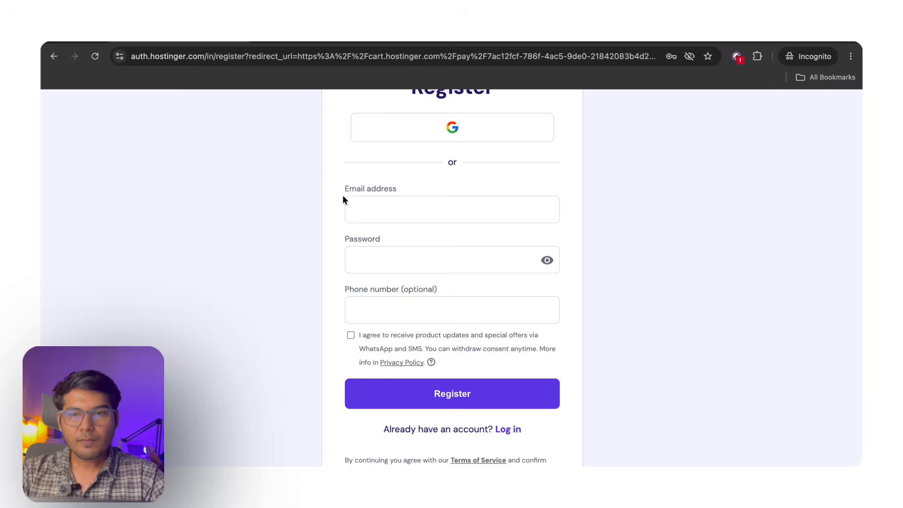
{"action": "scroll", "coordinate": [343, 198], "scroll_direction": "up", "scroll_amount": 1}
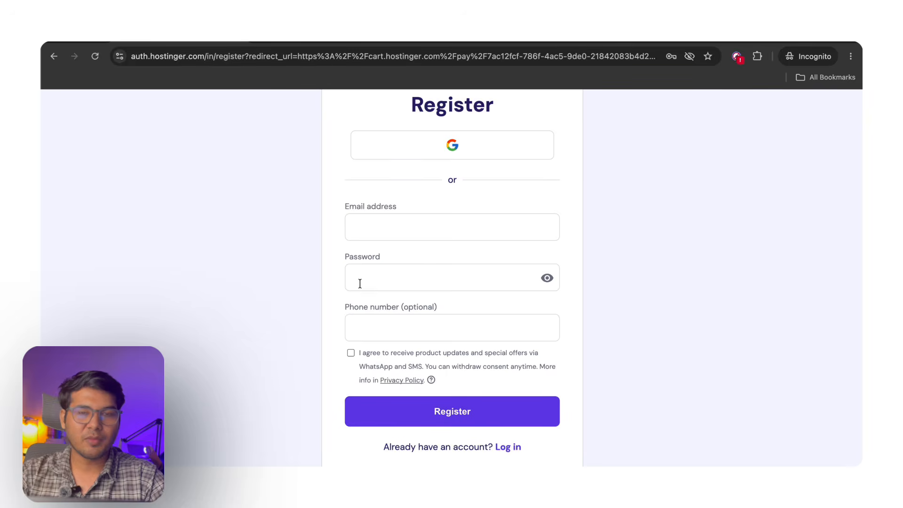
{"action": "scroll", "coordinate": [360, 275], "scroll_direction": "down", "scroll_amount": 3}
{"action": "scroll", "coordinate": [361, 272], "scroll_direction": "down", "scroll_amount": 1}
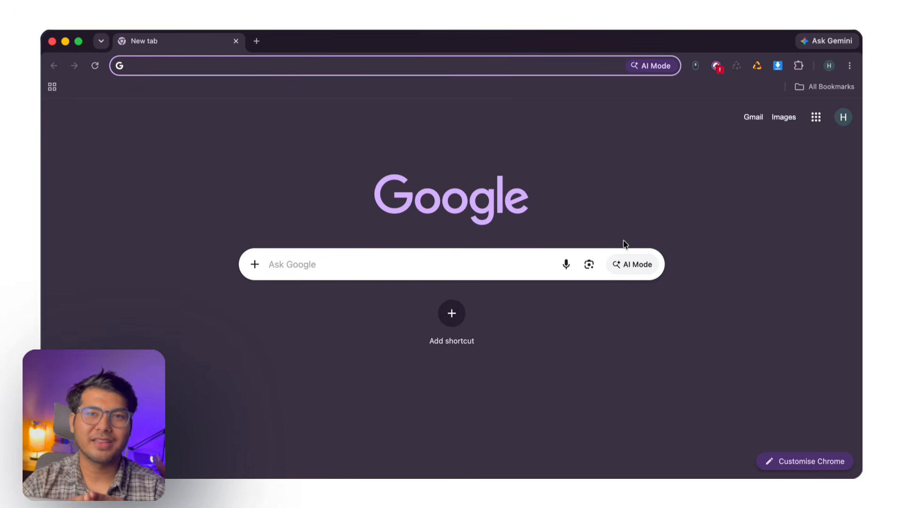
- Open hostinger.com, enter the hPanel account area and show the list of all websites
{"action": "type", "text": "hostinger.com"}
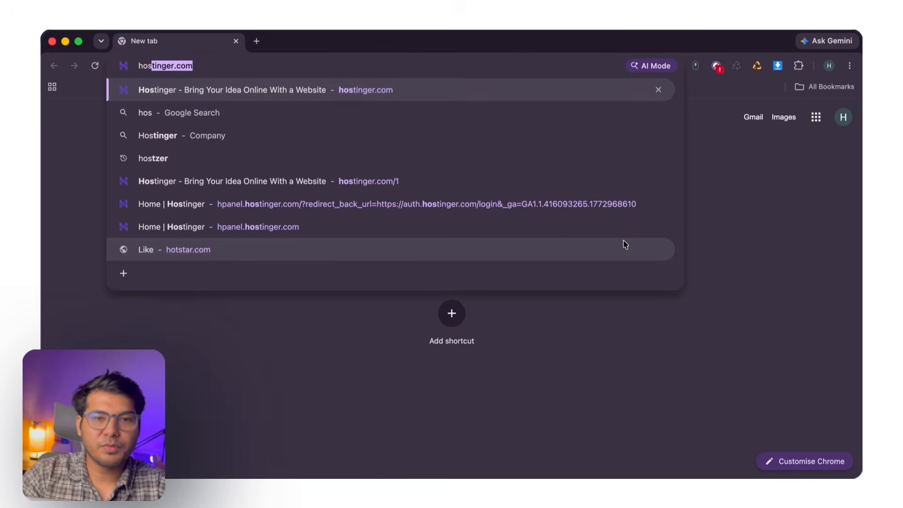
{"action": "key", "text": "Return"}
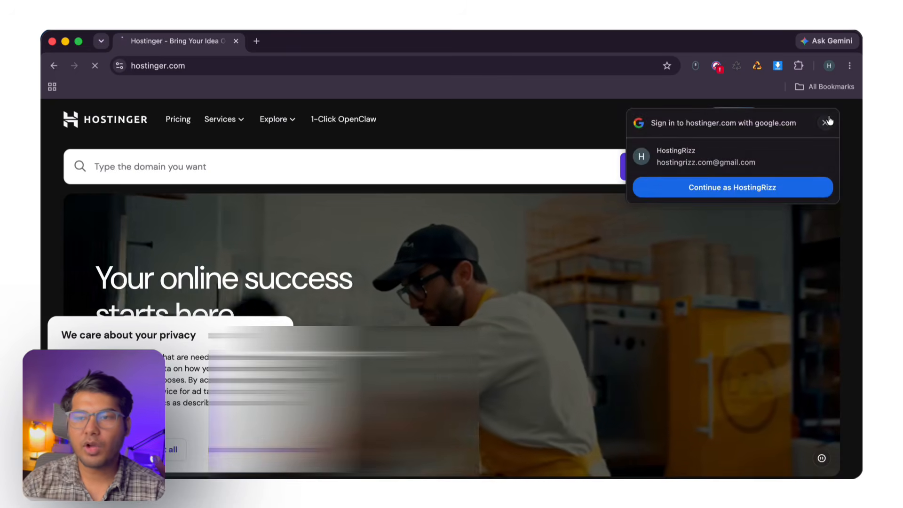
{"action": "left_click", "coordinate": [755, 141]}
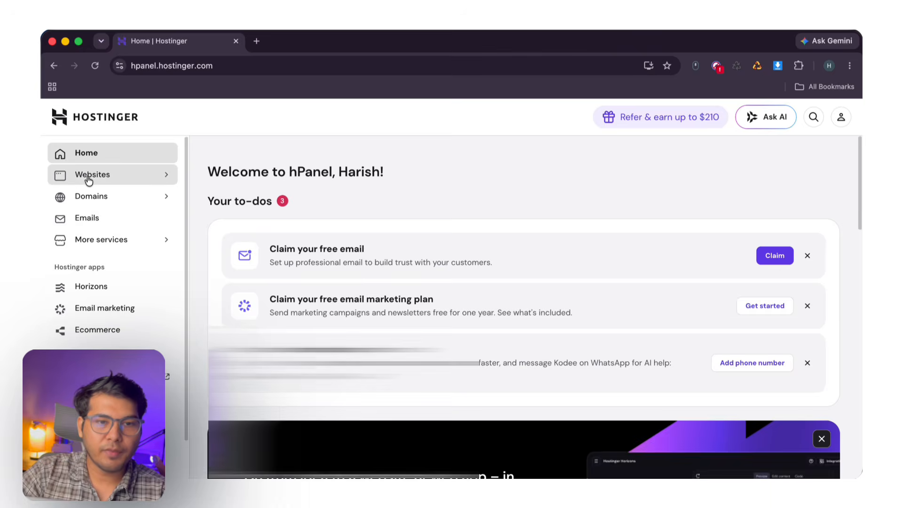
{"action": "left_click", "coordinate": [78, 179]}
{"action": "left_click", "coordinate": [99, 196]}
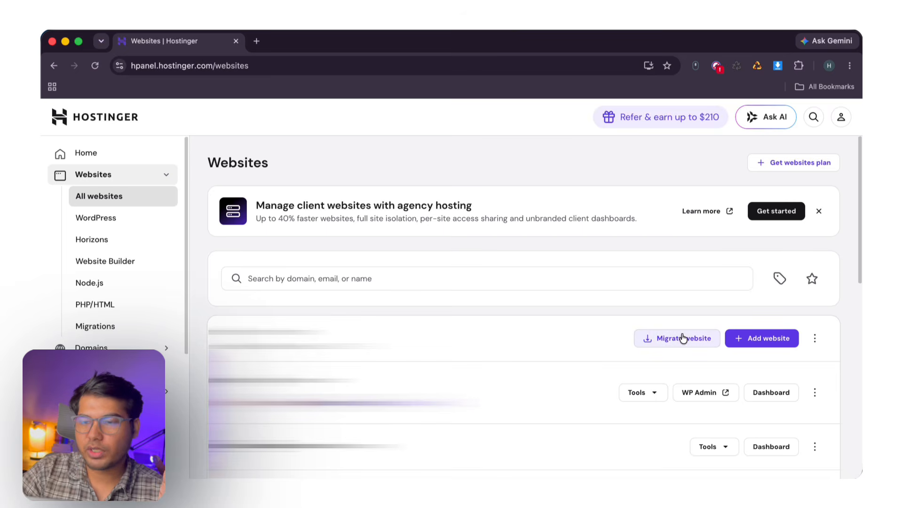
- Start adding a new WordPress website and assign it the already owned domain newsmaxty.com
{"action": "left_click", "coordinate": [754, 338]}
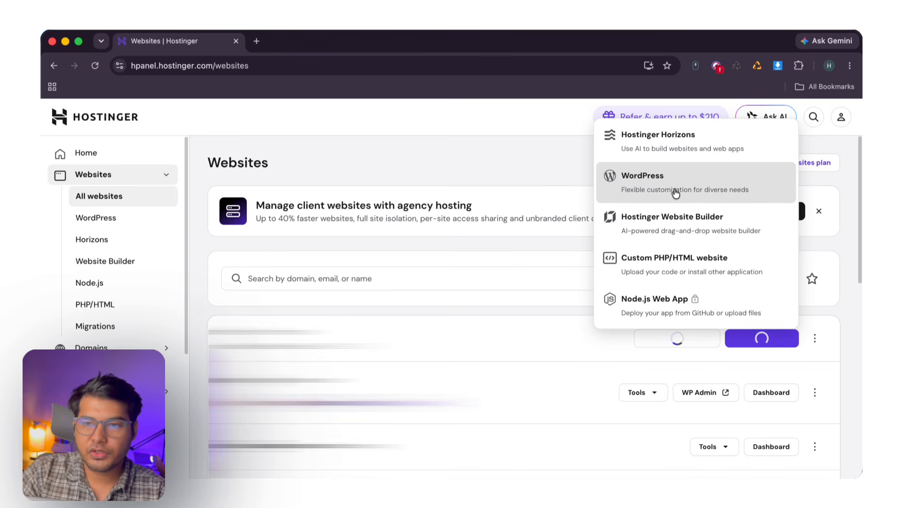
{"action": "left_click", "coordinate": [648, 190]}
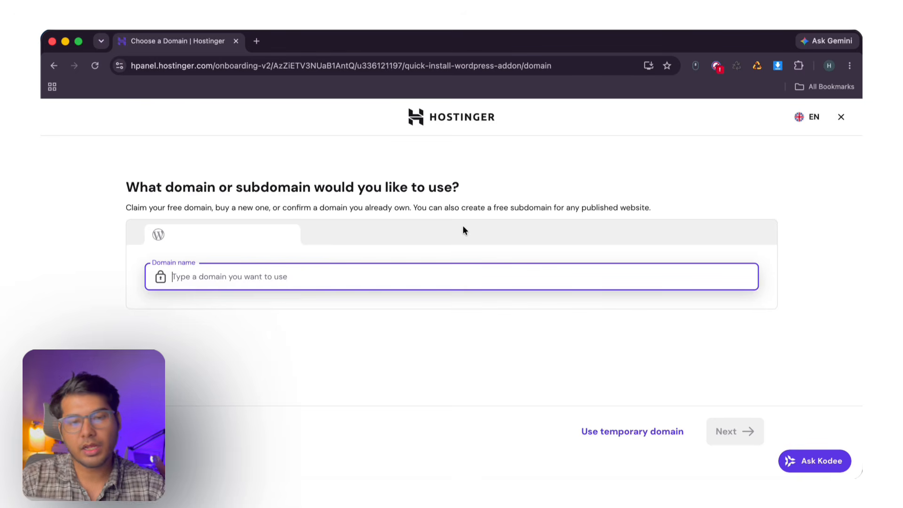
{"action": "type", "text": "newsmaxty.com"}
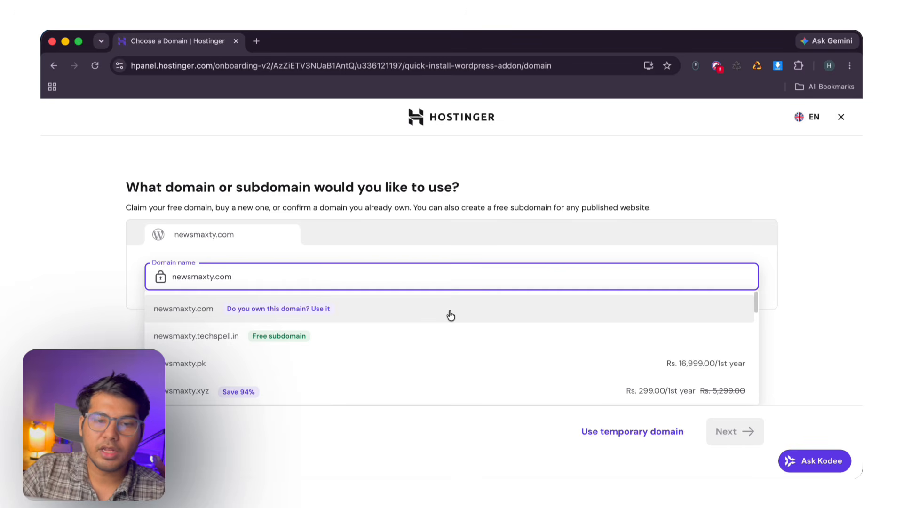
{"action": "left_click", "coordinate": [450, 315]}
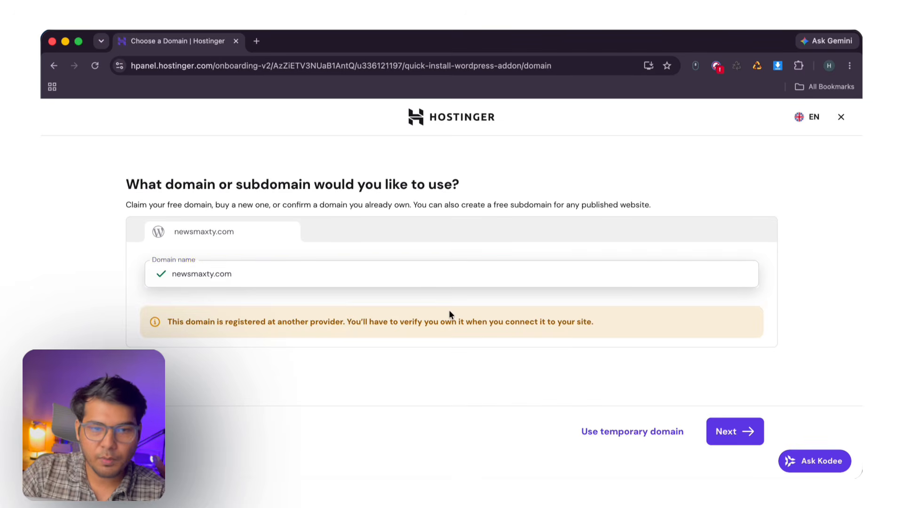
{"action": "left_click", "coordinate": [732, 431]}
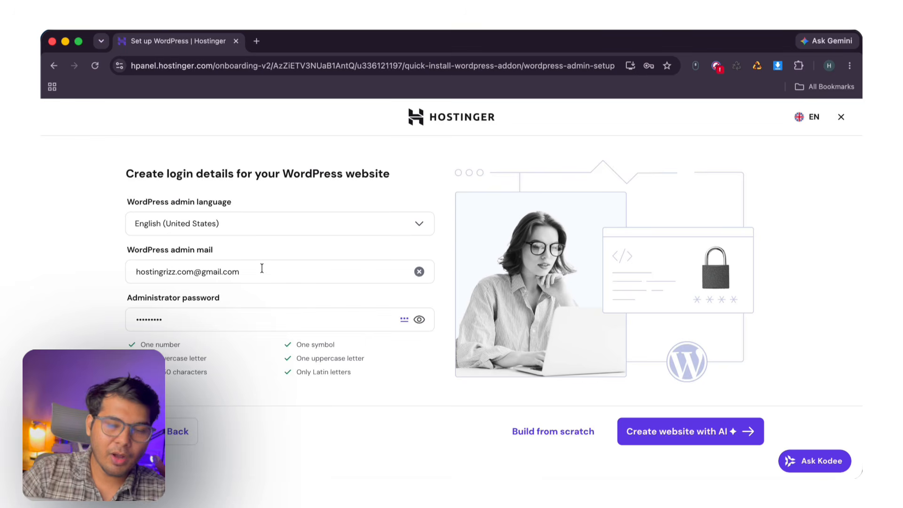
- Enter the WordPress administrator password and choose to build the website from scratch
{"action": "double_click", "coordinate": [211, 317]}
{"action": "type", "text": "********"}
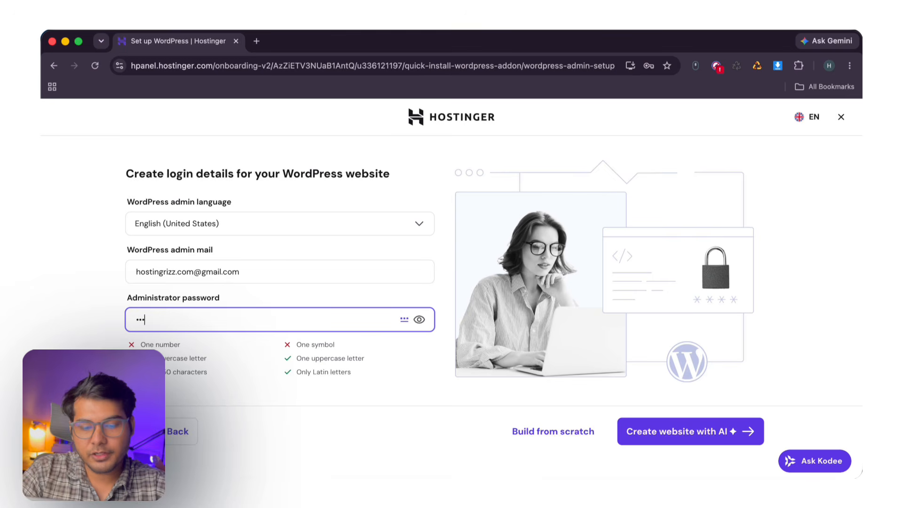
{"action": "type", "text": "*"}
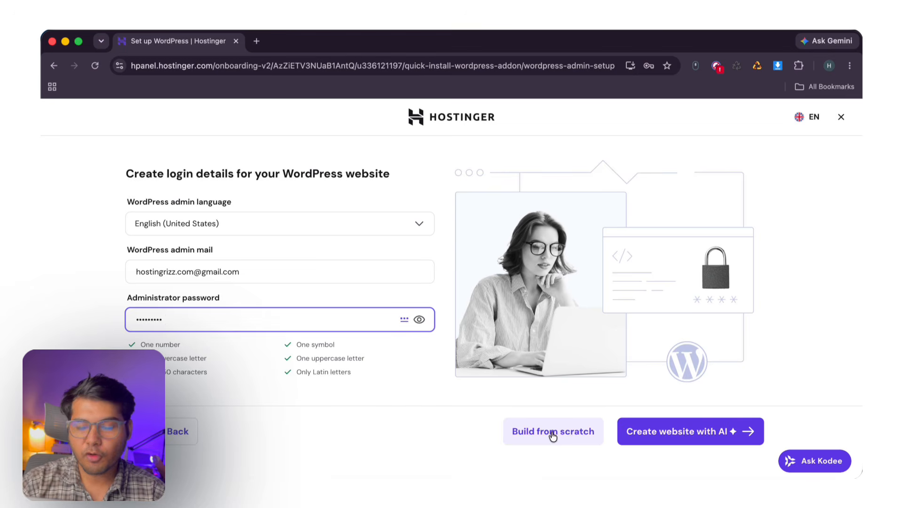
{"action": "left_click", "coordinate": [553, 436]}
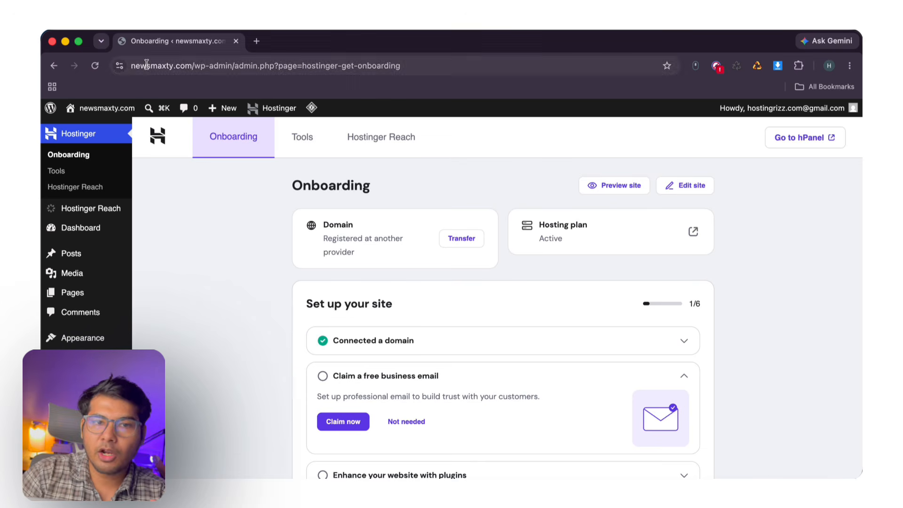
- Open the newsmaxty.com homepage by removing the admin path from the site address
{"action": "left_click_drag", "start_coordinate": [195, 69], "coordinate": [441, 63]}
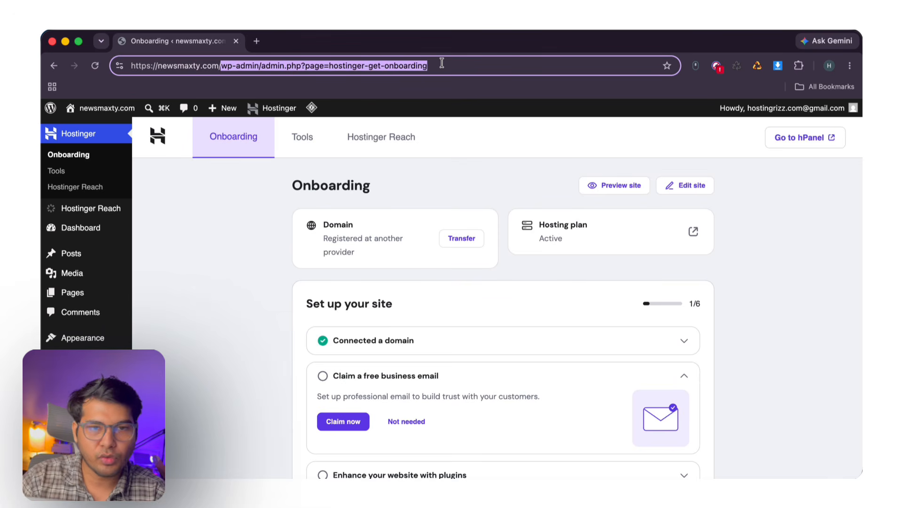
{"action": "key", "text": "BackSpace"}
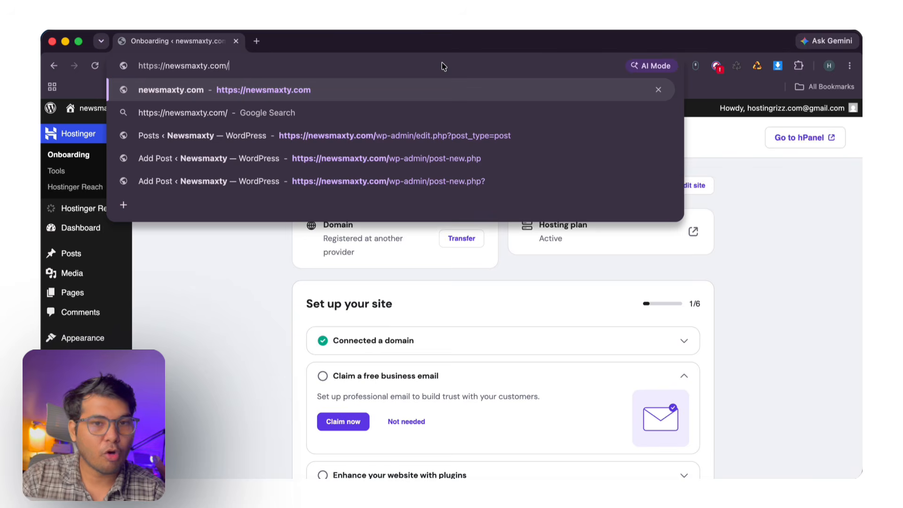
{"action": "key", "text": "Return"}
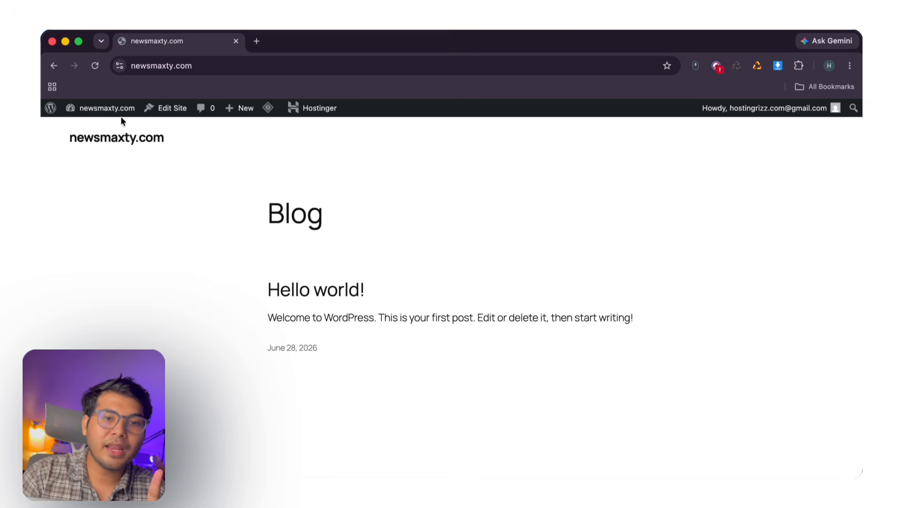
- Open the WordPress dashboard at newsmaxty.com/wp-admin
{"action": "left_click", "coordinate": [238, 68]}
{"action": "left_click", "coordinate": [238, 67]}
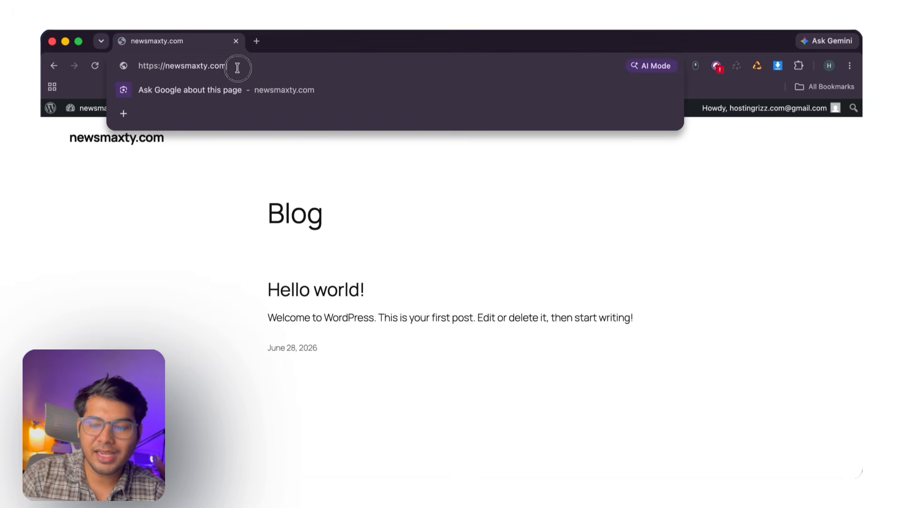
{"action": "type", "text": "/"}
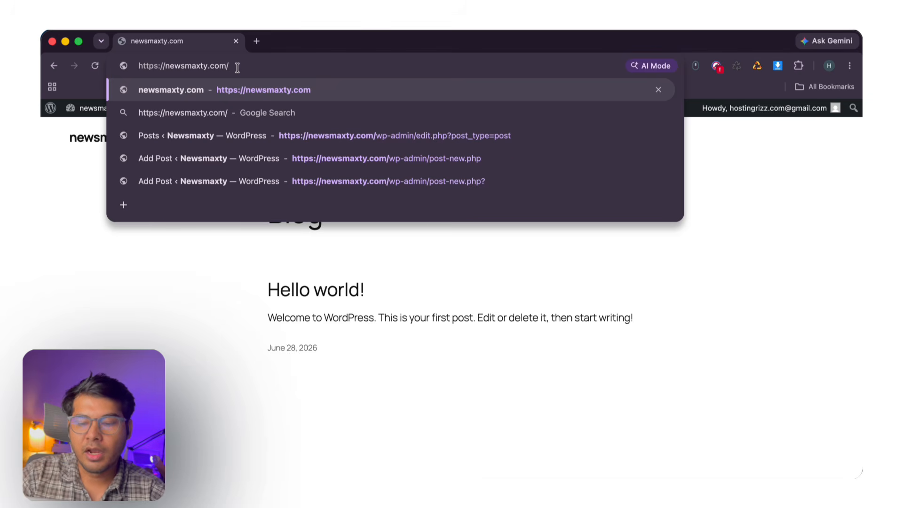
{"action": "type", "text": "wp-admin"}
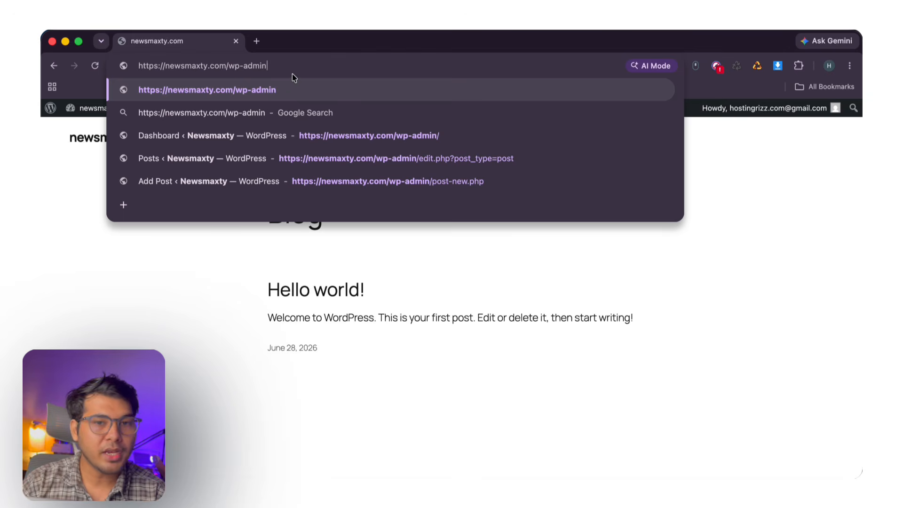
{"action": "key", "text": "Return"}
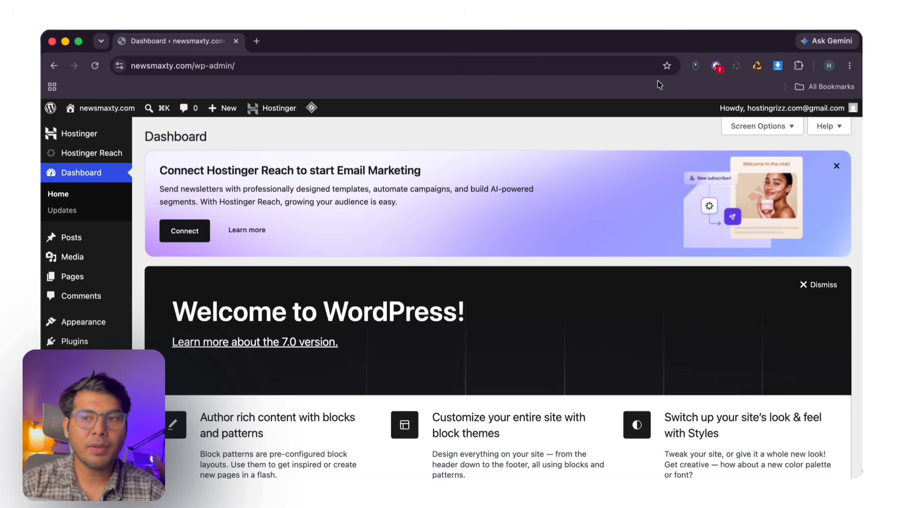
- Log out of the WordPress admin account and dismiss the saved username suggestions
{"action": "mouse_move", "coordinate": [780, 108]}
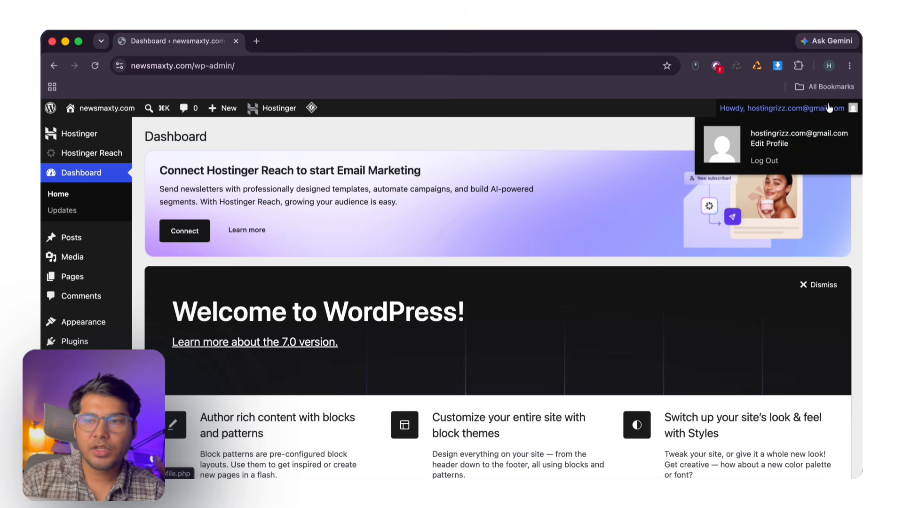
{"action": "left_click", "coordinate": [755, 161]}
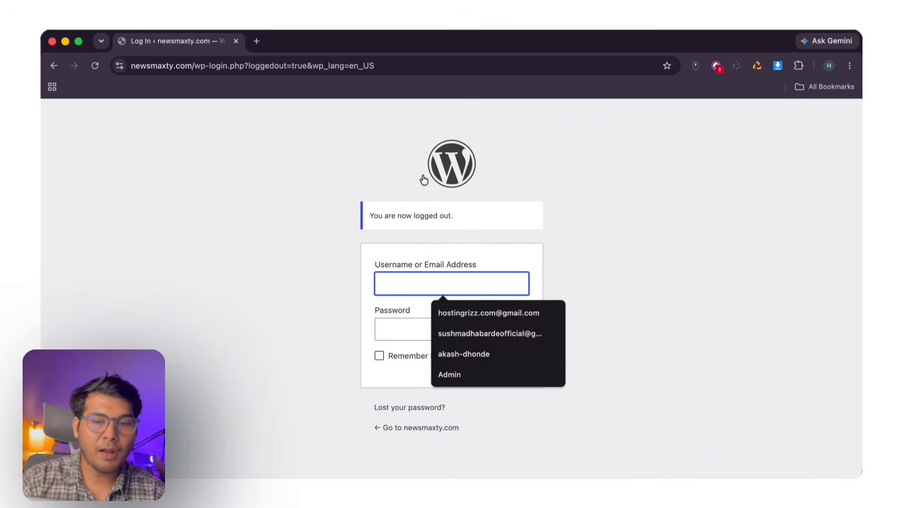
{"action": "left_click", "coordinate": [375, 184]}
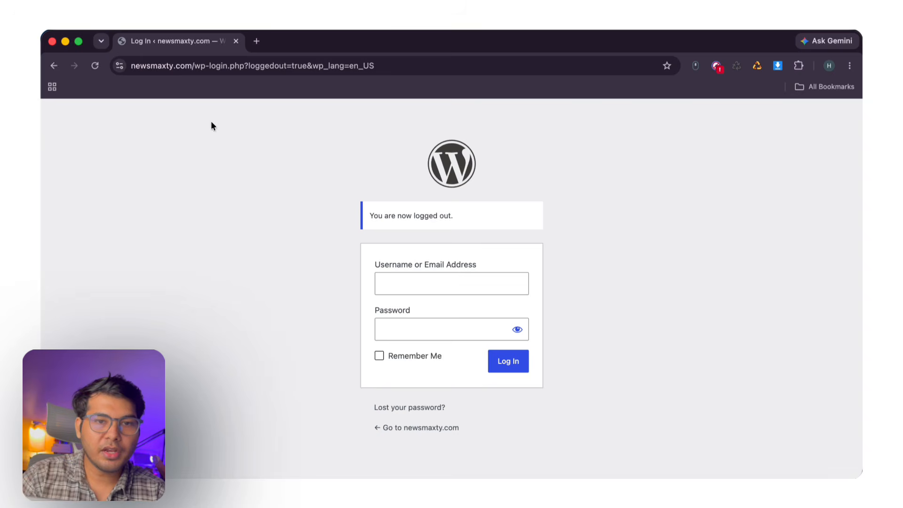
- Return to the newsmaxty.com homepage and go to /wp-admin to reach the login page
{"action": "left_click_drag", "start_coordinate": [194, 65], "coordinate": [528, 106]}
{"action": "key", "text": "BackSpace"}
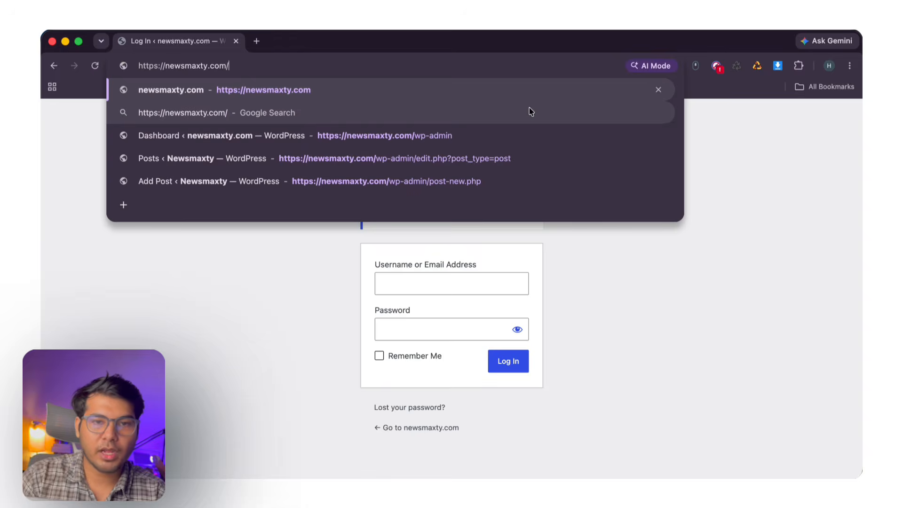
{"action": "key", "text": "Return"}
{"action": "left_click", "coordinate": [388, 61]}
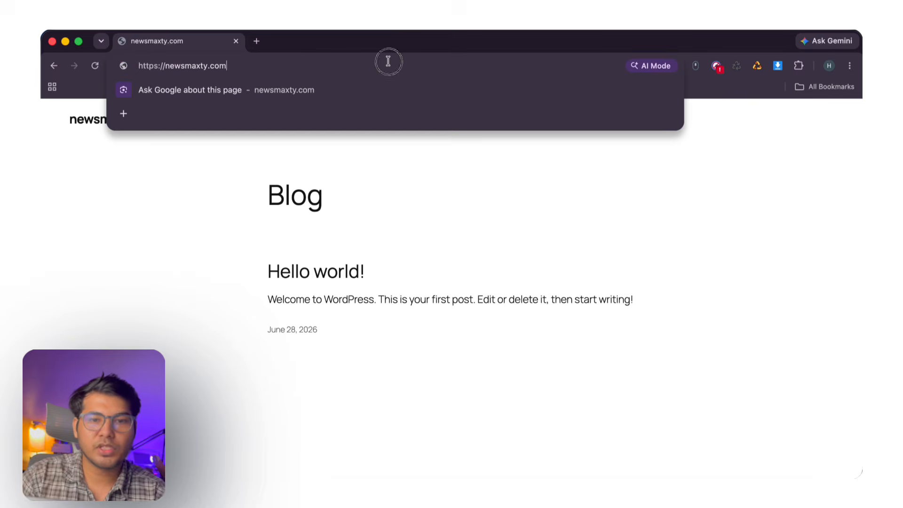
{"action": "type", "text": "/wp-adm"}
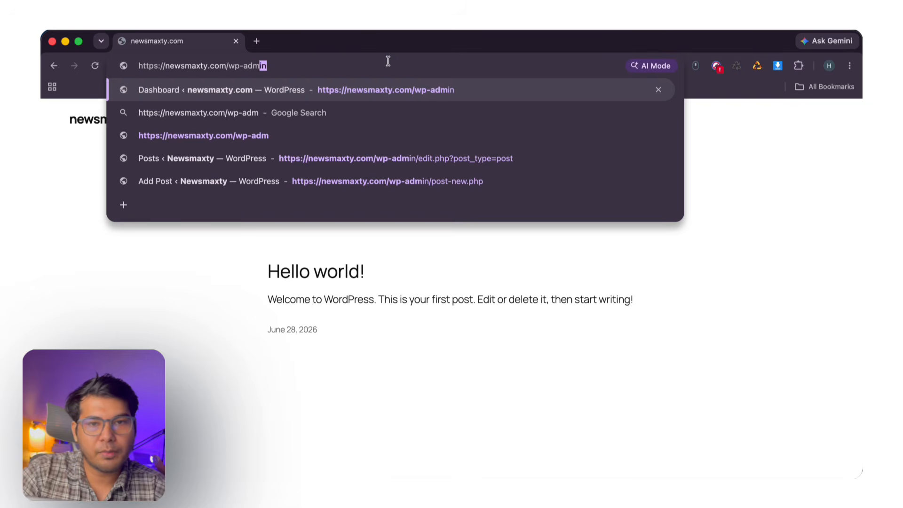
{"action": "type", "text": "in"}
{"action": "key", "text": "Return"}
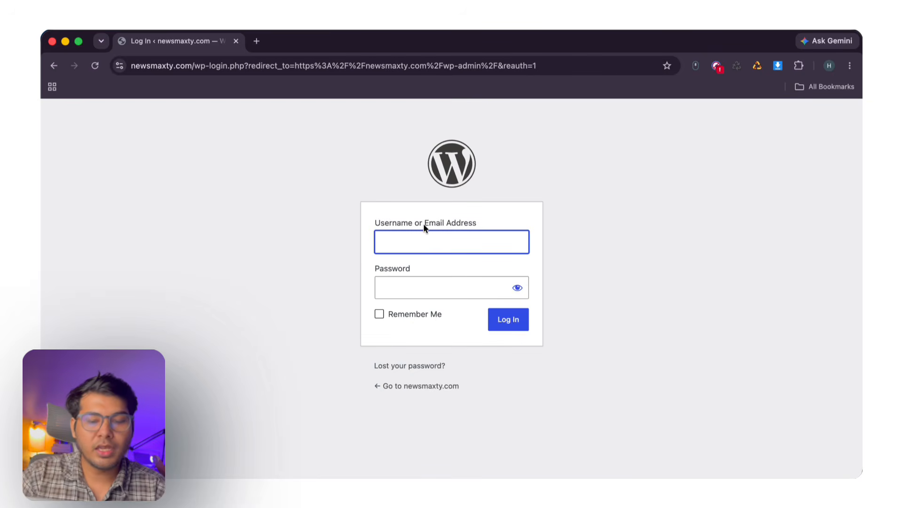
- Log in to WordPress with the admin e-mail and account password, and save the login in the browser
{"action": "type", "text": "h"}
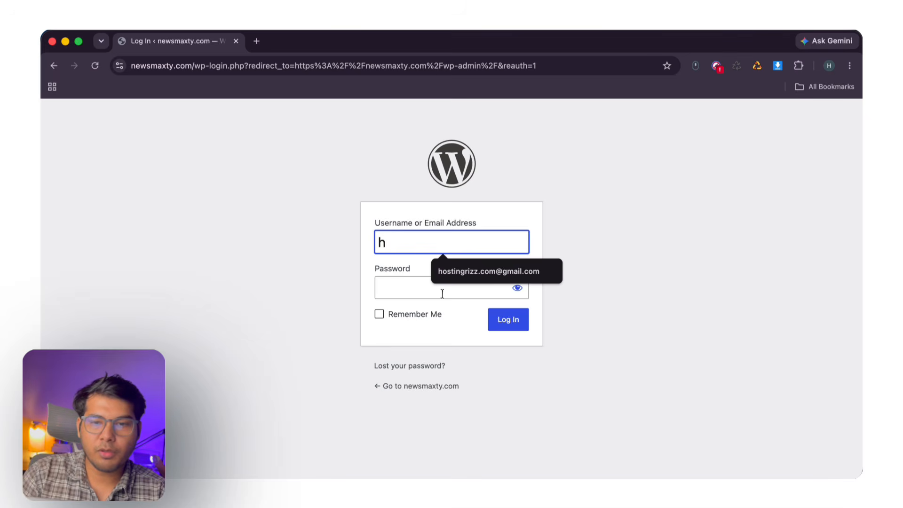
{"action": "left_click", "coordinate": [464, 270]}
{"action": "left_click", "coordinate": [424, 288]}
{"action": "type", "text": "H"}
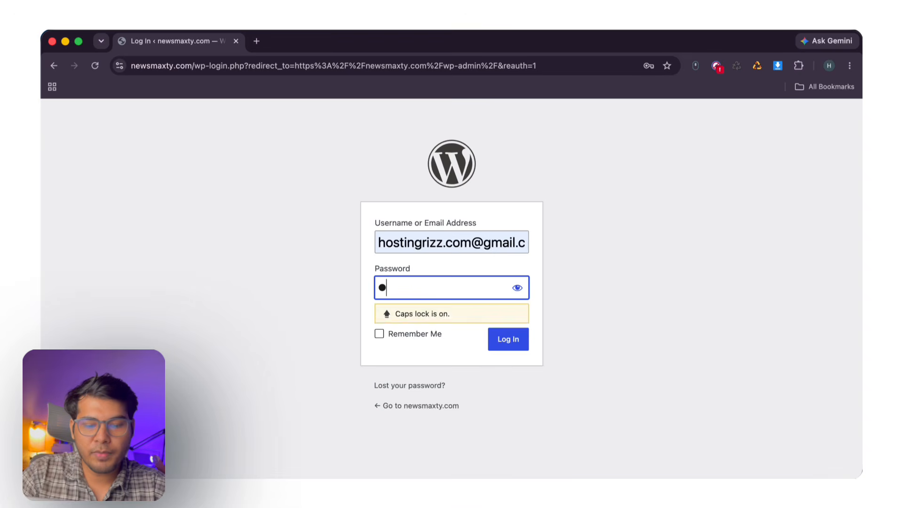
{"action": "key", "text": "Caps_Lock"}
{"action": "type", "text": "********"}
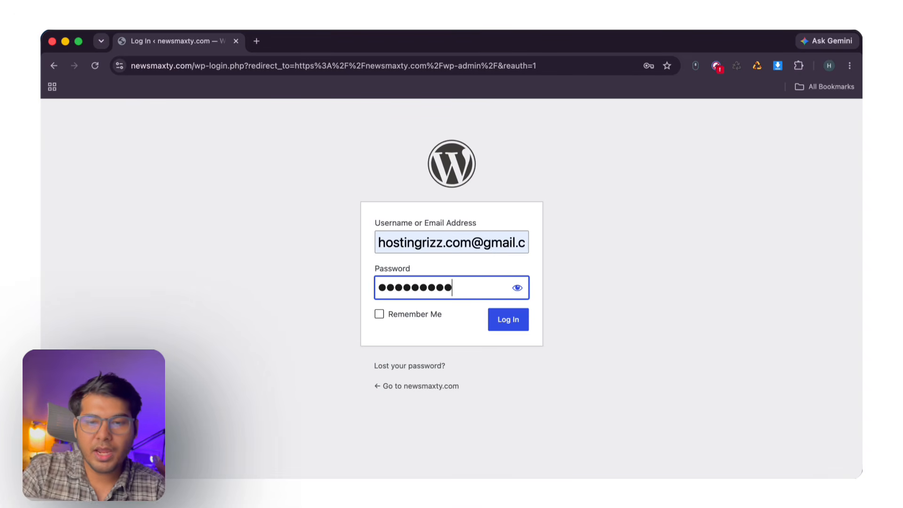
{"action": "left_click", "coordinate": [507, 319]}
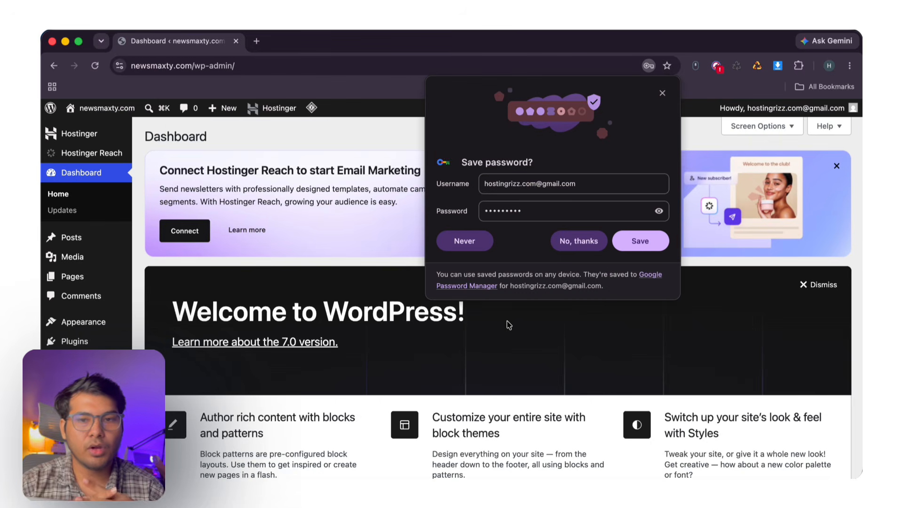
{"action": "left_click", "coordinate": [654, 245]}
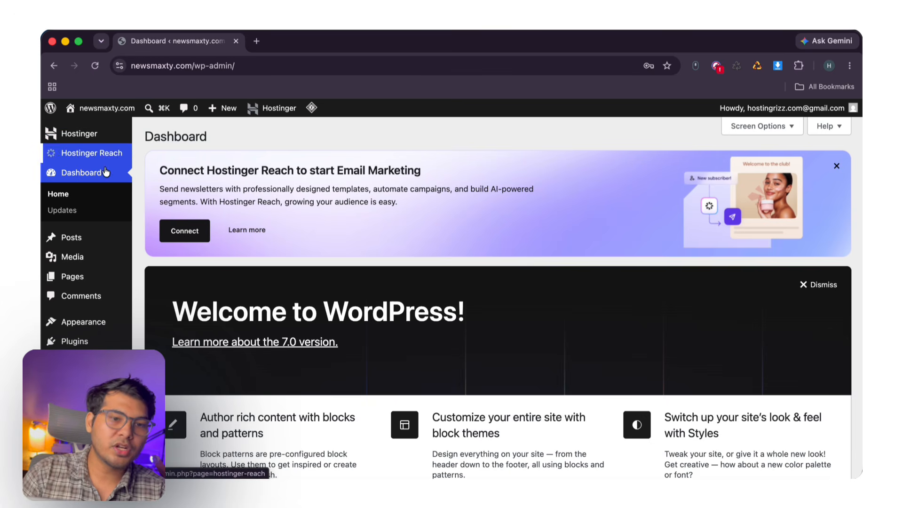
- Open the installed plugins list and bulk-deactivate all the plugins
{"action": "mouse_move", "coordinate": [90, 347]}
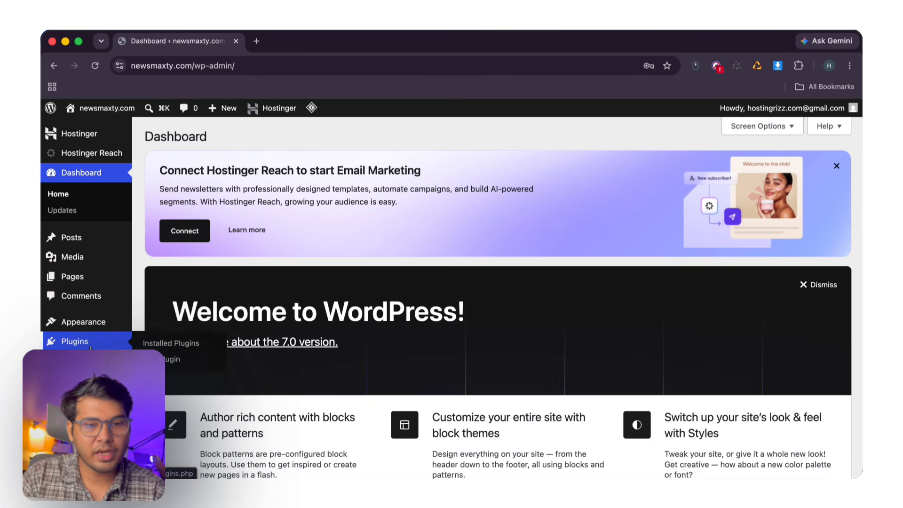
{"action": "left_click", "coordinate": [170, 342]}
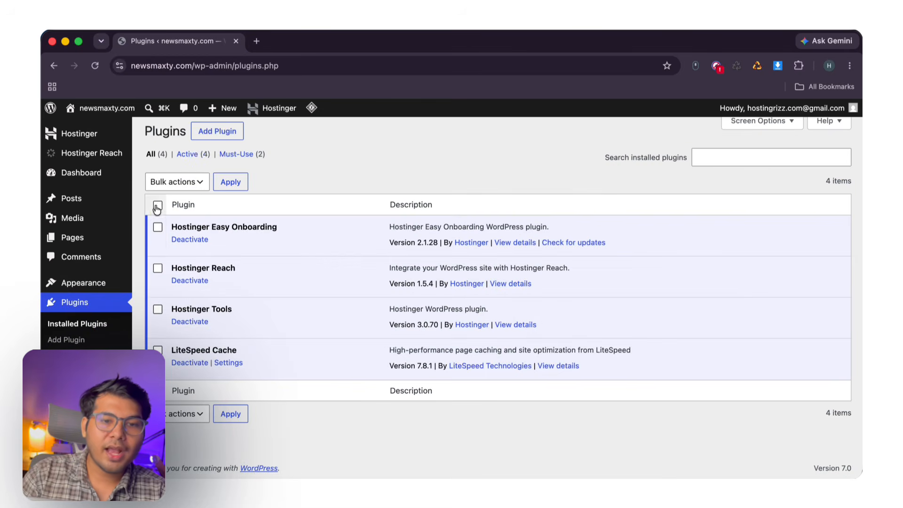
{"action": "left_click", "coordinate": [158, 205]}
{"action": "left_click", "coordinate": [176, 181]}
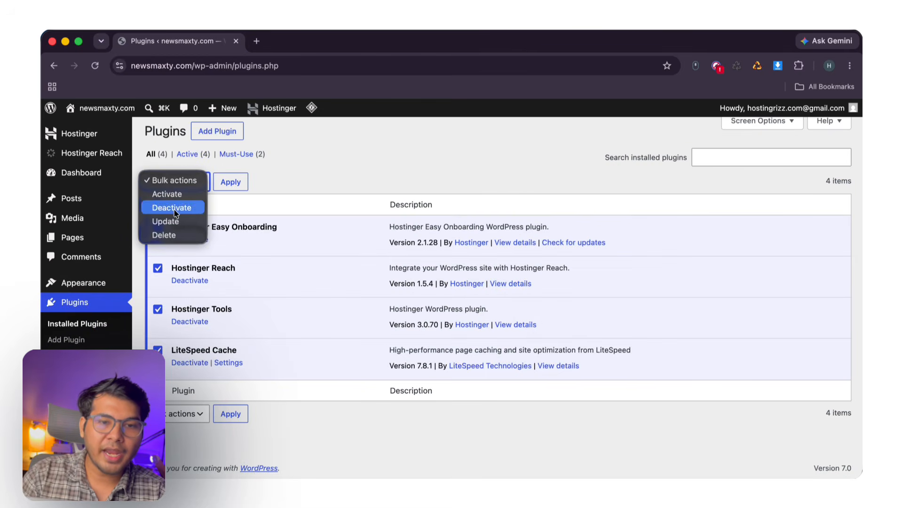
{"action": "left_click", "coordinate": [172, 208]}
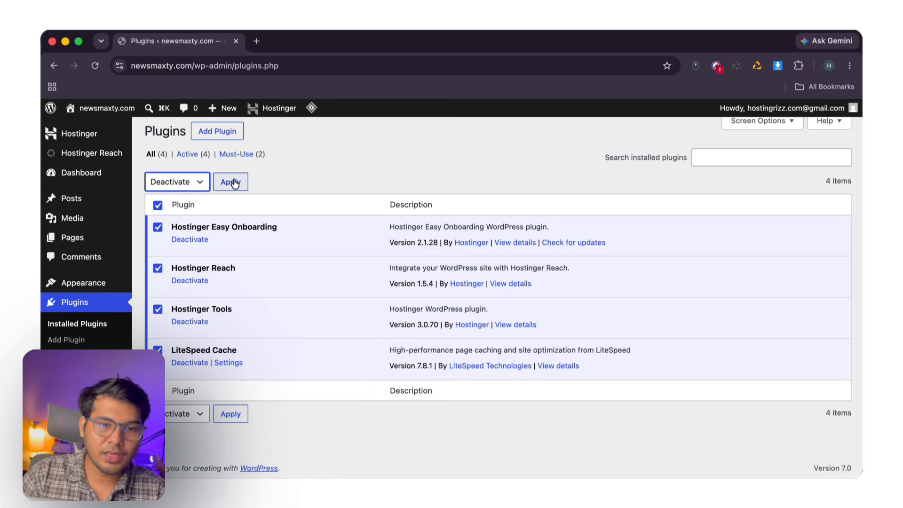
{"action": "left_click", "coordinate": [231, 182]}
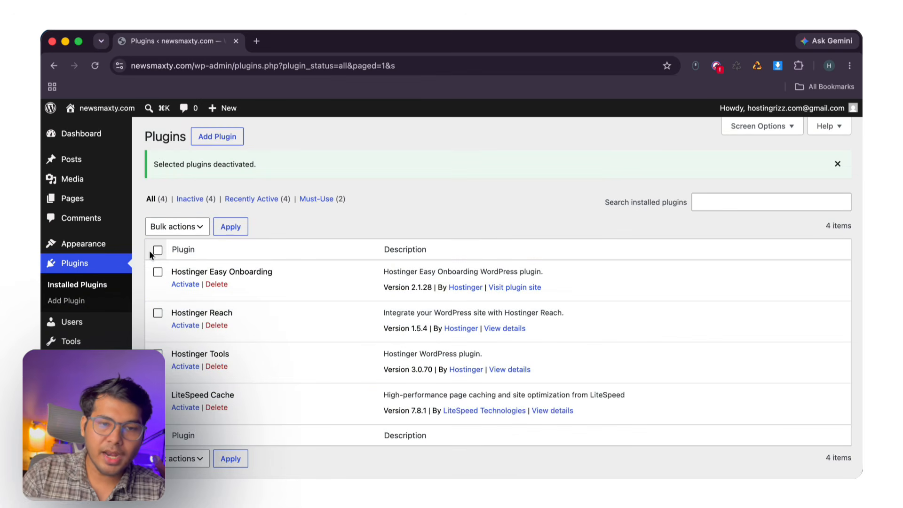
- Bulk-delete all the deactivated plugins and their data, confirming the deletion
{"action": "left_click", "coordinate": [155, 250]}
{"action": "left_click", "coordinate": [202, 227]}
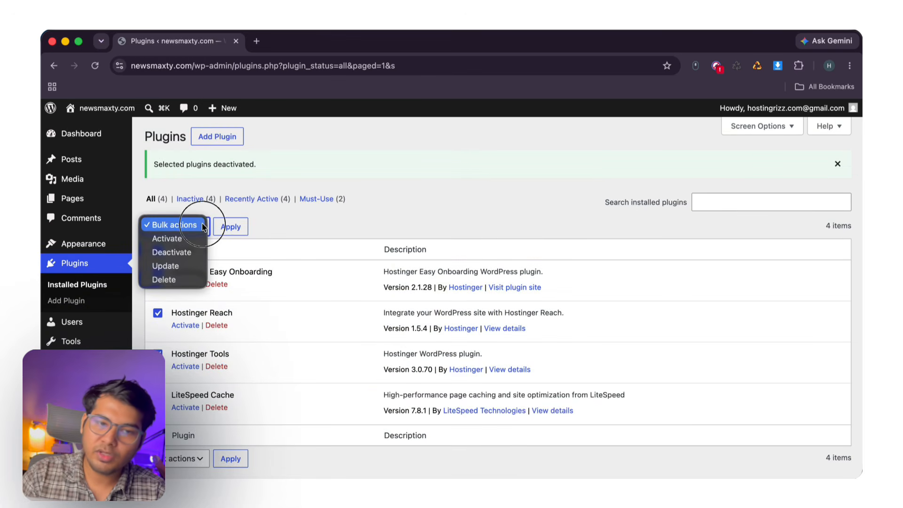
{"action": "left_click", "coordinate": [176, 279]}
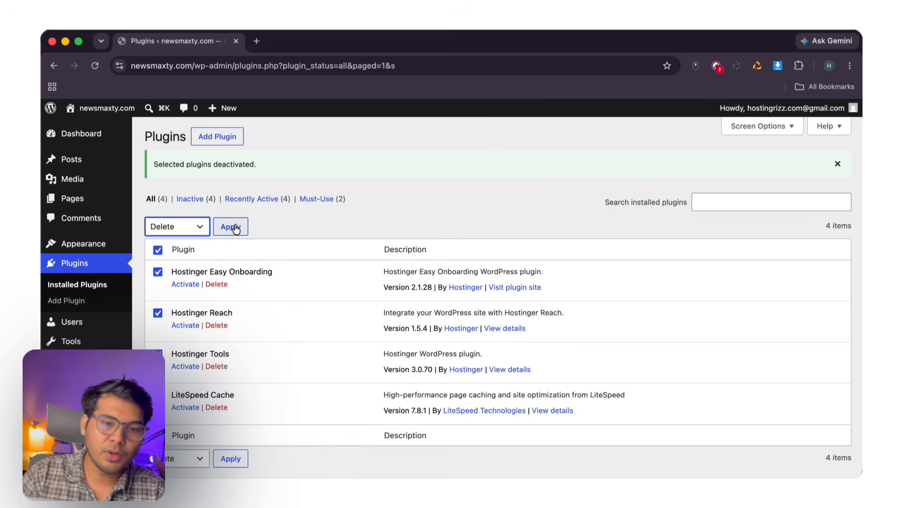
{"action": "left_click", "coordinate": [232, 227]}
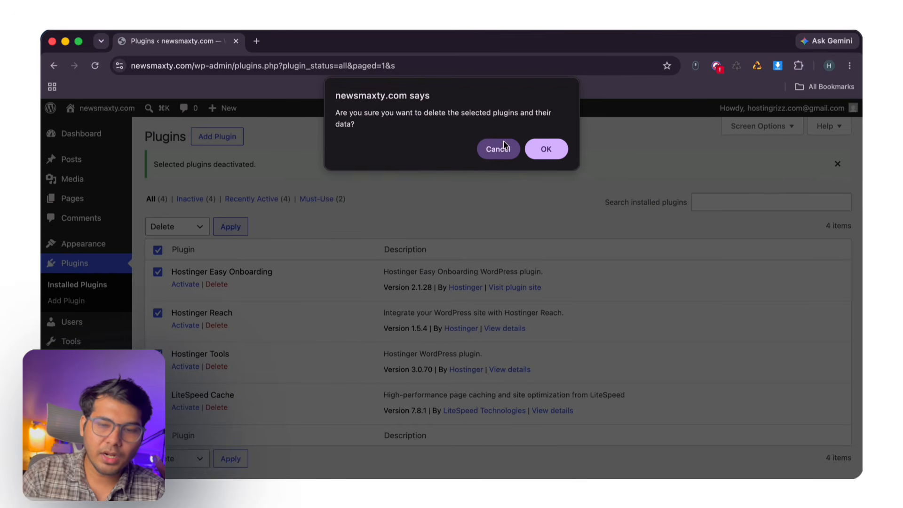
{"action": "left_click", "coordinate": [545, 145]}
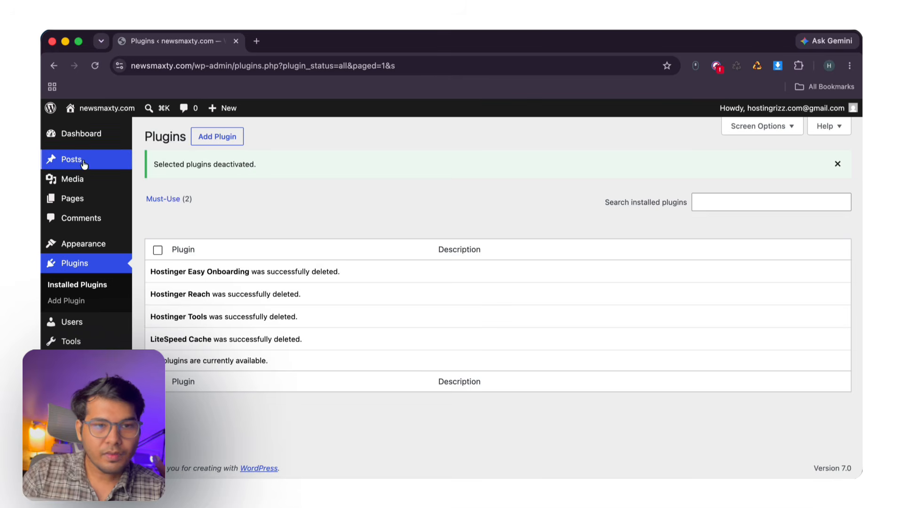
- Return to the dashboard home and dismiss the "Welcome to WordPress!" panel
{"action": "mouse_move", "coordinate": [128, 134]}
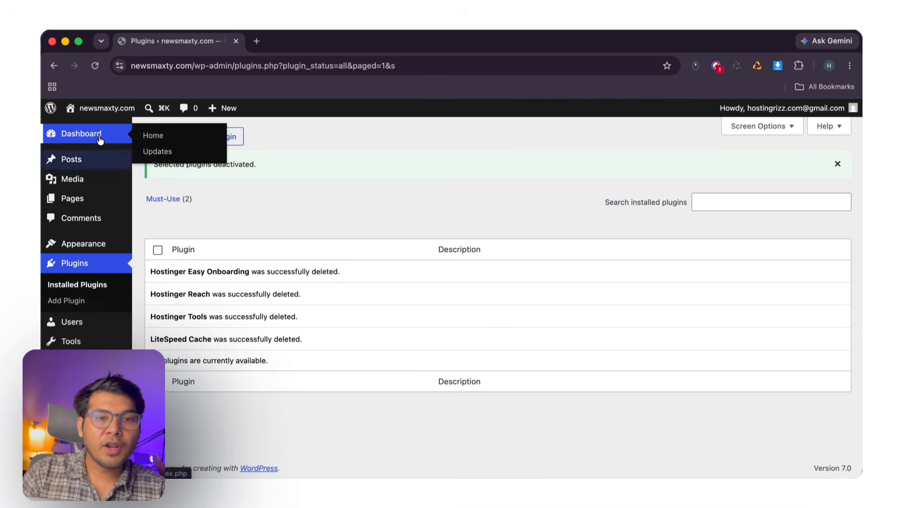
{"action": "left_click", "coordinate": [139, 136]}
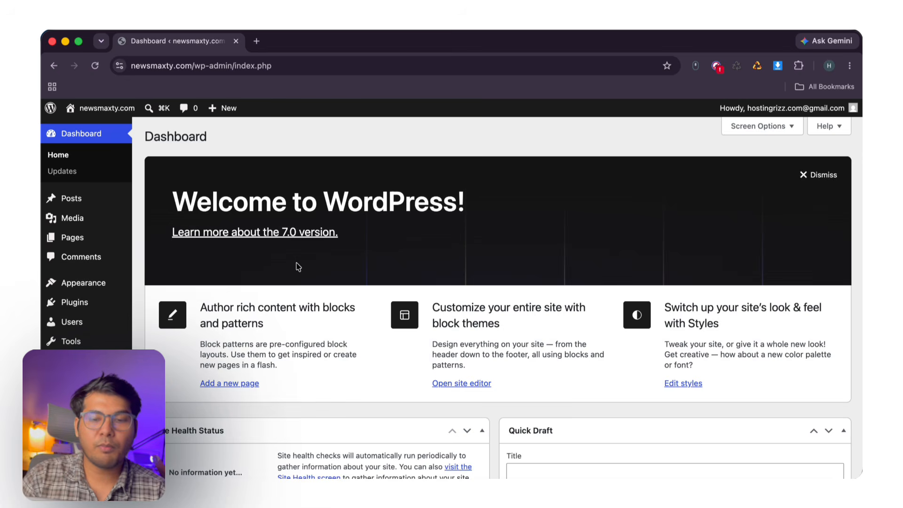
{"action": "scroll", "coordinate": [298, 266], "scroll_direction": "down", "scroll_amount": 10}
{"action": "scroll", "coordinate": [297, 266], "scroll_direction": "up", "scroll_amount": 10}
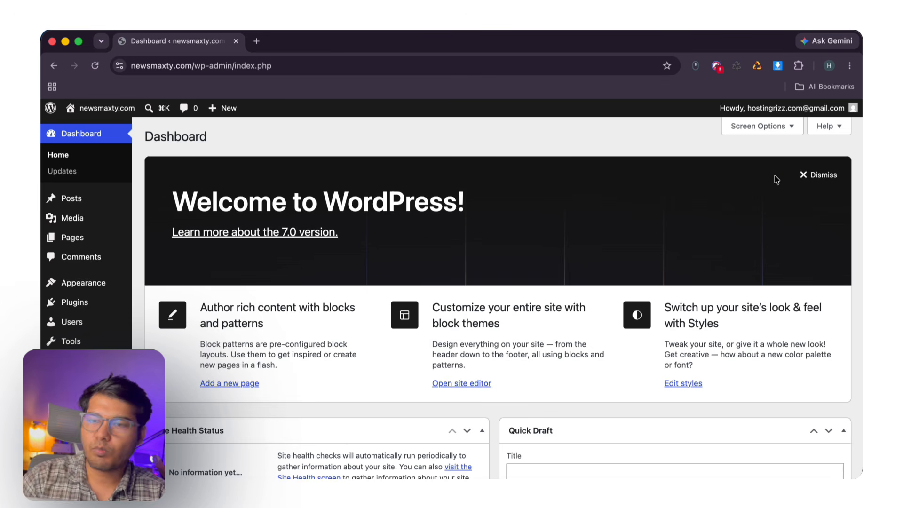
{"action": "left_click", "coordinate": [814, 175]}
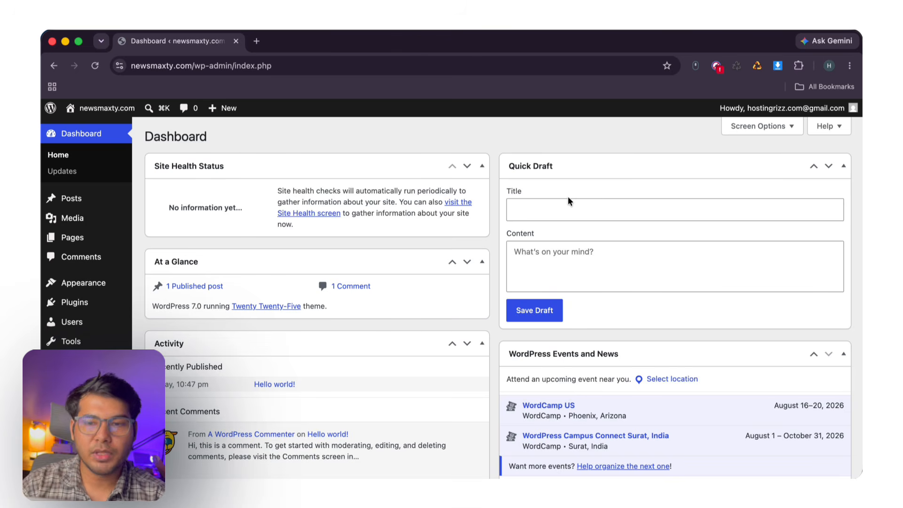
- Look over the dashboard widgets, including Quick Draft, Activity, and WordPress Events and News
{"action": "left_click", "coordinate": [535, 201]}
{"action": "scroll", "coordinate": [562, 263], "scroll_direction": "down", "scroll_amount": 5}
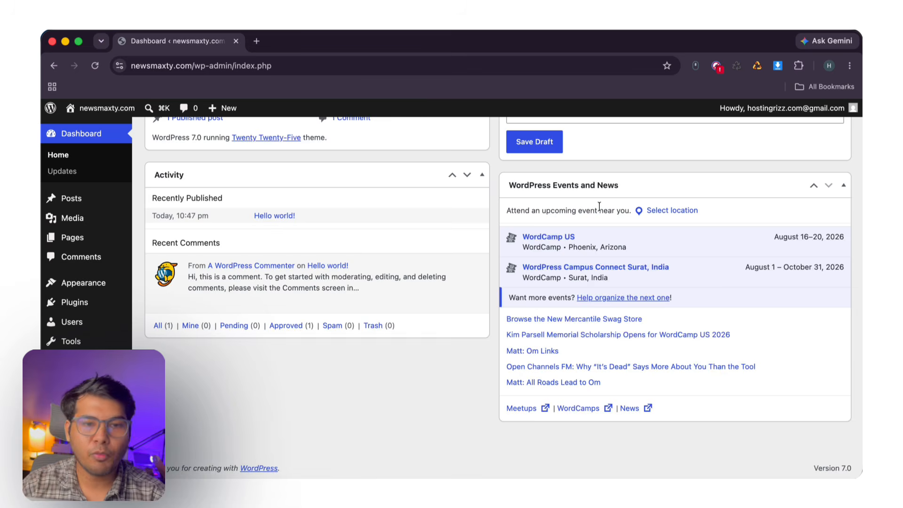
{"action": "scroll", "coordinate": [599, 207], "scroll_direction": "up", "scroll_amount": 2}
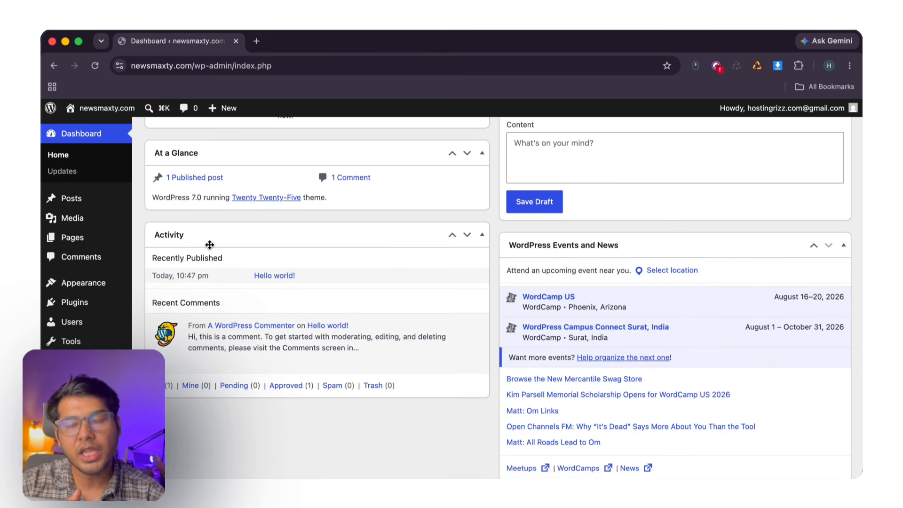
{"action": "mouse_move", "coordinate": [258, 313]}
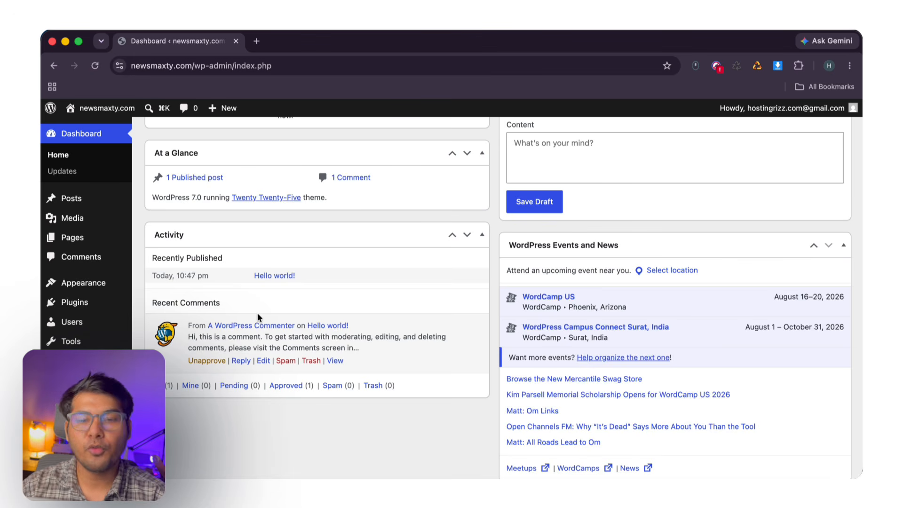
{"action": "scroll", "coordinate": [373, 256], "scroll_direction": "up", "scroll_amount": 3}
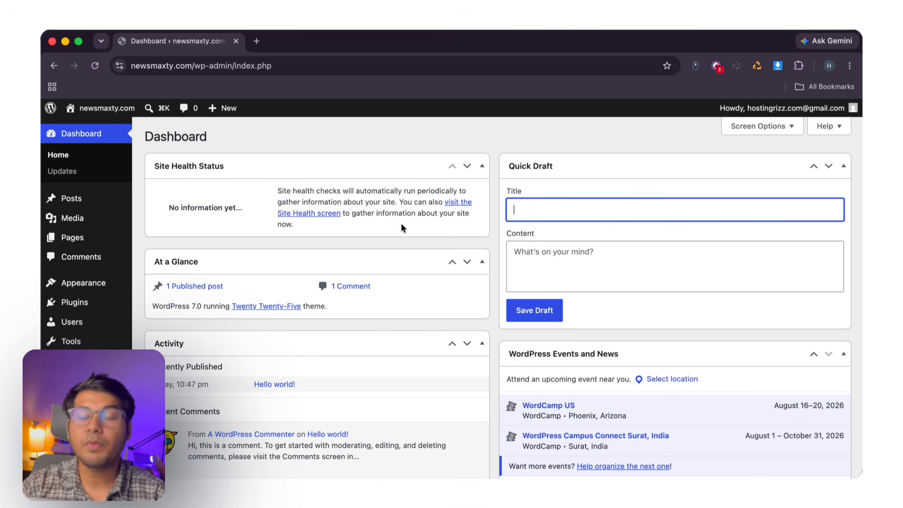
- Open the WordPress Updates page and review the update status of the core, plugins and themes
{"action": "left_click", "coordinate": [65, 172]}
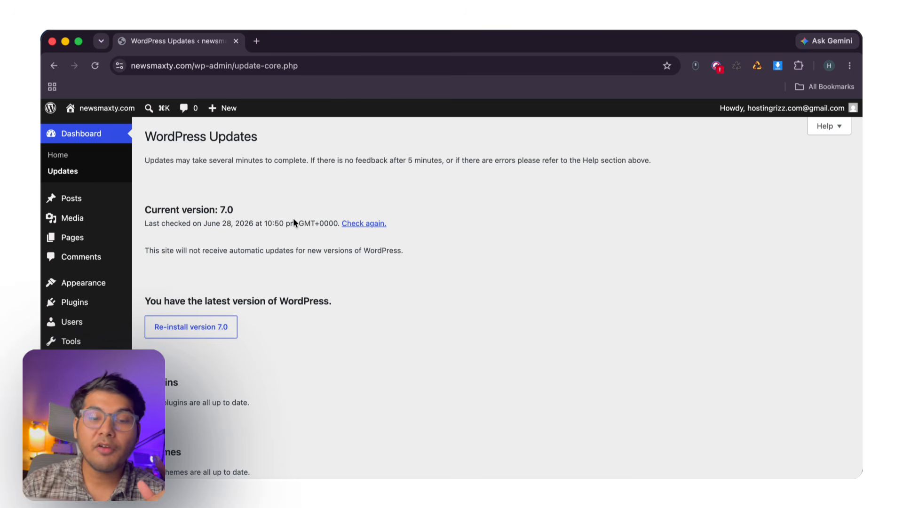
{"action": "scroll", "coordinate": [266, 286], "scroll_direction": "down", "scroll_amount": 2}
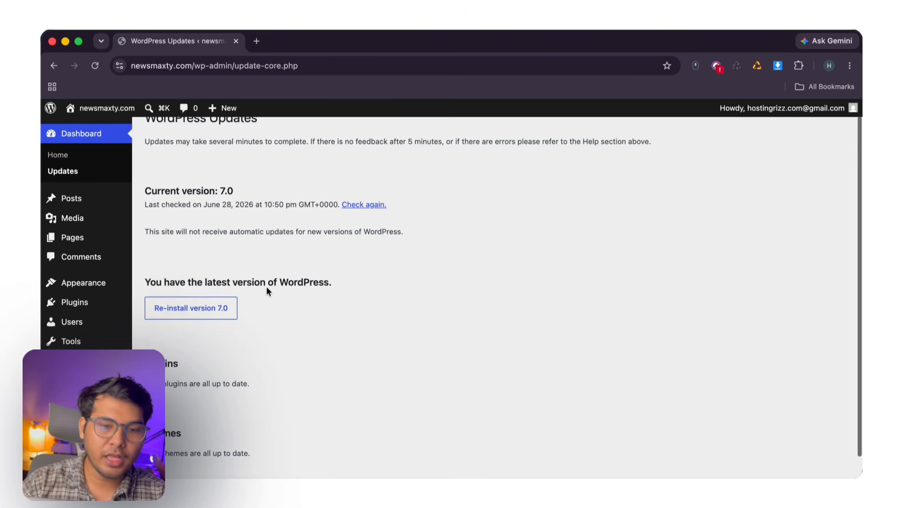
{"action": "scroll", "coordinate": [266, 286], "scroll_direction": "up", "scroll_amount": 2}
{"action": "scroll", "coordinate": [221, 223], "scroll_direction": "down", "scroll_amount": 1}
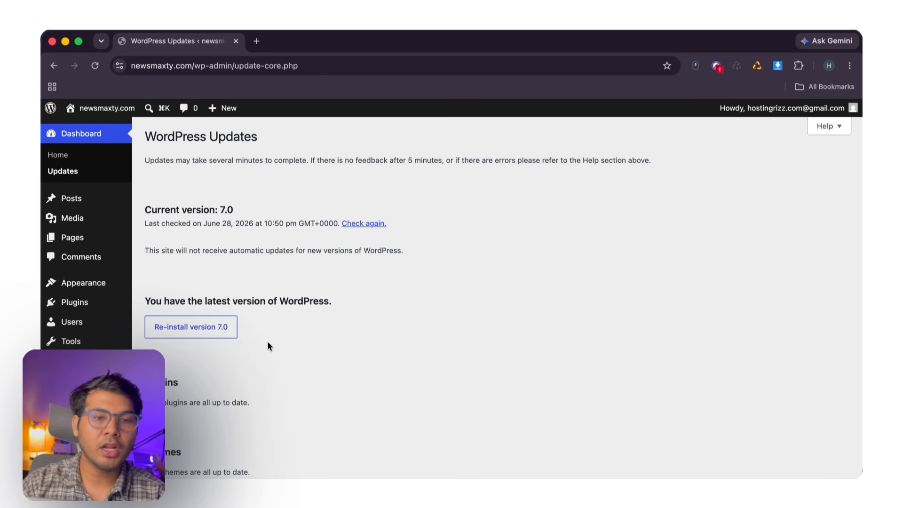
- Open the "Hello world!" post from the list of all posts for editing and change its title to "Hello worldhdsh"
{"action": "mouse_move", "coordinate": [78, 201]}
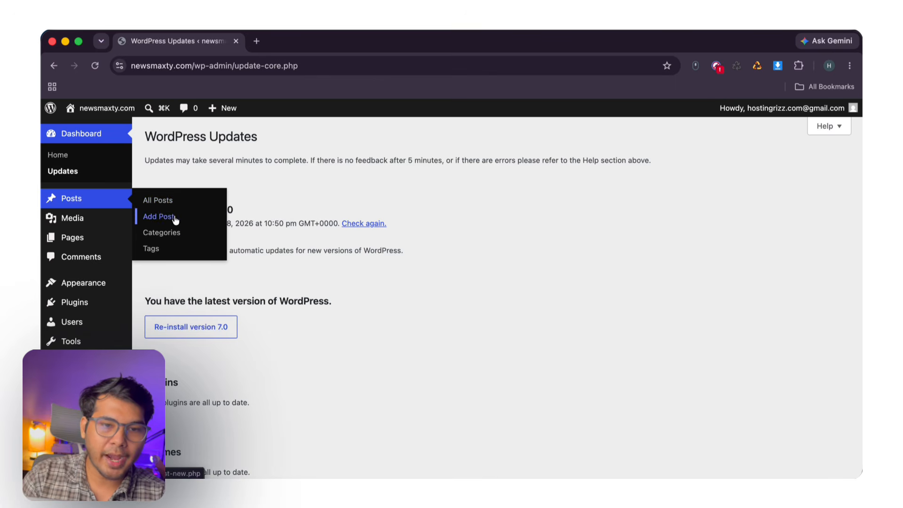
{"action": "left_click", "coordinate": [158, 199]}
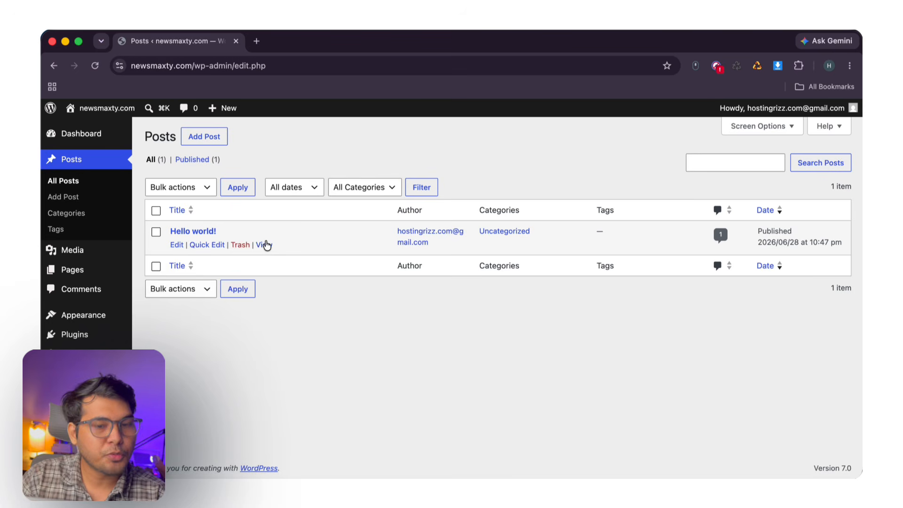
{"action": "left_click", "coordinate": [176, 243]}
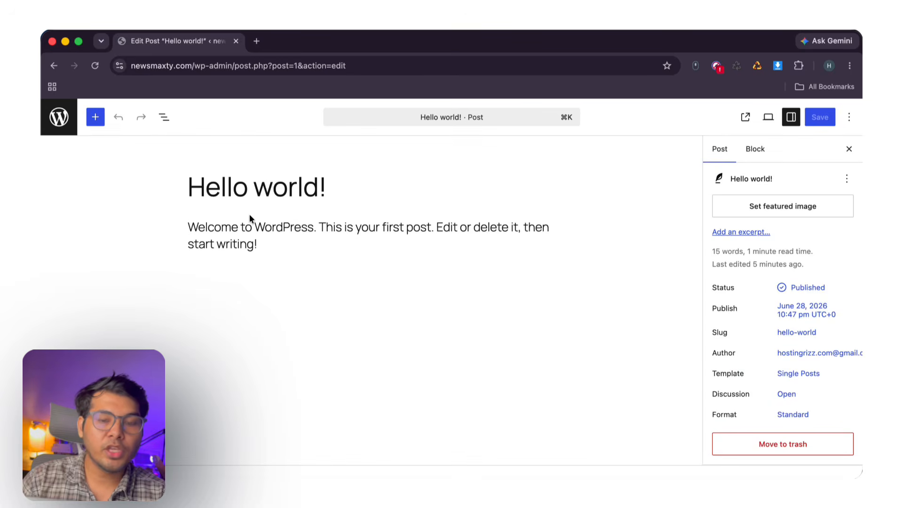
{"action": "left_click", "coordinate": [320, 207]}
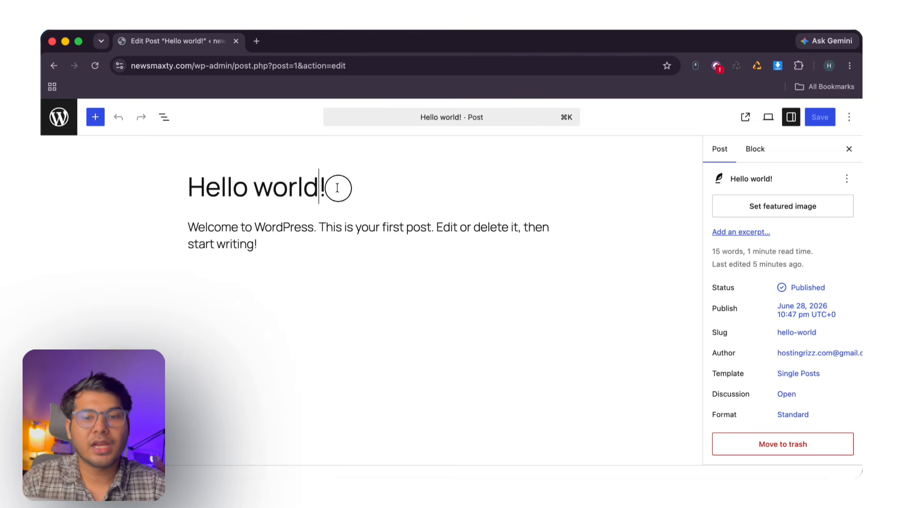
{"action": "key", "text": "BackSpace"}
{"action": "type", "text": "hdsh"}
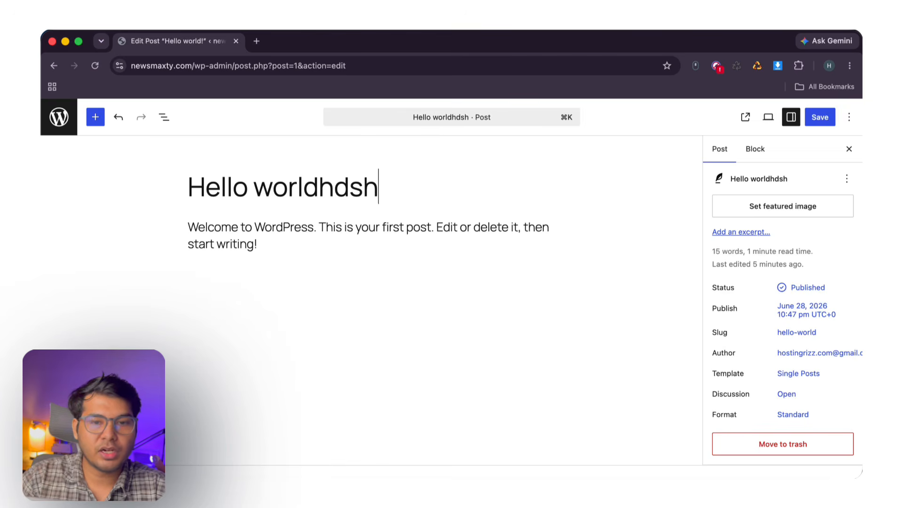
- Replace the post's paragraph with "dkshdksl" and save the post
{"action": "triple_click", "coordinate": [324, 228]}
{"action": "key", "text": "BackSpace"}
{"action": "type", "text": "dkshdks"}
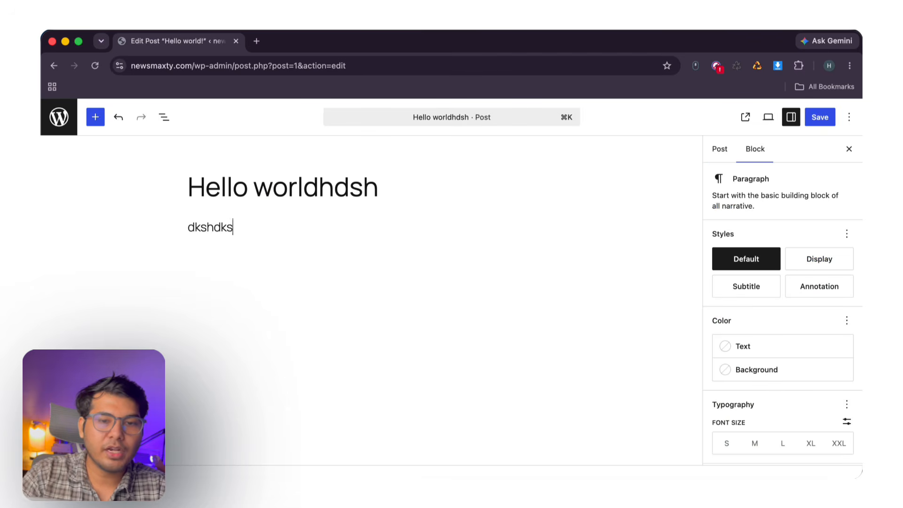
{"action": "type", "text": "l"}
{"action": "left_click", "coordinate": [820, 117]}
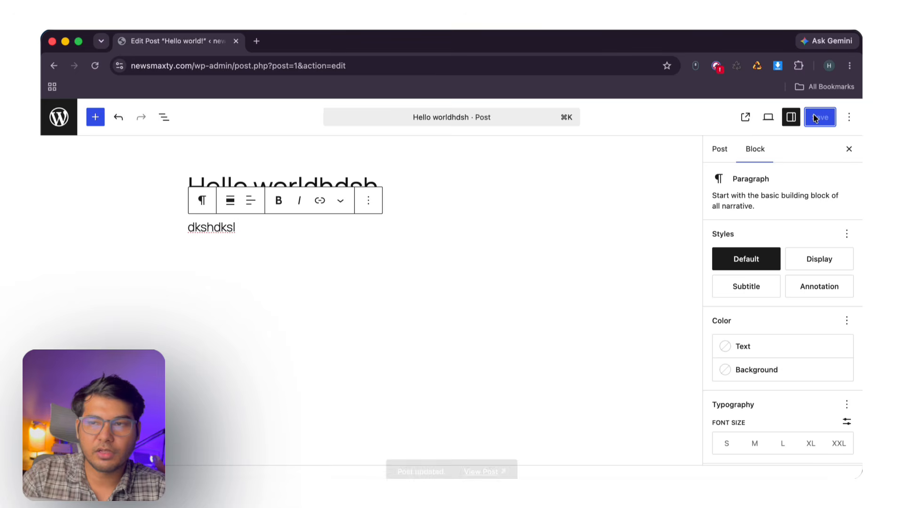
- Go back to the posts list, view the edited post on the live site, and return to the list
{"action": "left_click", "coordinate": [58, 119]}
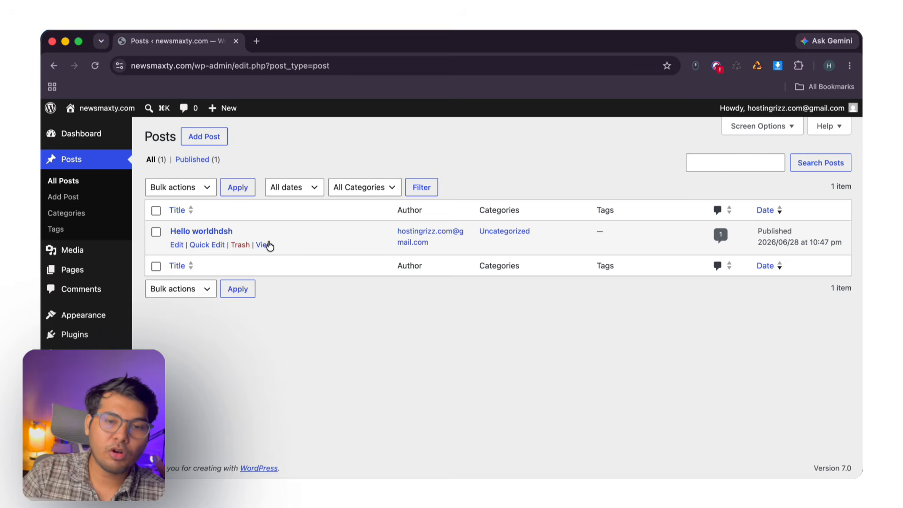
{"action": "left_click", "coordinate": [267, 245]}
{"action": "left_click_drag", "start_coordinate": [275, 339], "coordinate": [342, 346]}
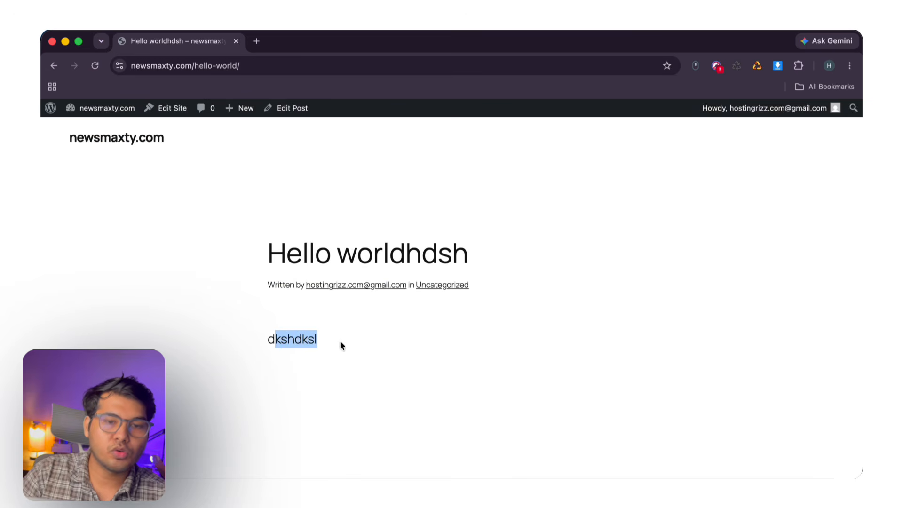
{"action": "left_click", "coordinate": [52, 65]}
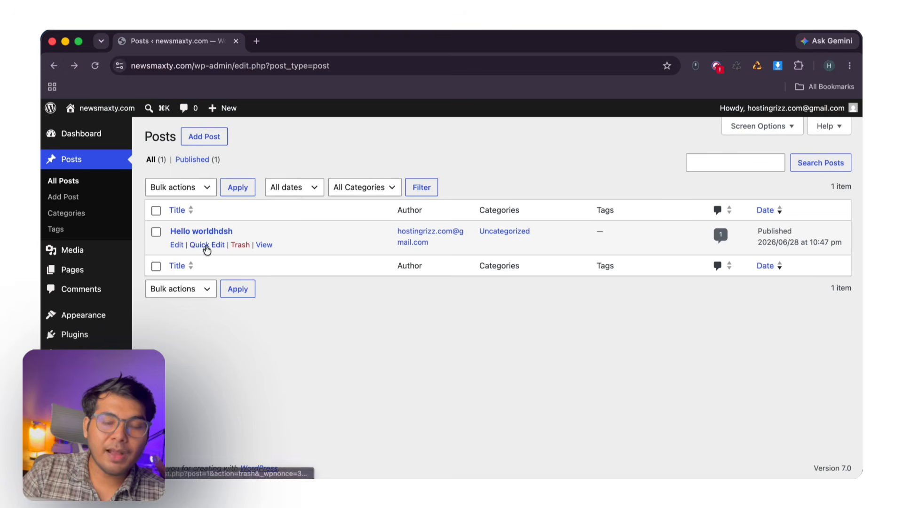
- Quick-edit the "Hello worldhdsh" post: add the tag "hello,", set the publish month to 05-May and update it
{"action": "left_click", "coordinate": [216, 245]}
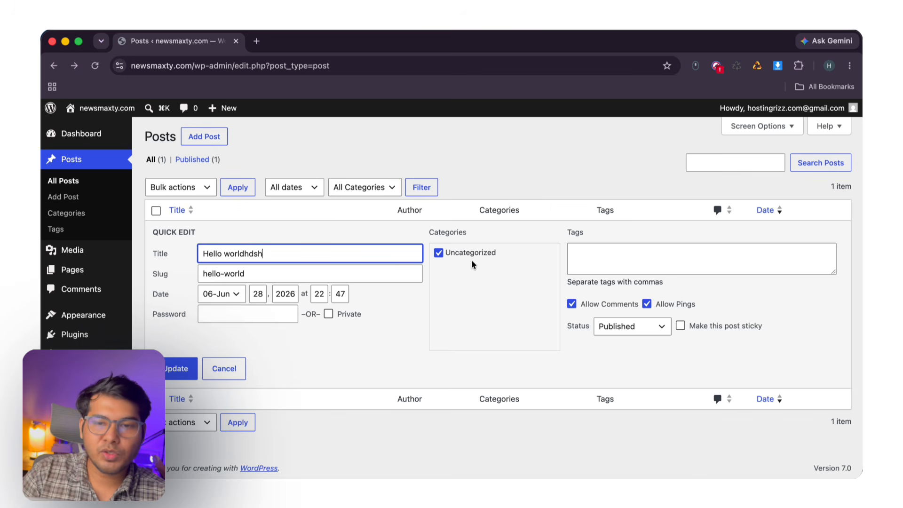
{"action": "left_click", "coordinate": [439, 253]}
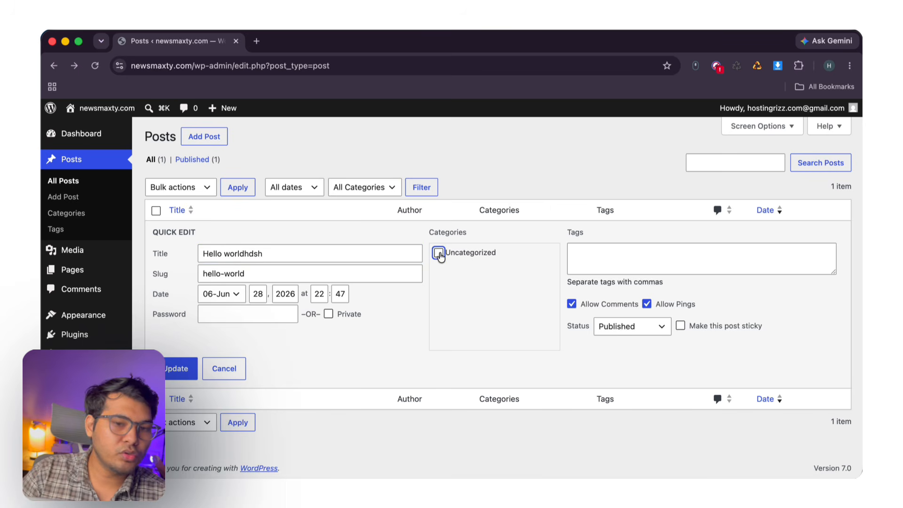
{"action": "left_click", "coordinate": [439, 255]}
{"action": "left_click", "coordinate": [670, 250]}
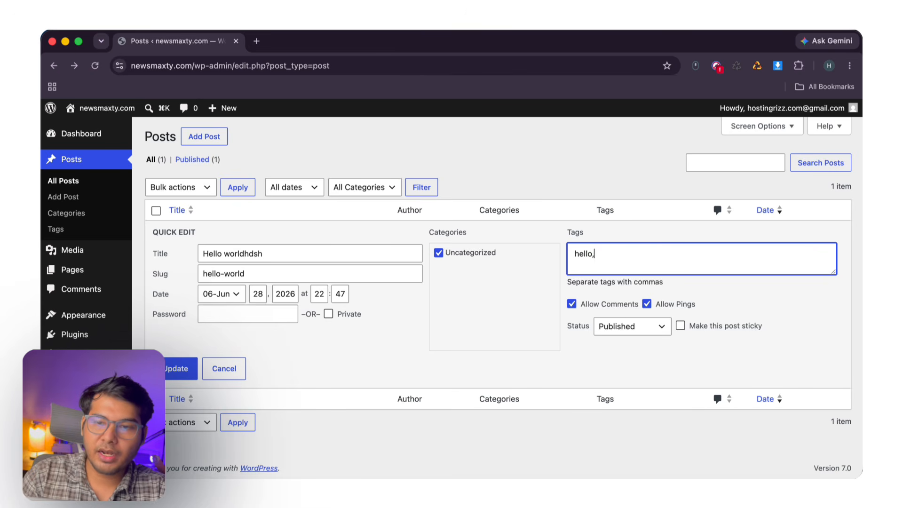
{"action": "left_click", "coordinate": [608, 326]}
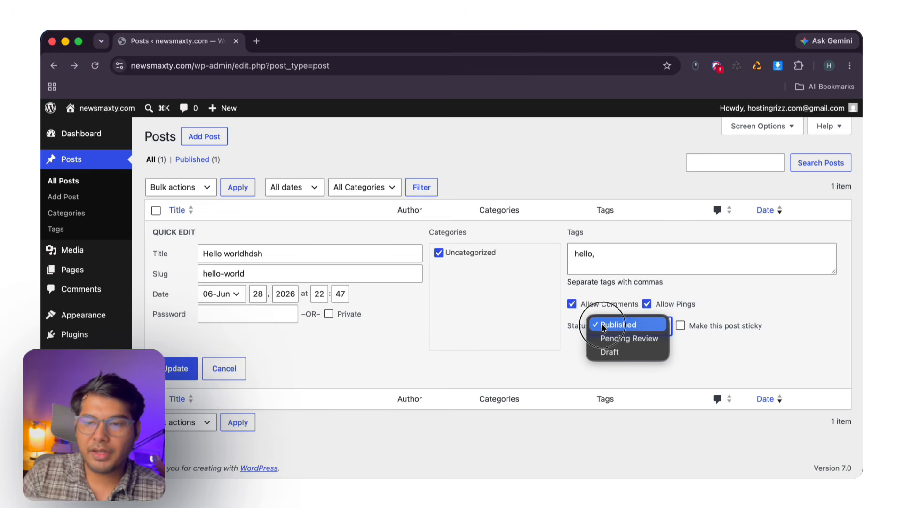
{"action": "left_click", "coordinate": [490, 327]}
{"action": "left_click", "coordinate": [241, 293]}
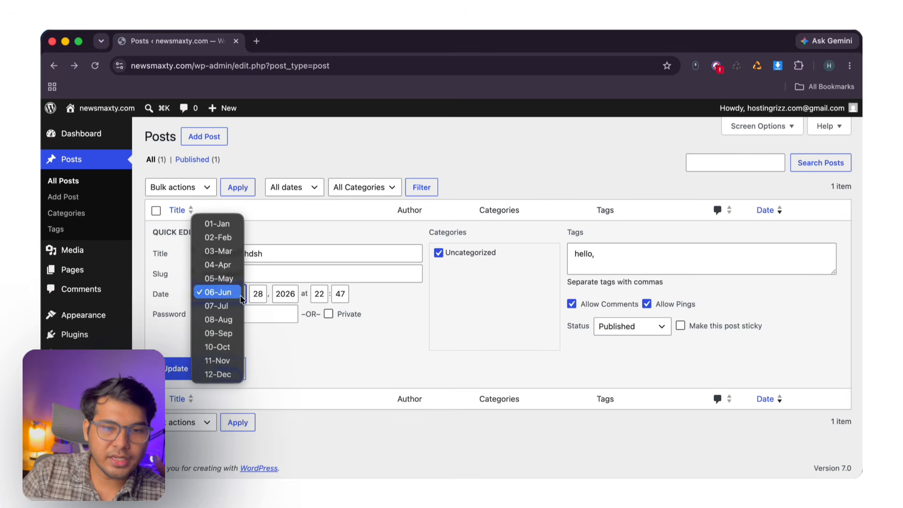
{"action": "left_click", "coordinate": [218, 281]}
{"action": "left_click", "coordinate": [188, 370]}
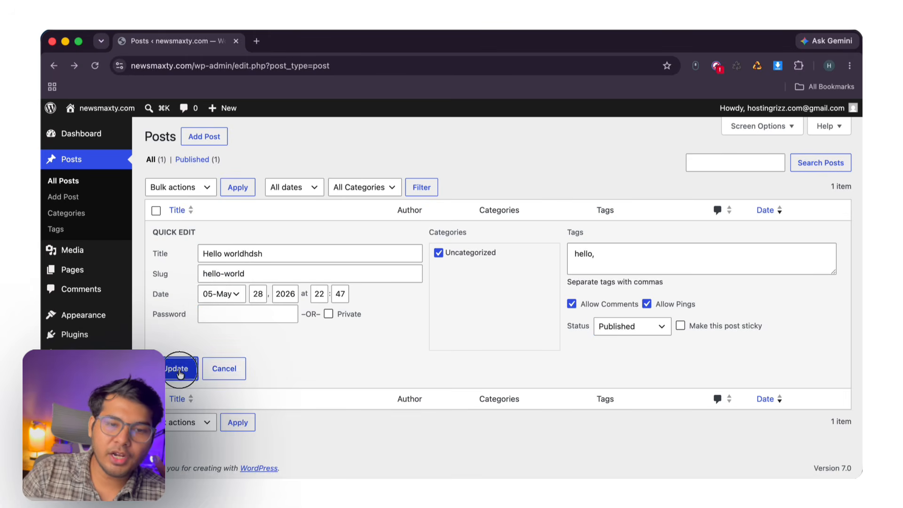
- View the updated post on the live site and return to the posts list
{"action": "left_click", "coordinate": [264, 245]}
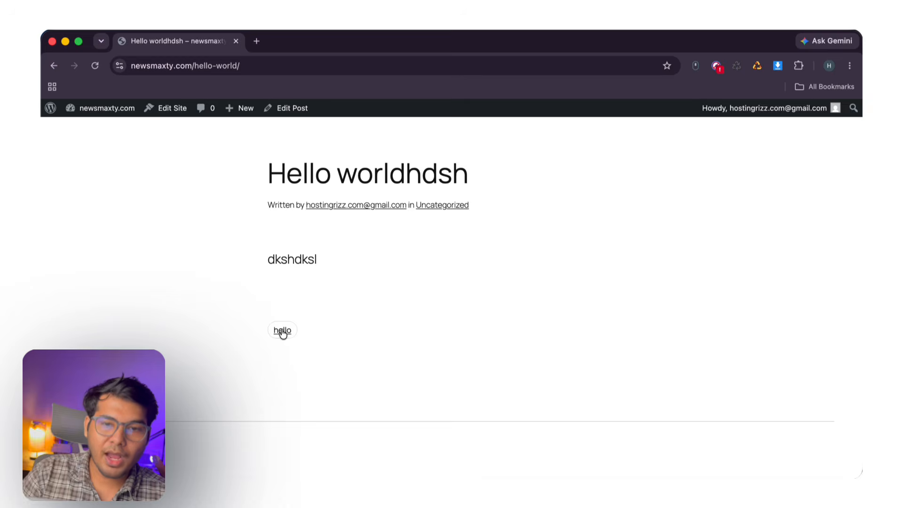
{"action": "scroll", "coordinate": [282, 328], "scroll_direction": "up", "scroll_amount": 3}
{"action": "left_click", "coordinate": [54, 65]}
- Move the "Hello worldhdsh" post to the Trash, restore it from there, and show all posts again
{"action": "mouse_move", "coordinate": [206, 245]}
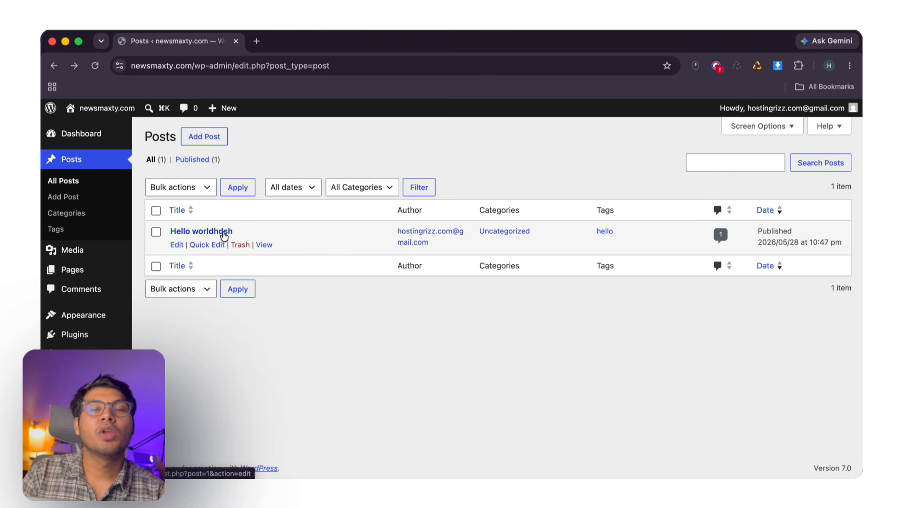
{"action": "left_click", "coordinate": [244, 246]}
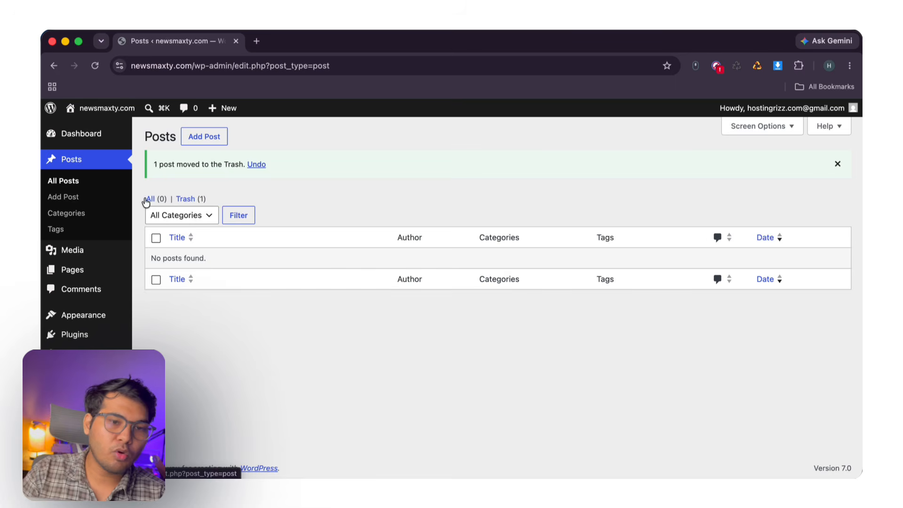
{"action": "left_click", "coordinate": [62, 181]}
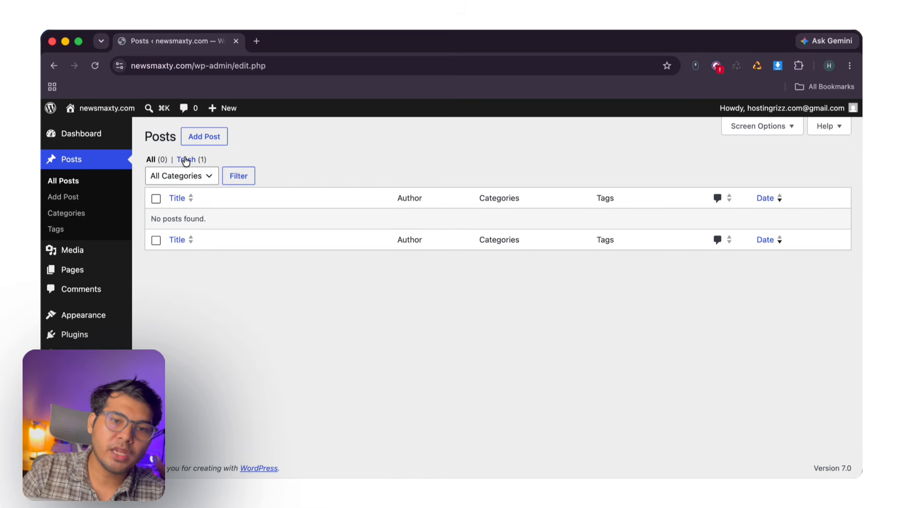
{"action": "left_click", "coordinate": [188, 160]}
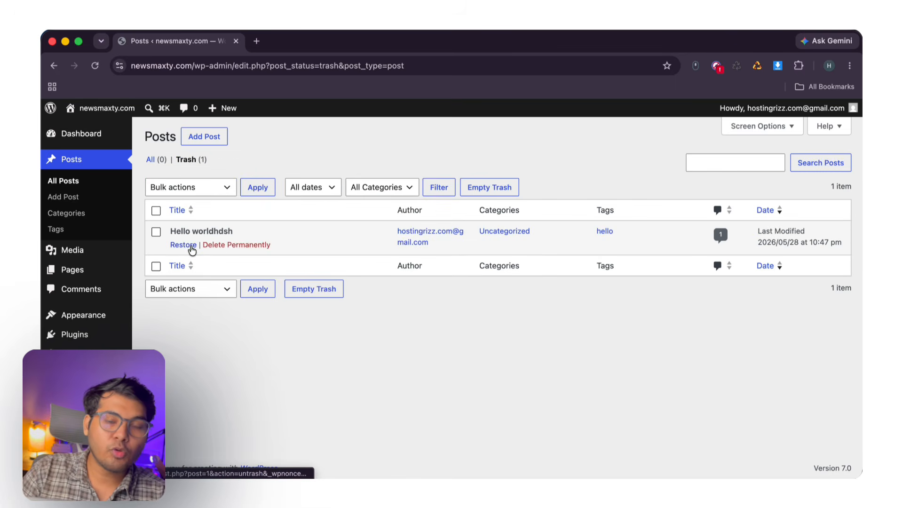
{"action": "left_click", "coordinate": [184, 245]}
{"action": "left_click", "coordinate": [160, 194]}
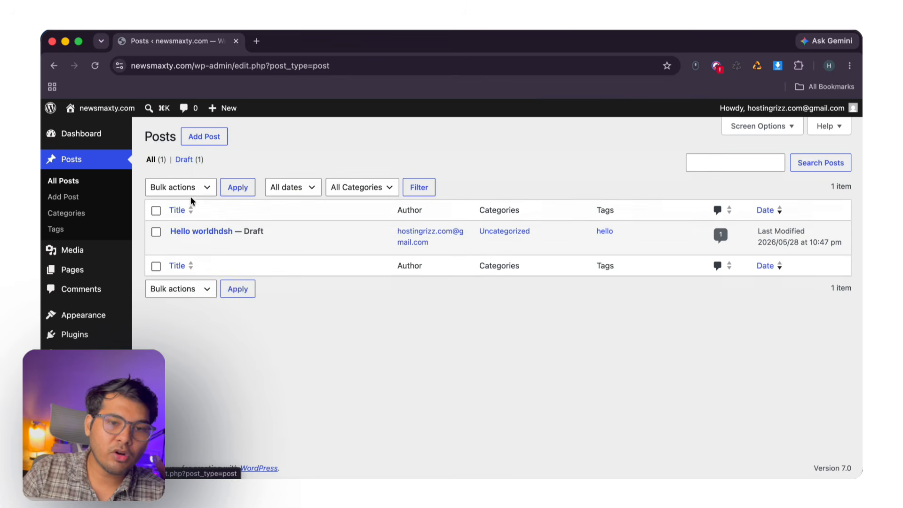
{"action": "mouse_move", "coordinate": [286, 231]}
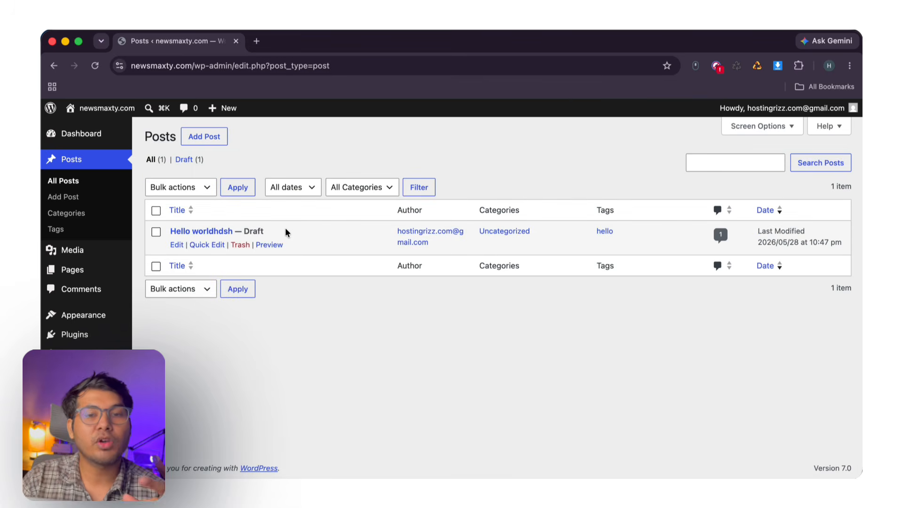
- Open newsmaxty.com in a new browser tab, reload it and examine the Blog page for the restored post
{"action": "left_click", "coordinate": [260, 44]}
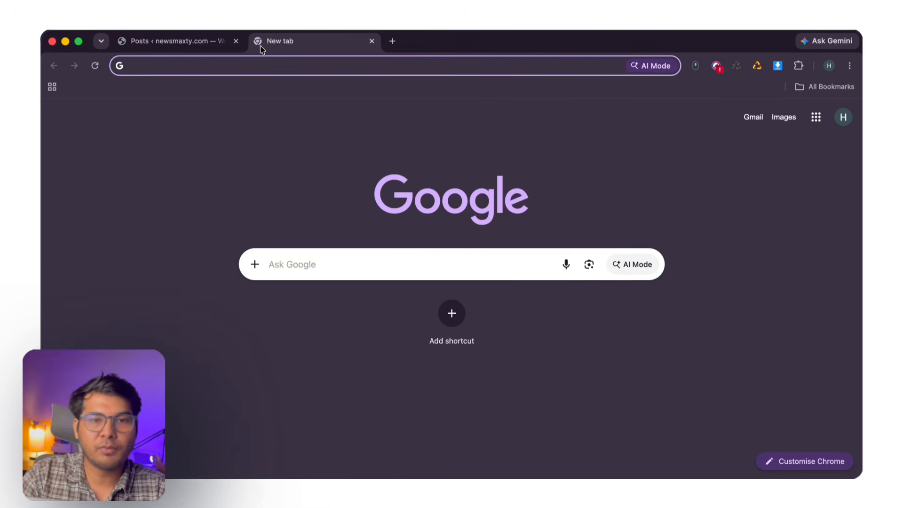
{"action": "type", "text": "newsmaxty.com"}
{"action": "key", "text": "Return"}
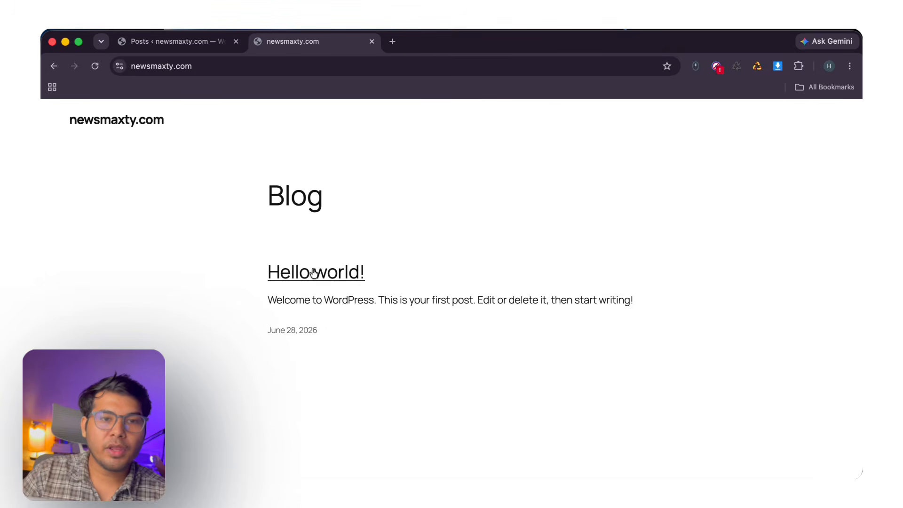
{"action": "left_click", "coordinate": [97, 66]}
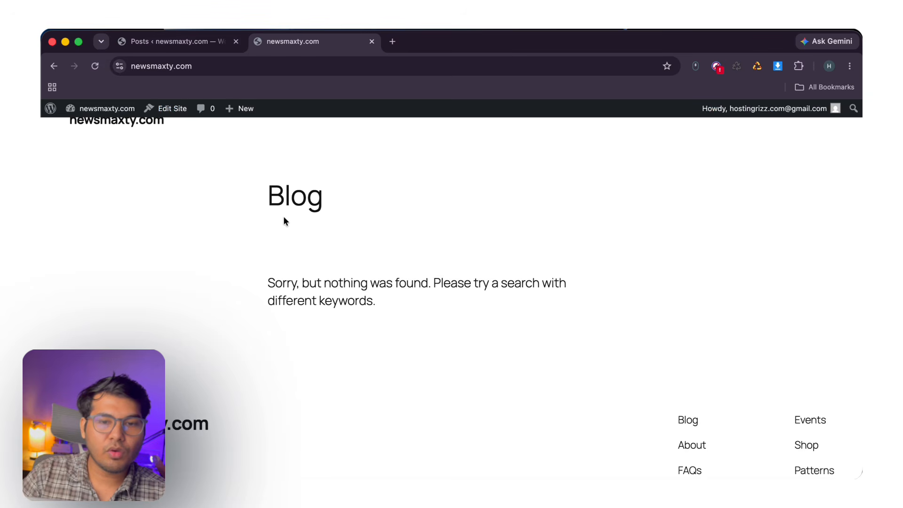
{"action": "left_click_drag", "start_coordinate": [268, 282], "coordinate": [476, 284]}
{"action": "left_click", "coordinate": [331, 290]}
{"action": "left_click_drag", "start_coordinate": [324, 284], "coordinate": [450, 282]}
{"action": "left_click", "coordinate": [422, 334]}
{"action": "triple_click", "coordinate": [269, 277]}
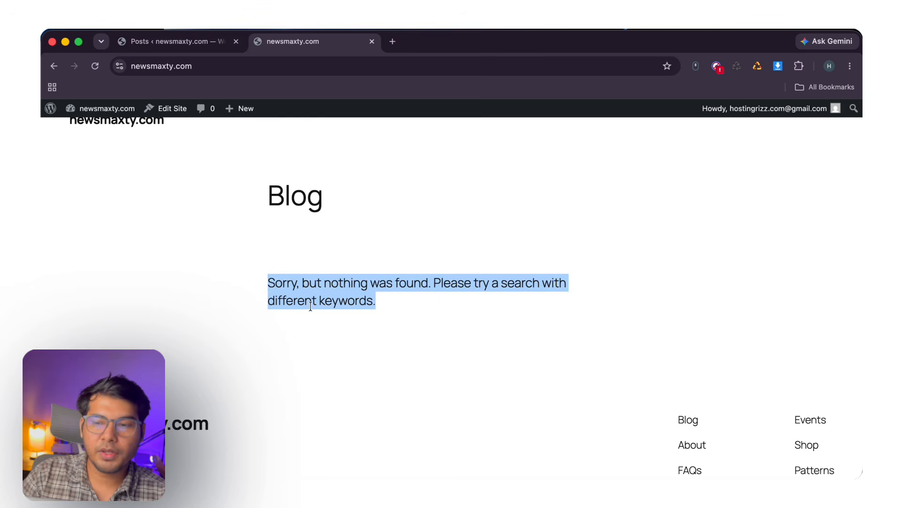
{"action": "scroll", "coordinate": [311, 306], "scroll_direction": "down", "scroll_amount": 3}
{"action": "scroll", "coordinate": [310, 306], "scroll_direction": "up", "scroll_amount": 4}
{"action": "left_click", "coordinate": [271, 188]}
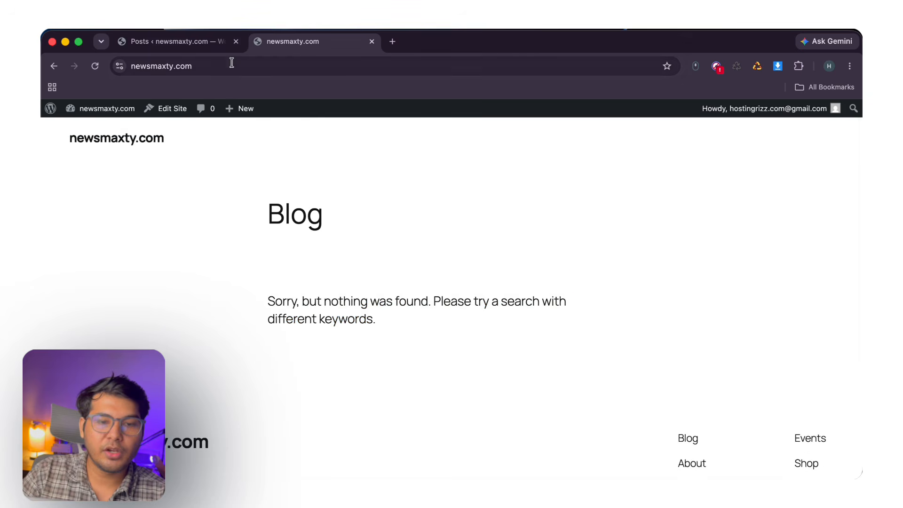
- Open the draft "Hello worldhdsh" from the posts list in the editor, publish it and go back to the list
{"action": "left_click", "coordinate": [205, 44]}
{"action": "mouse_move", "coordinate": [212, 238]}
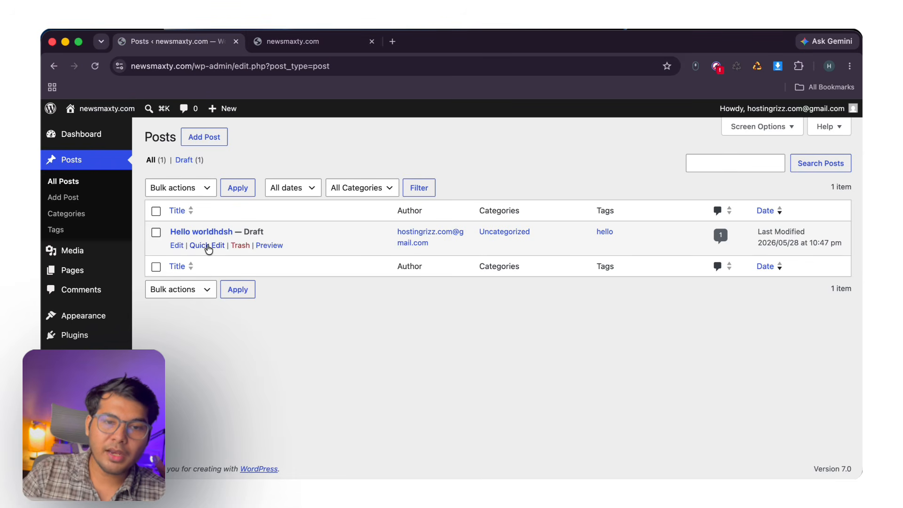
{"action": "left_click", "coordinate": [177, 245]}
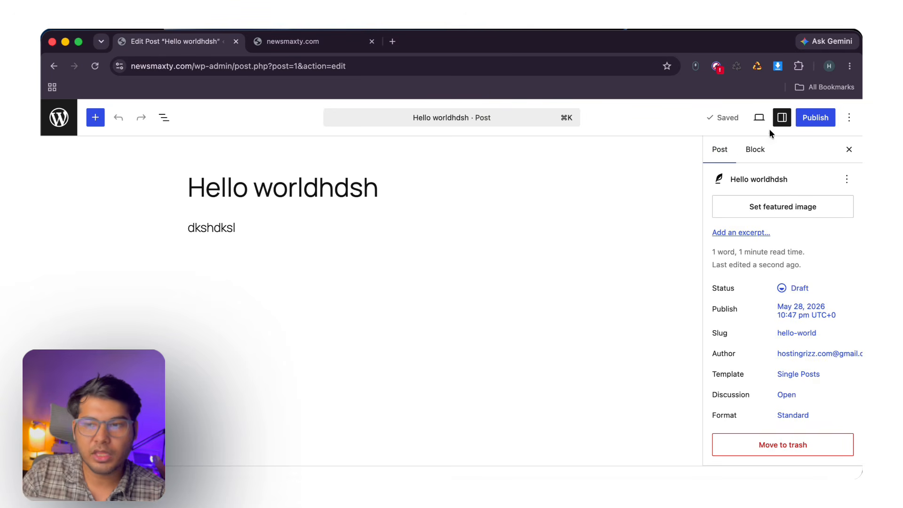
{"action": "left_click", "coordinate": [815, 118]}
{"action": "left_click", "coordinate": [813, 117]}
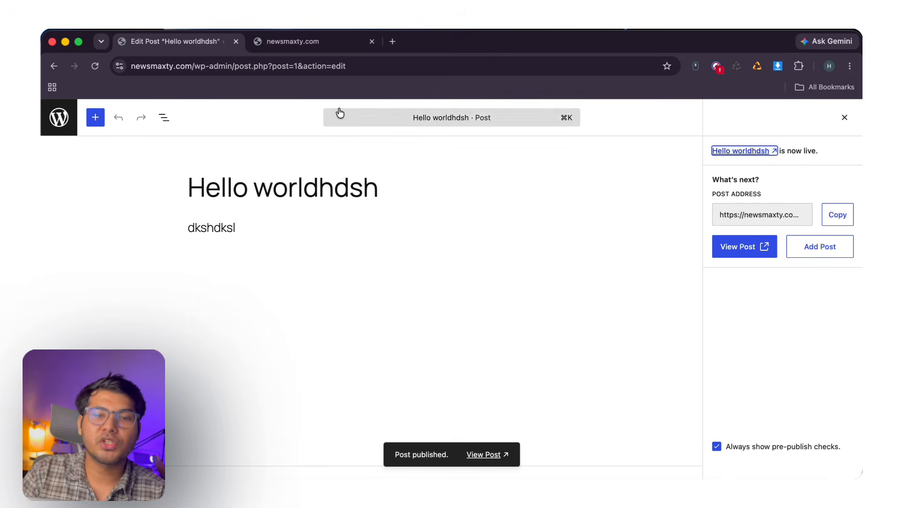
{"action": "left_click", "coordinate": [72, 118]}
- Reload the site's Blog page to check the published post, and switch back to the posts list
{"action": "left_click", "coordinate": [329, 47]}
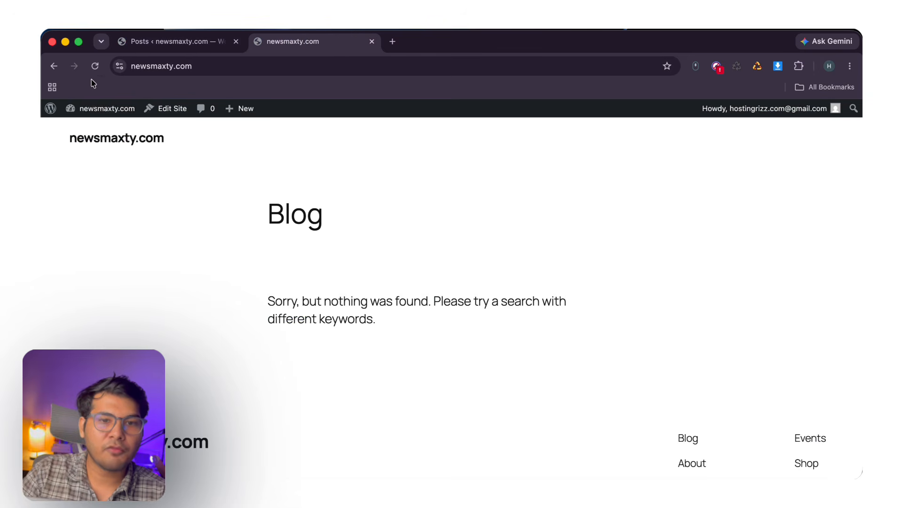
{"action": "left_click", "coordinate": [95, 66]}
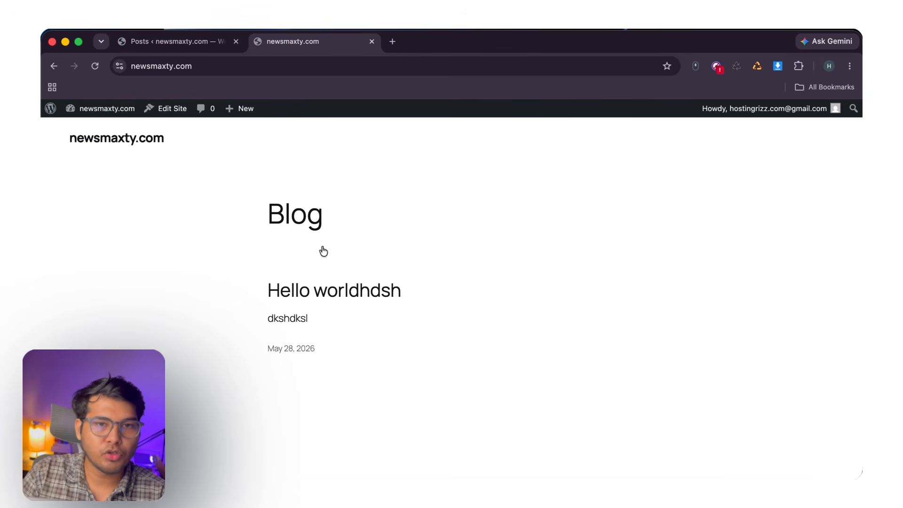
{"action": "left_click", "coordinate": [188, 66]}
{"action": "left_click", "coordinate": [192, 45]}
- View the published post on the live site, look through its comments section, and return to the posts list
{"action": "mouse_move", "coordinate": [243, 247]}
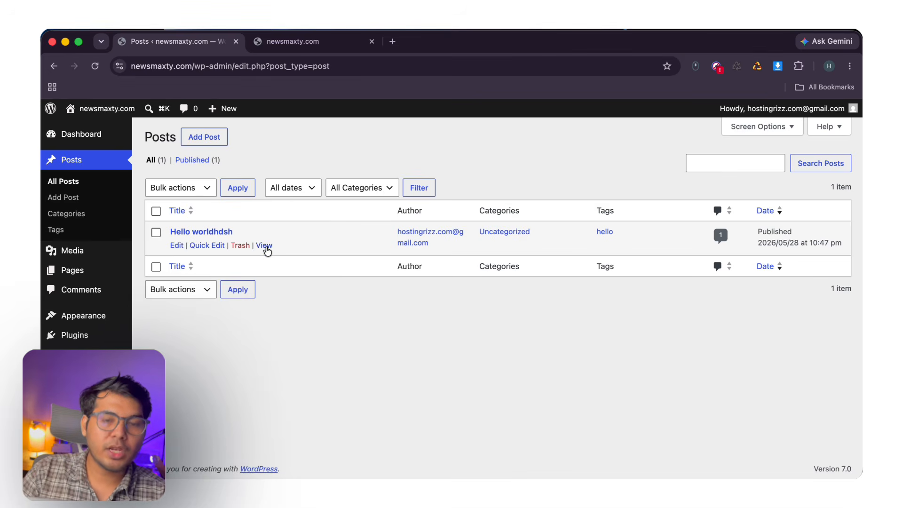
{"action": "left_click", "coordinate": [265, 245]}
{"action": "scroll", "coordinate": [305, 267], "scroll_direction": "down", "scroll_amount": 15}
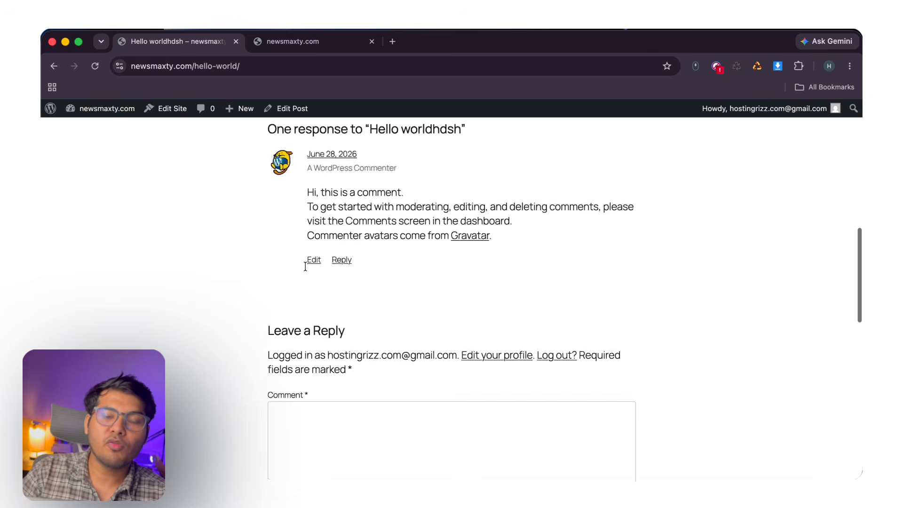
{"action": "scroll", "coordinate": [304, 267], "scroll_direction": "up", "scroll_amount": 6}
{"action": "left_click", "coordinate": [53, 65]}
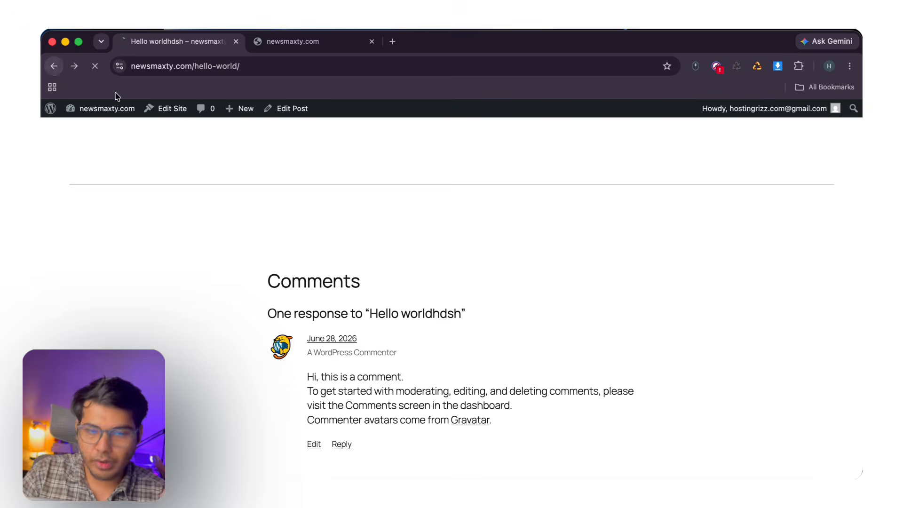
- Move the "Hello worldhdsh" post to the Trash, delete it permanently with a bulk action, and show all posts
{"action": "left_click", "coordinate": [239, 246]}
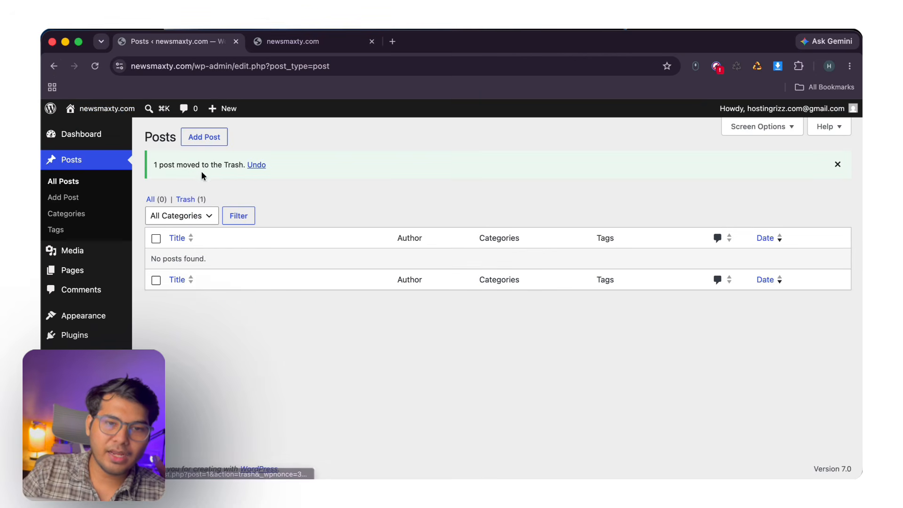
{"action": "left_click", "coordinate": [194, 200]}
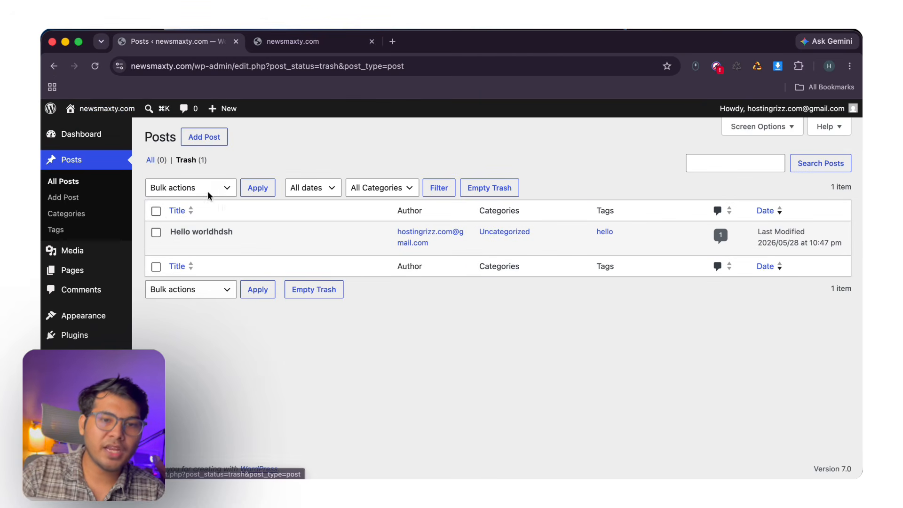
{"action": "left_click", "coordinate": [156, 211]}
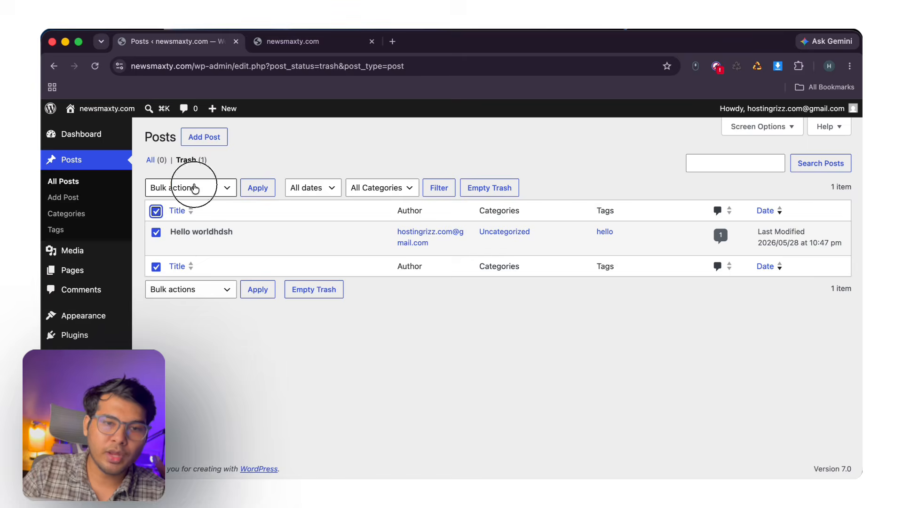
{"action": "left_click", "coordinate": [195, 187]}
{"action": "left_click", "coordinate": [218, 208]}
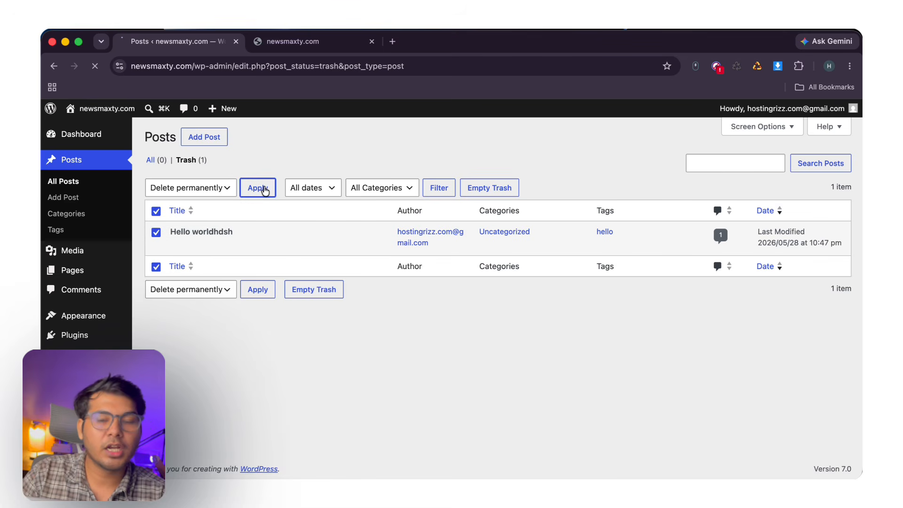
{"action": "left_click", "coordinate": [260, 188]}
{"action": "left_click", "coordinate": [55, 185]}
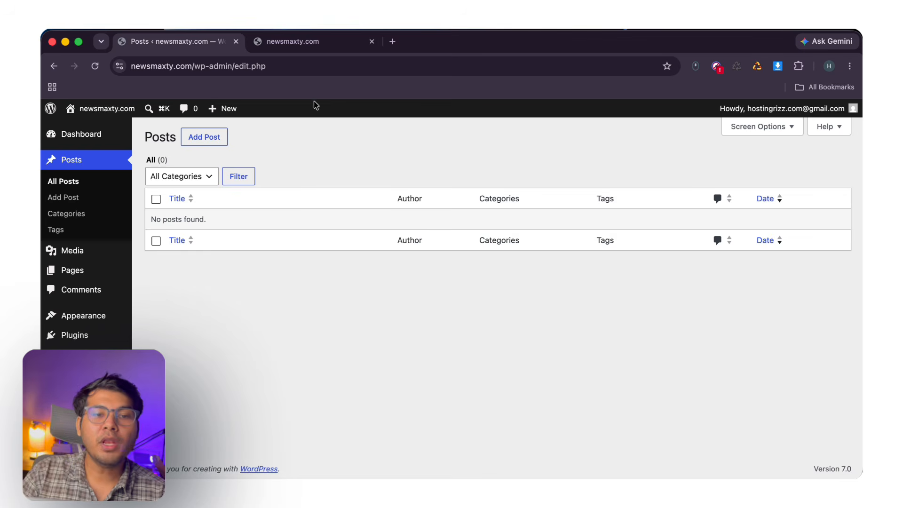
- Start a new post titled "How Much Solar Panel Required for 1.5 Ton AC", taking the title from the keyword list in Notes
{"action": "left_click", "coordinate": [66, 197]}
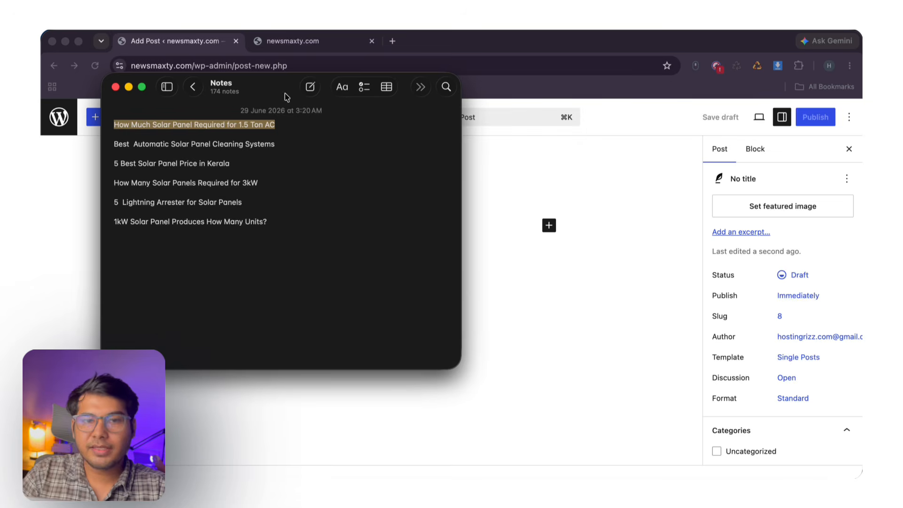
{"action": "left_click_drag", "start_coordinate": [276, 89], "coordinate": [293, 134]}
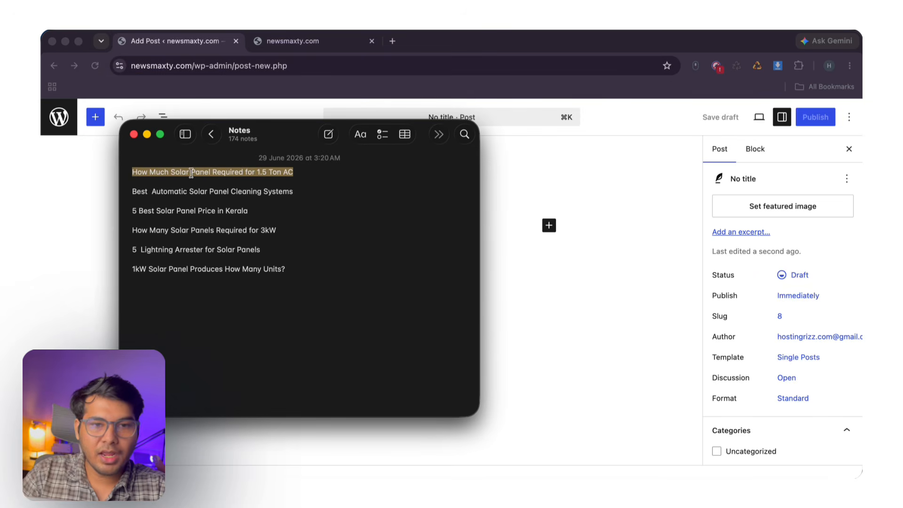
{"action": "left_click", "coordinate": [509, 163]}
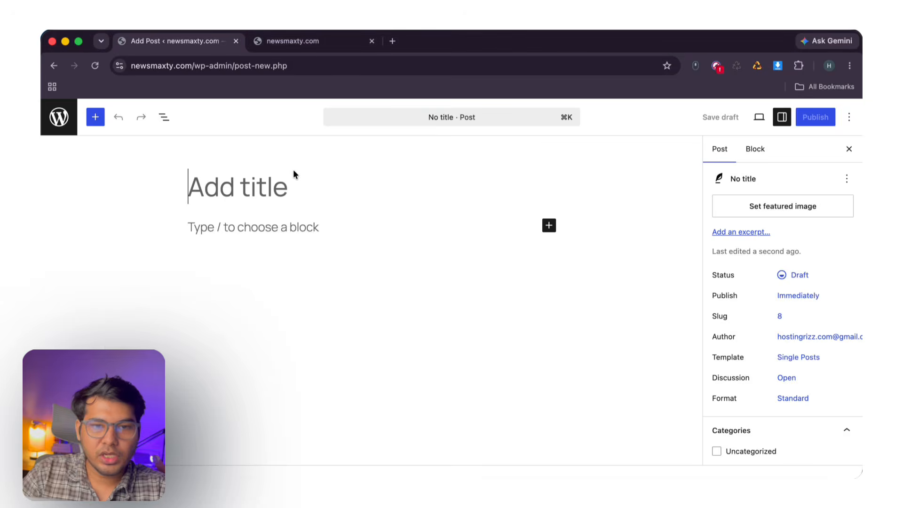
{"action": "left_click", "coordinate": [293, 175]}
{"action": "type", "text": "How Much Solar Panel Required for 1.5 Ton AC"}
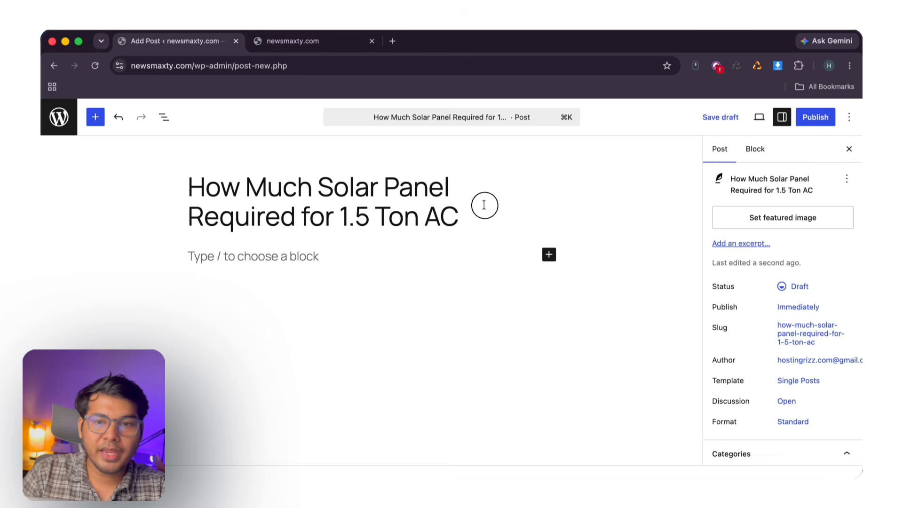
- Write "Hello guys" as the first paragraph and paste a copy of the post title on the line below it
{"action": "left_click_drag", "start_coordinate": [482, 206], "coordinate": [188, 178]}
{"action": "key", "text": "super+c"}
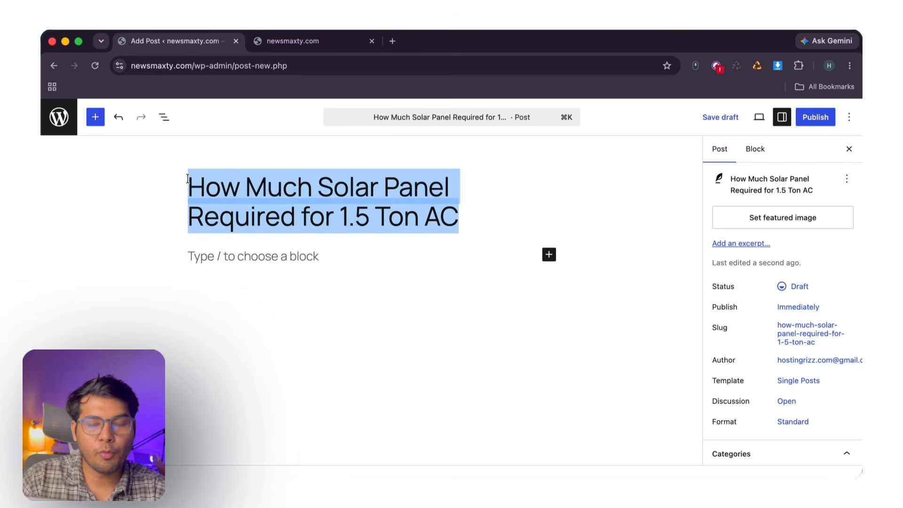
{"action": "left_click", "coordinate": [285, 260]}
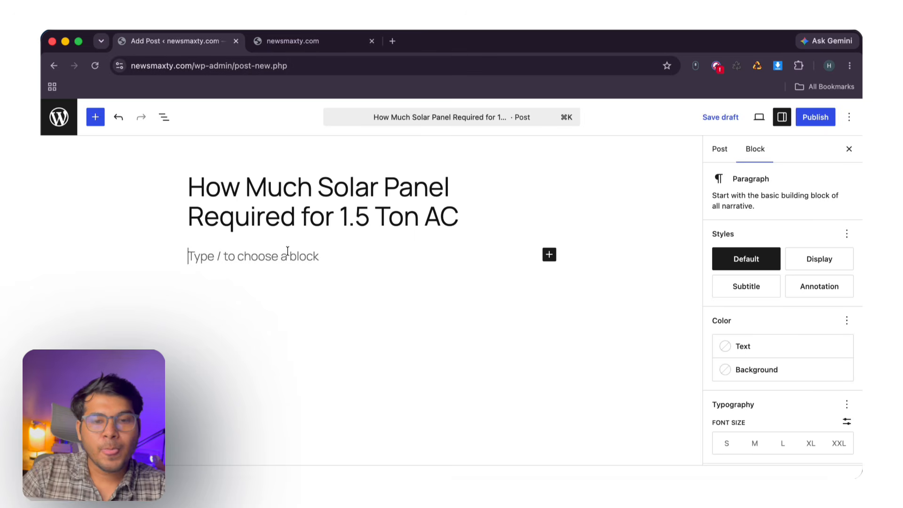
{"action": "type", "text": "I"}
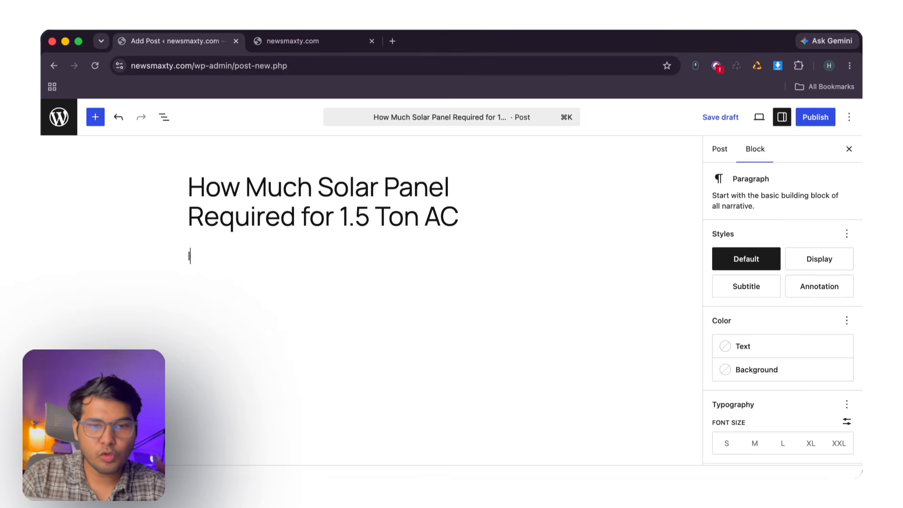
{"action": "key", "text": "BackSpace"}
{"action": "type", "text": "Hell"}
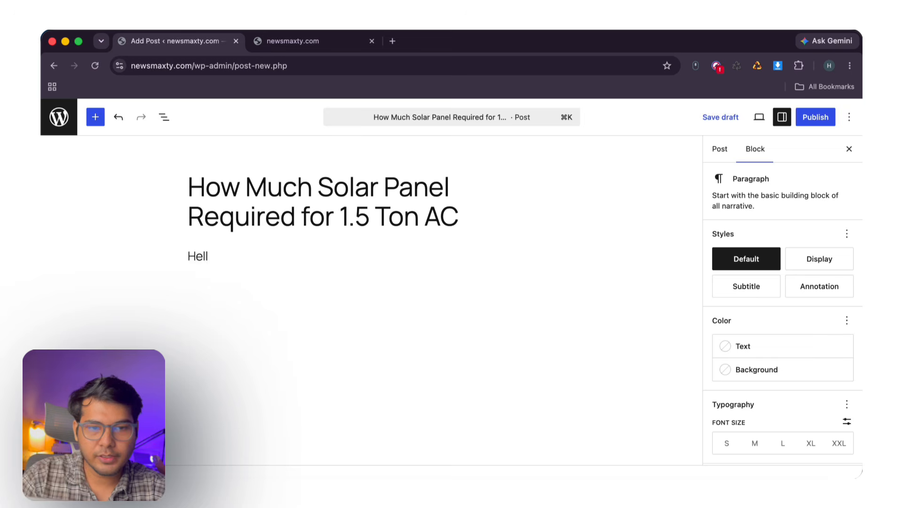
{"action": "type", "text": "o guys"}
{"action": "key", "text": "Return"}
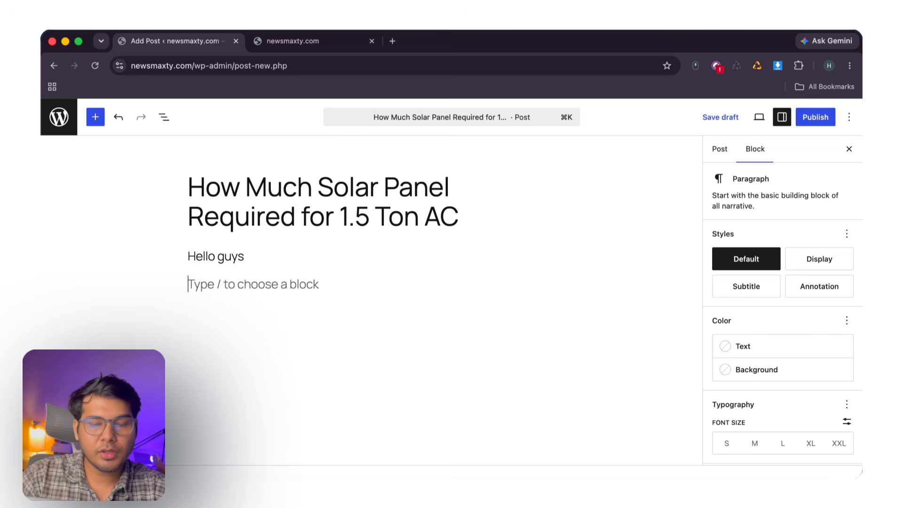
{"action": "type", "text": "H"}
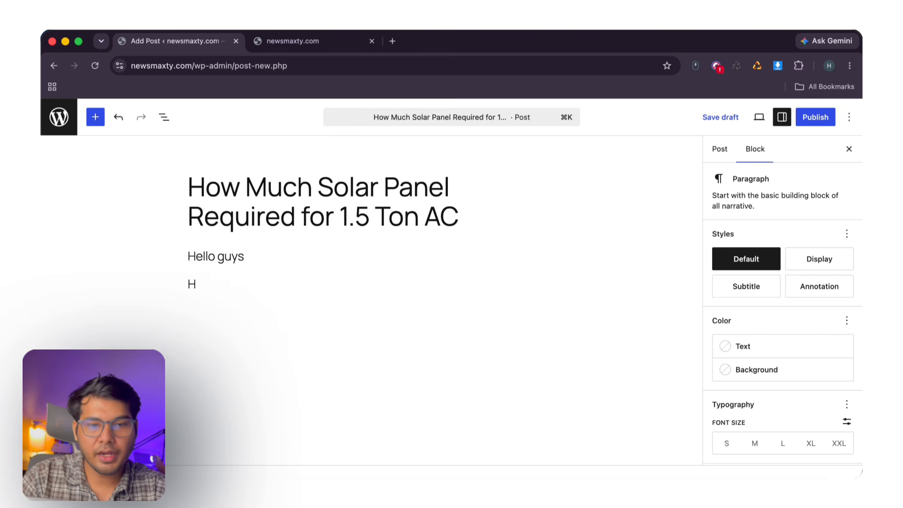
{"action": "key", "text": "BackSpace"}
{"action": "key", "text": "super+v"}
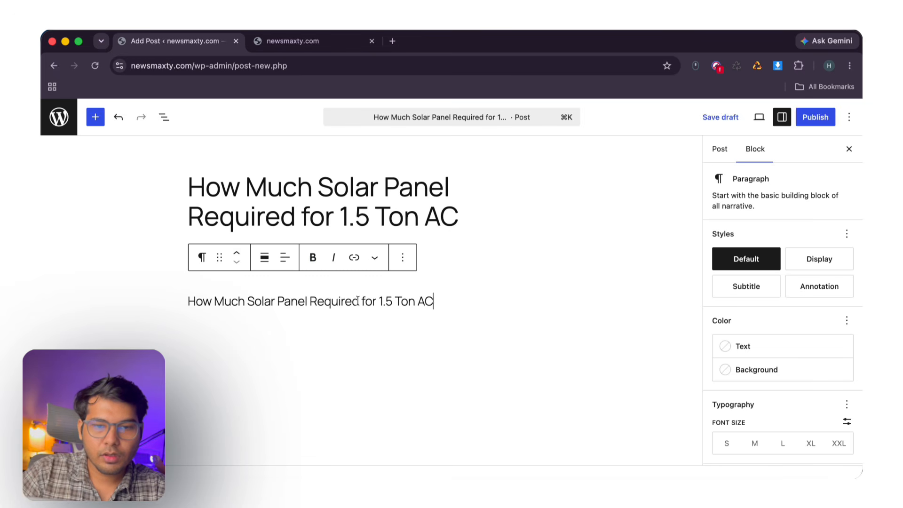
- Try Heading 2, Heading 3 and Heading 4 on the pasted title line, returning it to Heading 2
{"action": "left_click", "coordinate": [203, 258]}
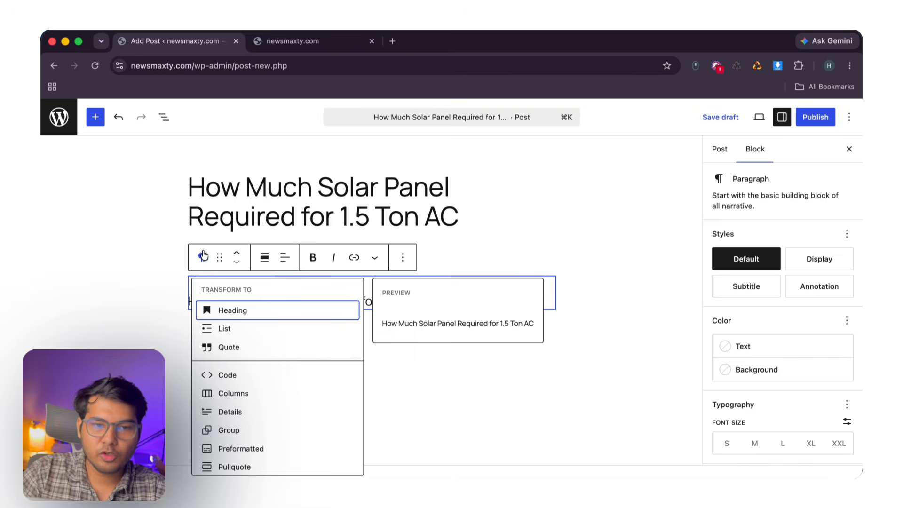
{"action": "left_click", "coordinate": [219, 267]}
{"action": "left_click", "coordinate": [226, 297]}
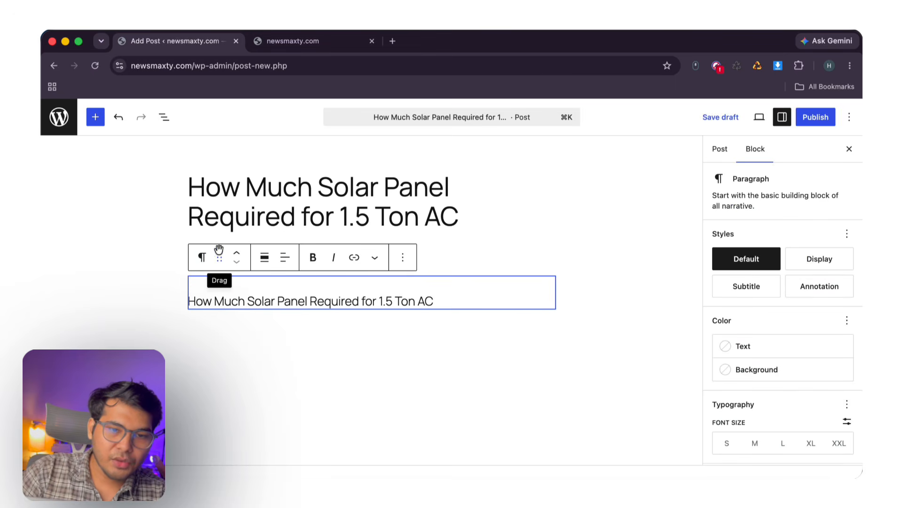
{"action": "left_click", "coordinate": [198, 257]}
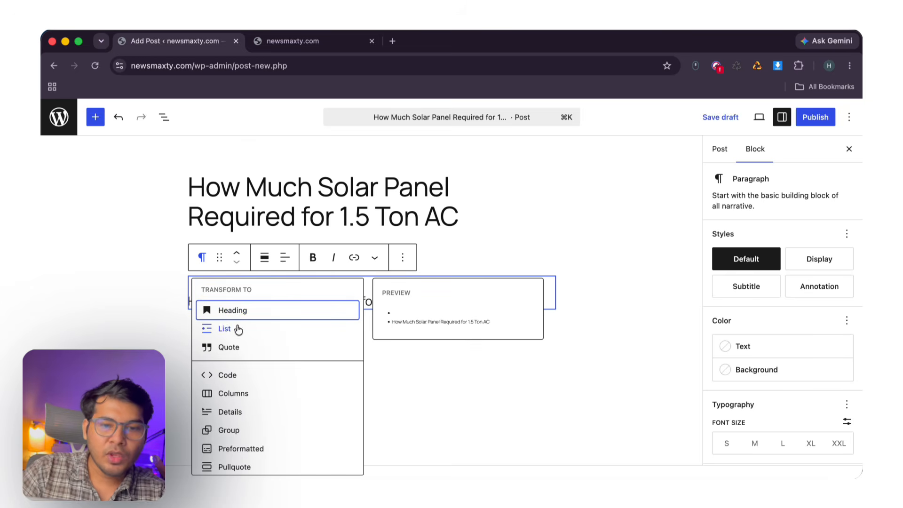
{"action": "left_click", "coordinate": [221, 310]}
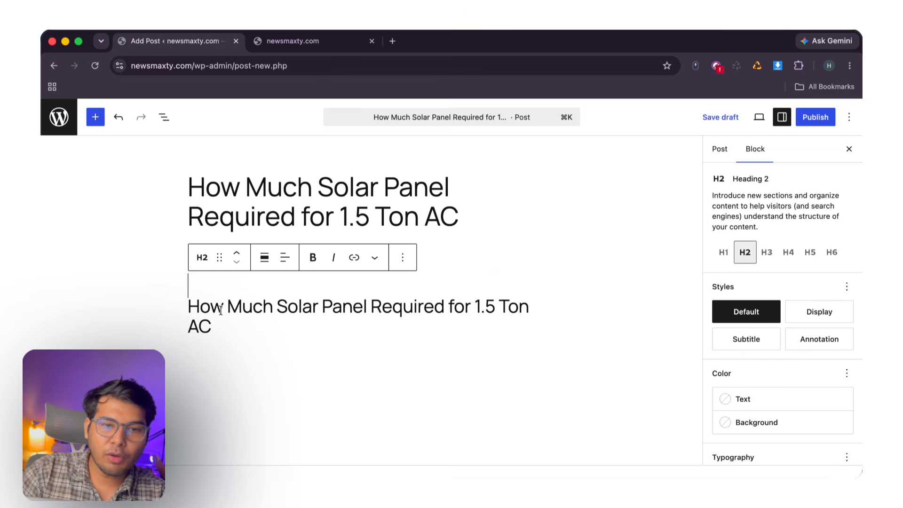
{"action": "left_click", "coordinate": [201, 257]}
{"action": "left_click", "coordinate": [224, 359]}
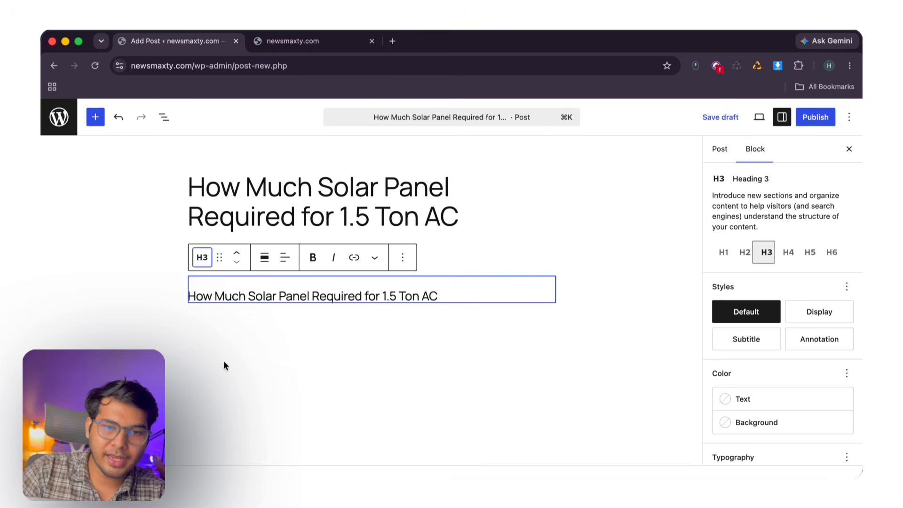
{"action": "left_click", "coordinate": [201, 257]}
{"action": "left_click", "coordinate": [214, 376]}
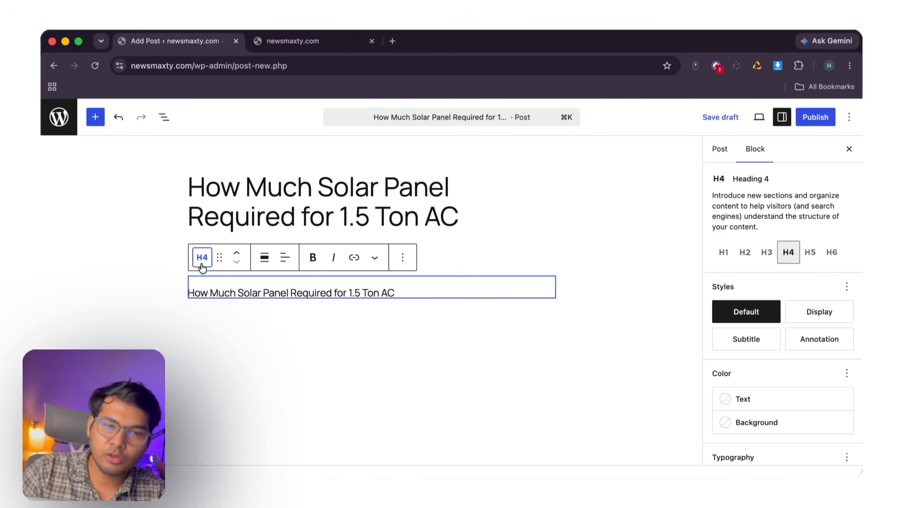
{"action": "left_click", "coordinate": [201, 257]}
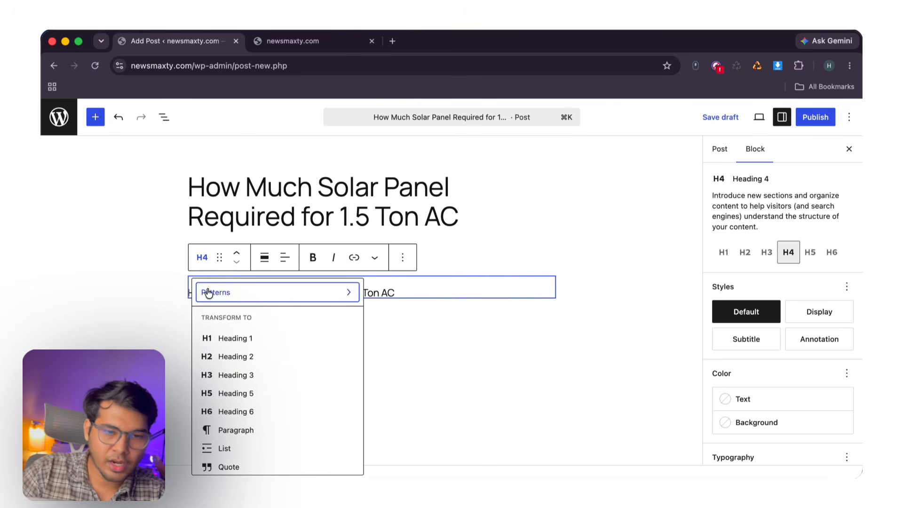
{"action": "left_click", "coordinate": [223, 357]}
- Save the draft and rebuild the pasted title line as a Heading 2 without the blank line above it
{"action": "left_click", "coordinate": [191, 304]}
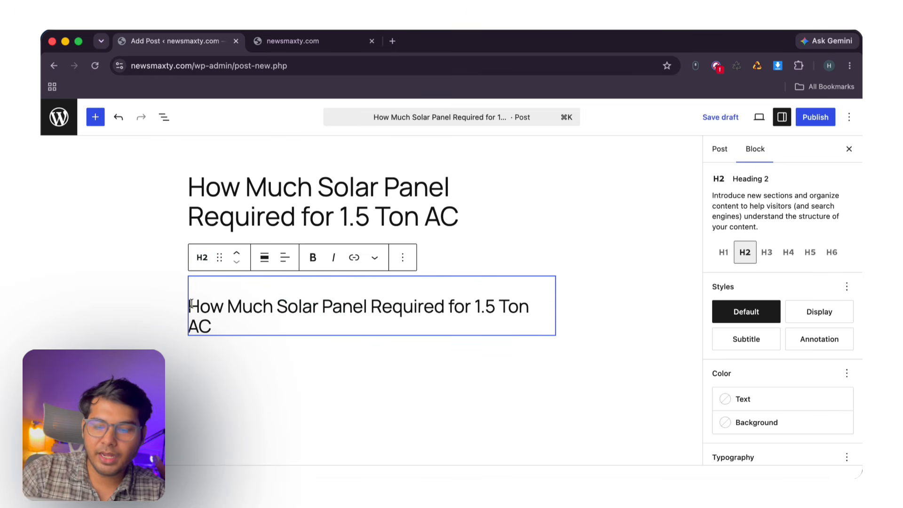
{"action": "key", "text": "super+s"}
{"action": "key", "text": "BackSpace"}
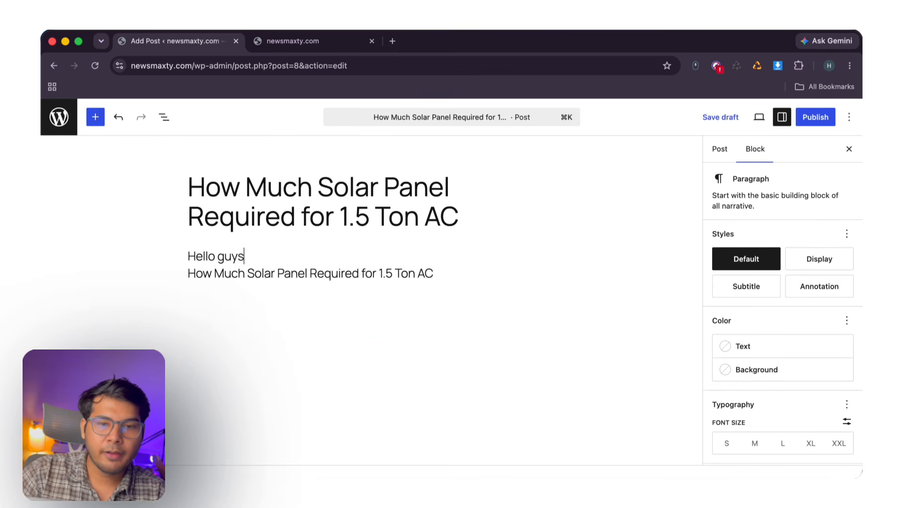
{"action": "key", "text": "Return"}
{"action": "triple_click", "coordinate": [217, 309]}
{"action": "left_click", "coordinate": [203, 264]}
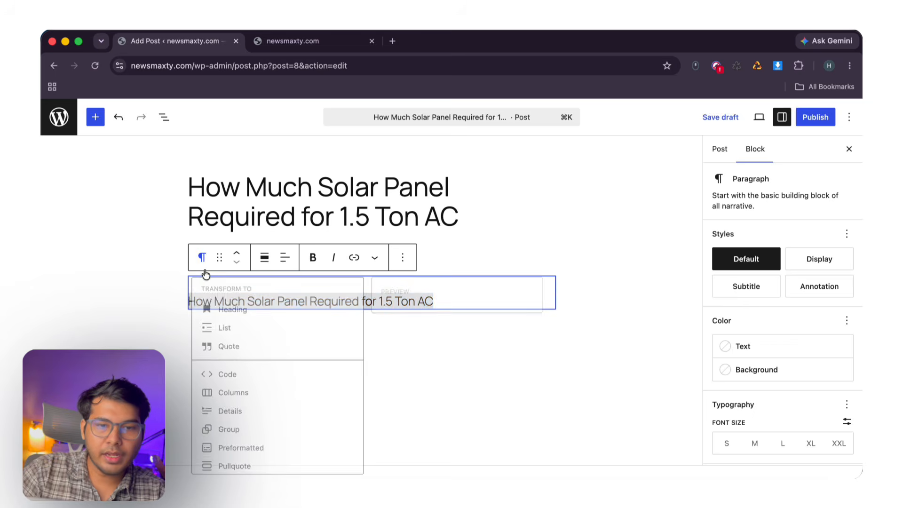
{"action": "left_click", "coordinate": [218, 308]}
{"action": "left_click", "coordinate": [202, 259]}
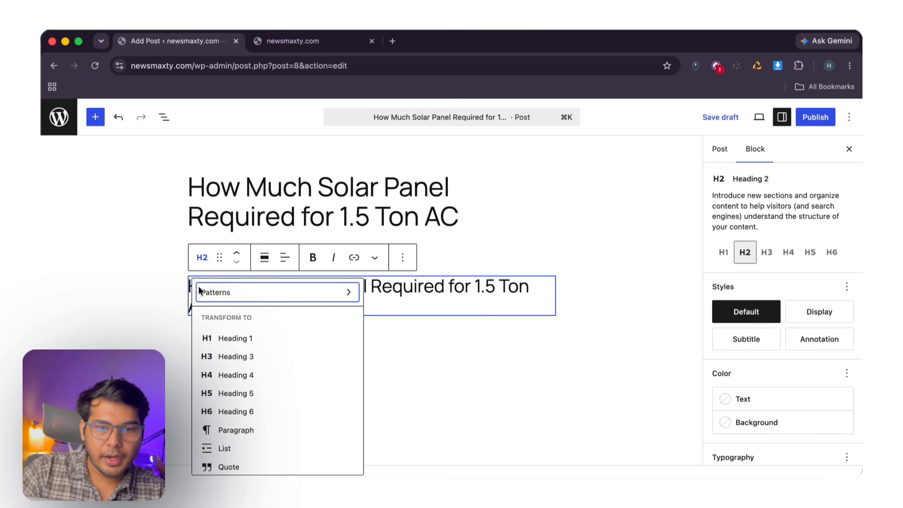
{"action": "left_click", "coordinate": [176, 294]}
- Try bold, italic and link formatting on the Heading 2 text
{"action": "triple_click", "coordinate": [229, 289]}
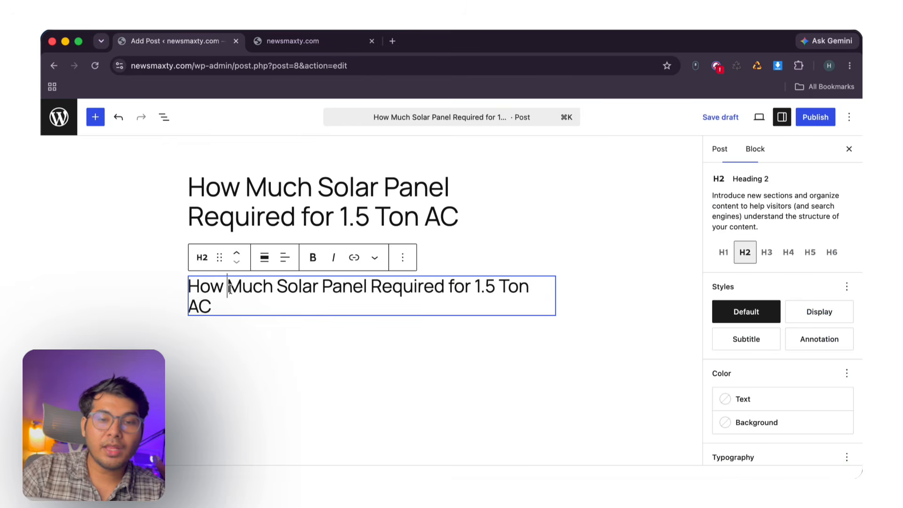
{"action": "left_click", "coordinate": [313, 257]}
{"action": "left_click", "coordinate": [312, 257]}
{"action": "left_click", "coordinate": [333, 257]}
{"action": "left_click", "coordinate": [332, 257]}
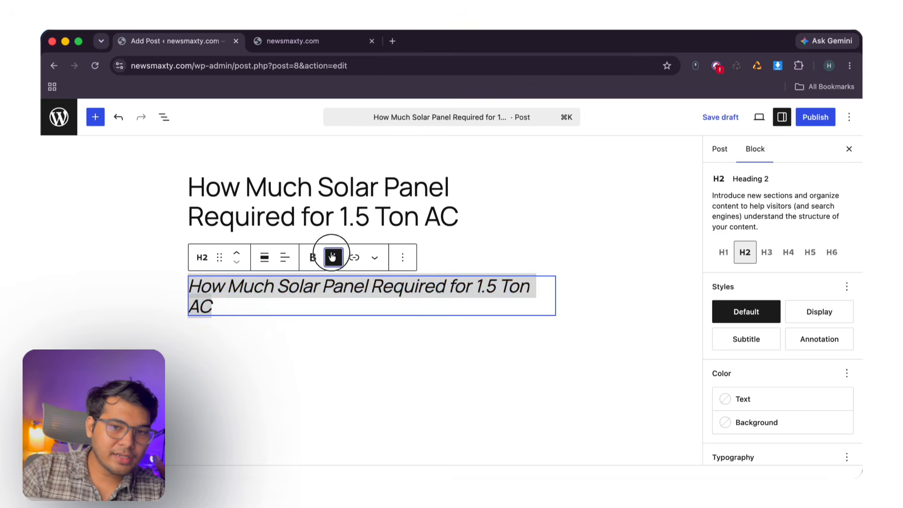
{"action": "left_click", "coordinate": [354, 257]}
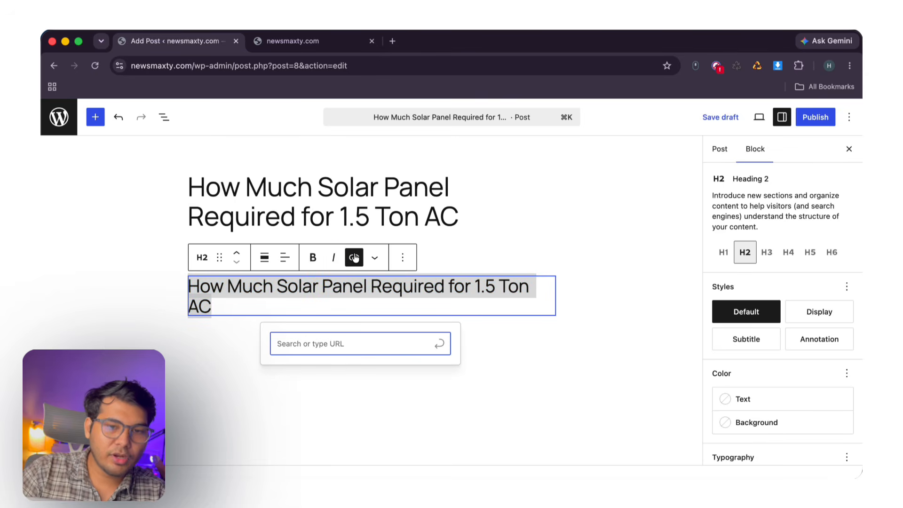
- Try wide width and centered text on the heading, and restore its width to None and its text to left alignment
{"action": "left_click", "coordinate": [264, 257]}
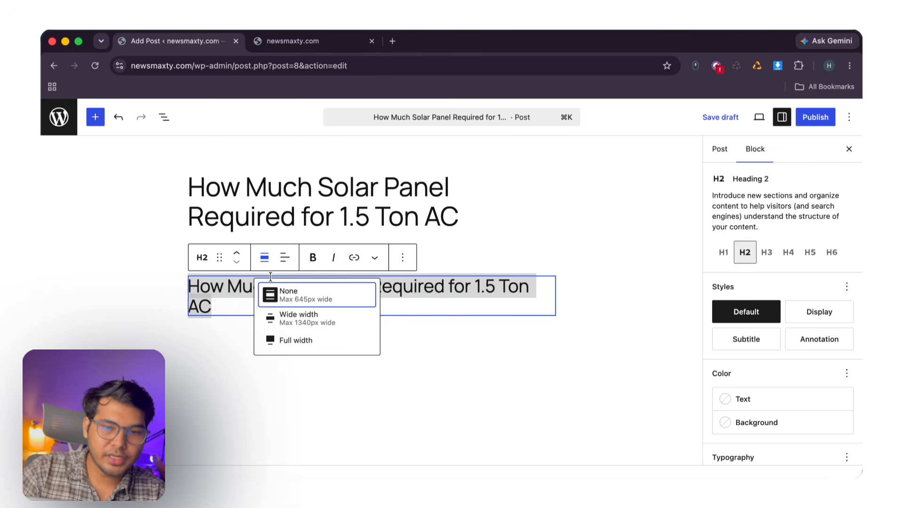
{"action": "left_click", "coordinate": [285, 314]}
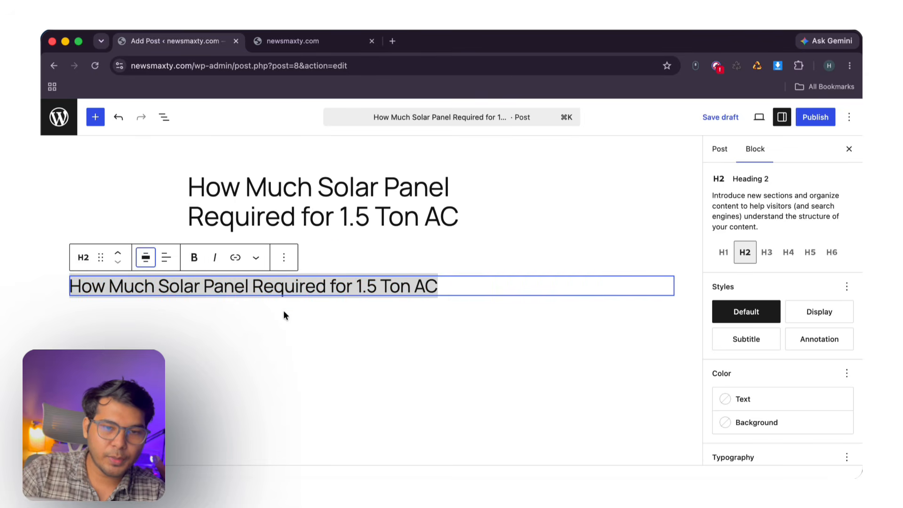
{"action": "left_click", "coordinate": [145, 258]}
{"action": "left_click", "coordinate": [164, 299]}
{"action": "left_click", "coordinate": [285, 257]}
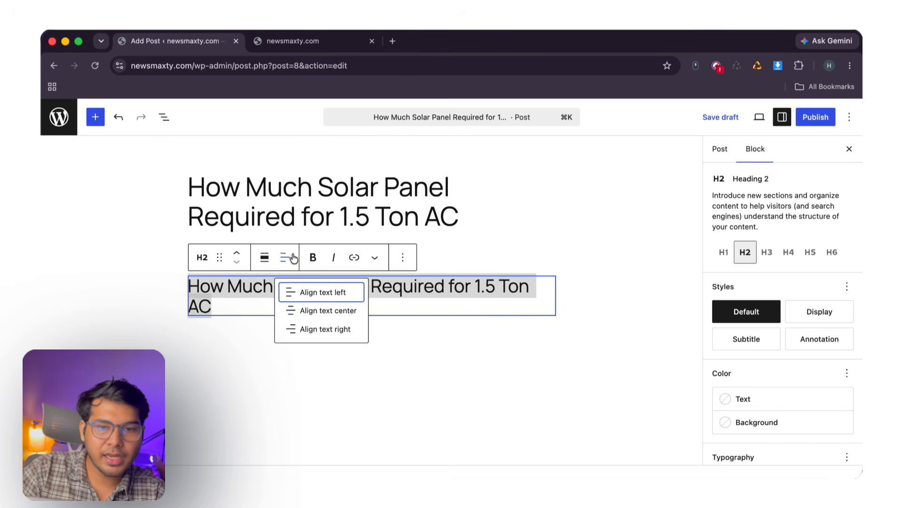
{"action": "left_click", "coordinate": [304, 309]}
{"action": "left_click", "coordinate": [285, 257]}
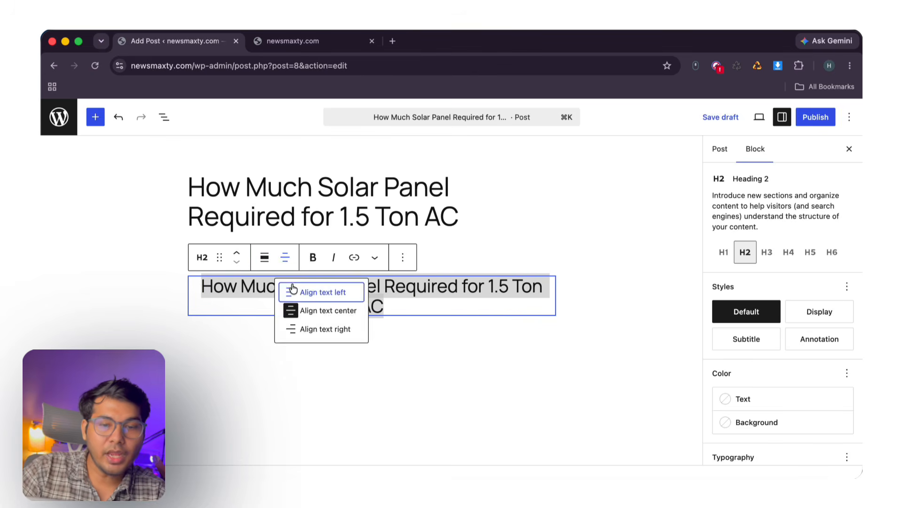
{"action": "left_click", "coordinate": [306, 290]}
{"action": "left_click", "coordinate": [264, 278]}
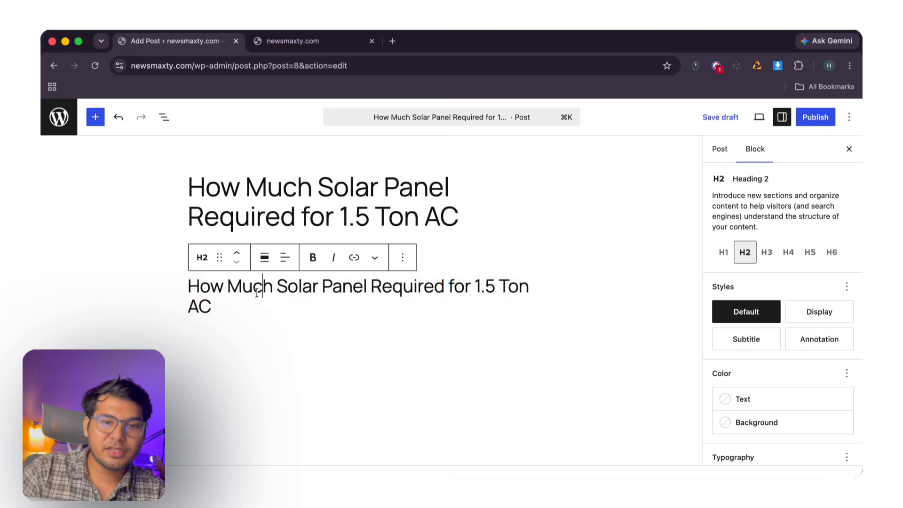
- Make the whole text of the Heading 2 bold
{"action": "triple_click", "coordinate": [257, 293]}
{"action": "left_click", "coordinate": [297, 286]}
{"action": "triple_click", "coordinate": [297, 286]}
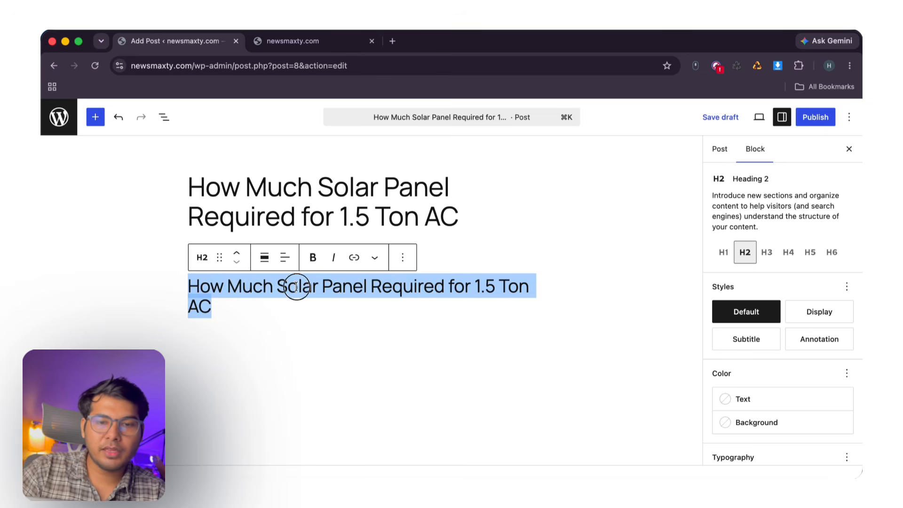
{"action": "left_click", "coordinate": [313, 258]}
- Add a paragraph below the heading reading "this is best blog"
{"action": "left_click", "coordinate": [279, 348]}
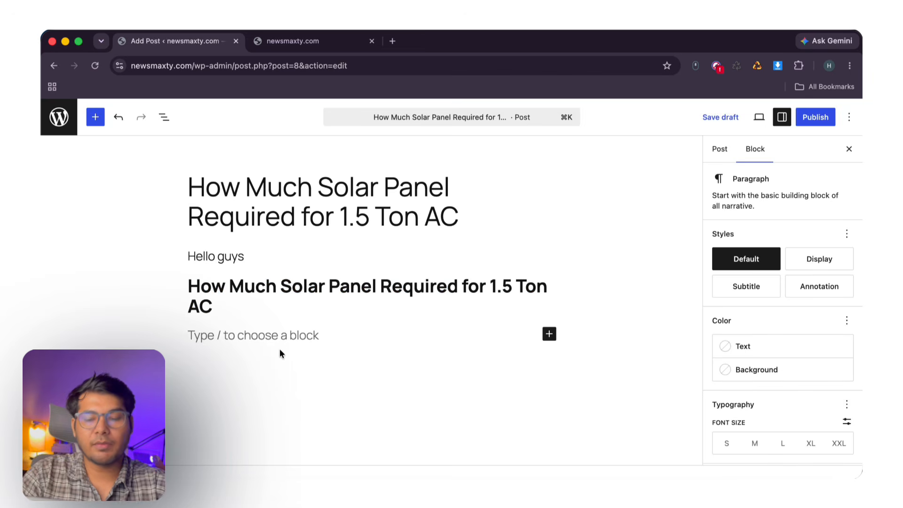
{"action": "type", "text": "t"}
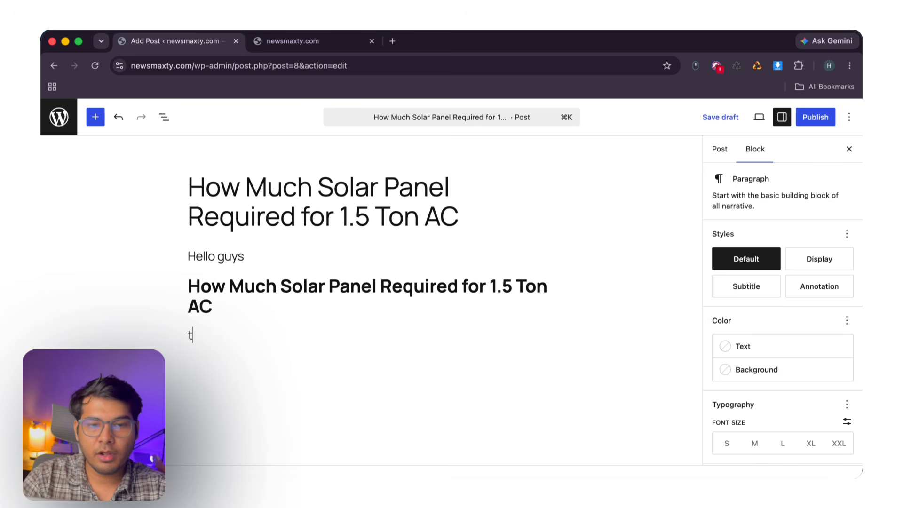
{"action": "type", "text": "his is best bl;og"}
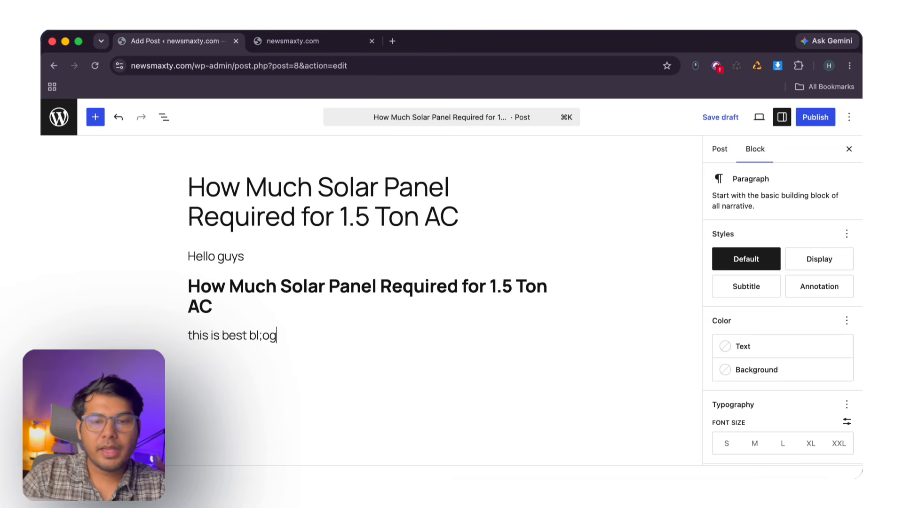
{"action": "key", "text": "BackSpace"}
{"action": "key", "text": "BackSpace"}
{"action": "key", "text": "BackSpace"}
{"action": "type", "text": "og"}
- Add a new line reading "this is demo text" below the last paragraph and transform it into a numbered list
{"action": "key", "text": "Return"}
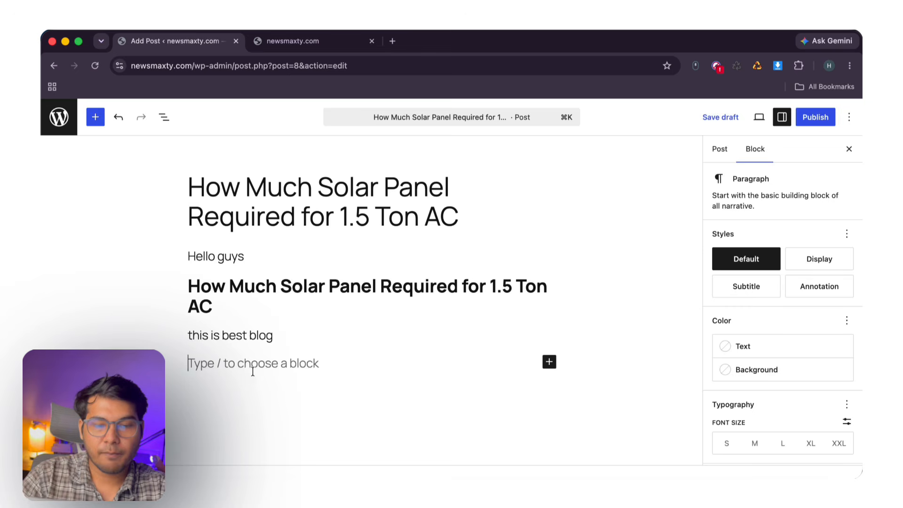
{"action": "type", "text": "this is demo text"}
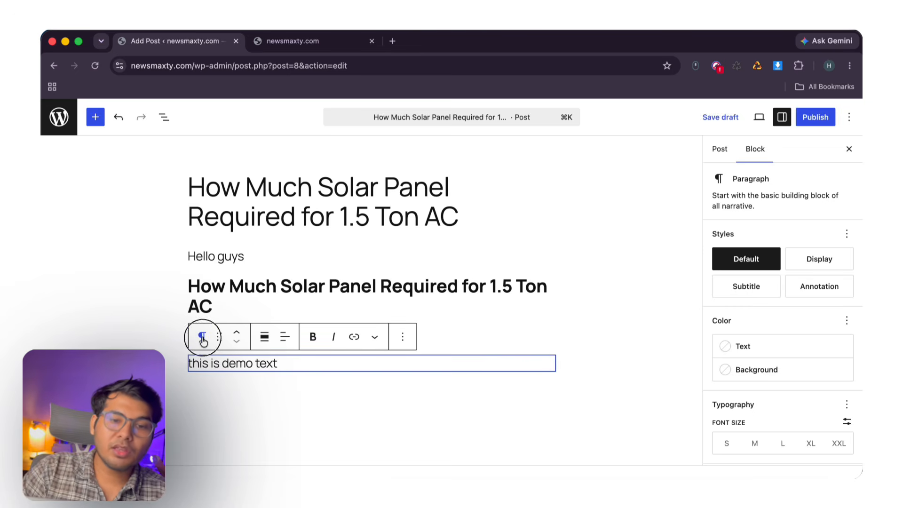
{"action": "left_click", "coordinate": [202, 337]}
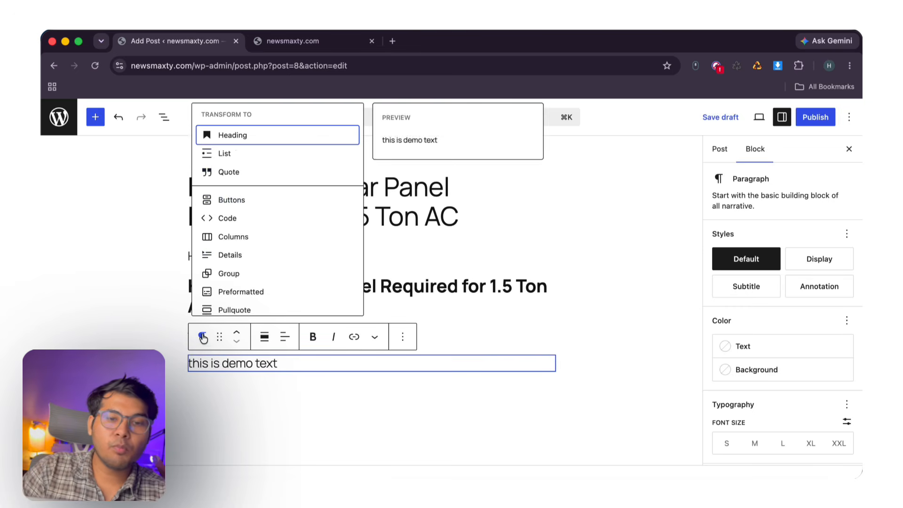
{"action": "left_click", "coordinate": [230, 153]}
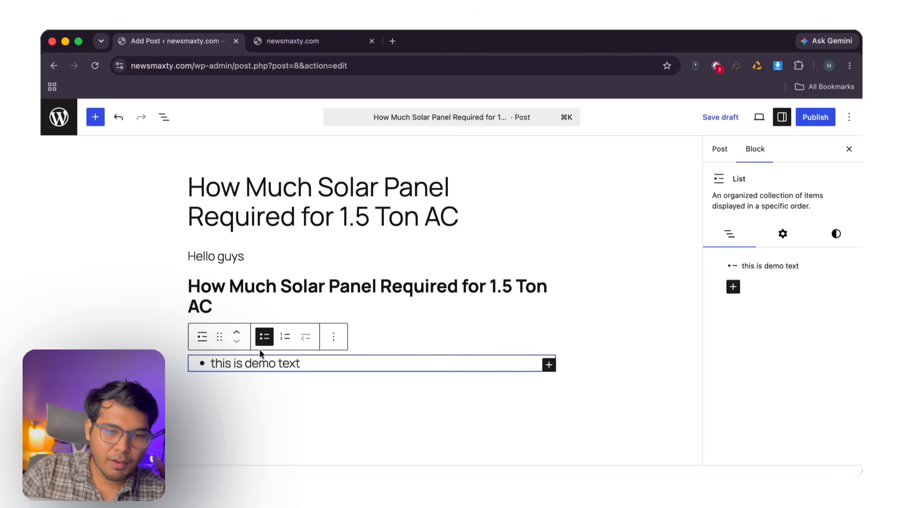
{"action": "left_click", "coordinate": [283, 337]}
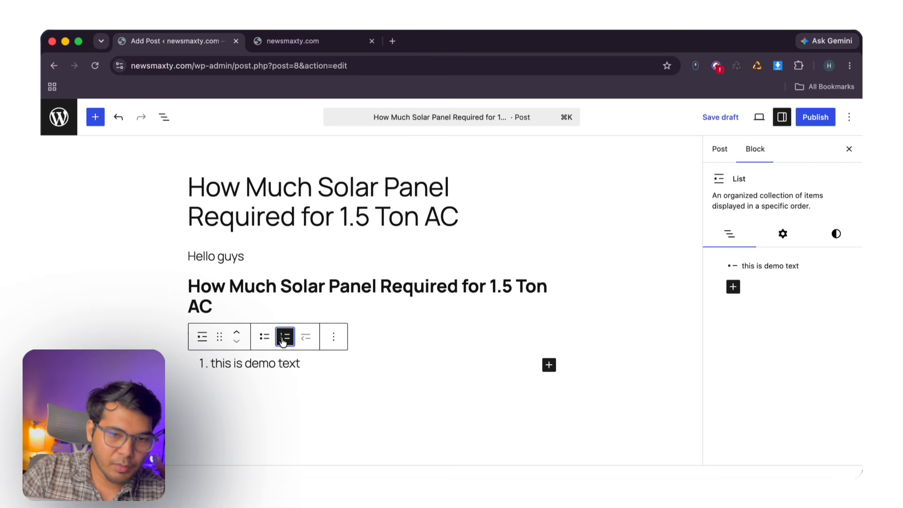
- Switch the list to bulleted and add two more items below "this is demo text", reading "hshdfh" and "hfha"
{"action": "left_click", "coordinate": [265, 338]}
{"action": "left_click", "coordinate": [310, 359]}
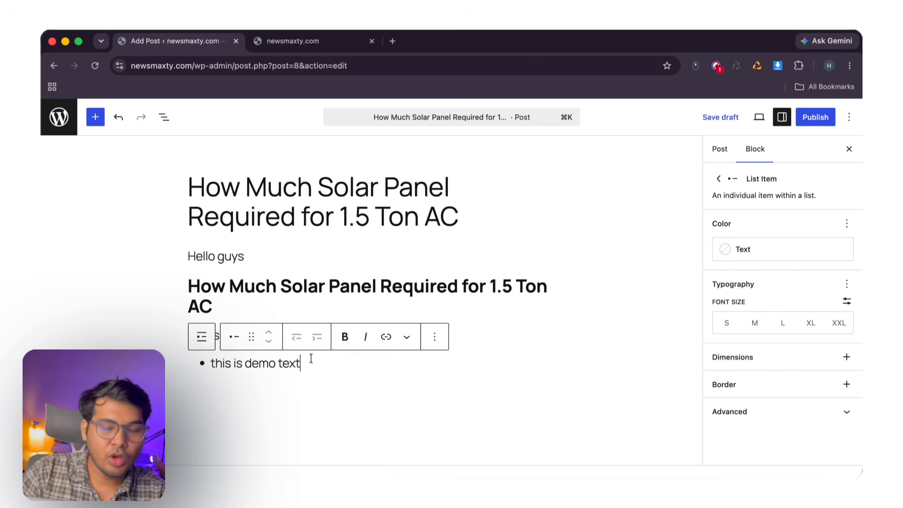
{"action": "key", "text": "Return"}
{"action": "type", "text": "hshdfh"}
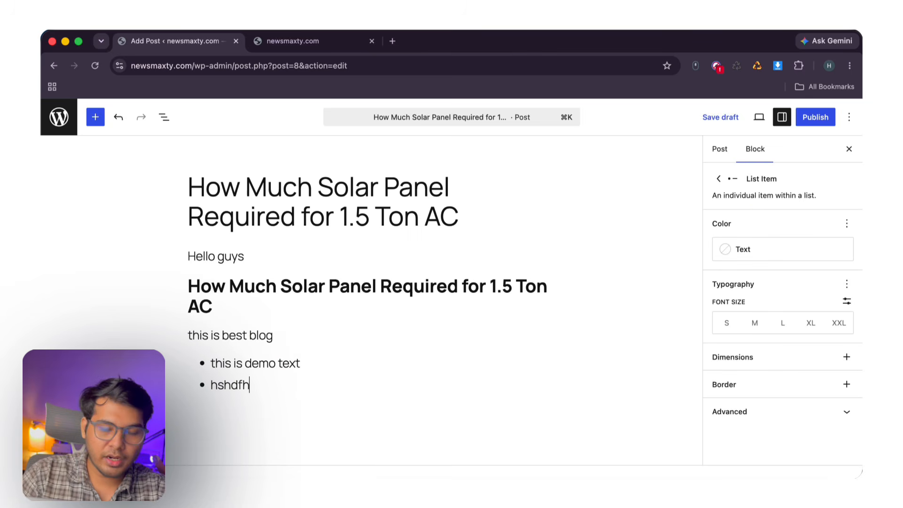
{"action": "key", "text": "Return"}
{"action": "type", "text": "hfha"}
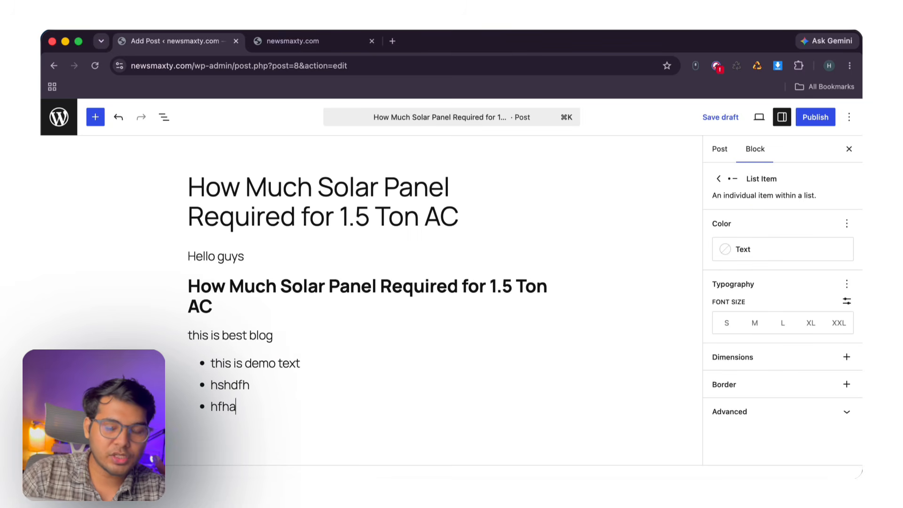
- End the bulleted list and add a paragraph below it reading "fbafjajf"
{"action": "scroll", "coordinate": [244, 383], "scroll_direction": "down", "scroll_amount": 2}
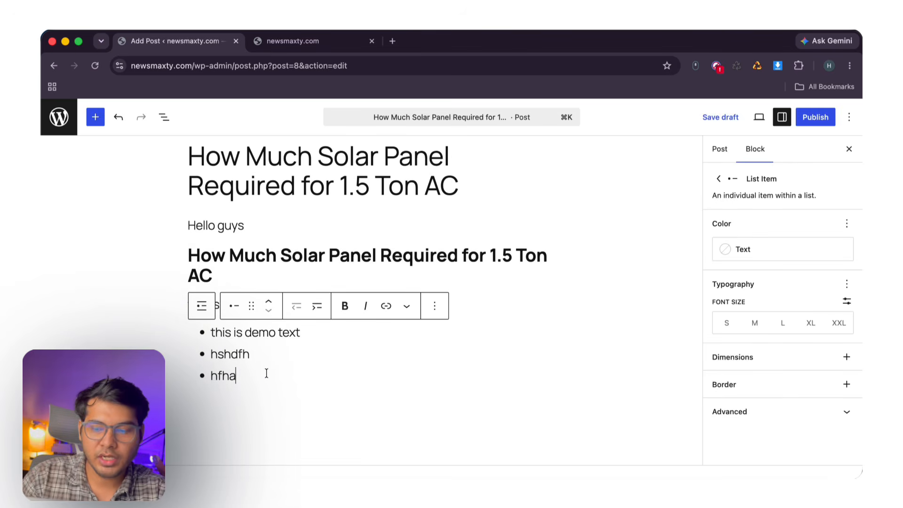
{"action": "key", "text": "Return"}
{"action": "key", "text": "Return"}
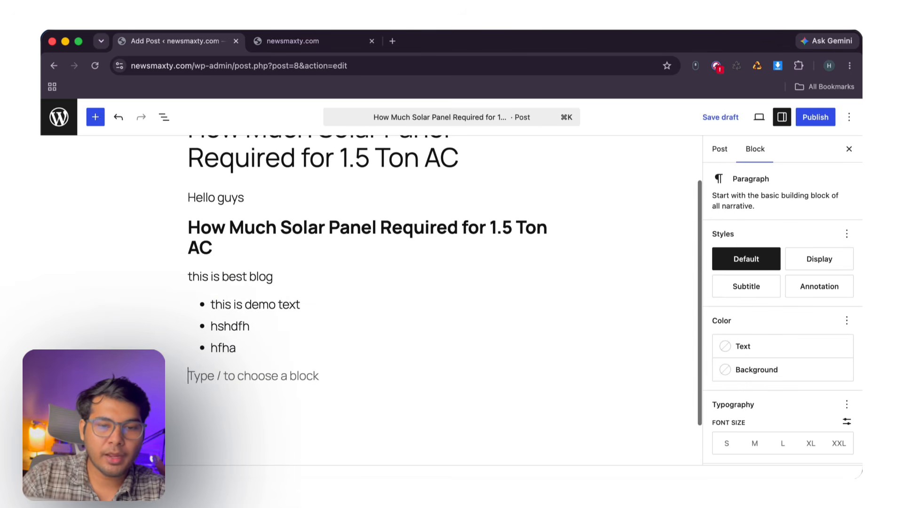
{"action": "type", "text": "fbafjajf"}
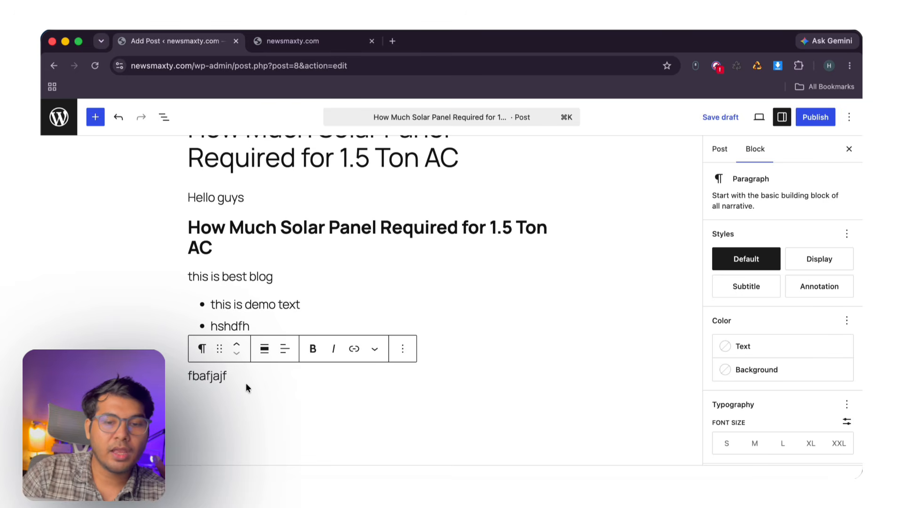
- Look through the available blocks and insert an Image block on a new line below the "fbafjajf" paragraph
{"action": "key", "text": "Return"}
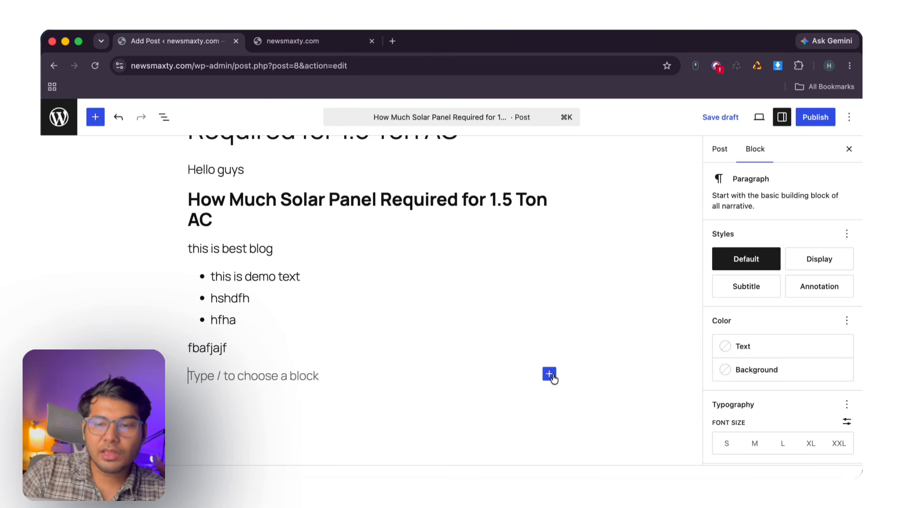
{"action": "left_click", "coordinate": [550, 374]}
{"action": "scroll", "coordinate": [557, 415], "scroll_direction": "down", "scroll_amount": 3}
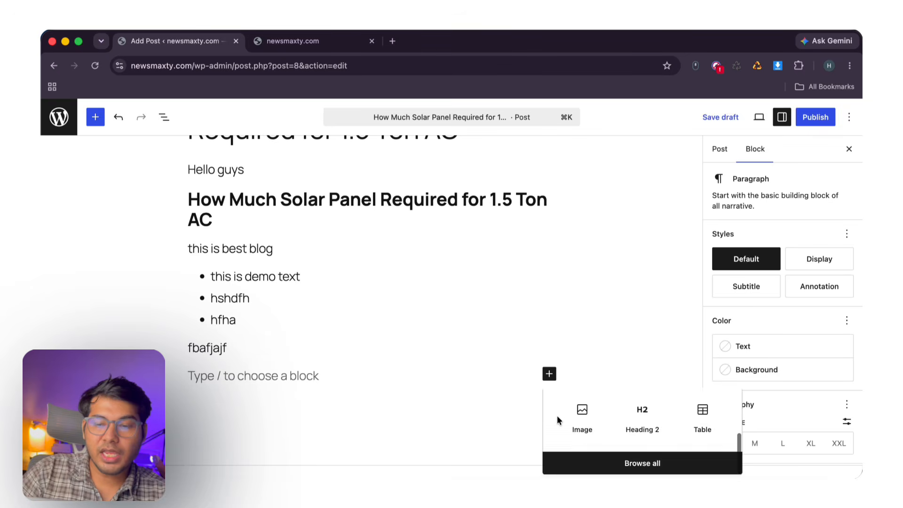
{"action": "scroll", "coordinate": [557, 416], "scroll_direction": "up", "scroll_amount": 3}
{"action": "left_click", "coordinate": [549, 374]}
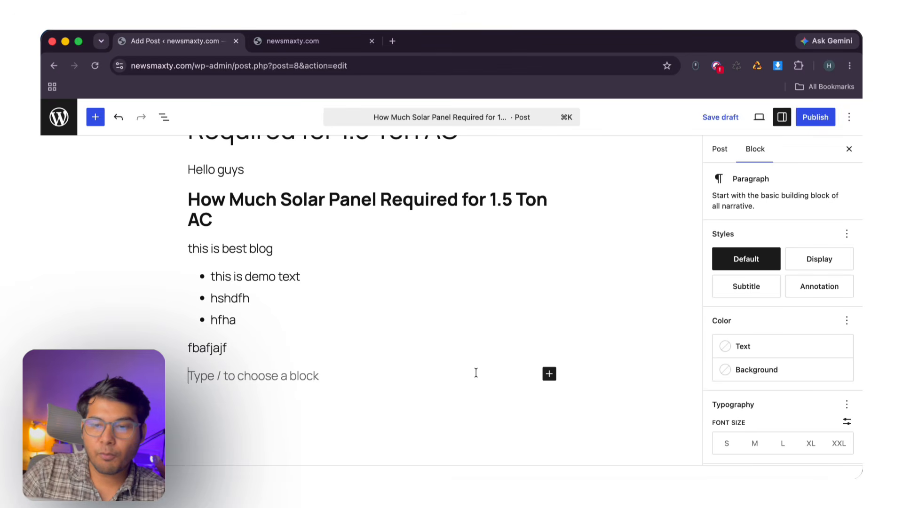
{"action": "left_click", "coordinate": [550, 375]}
{"action": "scroll", "coordinate": [604, 414], "scroll_direction": "down", "scroll_amount": 3}
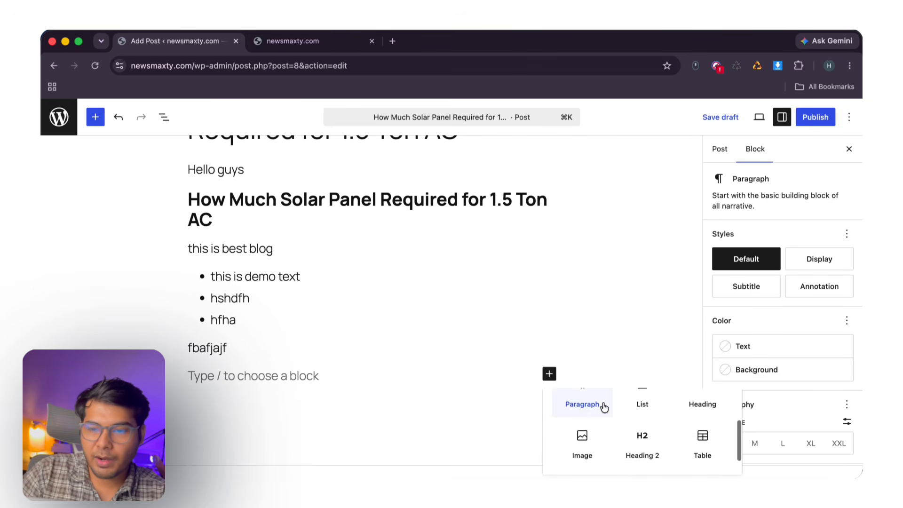
{"action": "scroll", "coordinate": [672, 419], "scroll_direction": "down", "scroll_amount": 2}
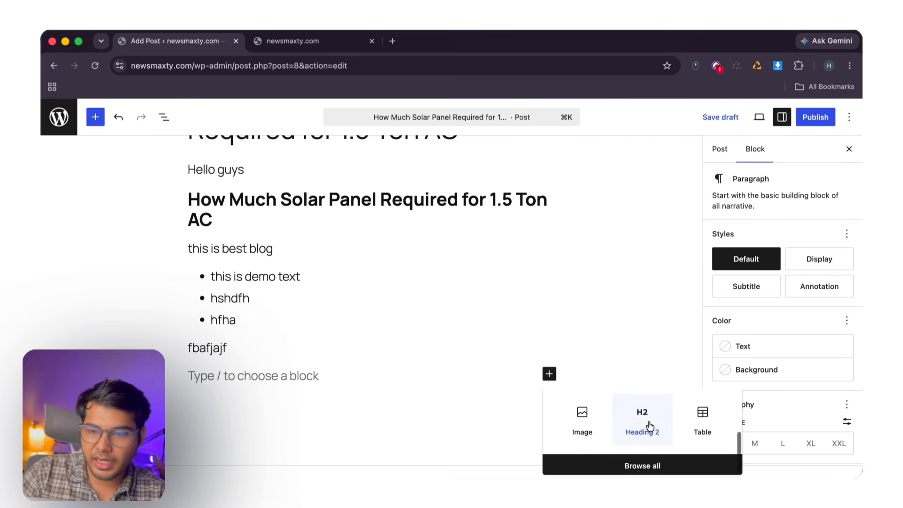
{"action": "scroll", "coordinate": [649, 426], "scroll_direction": "up", "scroll_amount": 1}
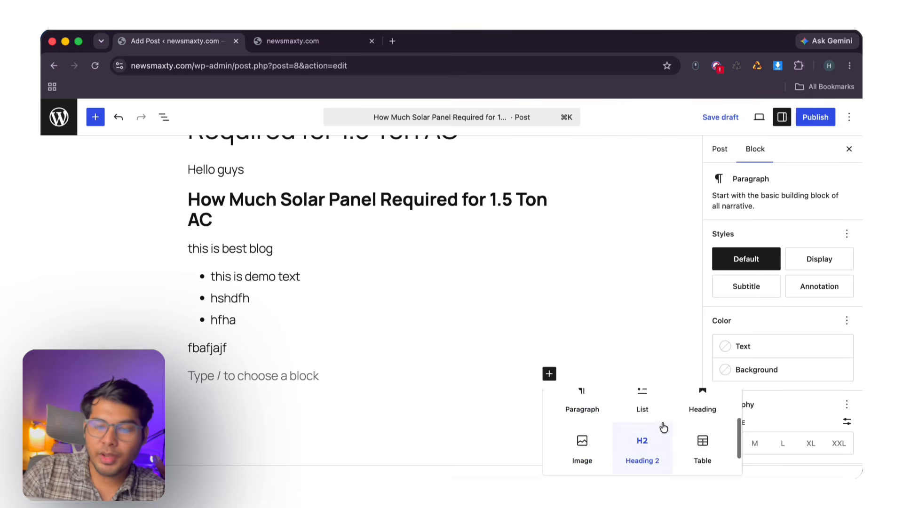
{"action": "scroll", "coordinate": [658, 426], "scroll_direction": "down", "scroll_amount": 1}
{"action": "left_click", "coordinate": [593, 432]}
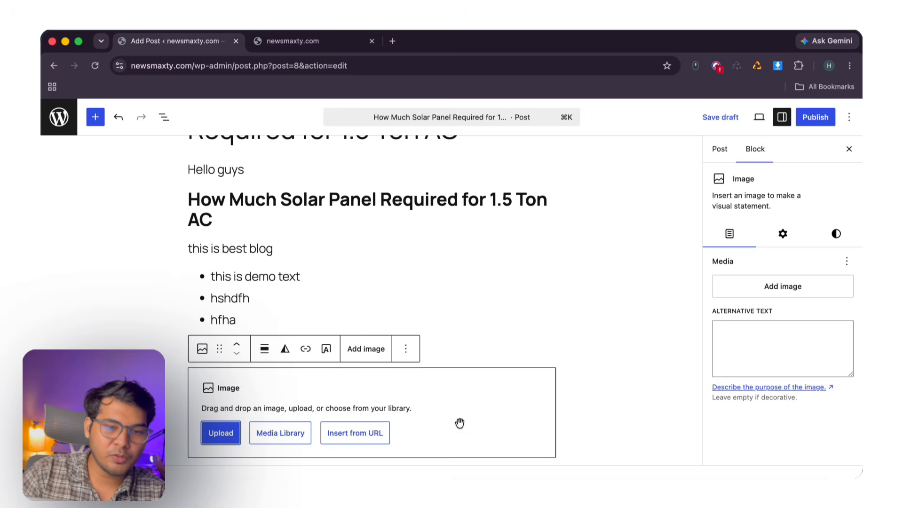
{"action": "scroll", "coordinate": [254, 389], "scroll_direction": "down", "scroll_amount": 2}
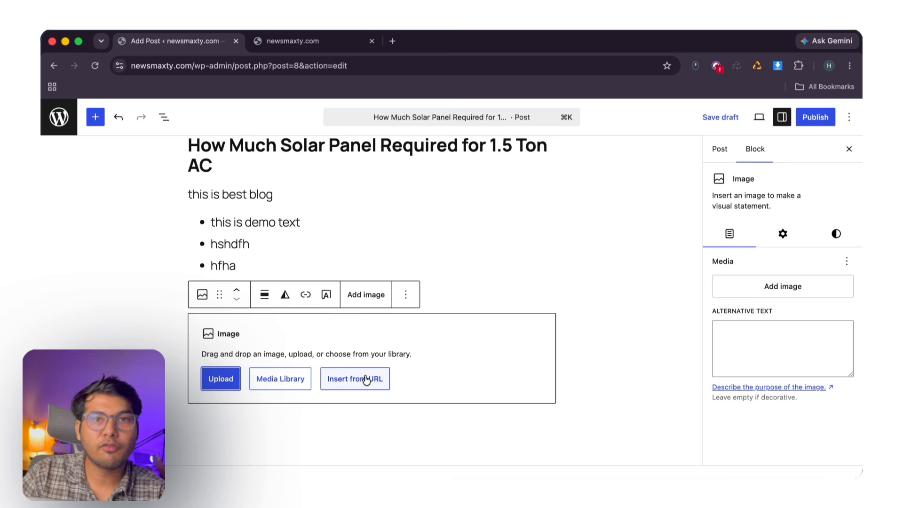
- Upload the JPG "Can you Track Floor on Fitbit Air" from the Downloads folder into the Image block
{"action": "left_click", "coordinate": [227, 384]}
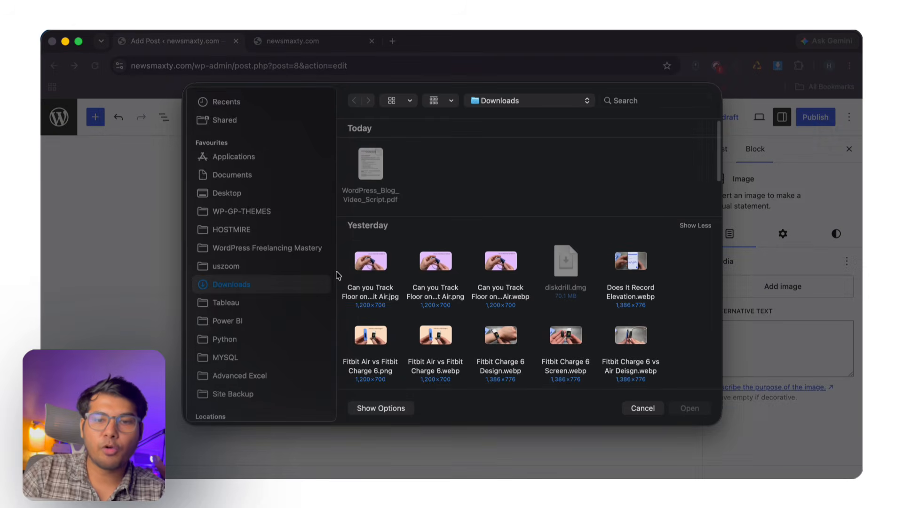
{"action": "left_click", "coordinate": [373, 289]}
{"action": "double_click", "coordinate": [374, 289]}
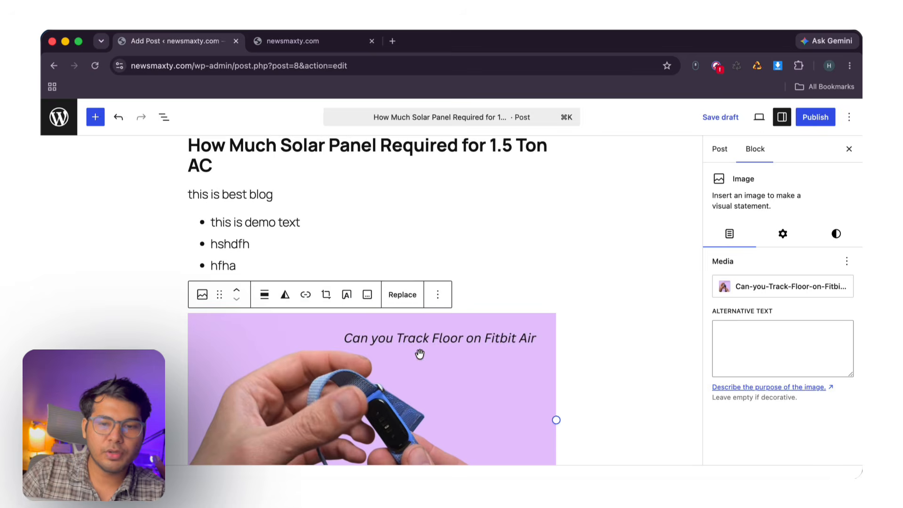
- Try left alignment on the image, and set its alignment to center
{"action": "scroll", "coordinate": [420, 353], "scroll_direction": "down", "scroll_amount": 2}
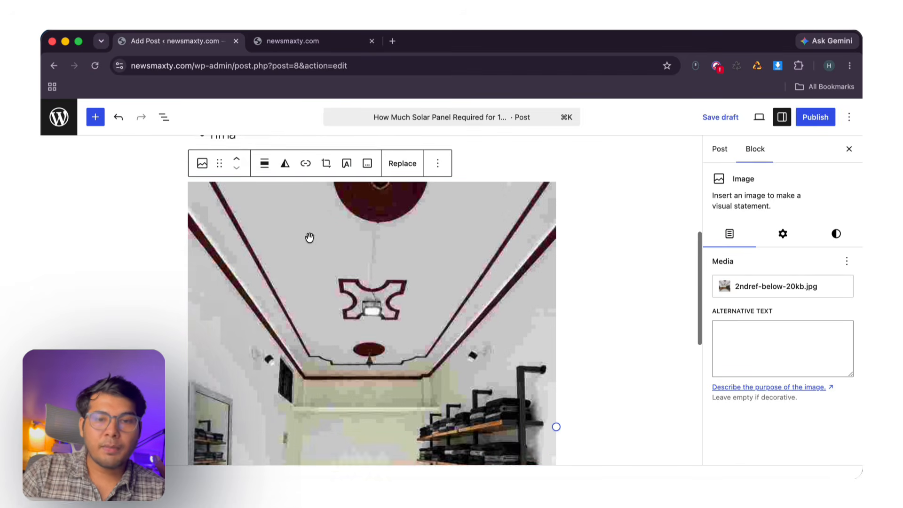
{"action": "scroll", "coordinate": [282, 225], "scroll_direction": "up", "scroll_amount": 1}
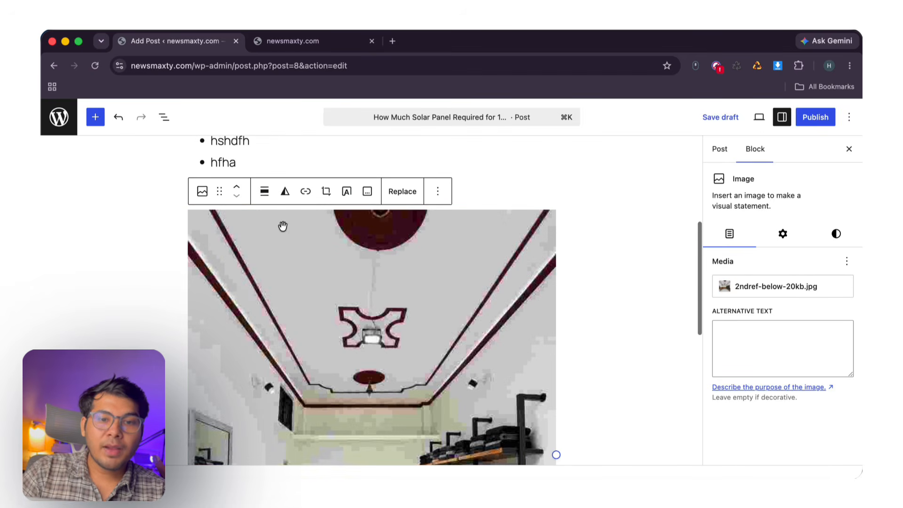
{"action": "left_click", "coordinate": [265, 191]}
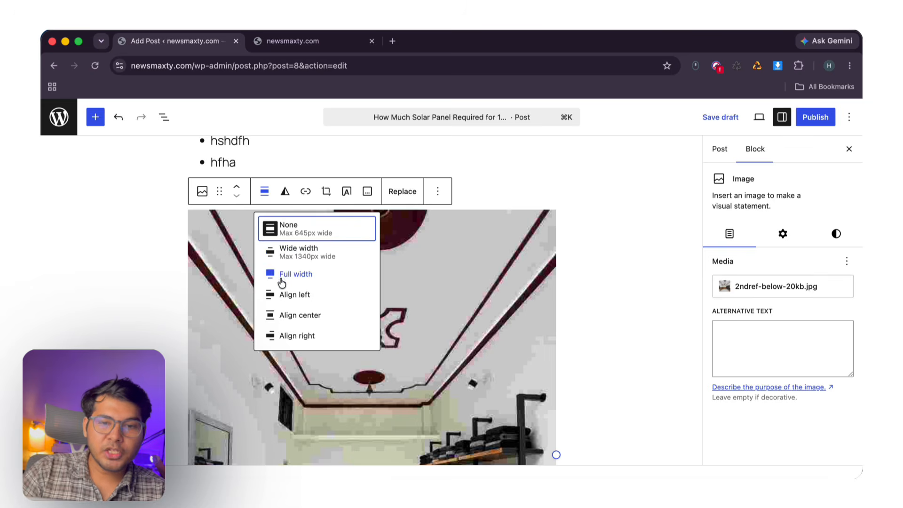
{"action": "left_click", "coordinate": [281, 295]}
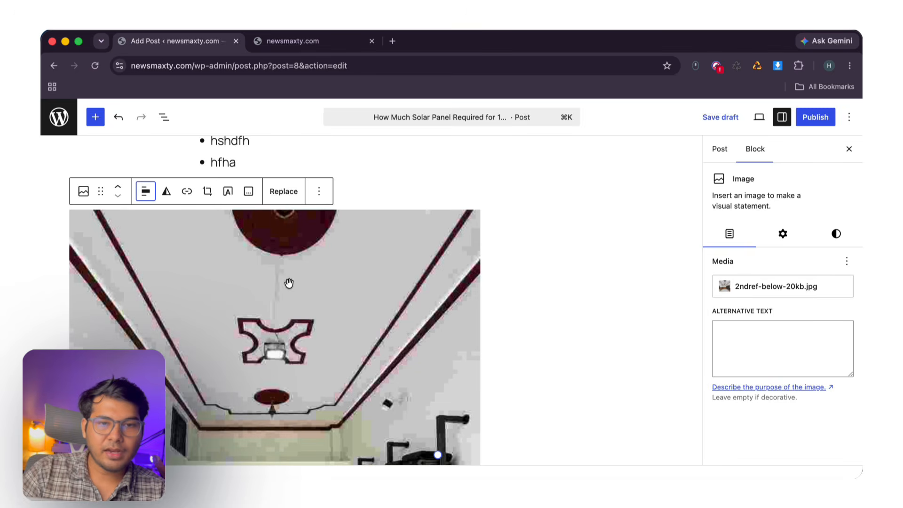
{"action": "left_click", "coordinate": [142, 194]}
{"action": "left_click", "coordinate": [198, 314]}
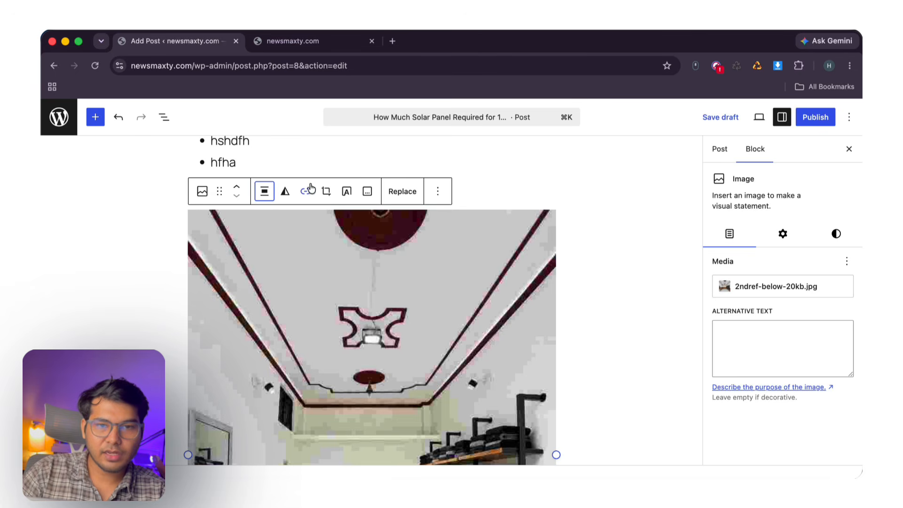
- Enable the image's caption and enter "Credit: Pixels.com" as its text
{"action": "scroll", "coordinate": [355, 261], "scroll_direction": "down", "scroll_amount": 10}
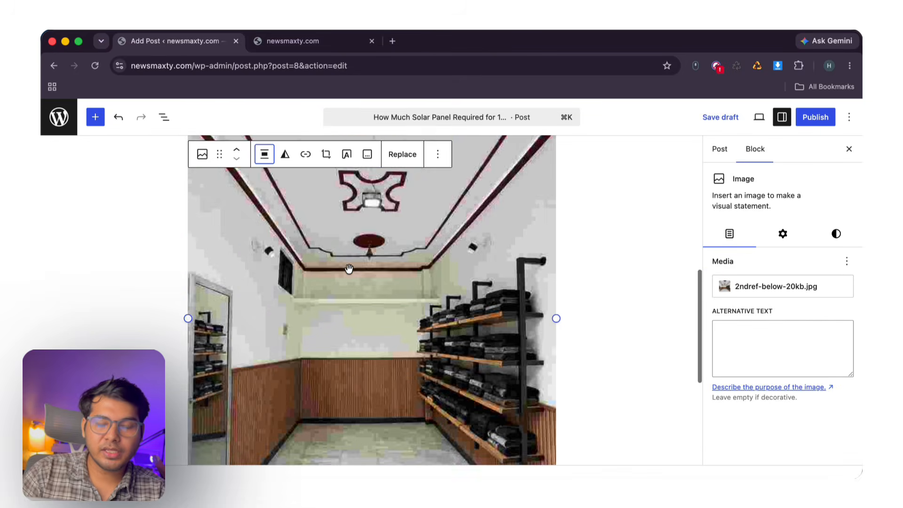
{"action": "scroll", "coordinate": [352, 255], "scroll_direction": "down", "scroll_amount": 2}
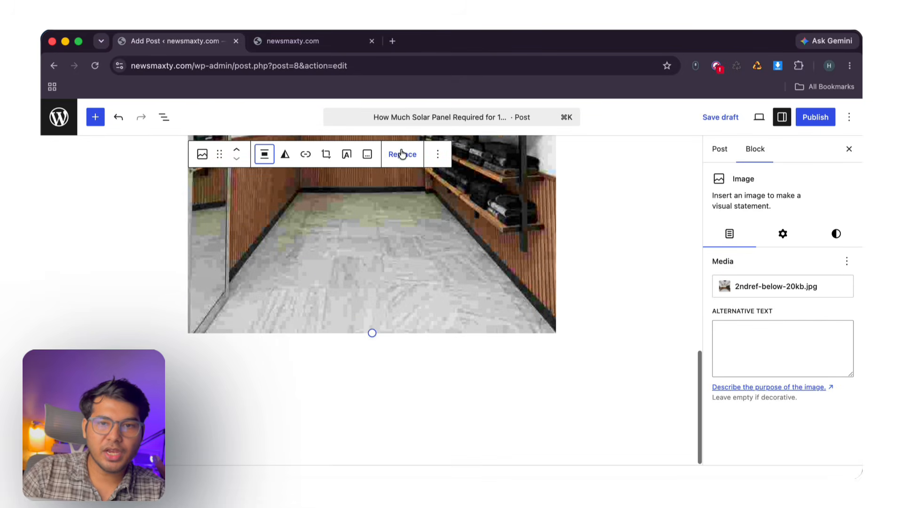
{"action": "left_click", "coordinate": [368, 154]}
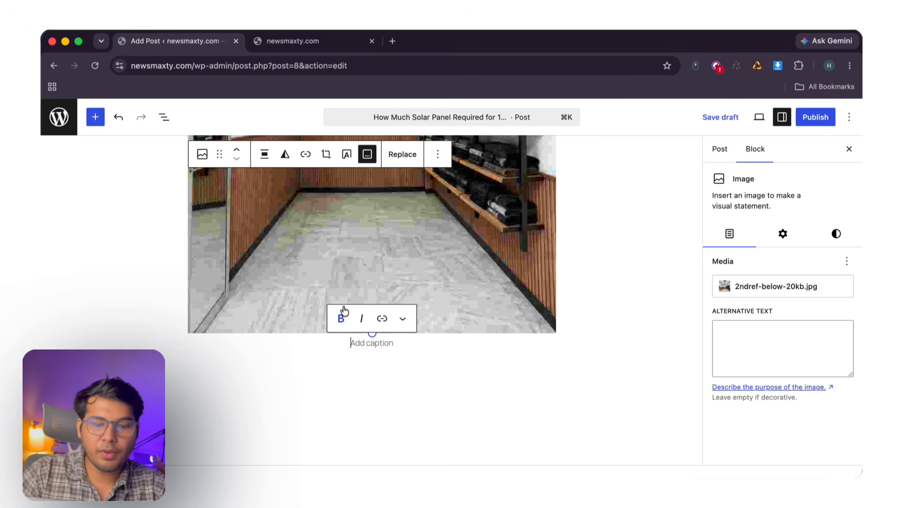
{"action": "type", "text": "Credit"}
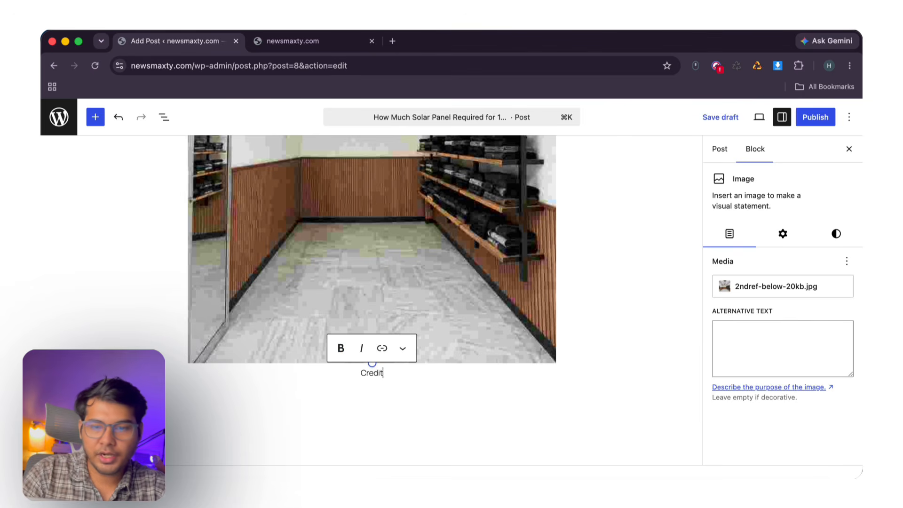
{"action": "type", "text": ": Pix"}
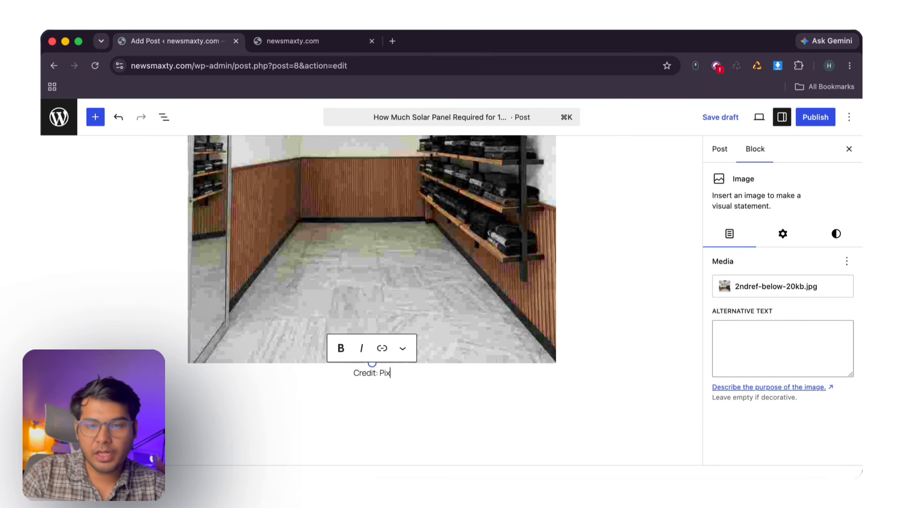
{"action": "type", "text": "els.com"}
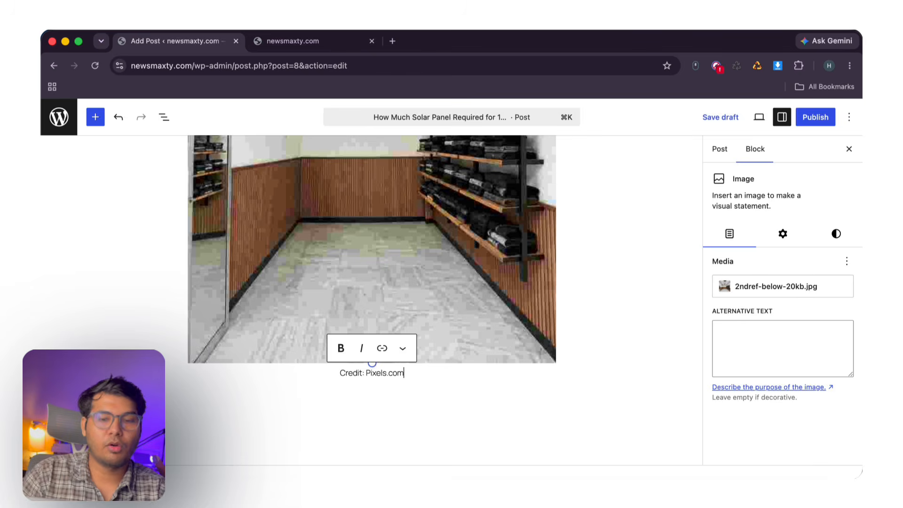
{"action": "left_click", "coordinate": [122, 324]}
{"action": "scroll", "coordinate": [347, 328], "scroll_direction": "up", "scroll_amount": 5}
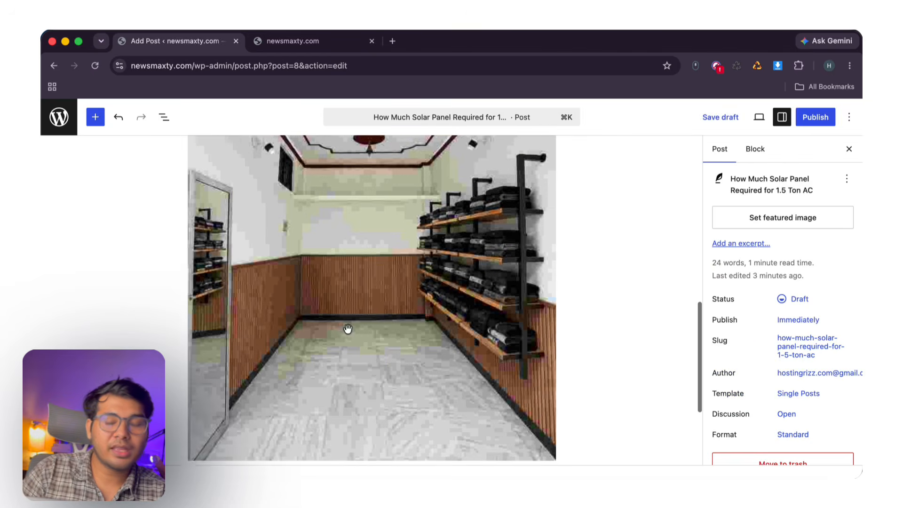
{"action": "scroll", "coordinate": [347, 328], "scroll_direction": "down", "scroll_amount": 5}
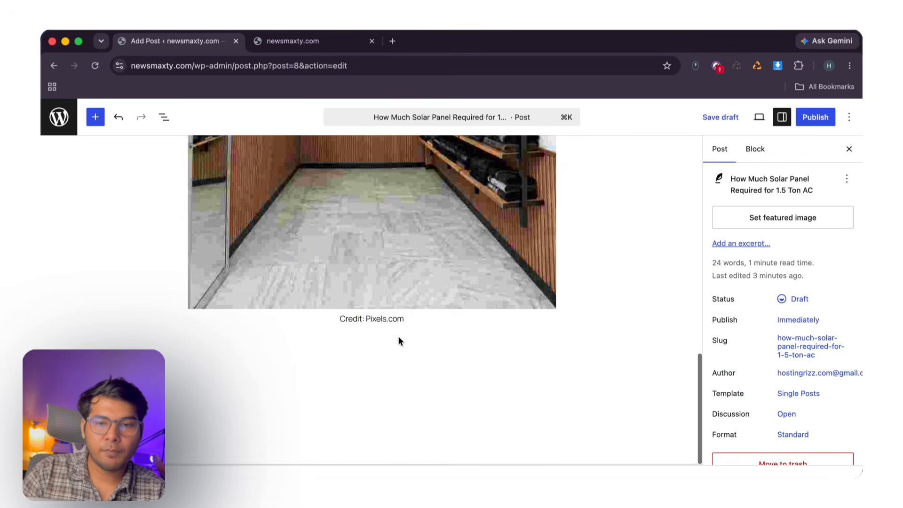
- Look at the image's replacement options and delete the image block from the post
{"action": "left_click", "coordinate": [377, 281]}
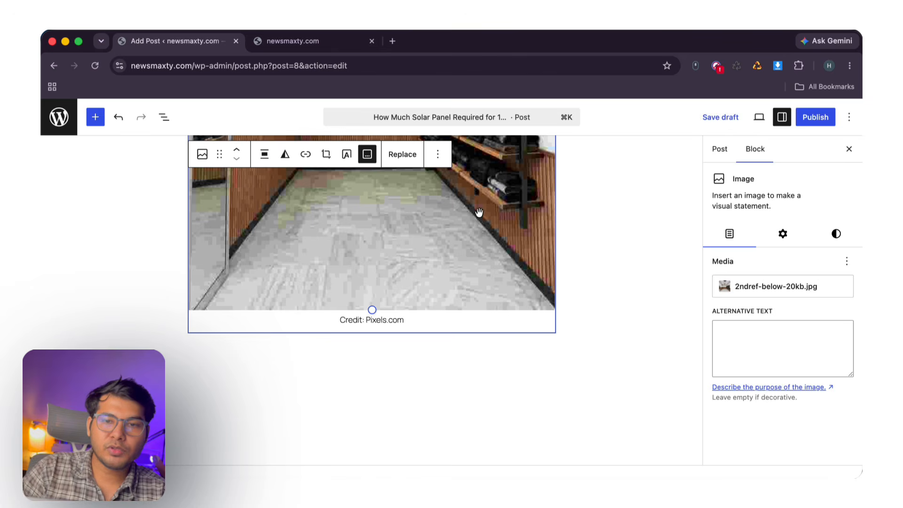
{"action": "left_click", "coordinate": [408, 157]}
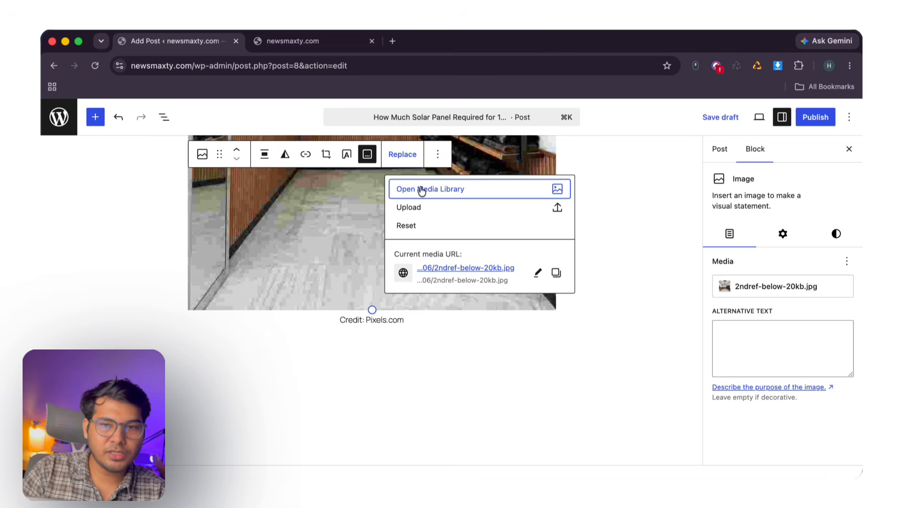
{"action": "left_click", "coordinate": [326, 221]}
{"action": "key", "text": "BackSpace"}
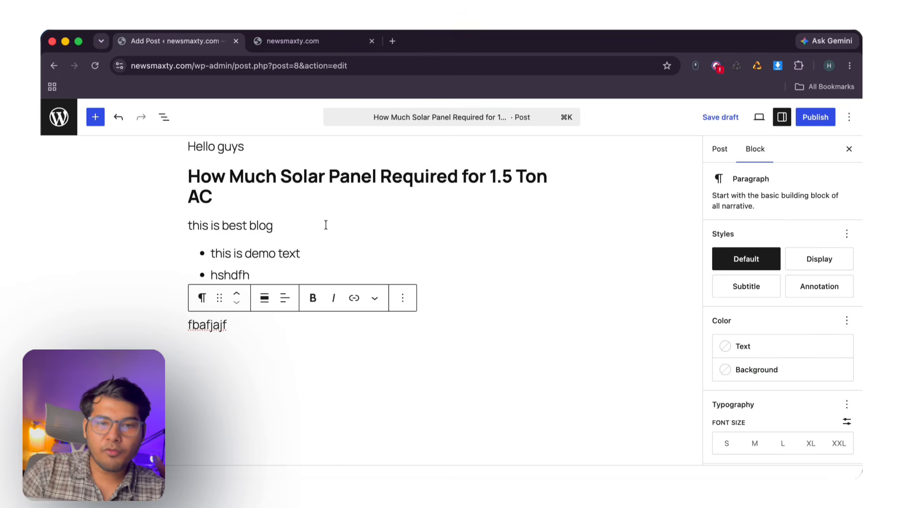
- Insert an Image block below the "fbafjajf" paragraph and fill it with 2ndref-below-20kb from the Media Library
{"action": "key", "text": "Return"}
{"action": "left_click", "coordinate": [549, 323]}
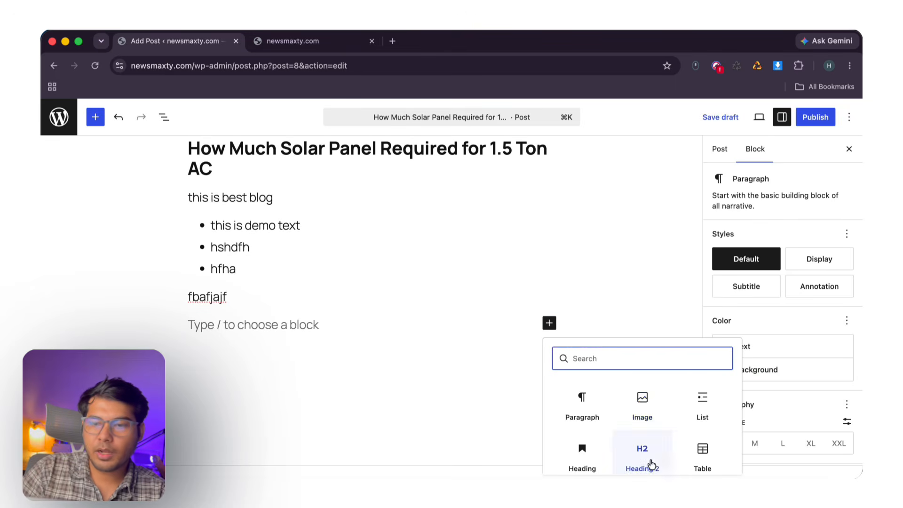
{"action": "left_click", "coordinate": [641, 413]}
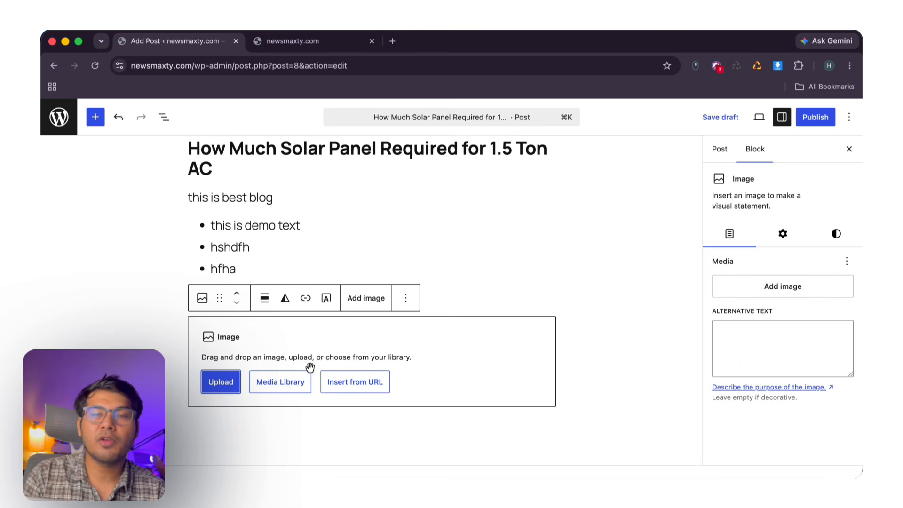
{"action": "left_click", "coordinate": [276, 381]}
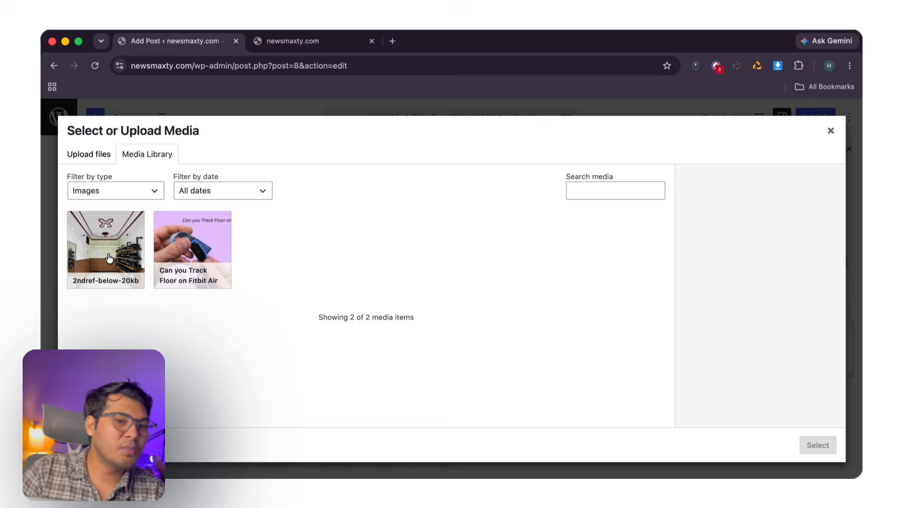
{"action": "left_click", "coordinate": [109, 258]}
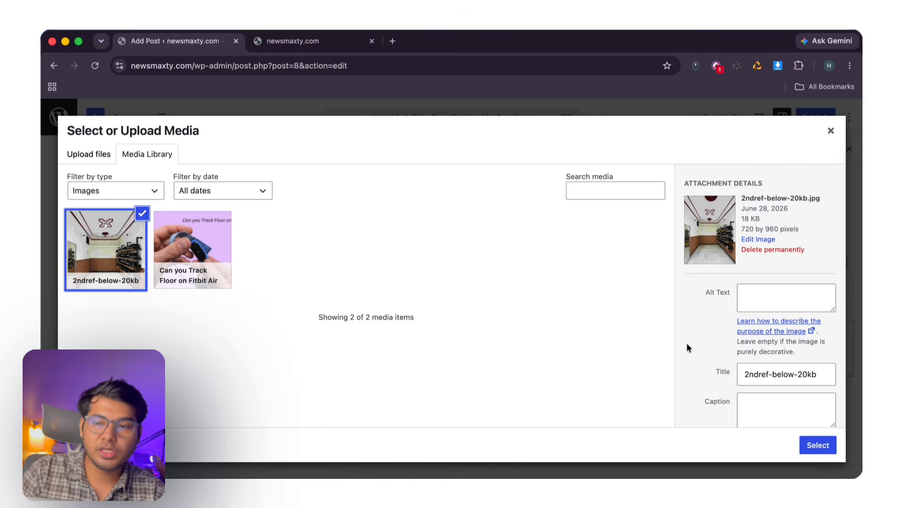
{"action": "left_click", "coordinate": [830, 445]}
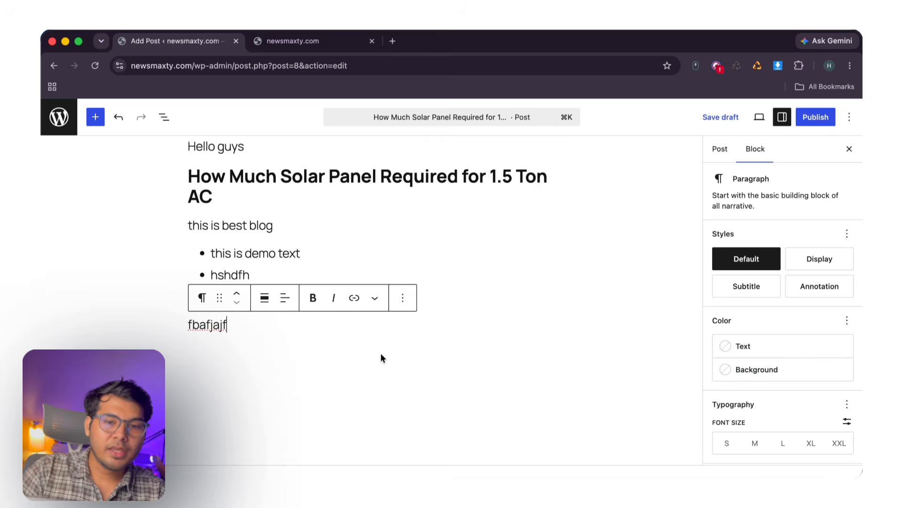
- Insert an empty Image block below the "fbafjajf" paragraph and look at its option to insert from a URL
{"action": "key", "text": "Return"}
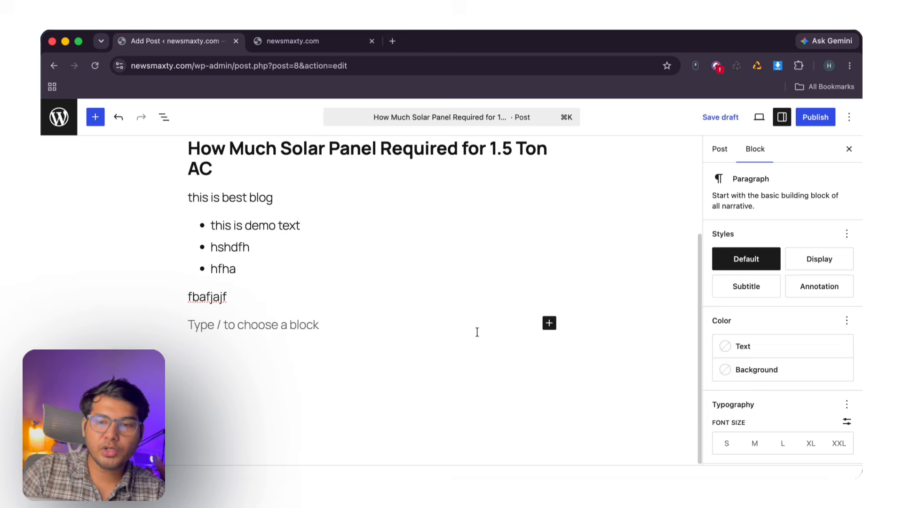
{"action": "left_click", "coordinate": [549, 323]}
{"action": "left_click", "coordinate": [641, 405]}
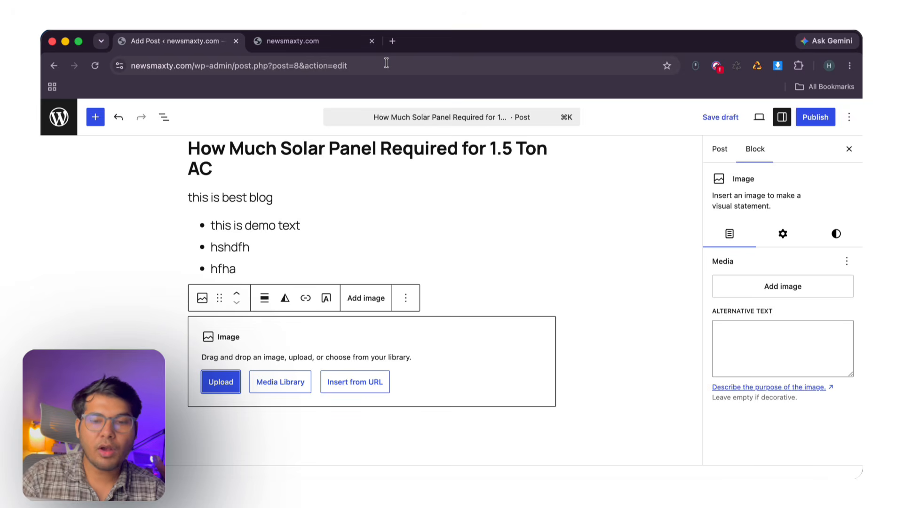
{"action": "left_click", "coordinate": [344, 390]}
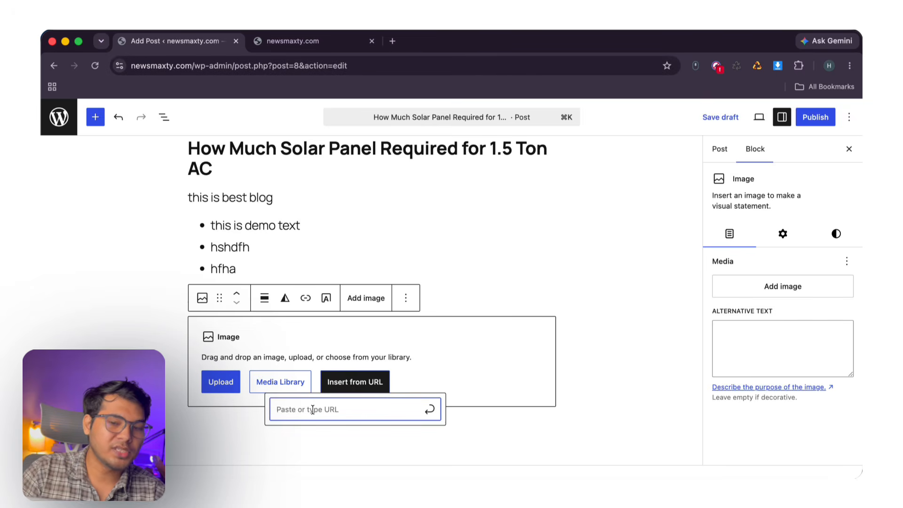
{"action": "left_click", "coordinate": [429, 409]}
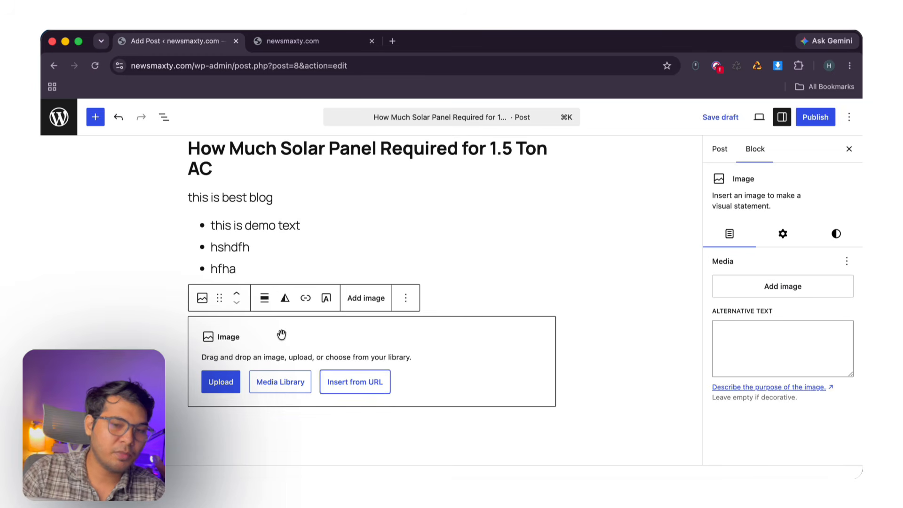
{"action": "left_click", "coordinate": [282, 337]}
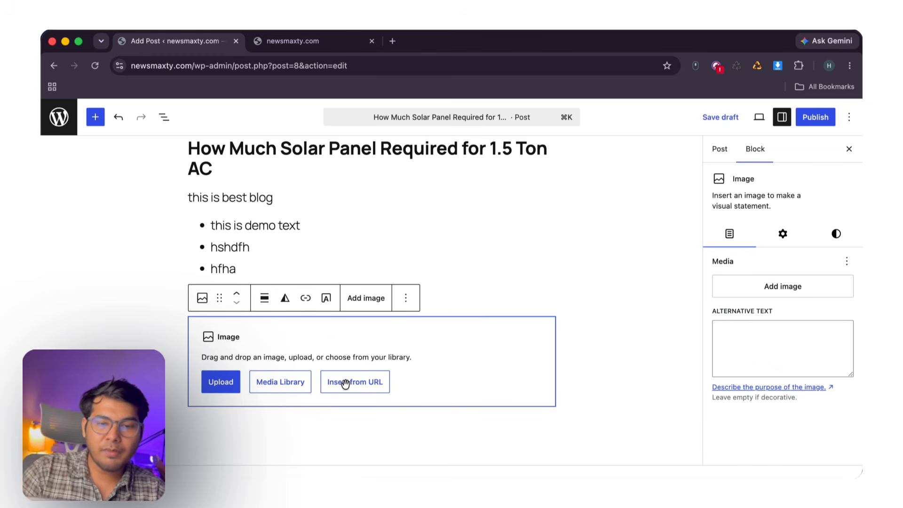
- Insert a table with 2 columns and 3 rows below the empty Image block
{"action": "scroll", "coordinate": [346, 390], "scroll_direction": "down", "scroll_amount": 3}
{"action": "left_click", "coordinate": [346, 401]}
{"action": "left_click", "coordinate": [549, 353]}
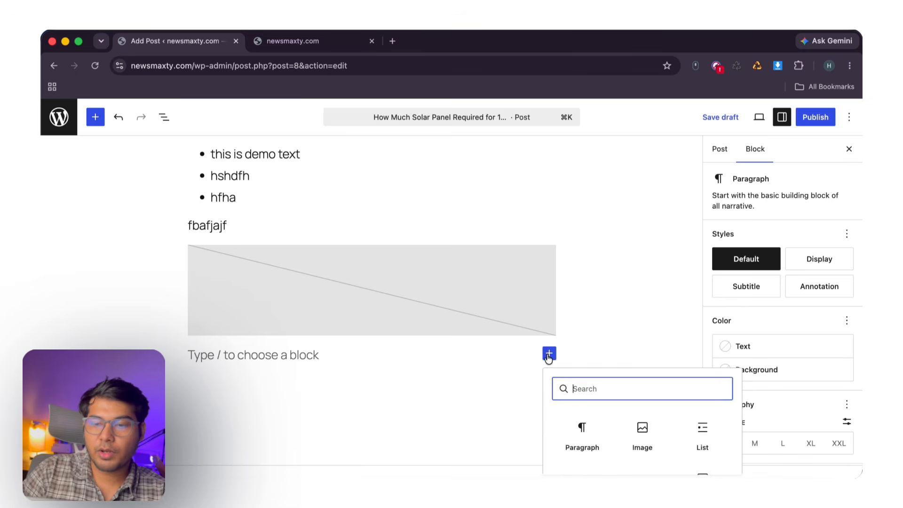
{"action": "scroll", "coordinate": [695, 418], "scroll_direction": "down", "scroll_amount": 3}
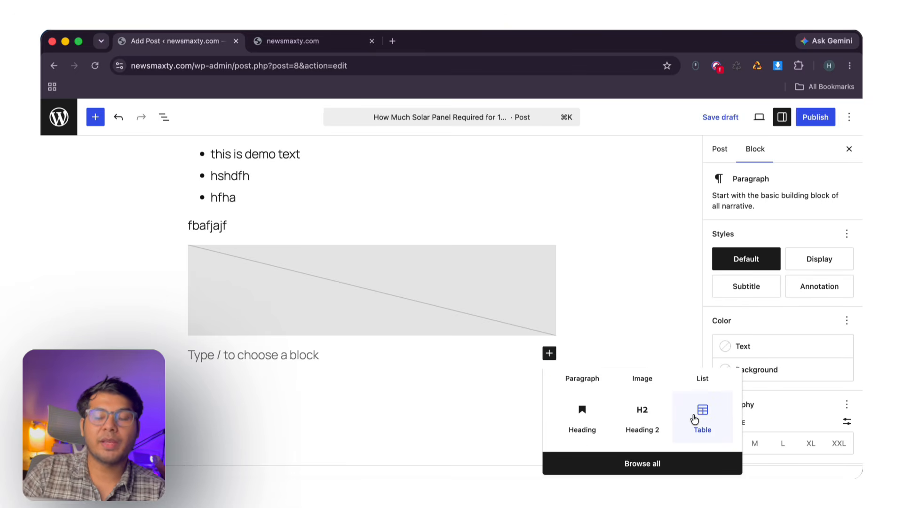
{"action": "left_click", "coordinate": [694, 418]}
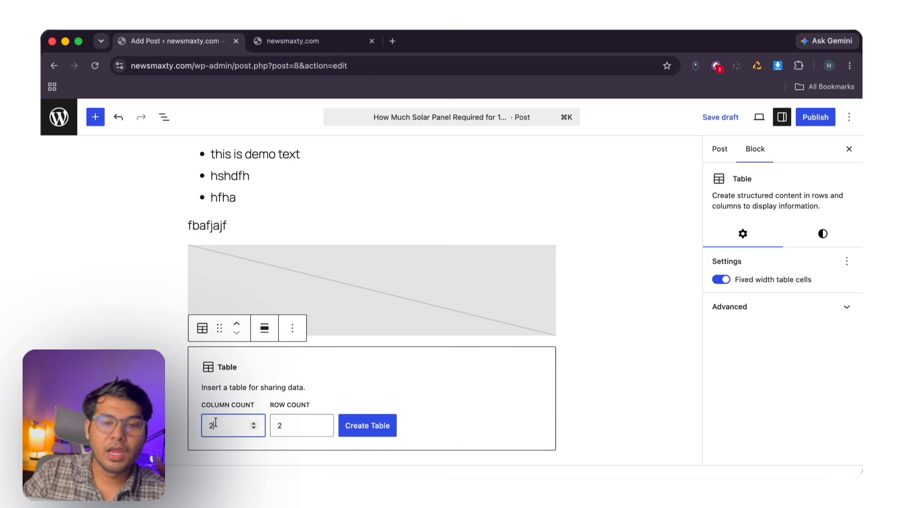
{"action": "left_click_drag", "start_coordinate": [217, 424], "coordinate": [198, 422]}
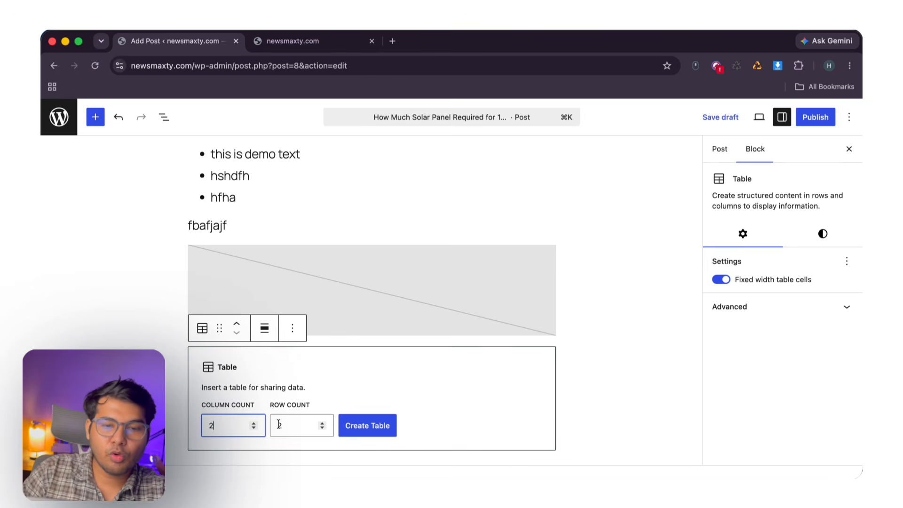
{"action": "left_click", "coordinate": [323, 422]}
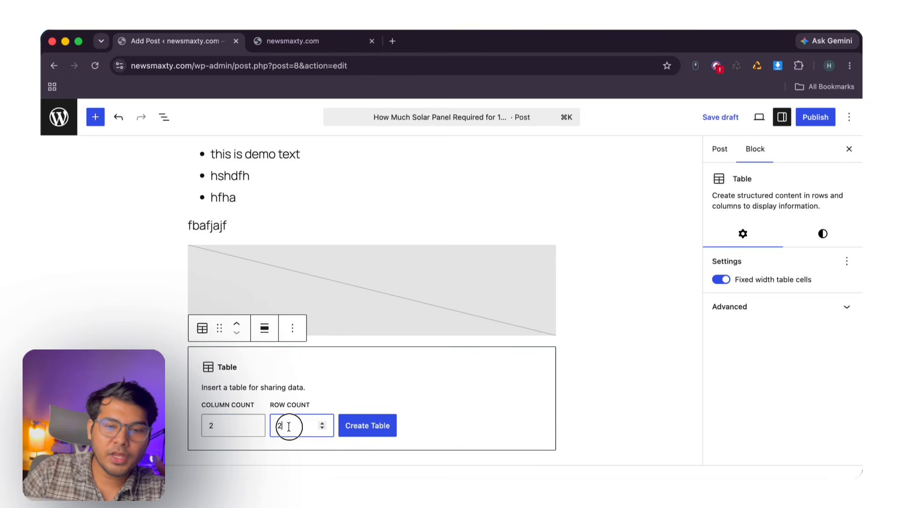
{"action": "left_click", "coordinate": [362, 427]}
{"action": "scroll", "coordinate": [348, 367], "scroll_direction": "down", "scroll_amount": 3}
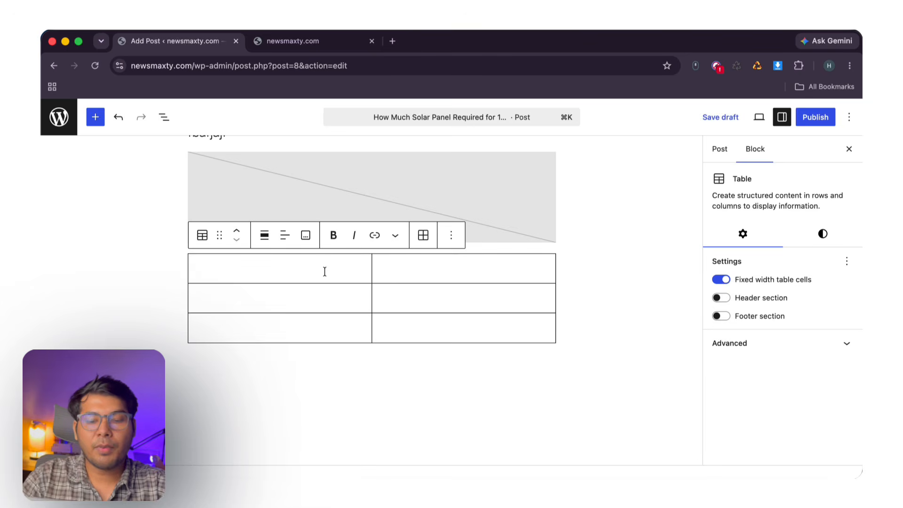
- Enter "Name" and "Price" in the table's first row and make both headings bold
{"action": "type", "text": "Co"}
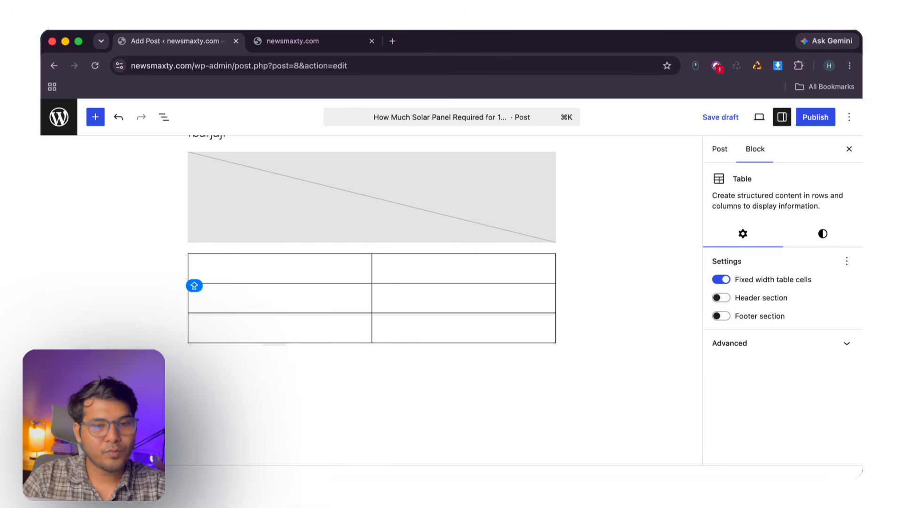
{"action": "type", "text": "Name"}
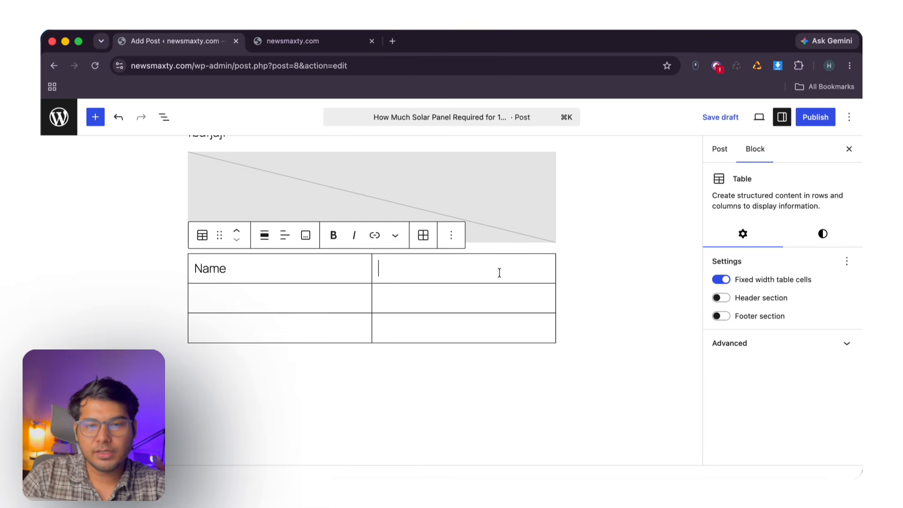
{"action": "type", "text": "Price"}
{"action": "double_click", "coordinate": [461, 272]}
{"action": "key", "text": "super+b"}
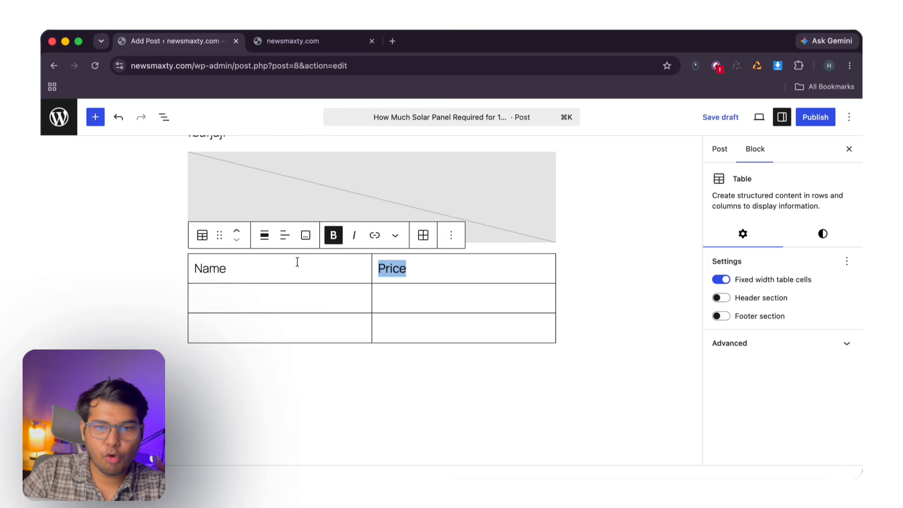
{"action": "double_click", "coordinate": [209, 267]}
{"action": "key", "text": "super+b"}
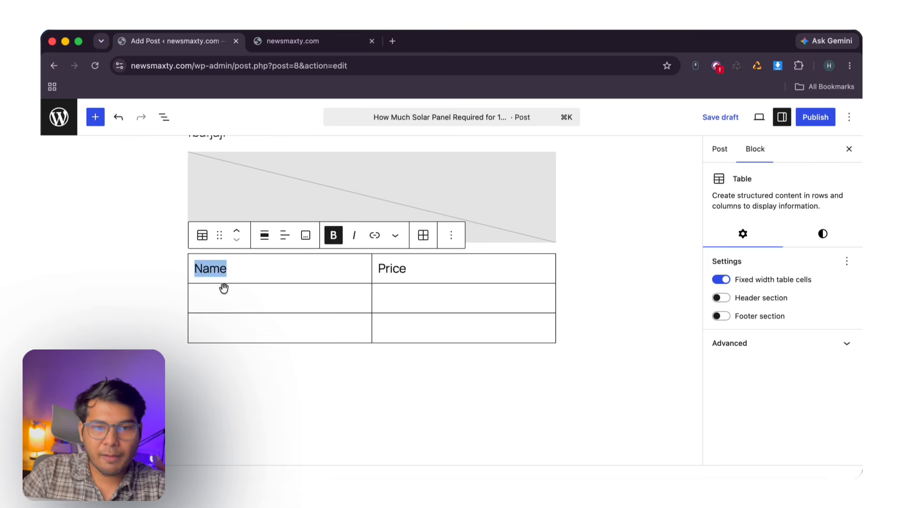
- Fill the table's second row with "1. Tata Solar" and the price "Rs 50,000"
{"action": "left_click", "coordinate": [228, 301]}
{"action": "type", "text": "1. T"}
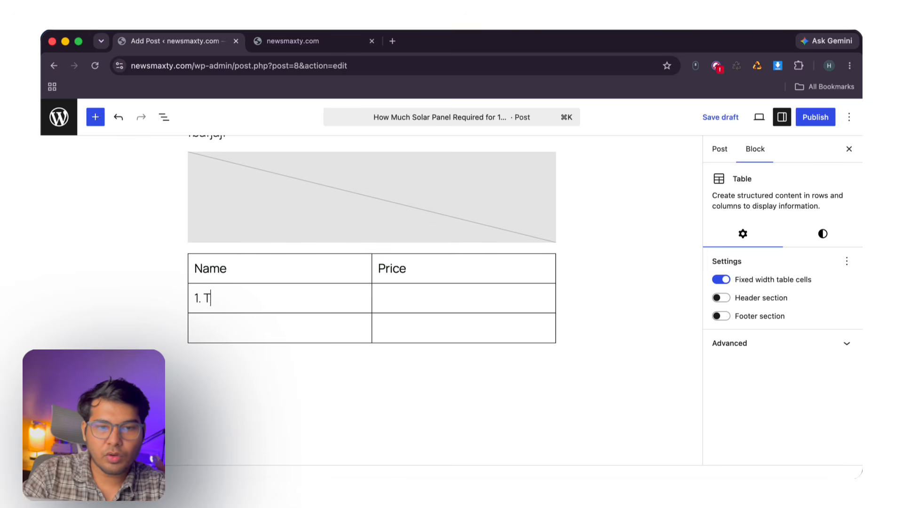
{"action": "type", "text": "ata AS"}
{"action": "key", "text": "BackSpace"}
{"action": "key", "text": "BackSpace"}
{"action": "type", "text": "Solar"}
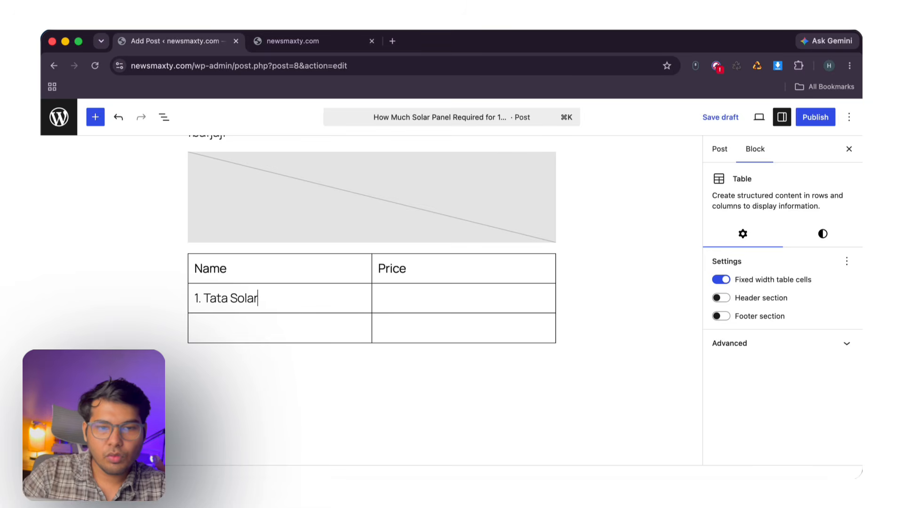
{"action": "right_click", "coordinate": [240, 197]}
{"action": "left_click", "coordinate": [486, 303]}
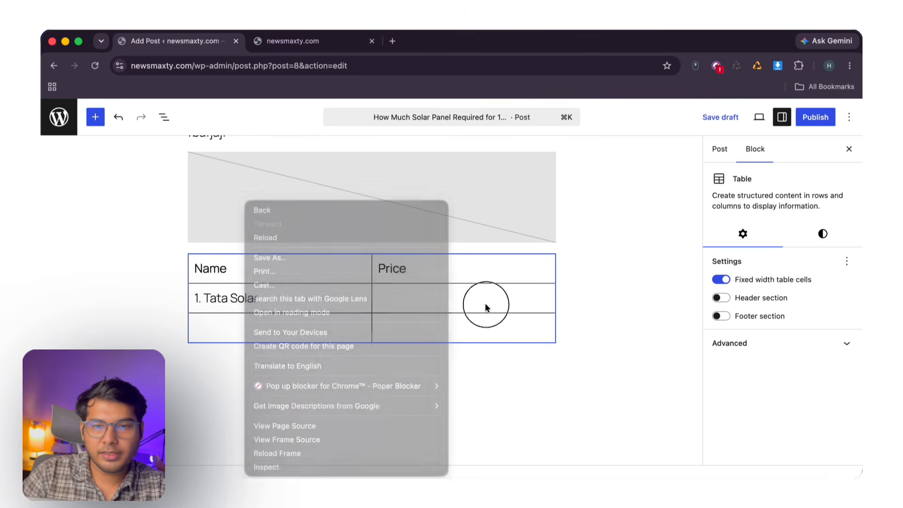
{"action": "type", "text": "Rs "}
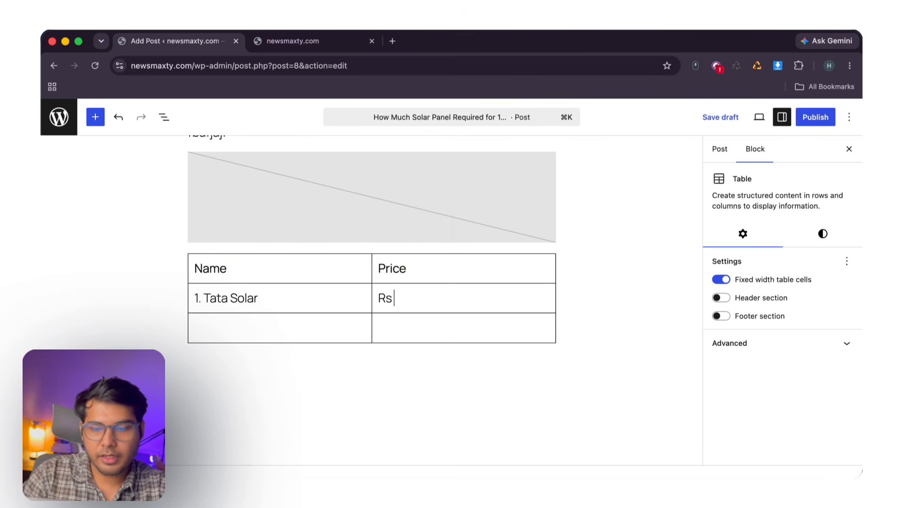
{"action": "type", "text": "50,000"}
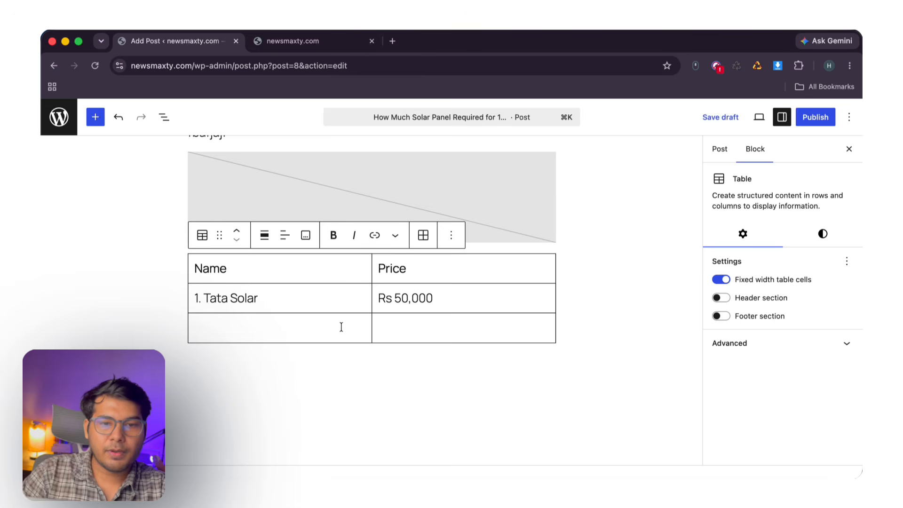
- Fill the table's third row with "2. Adani Solar" and the price "Rs 1,00,0000"
{"action": "type", "text": "2. A"}
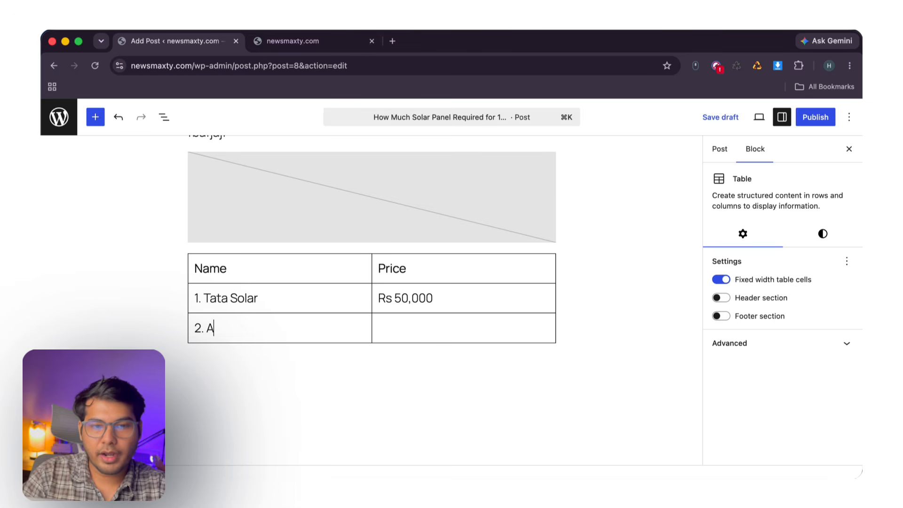
{"action": "type", "text": "dani SOla"}
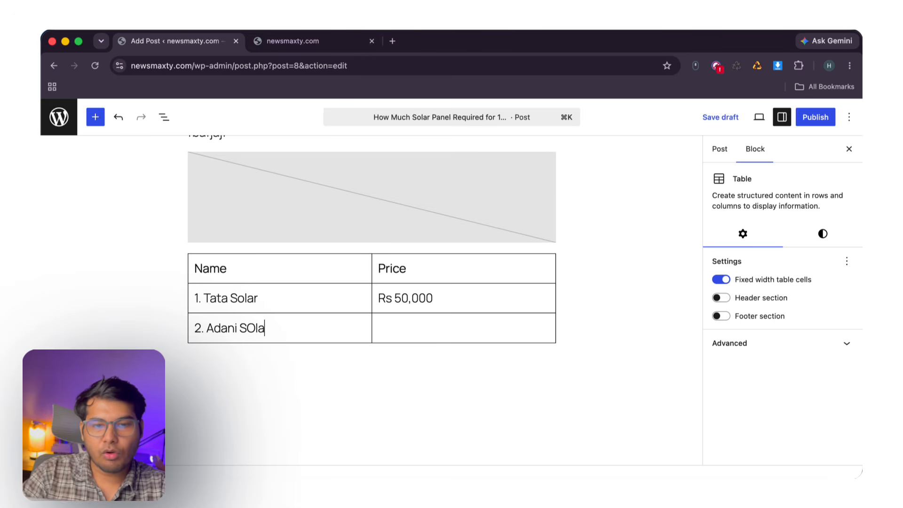
{"action": "type", "text": "r"}
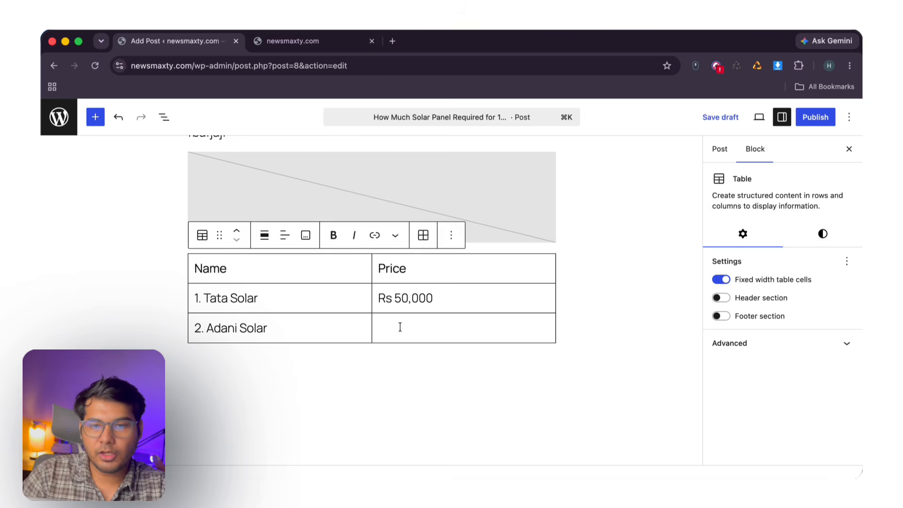
{"action": "left_click", "coordinate": [405, 328]}
{"action": "type", "text": "Rs 10"}
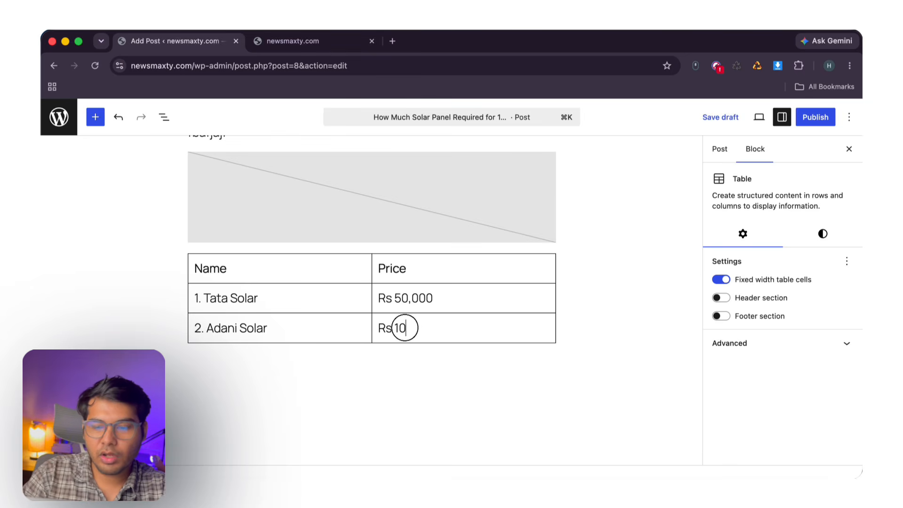
{"action": "type", "text": ",000"}
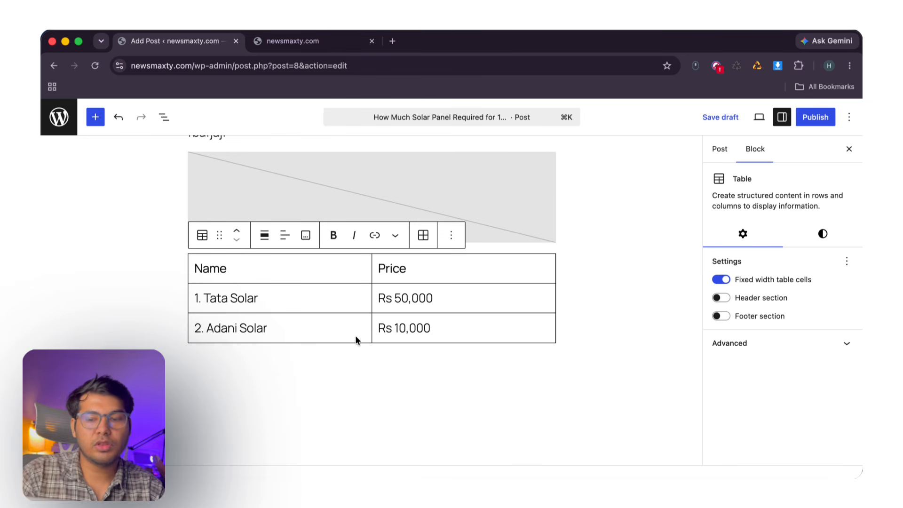
{"action": "type", "text": "0"}
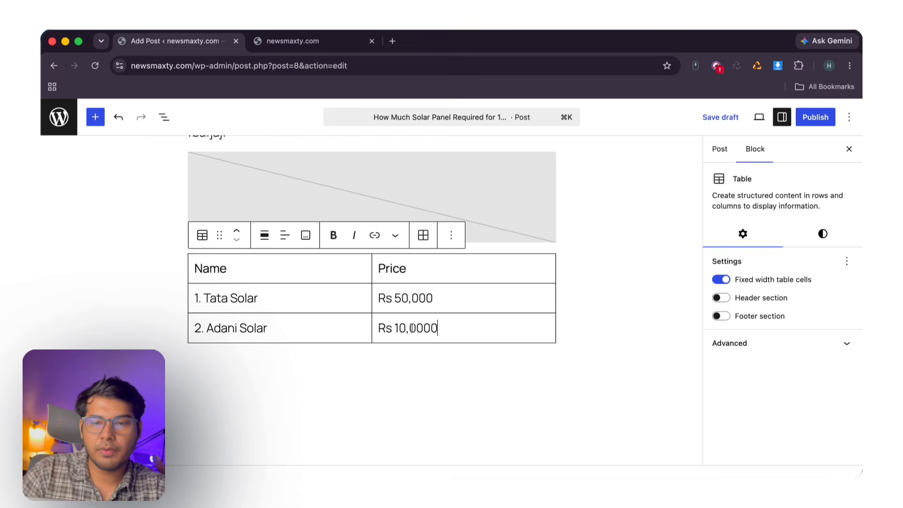
{"action": "left_click", "coordinate": [412, 328]}
{"action": "type", "text": ",0"}
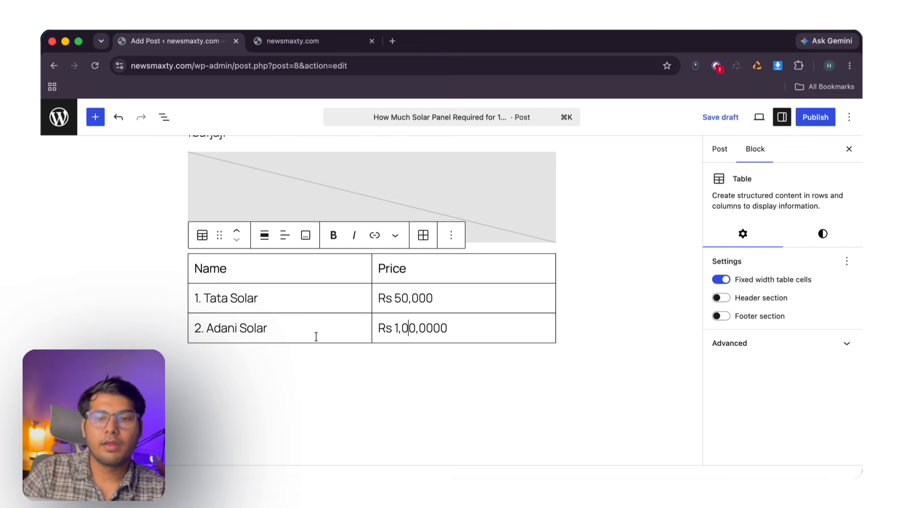
{"action": "left_click", "coordinate": [442, 350]}
{"action": "left_click", "coordinate": [470, 324]}
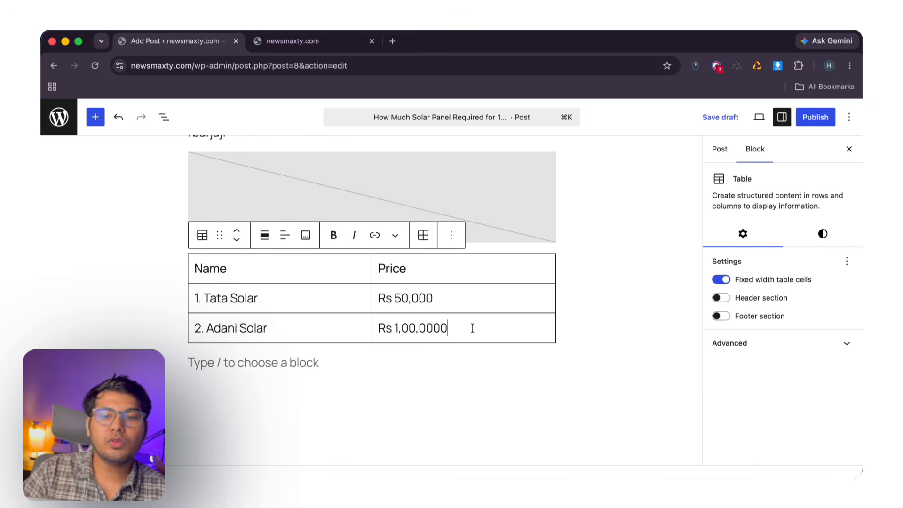
- Correct the Adani Solar price in the table to Rs 1,00,000
{"action": "key", "text": "BackSpace"}
{"action": "left_click", "coordinate": [177, 316]}
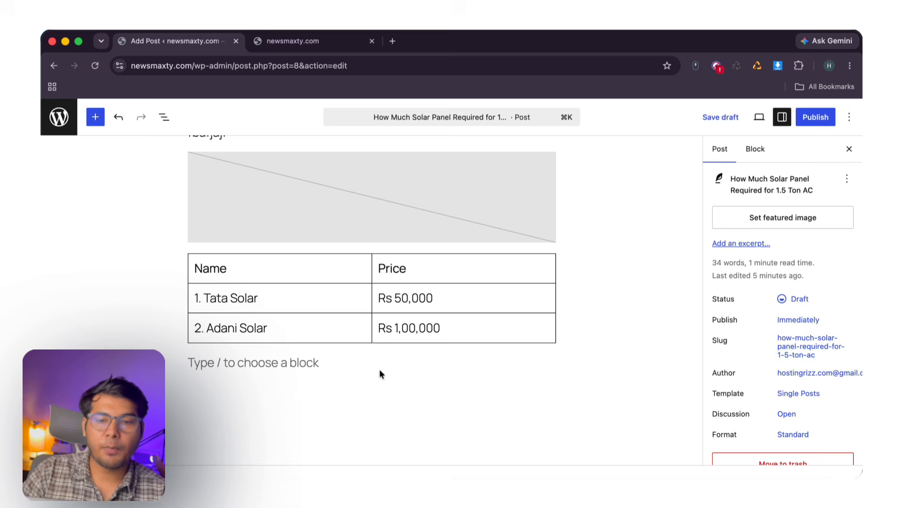
- Open the full block library from the empty paragraph below the table and review the post's content
{"action": "left_click", "coordinate": [433, 358]}
{"action": "left_click", "coordinate": [548, 360]}
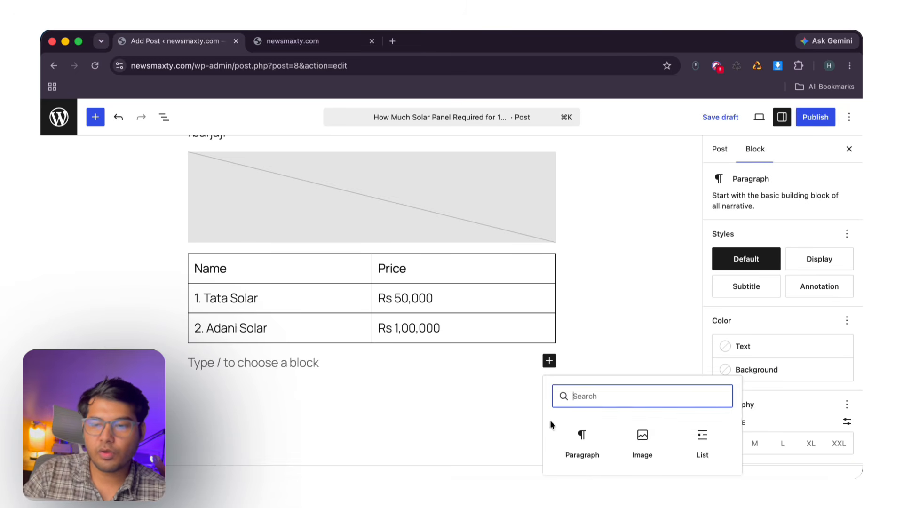
{"action": "scroll", "coordinate": [550, 423], "scroll_direction": "down", "scroll_amount": 3}
{"action": "left_click", "coordinate": [644, 463]}
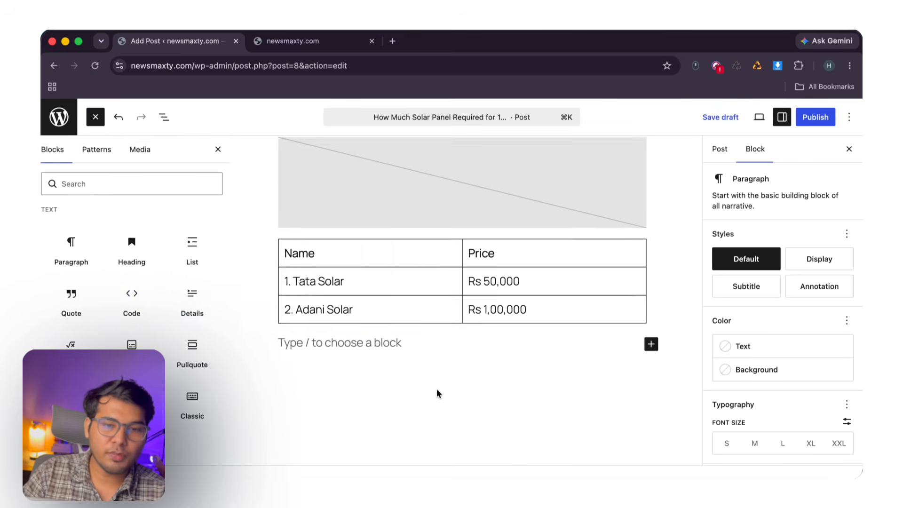
{"action": "scroll", "coordinate": [161, 312], "scroll_direction": "down", "scroll_amount": 5}
{"action": "scroll", "coordinate": [161, 312], "scroll_direction": "down", "scroll_amount": 3}
{"action": "scroll", "coordinate": [218, 307], "scroll_direction": "up", "scroll_amount": 10}
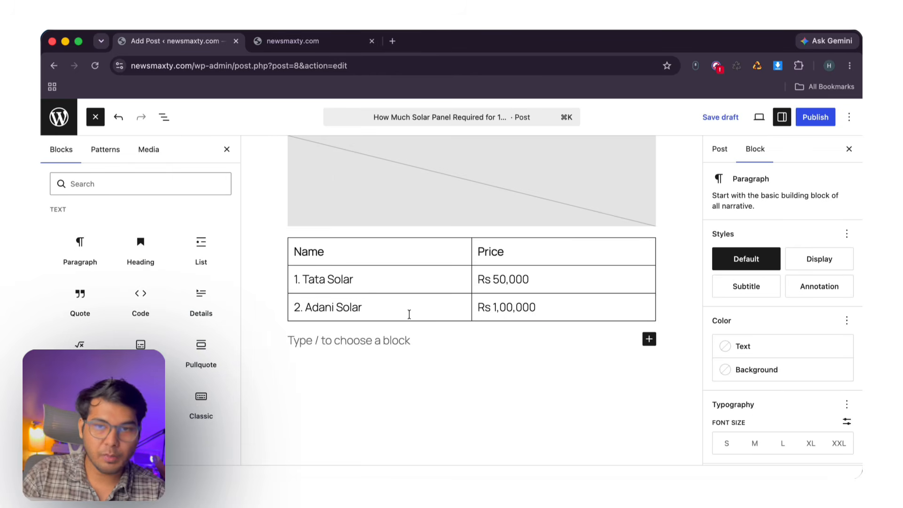
{"action": "scroll", "coordinate": [409, 313], "scroll_direction": "up", "scroll_amount": 10}
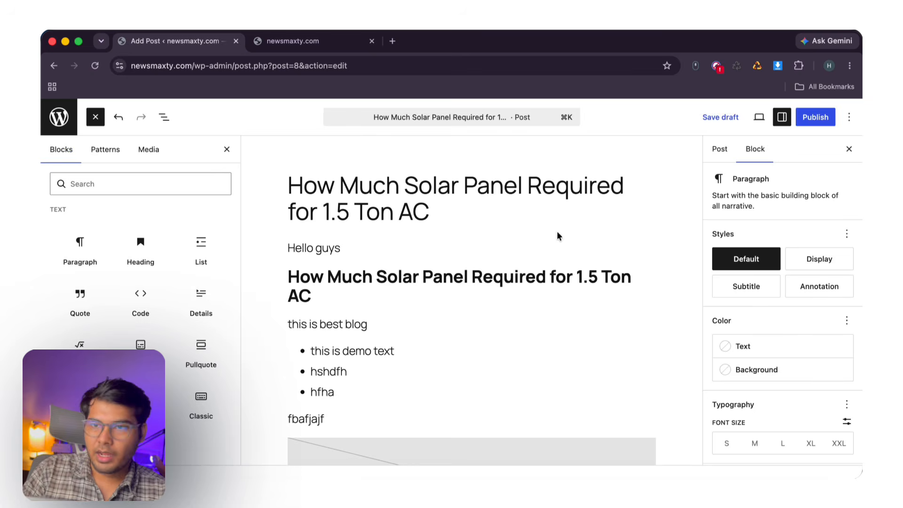
- Show the post-level settings, save the post as a draft and review its content
{"action": "left_click", "coordinate": [719, 149]}
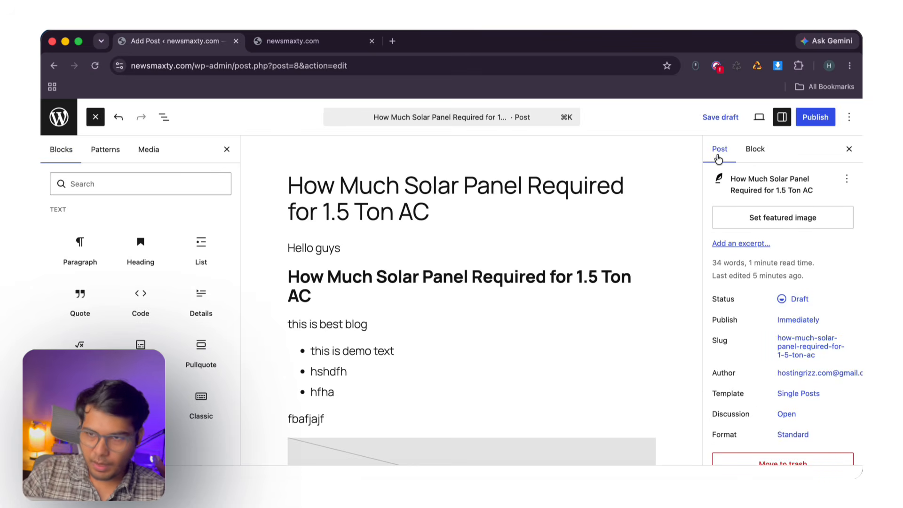
{"action": "left_click", "coordinate": [721, 117]}
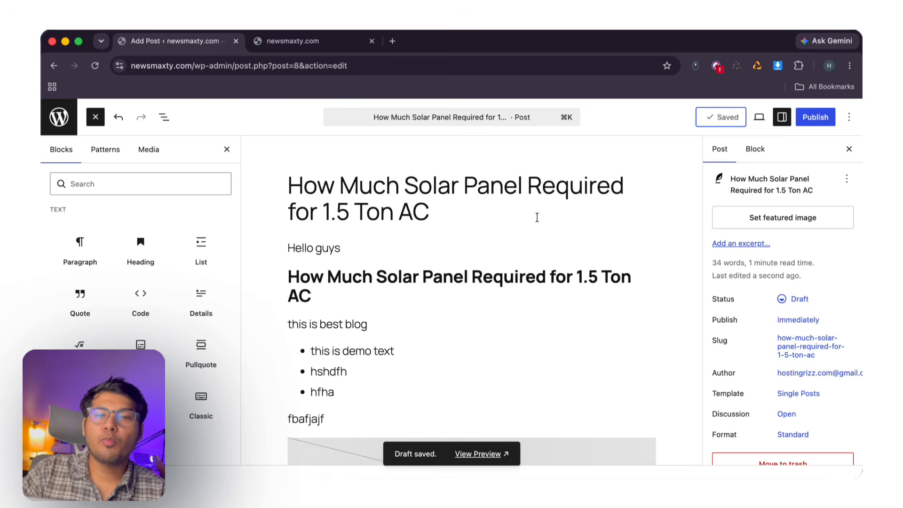
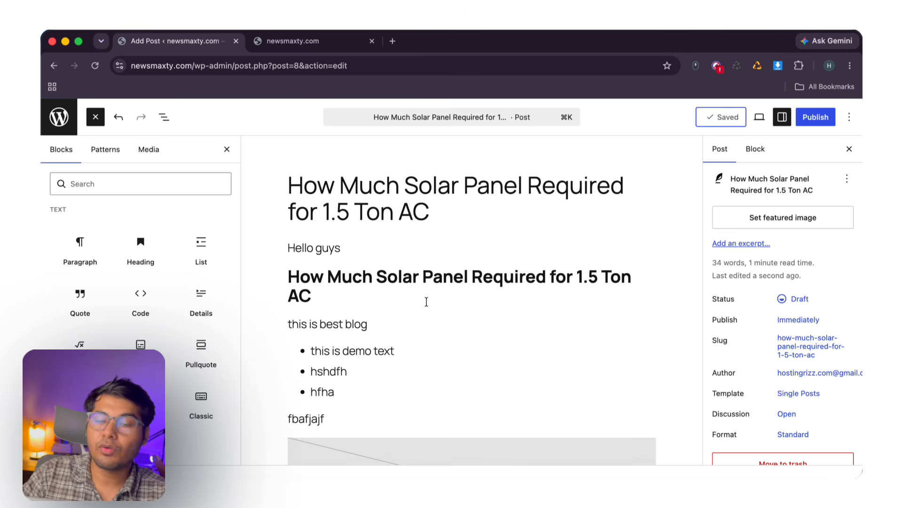
{"action": "scroll", "coordinate": [418, 347], "scroll_direction": "down", "scroll_amount": 5}
{"action": "scroll", "coordinate": [472, 347], "scroll_direction": "up", "scroll_amount": 5}
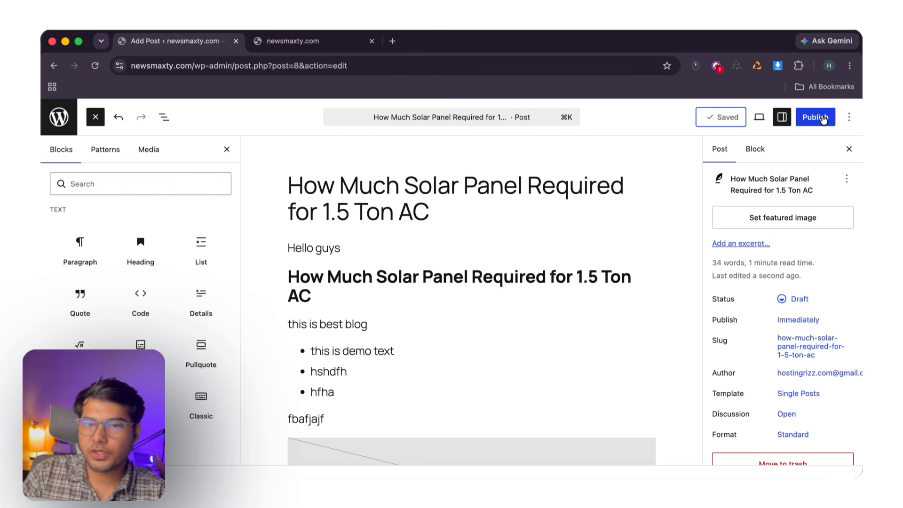
- Reload the newsmaxty.com blog page to check which posts are live
{"action": "mouse_move", "coordinate": [489, 309]}
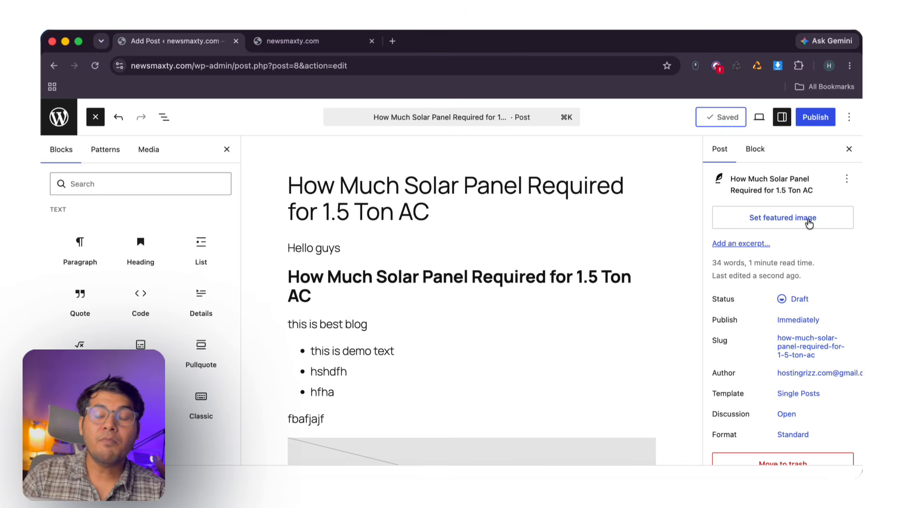
{"action": "left_click", "coordinate": [287, 42]}
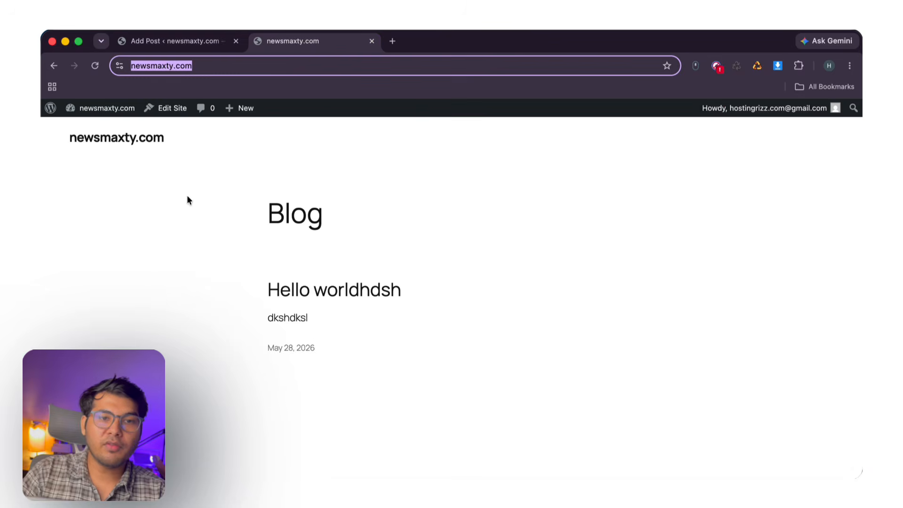
{"action": "left_click", "coordinate": [94, 65]}
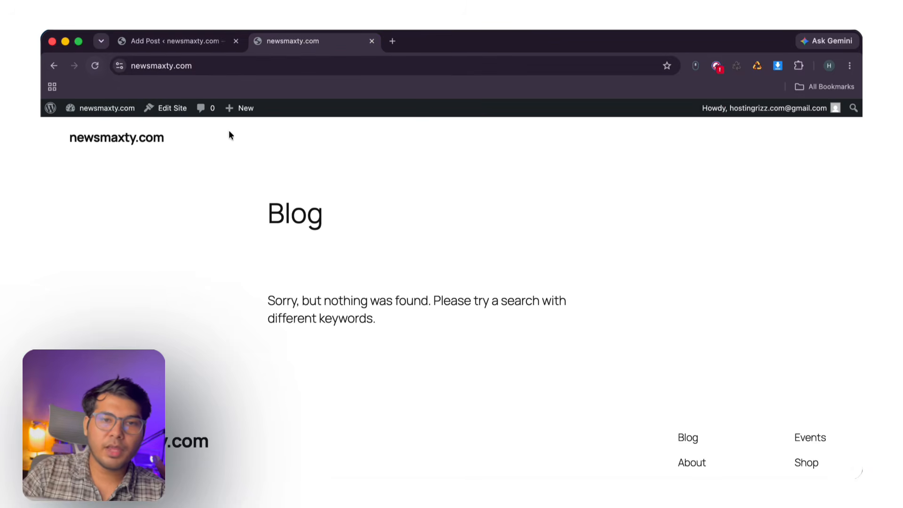
- Return to the editor and publish the solar panel post
{"action": "left_click", "coordinate": [199, 45]}
{"action": "left_click", "coordinate": [815, 117]}
{"action": "left_click", "coordinate": [814, 118]}
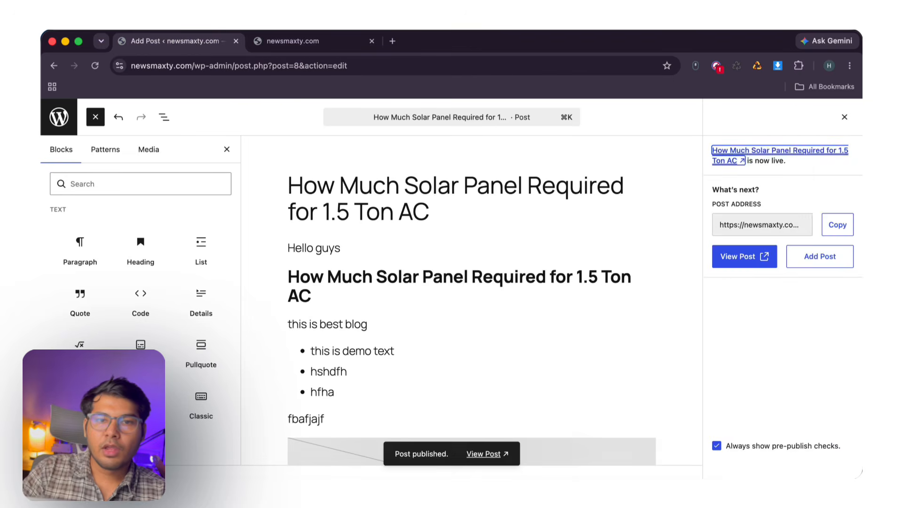
- Reload the newsmaxty.com blog page and examine how the published post appears
{"action": "left_click", "coordinate": [276, 42]}
{"action": "left_click", "coordinate": [96, 66]}
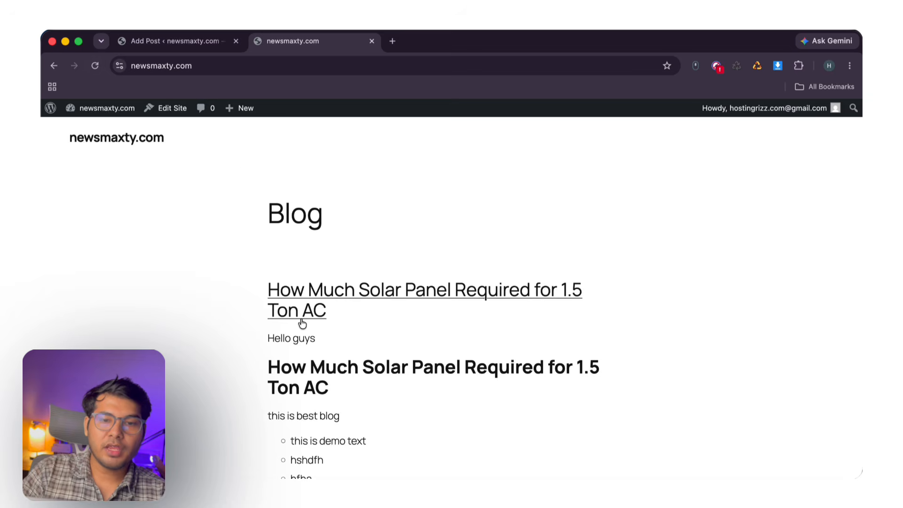
{"action": "scroll", "coordinate": [303, 323], "scroll_direction": "down", "scroll_amount": 3}
{"action": "scroll", "coordinate": [303, 320], "scroll_direction": "up", "scroll_amount": 3}
{"action": "scroll", "coordinate": [304, 316], "scroll_direction": "down", "scroll_amount": 1}
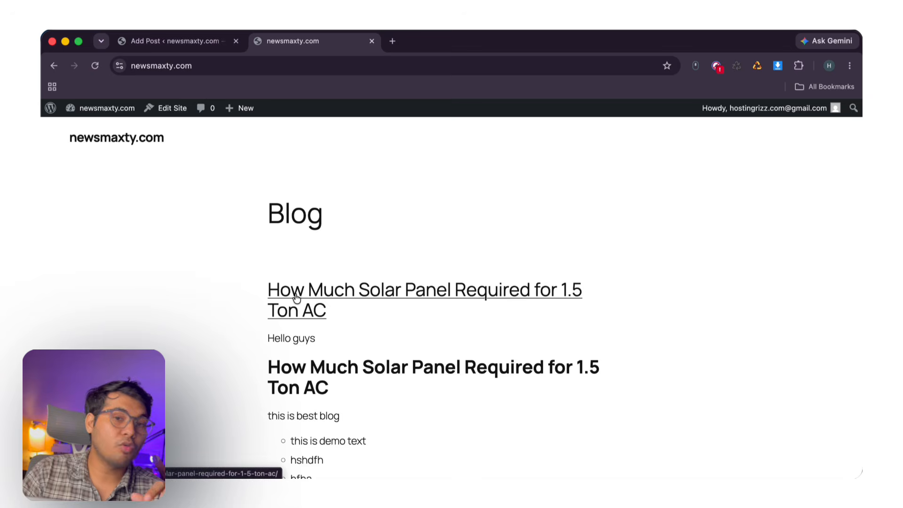
- Set the Can you Track Floor on Fitbit Air picture from the media library as the post's featured image and save
{"action": "left_click", "coordinate": [185, 47]}
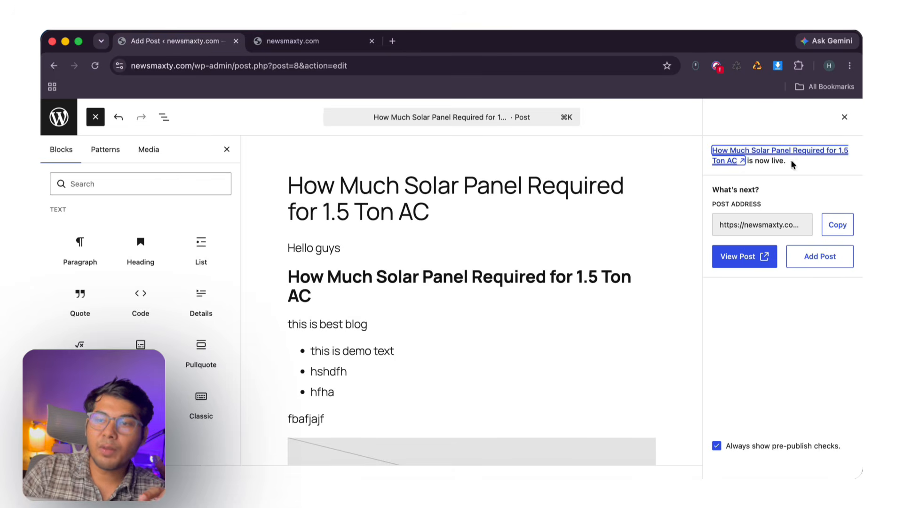
{"action": "left_click", "coordinate": [845, 117]}
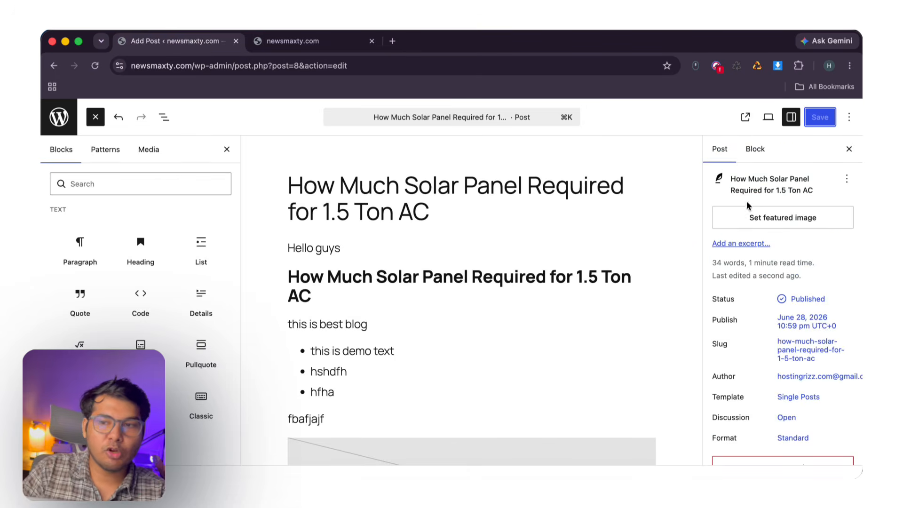
{"action": "left_click", "coordinate": [772, 223]}
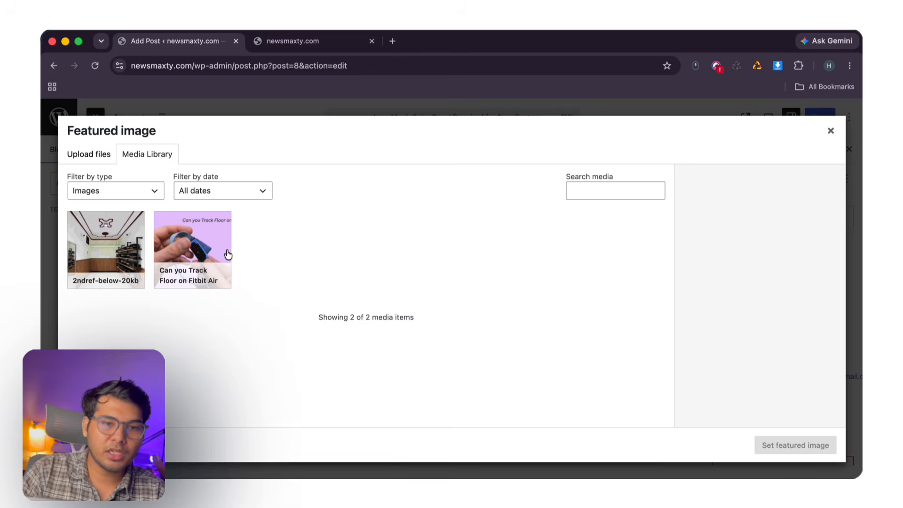
{"action": "left_click", "coordinate": [134, 249]}
{"action": "left_click", "coordinate": [212, 228]}
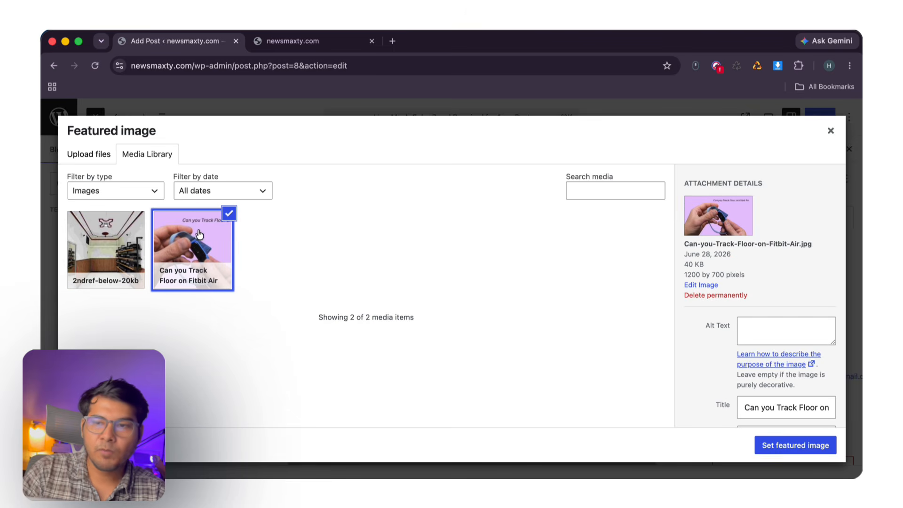
{"action": "left_click", "coordinate": [804, 446]}
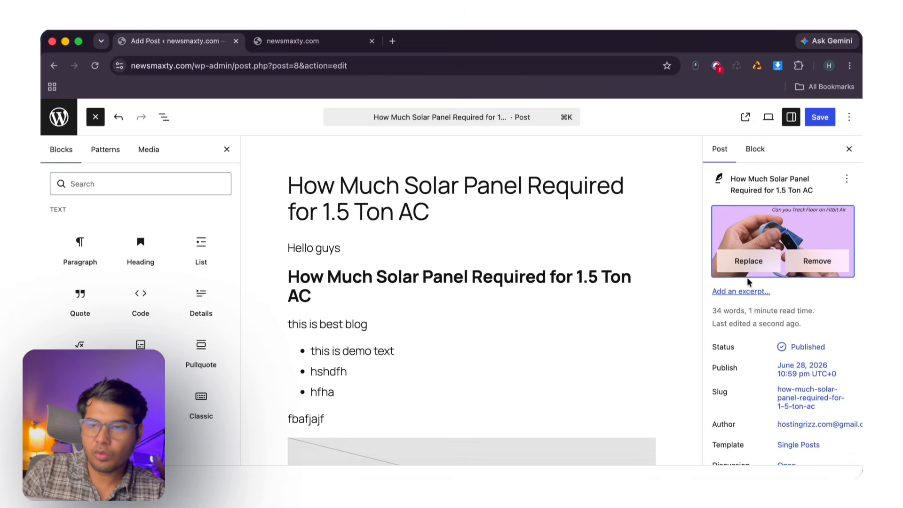
{"action": "left_click", "coordinate": [819, 117]}
- Reload the newsmaxty.com blog page and check the post's featured image
{"action": "left_click", "coordinate": [287, 40]}
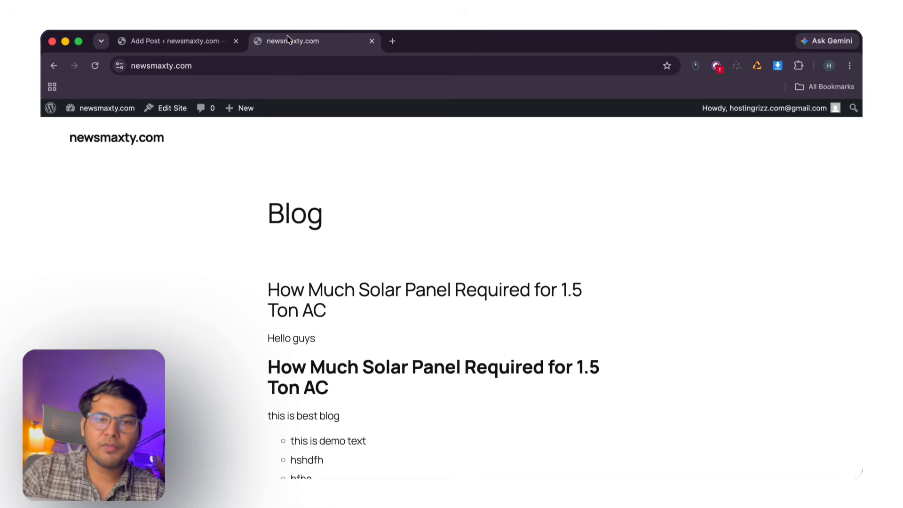
{"action": "left_click", "coordinate": [94, 65]}
{"action": "scroll", "coordinate": [338, 233], "scroll_direction": "down", "scroll_amount": 3}
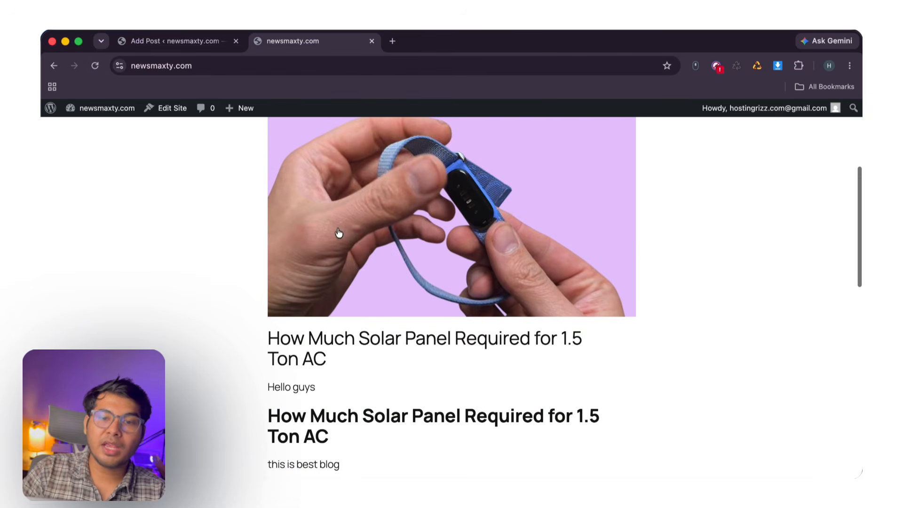
{"action": "scroll", "coordinate": [195, 187], "scroll_direction": "up", "scroll_amount": 3}
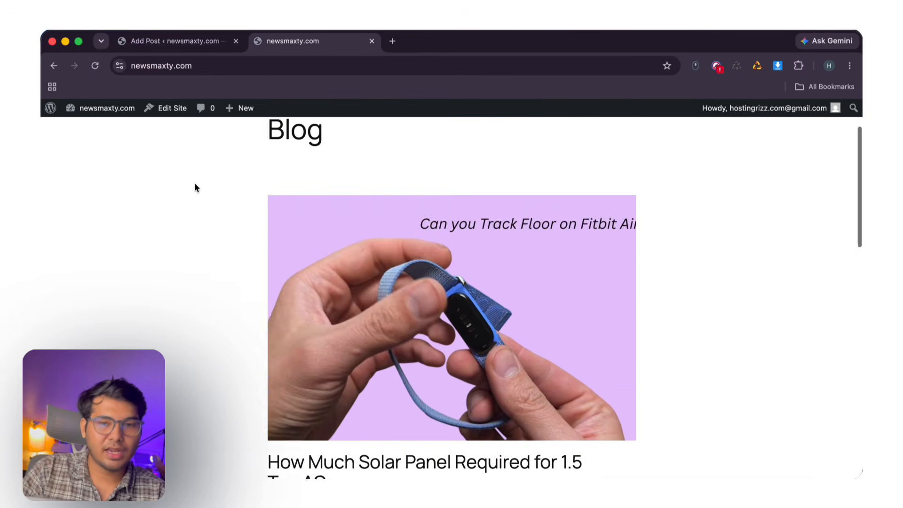
{"action": "scroll", "coordinate": [196, 187], "scroll_direction": "down", "scroll_amount": 2}
- In the editor, try the Draft, Scheduled and Pending statuses for the post and set it back to Published
{"action": "left_click", "coordinate": [169, 41]}
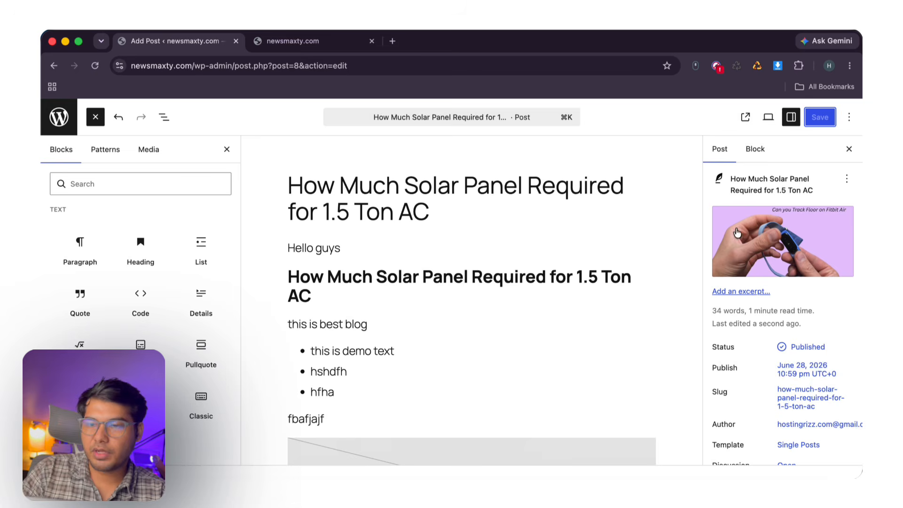
{"action": "scroll", "coordinate": [758, 280], "scroll_direction": "down", "scroll_amount": 1}
{"action": "left_click", "coordinate": [802, 252]}
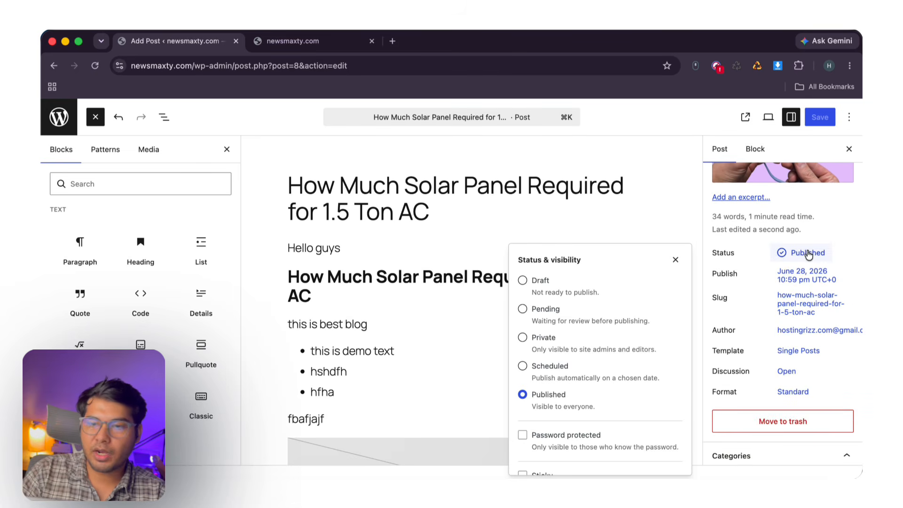
{"action": "left_click", "coordinate": [523, 281]}
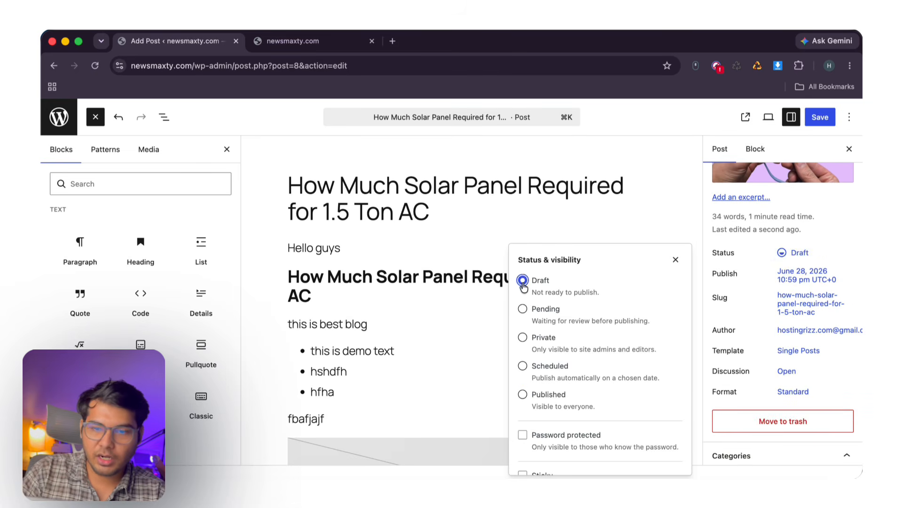
{"action": "left_click", "coordinate": [524, 367]}
{"action": "scroll", "coordinate": [562, 378], "scroll_direction": "down", "scroll_amount": 3}
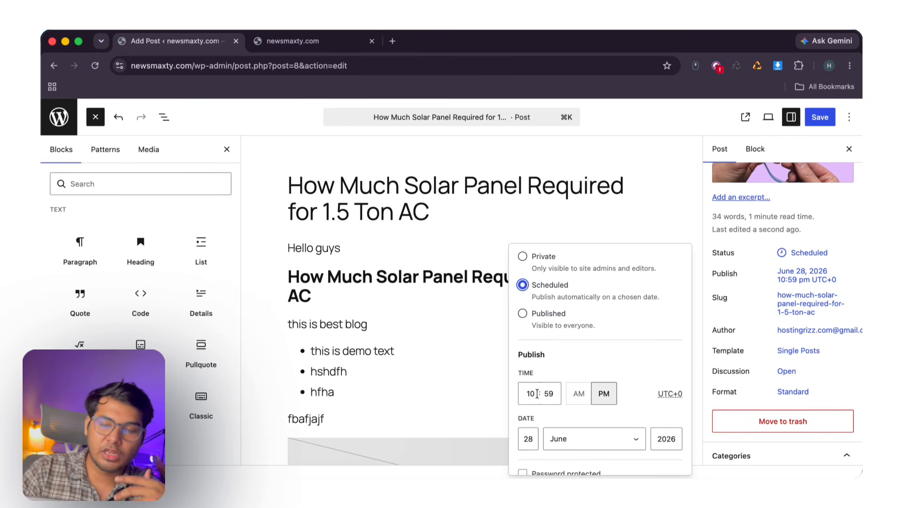
{"action": "scroll", "coordinate": [564, 377], "scroll_direction": "down", "scroll_amount": 2}
{"action": "scroll", "coordinate": [577, 361], "scroll_direction": "up", "scroll_amount": 5}
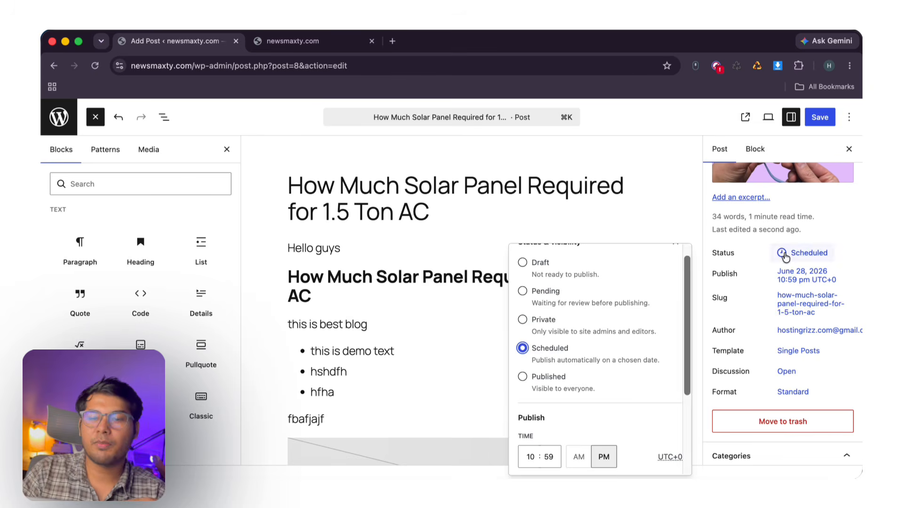
{"action": "left_click", "coordinate": [523, 290]}
{"action": "left_click", "coordinate": [523, 376]}
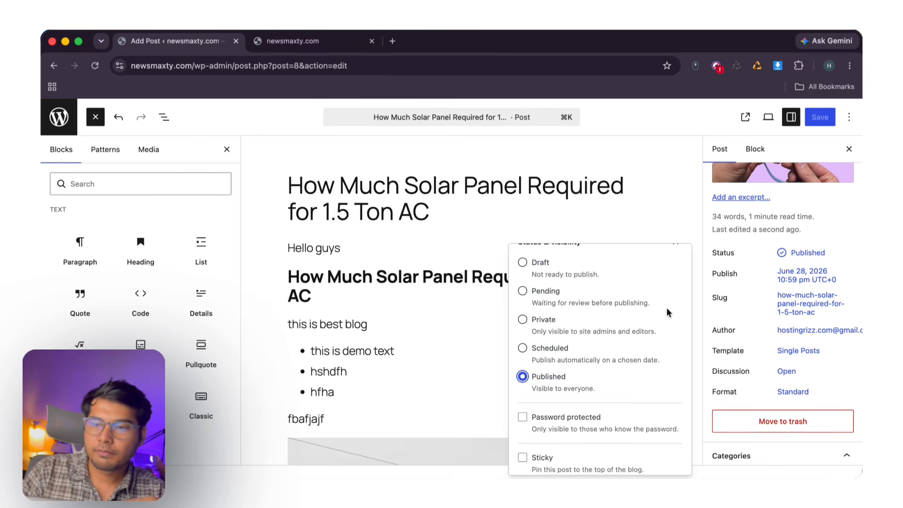
- Examine the post's publish time and date options and close them without changes
{"action": "left_click", "coordinate": [805, 256]}
{"action": "left_click", "coordinate": [805, 275]}
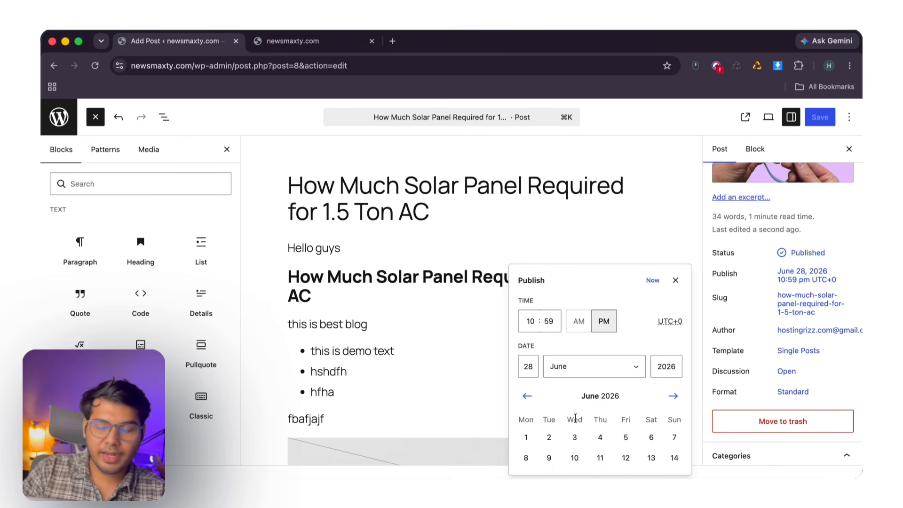
{"action": "scroll", "coordinate": [574, 418], "scroll_direction": "down", "scroll_amount": 3}
{"action": "scroll", "coordinate": [575, 409], "scroll_direction": "up", "scroll_amount": 2}
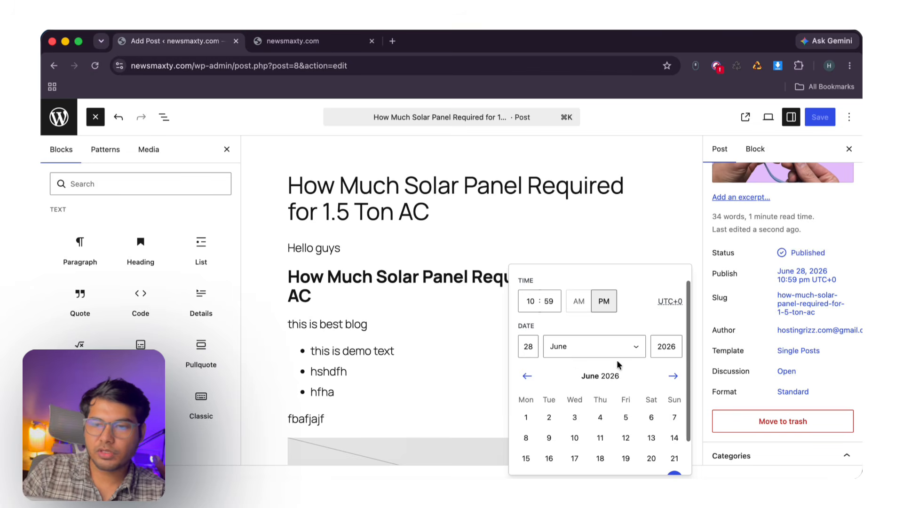
{"action": "left_click", "coordinate": [803, 277]}
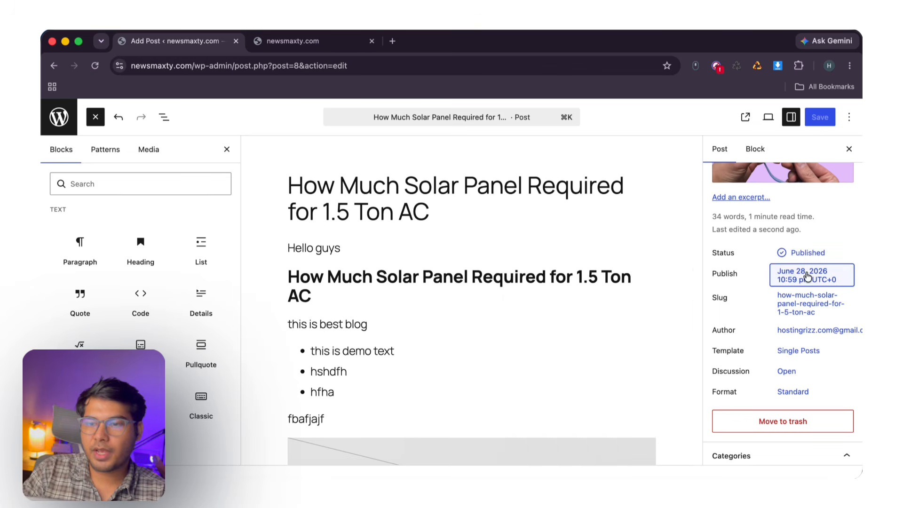
- View the post's slug setting, open the live solar panel post and highlight the slug in its web address
{"action": "left_click", "coordinate": [789, 299]}
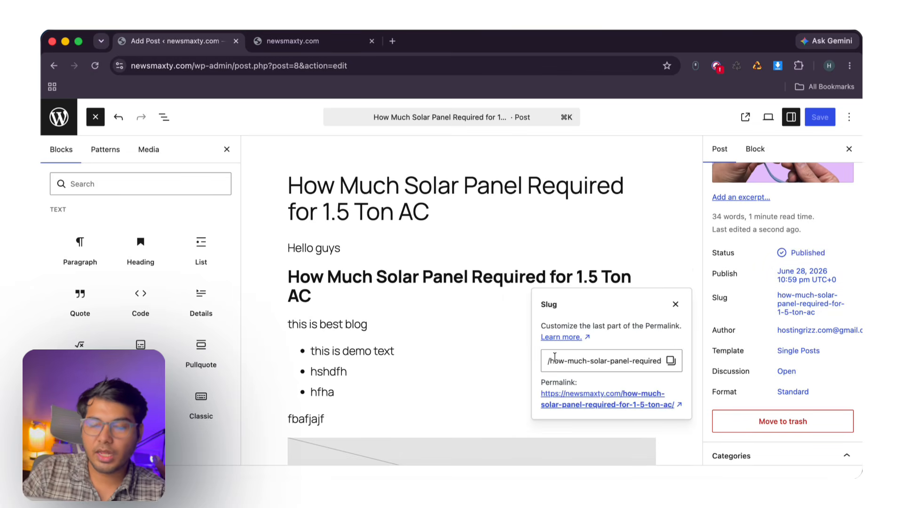
{"action": "left_click", "coordinate": [310, 41]}
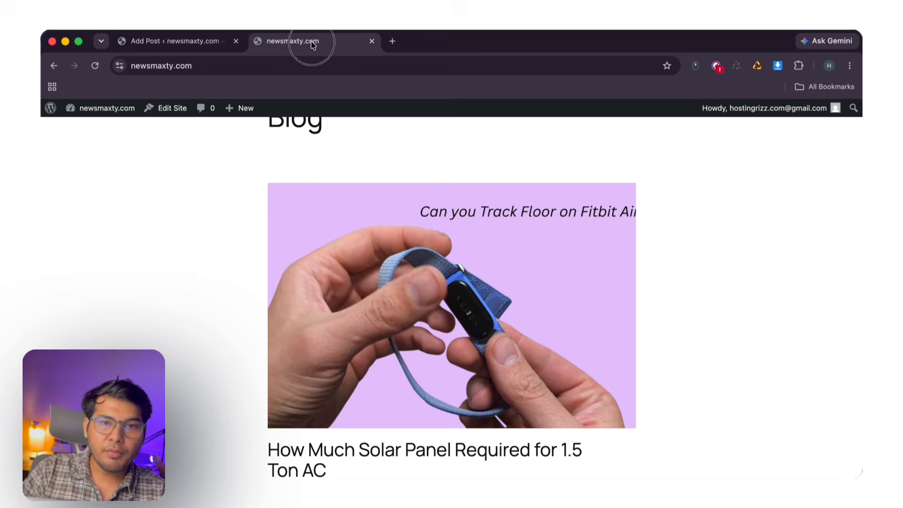
{"action": "left_click", "coordinate": [293, 312]}
{"action": "left_click_drag", "start_coordinate": [193, 65], "coordinate": [404, 71]}
{"action": "left_click_drag", "start_coordinate": [222, 66], "coordinate": [404, 65]}
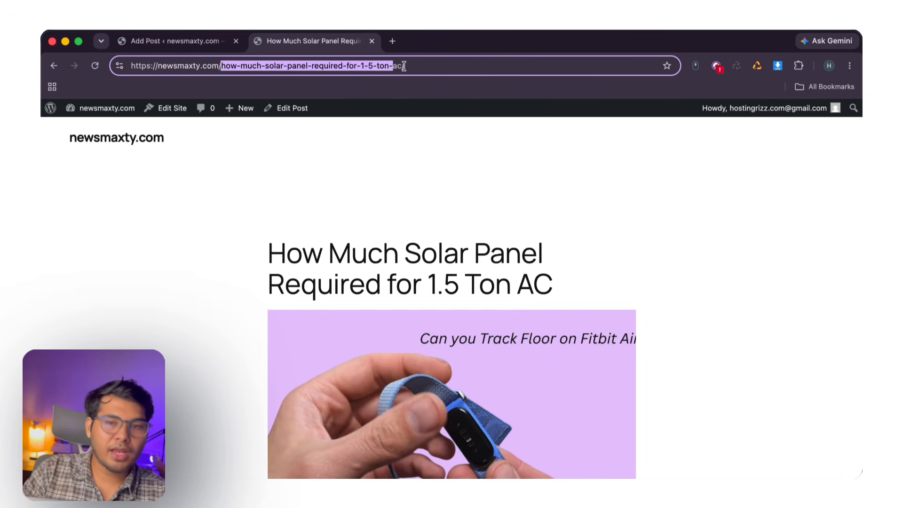
- Return to the post editor, replace the post's slug with "solar panel price" and save the post
{"action": "left_click", "coordinate": [181, 41]}
{"action": "left_click", "coordinate": [604, 356]}
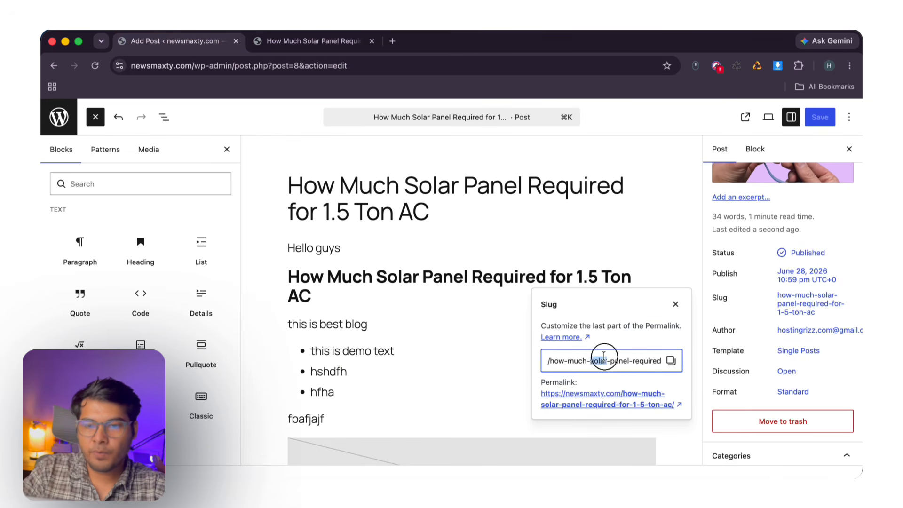
{"action": "key", "text": "super+a"}
{"action": "type", "text": "solar panel price"}
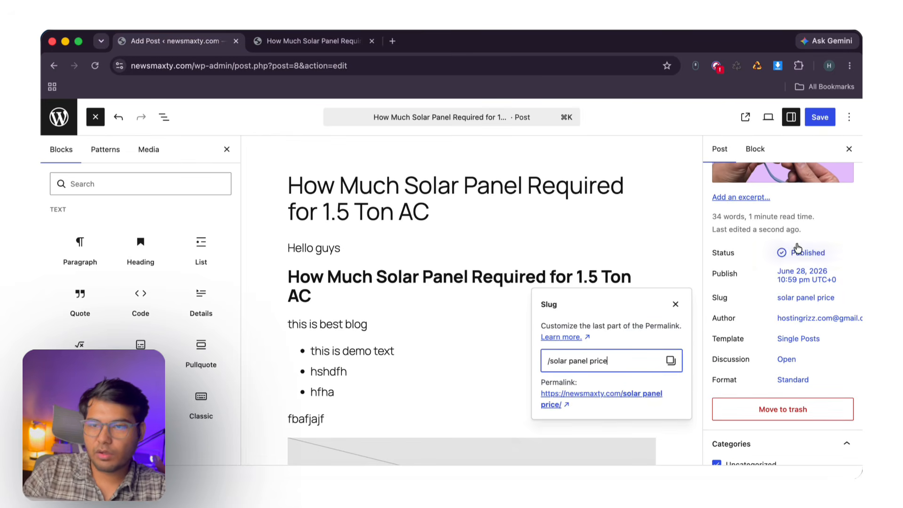
{"action": "left_click", "coordinate": [803, 303]}
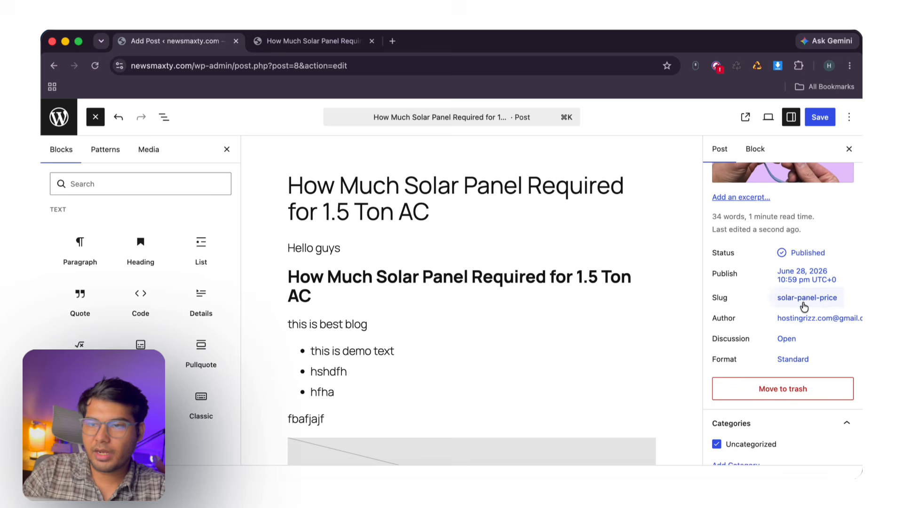
{"action": "left_click", "coordinate": [820, 117]}
- Reload the live solar panel post and highlight its new slug in the web address
{"action": "left_click", "coordinate": [340, 41]}
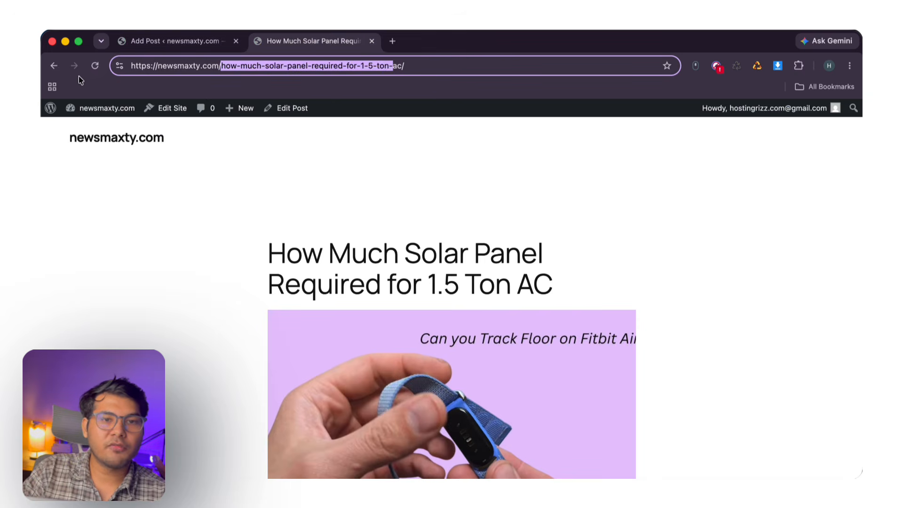
{"action": "left_click", "coordinate": [95, 66]}
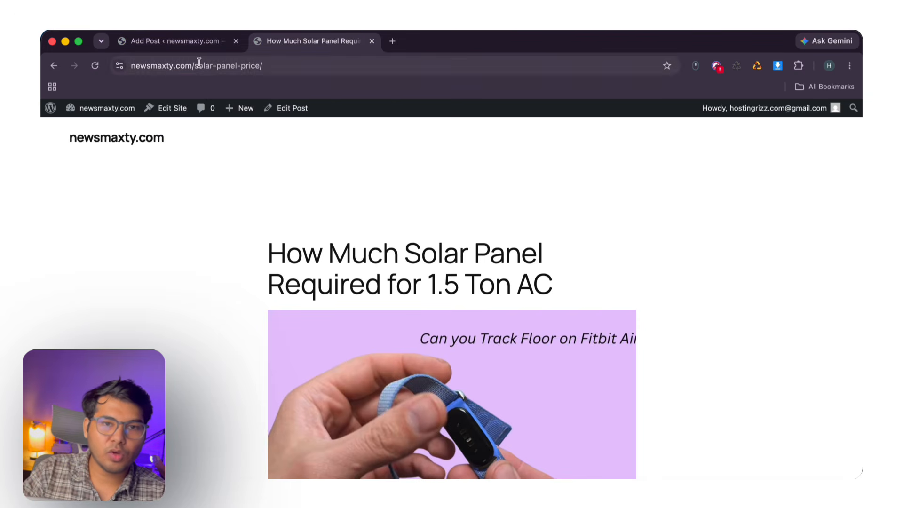
{"action": "left_click_drag", "start_coordinate": [200, 63], "coordinate": [222, 65]}
{"action": "left_click", "coordinate": [333, 63]}
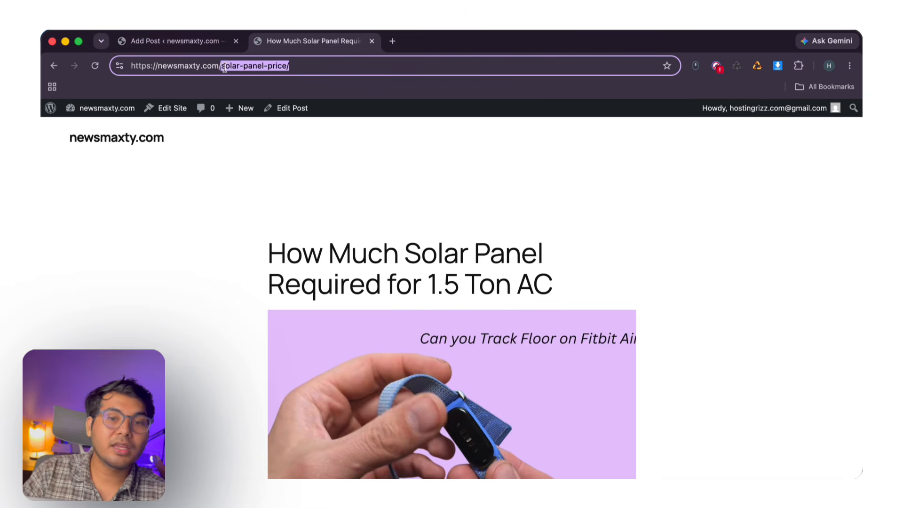
- Go back to the post editor, view the post's author setting and close it without changes
{"action": "left_click", "coordinate": [221, 43]}
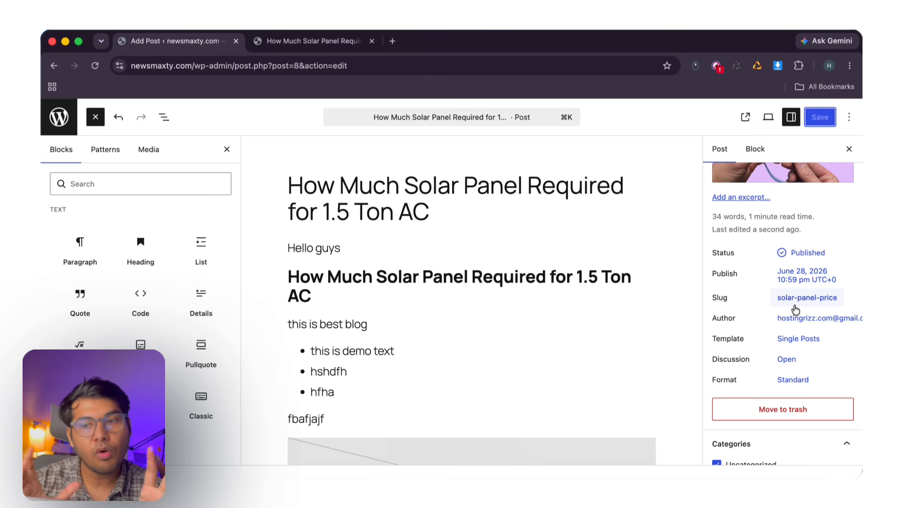
{"action": "scroll", "coordinate": [802, 338], "scroll_direction": "down", "scroll_amount": 1}
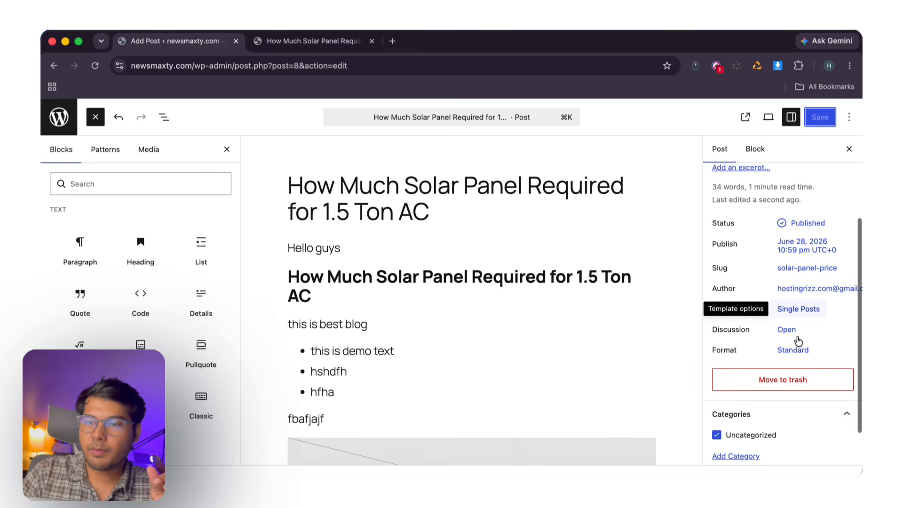
{"action": "left_click", "coordinate": [804, 290]}
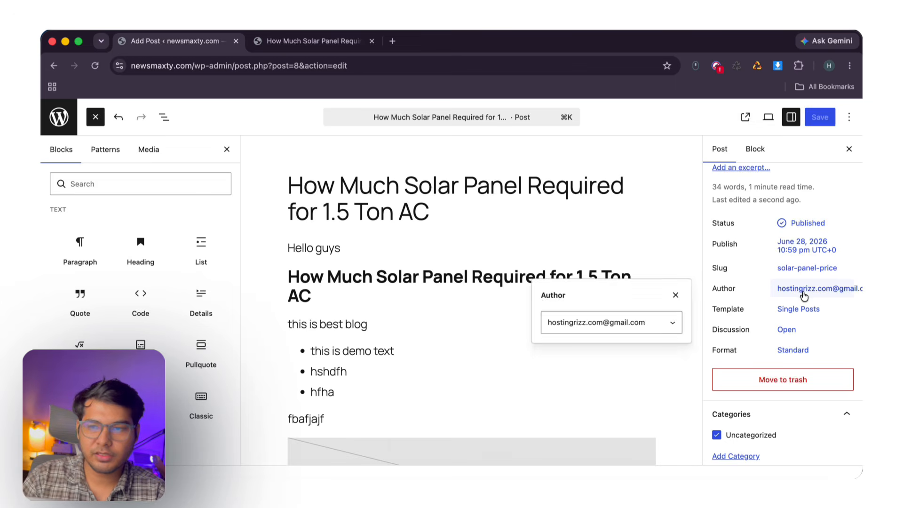
{"action": "left_click", "coordinate": [805, 290]}
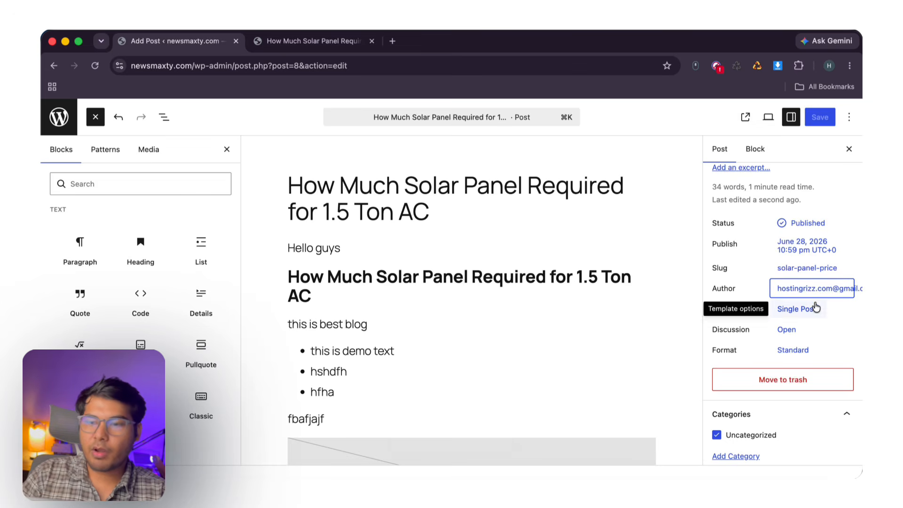
{"action": "scroll", "coordinate": [791, 357], "scroll_direction": "down", "scroll_amount": 1}
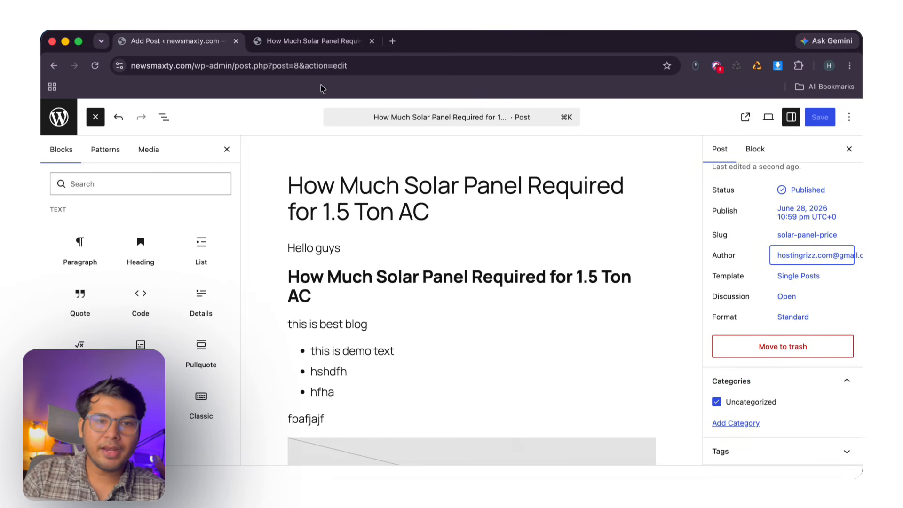
- Check the author and category line on the live post and return to the post editor's category settings
{"action": "left_click", "coordinate": [306, 41]}
{"action": "scroll", "coordinate": [275, 249], "scroll_direction": "down", "scroll_amount": 10}
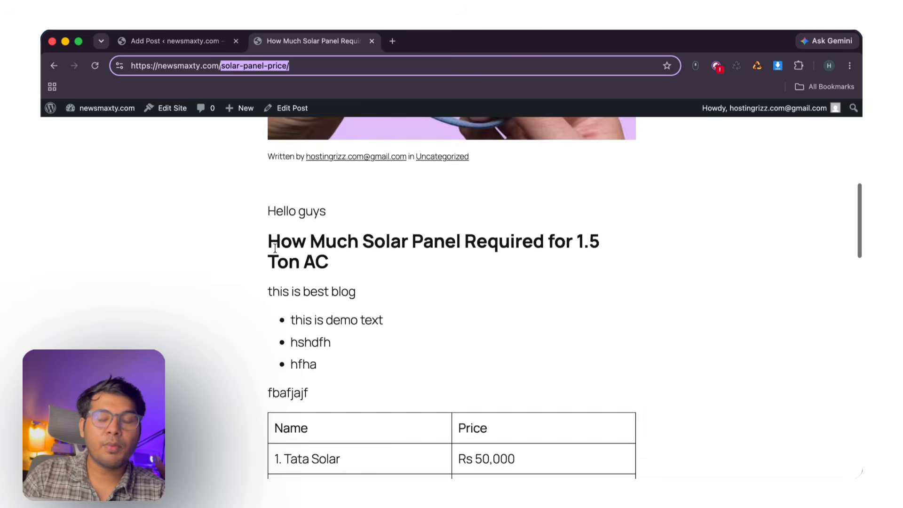
{"action": "scroll", "coordinate": [275, 252], "scroll_direction": "up", "scroll_amount": 10}
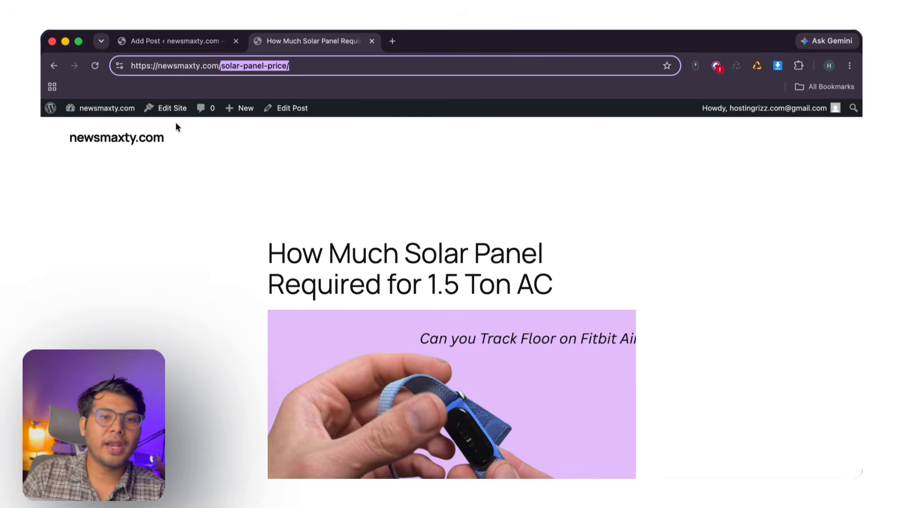
{"action": "left_click", "coordinate": [170, 41]}
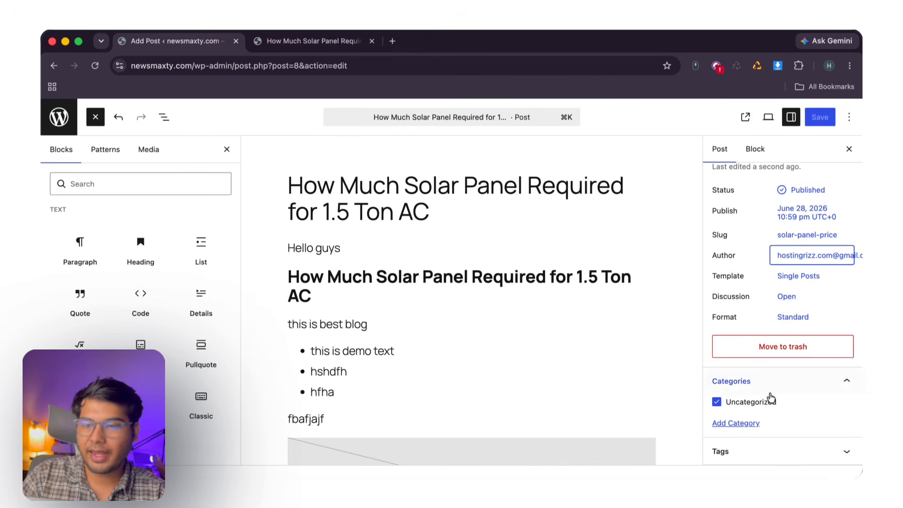
- Go from the live post to the site's dashboard and open the post categories management page
{"action": "left_click", "coordinate": [306, 41]}
{"action": "mouse_move", "coordinate": [102, 108]}
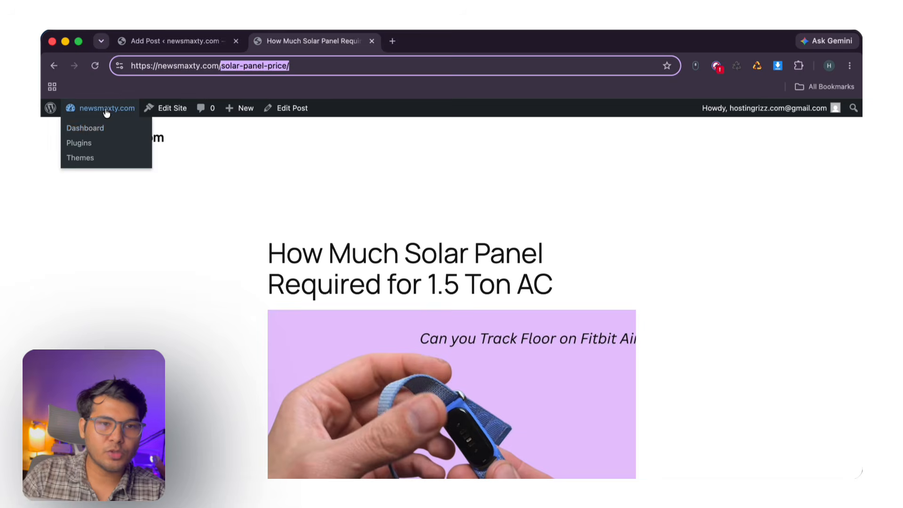
{"action": "left_click", "coordinate": [94, 127]}
{"action": "mouse_move", "coordinate": [113, 198]}
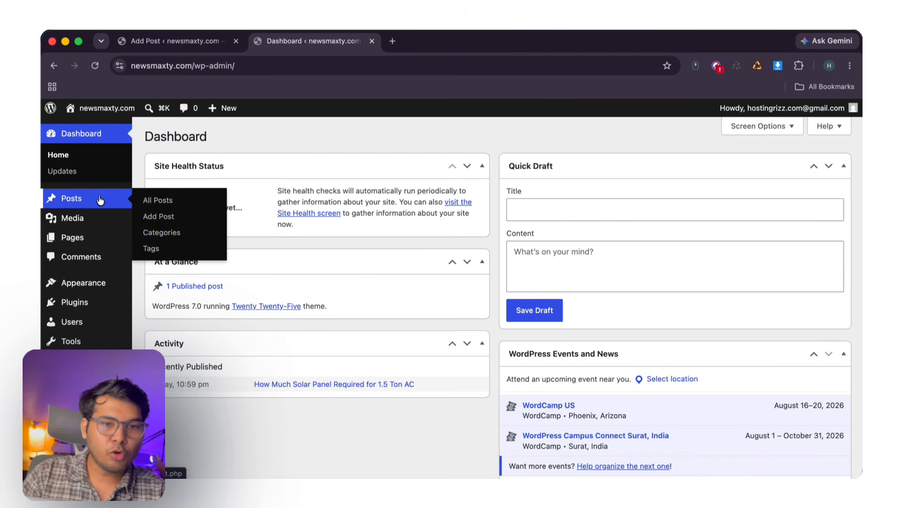
{"action": "left_click", "coordinate": [166, 241]}
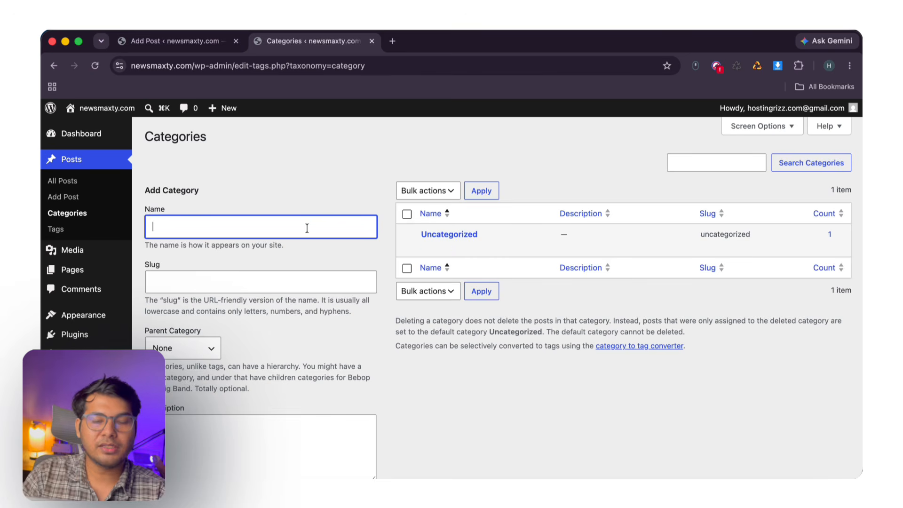
- Enter "Solar Panel" as the name of a new category
{"action": "key", "text": "Caps_Lock"}
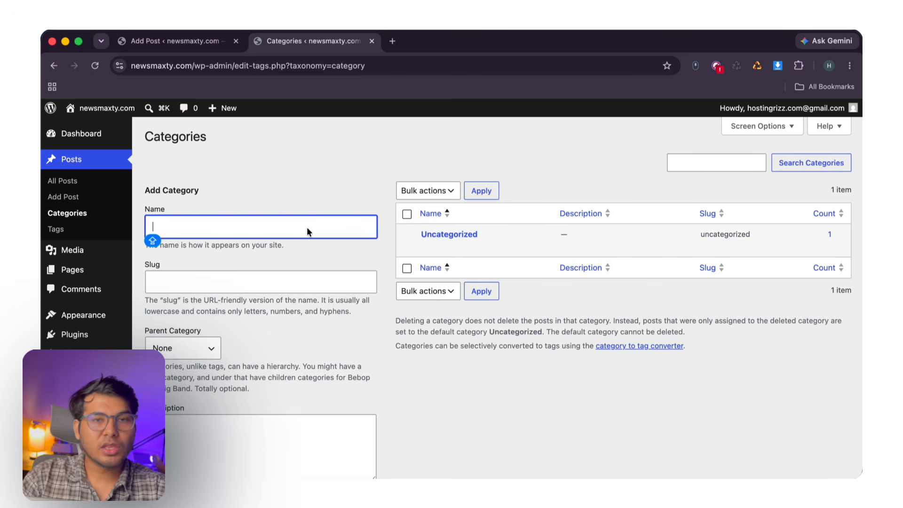
{"action": "type", "text": "Solar Panel"}
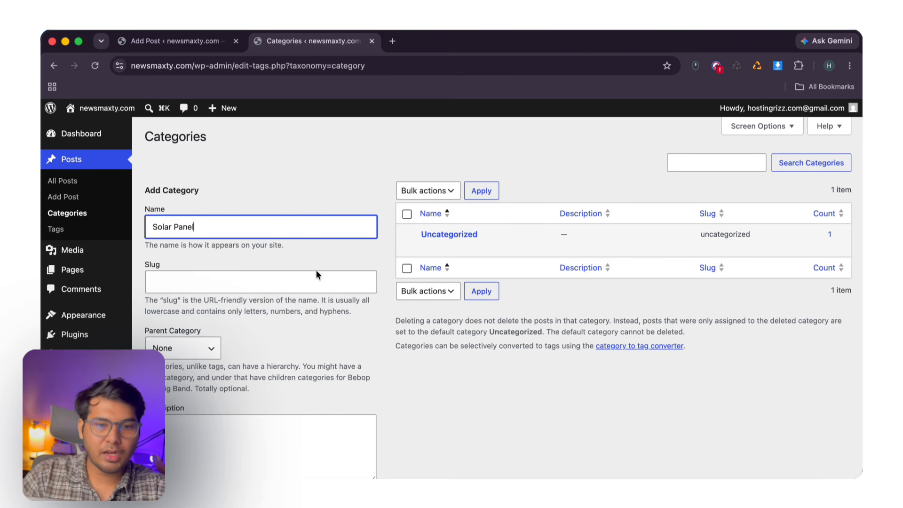
{"action": "scroll", "coordinate": [379, 325], "scroll_direction": "down", "scroll_amount": 4}
{"action": "scroll", "coordinate": [329, 282], "scroll_direction": "up", "scroll_amount": 1}
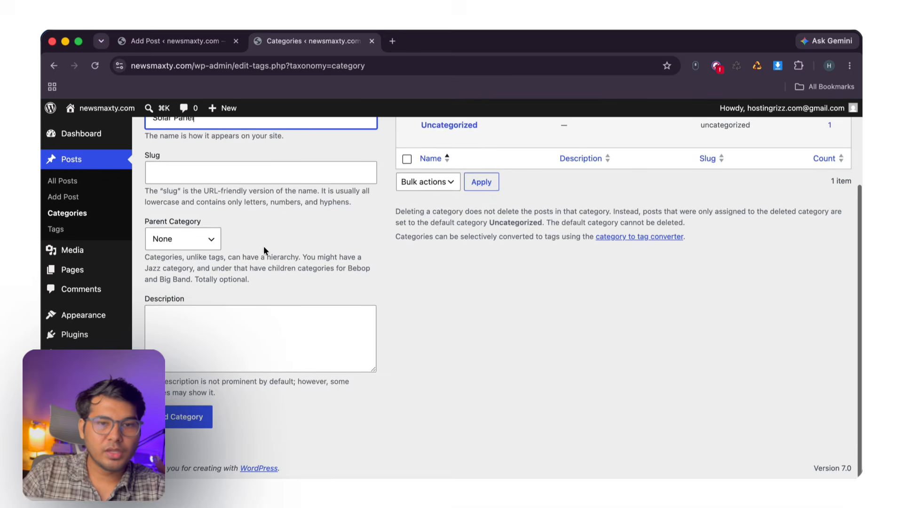
- Examine the new category's slug, parent category and description fields, leaving the slug and description empty and the parent at None
{"action": "left_click", "coordinate": [231, 173]}
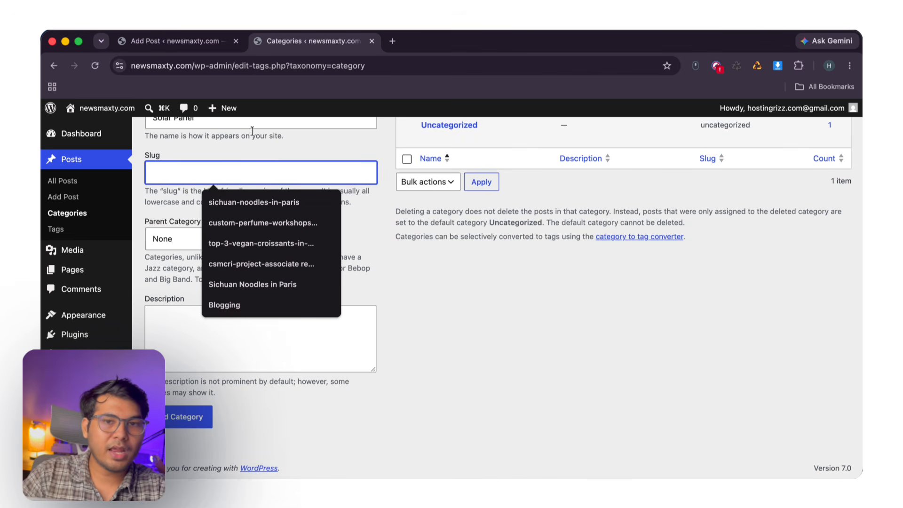
{"action": "left_click_drag", "start_coordinate": [235, 66], "coordinate": [383, 66]}
{"action": "left_click", "coordinate": [248, 174]}
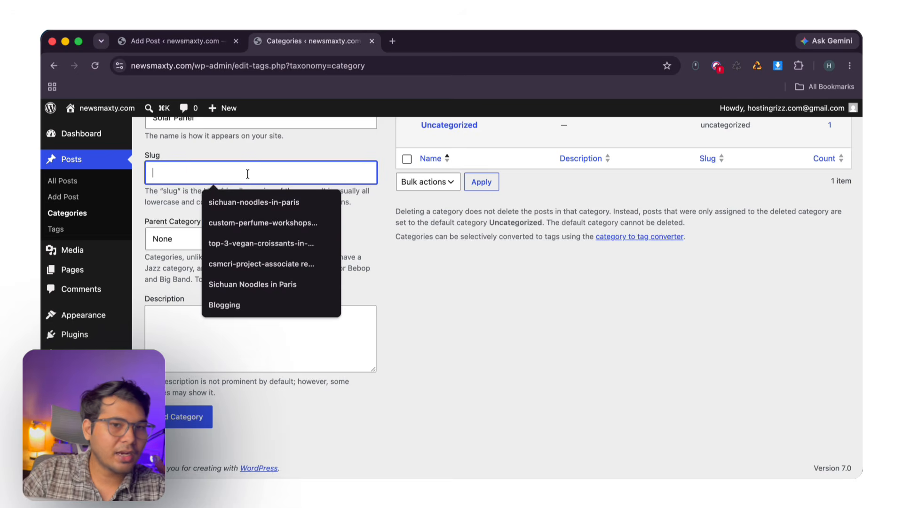
{"action": "scroll", "coordinate": [248, 174], "scroll_direction": "up", "scroll_amount": 1}
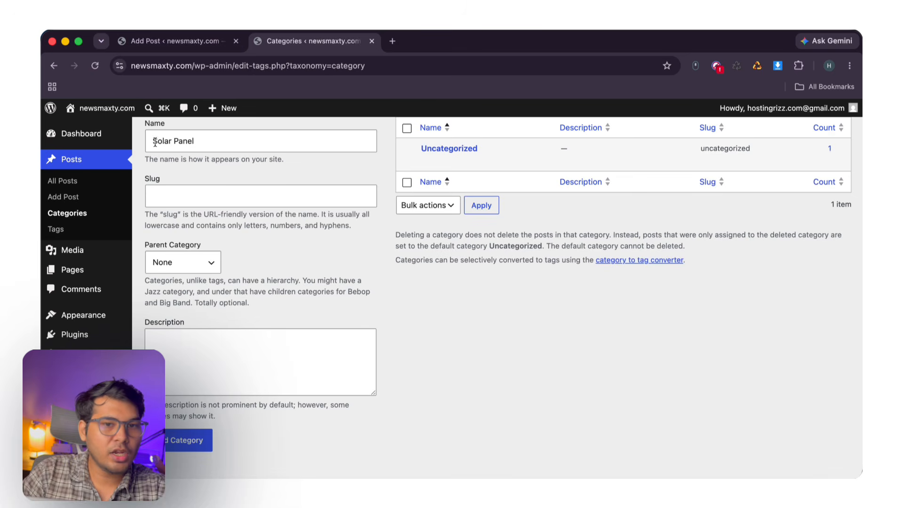
{"action": "left_click", "coordinate": [207, 263]}
{"action": "left_click", "coordinate": [272, 258]}
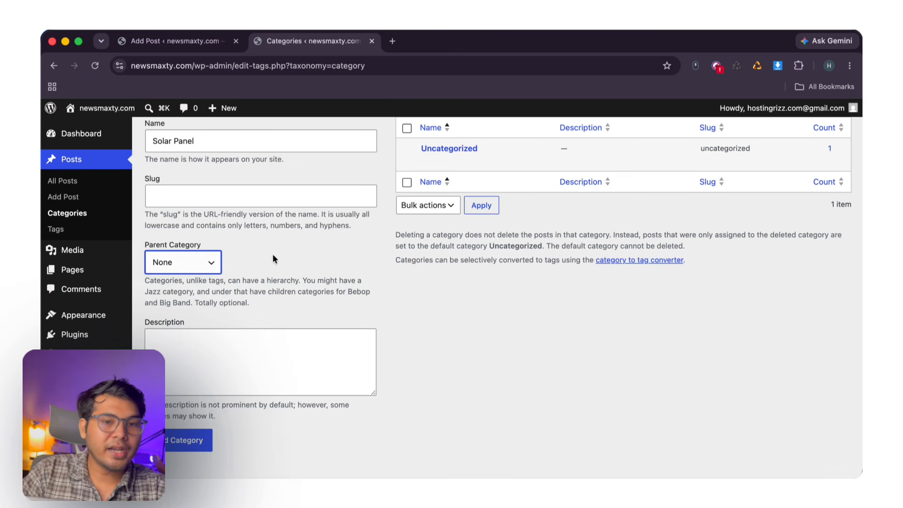
{"action": "left_click", "coordinate": [202, 261]}
{"action": "left_click", "coordinate": [255, 233]}
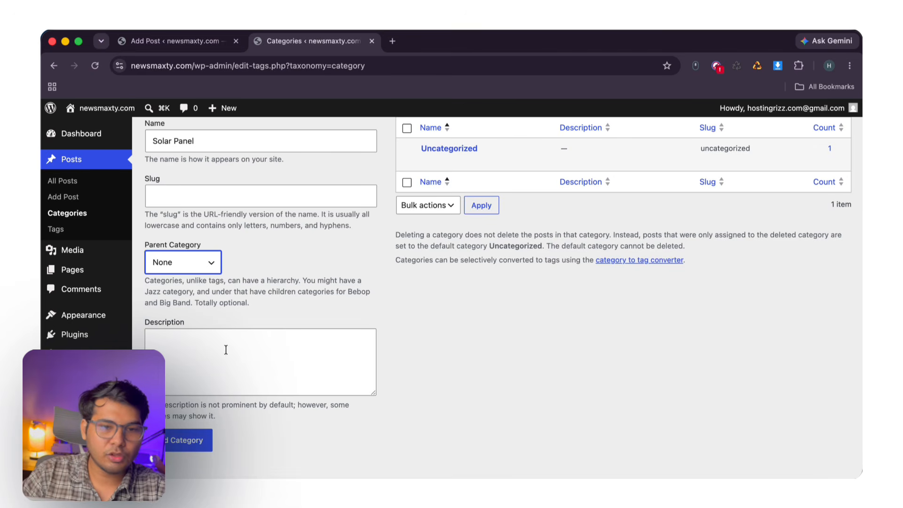
{"action": "left_click", "coordinate": [192, 351]}
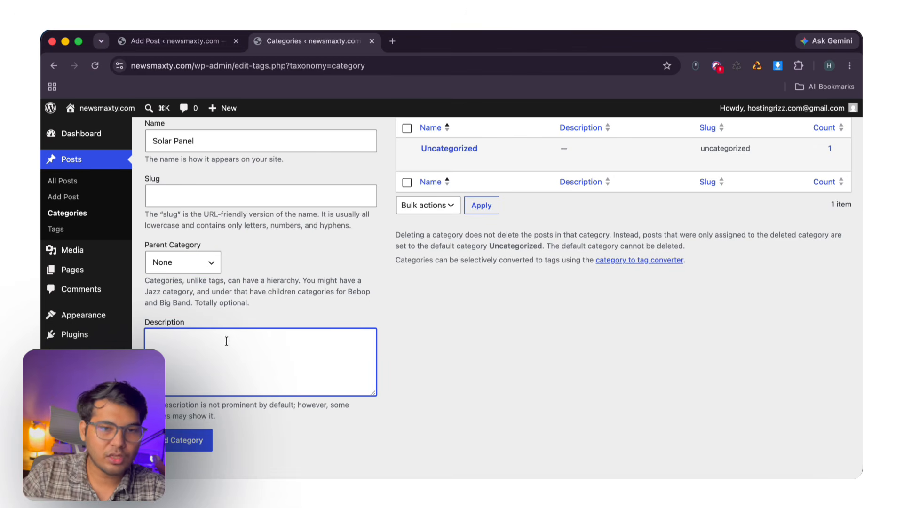
{"action": "scroll", "coordinate": [238, 153], "scroll_direction": "up", "scroll_amount": 1}
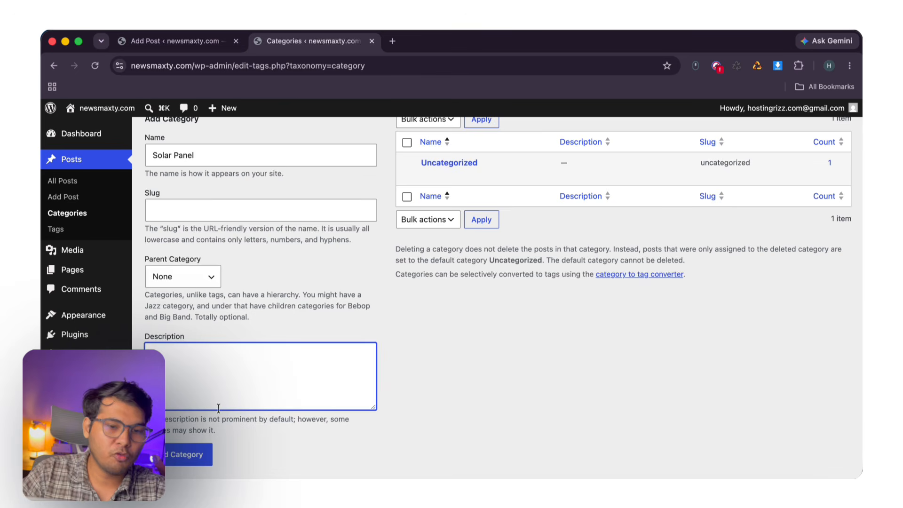
- Add the Solar Panel category and view its public page, highlighting the category slug in the web address
{"action": "left_click", "coordinate": [175, 464]}
{"action": "mouse_move", "coordinate": [448, 173]}
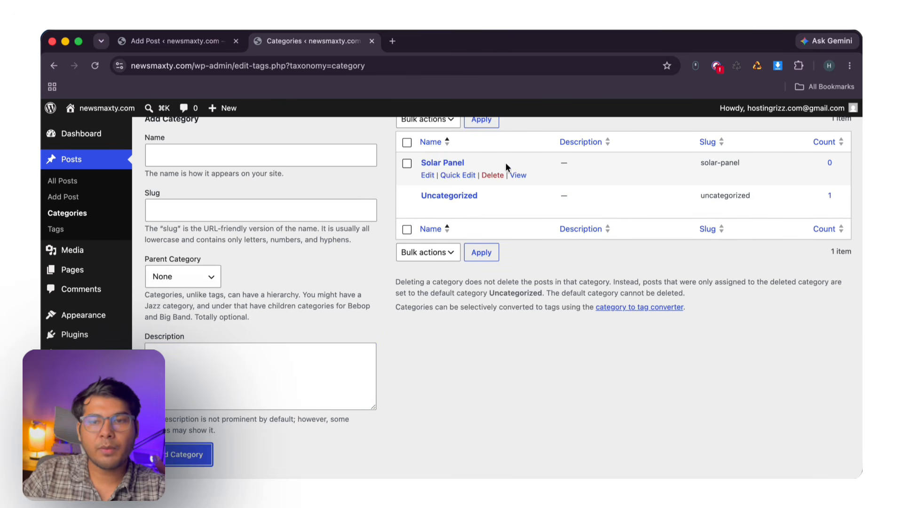
{"action": "left_click", "coordinate": [517, 176]}
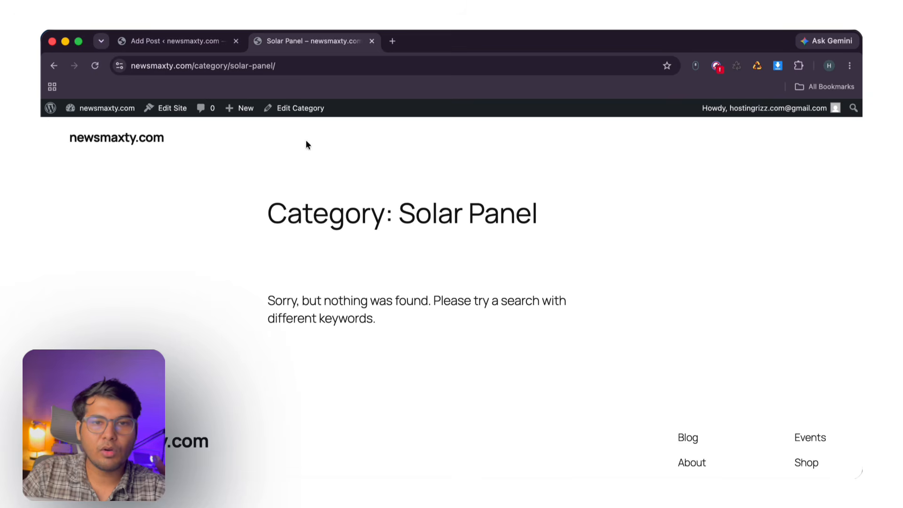
{"action": "left_click_drag", "start_coordinate": [192, 65], "coordinate": [260, 66]}
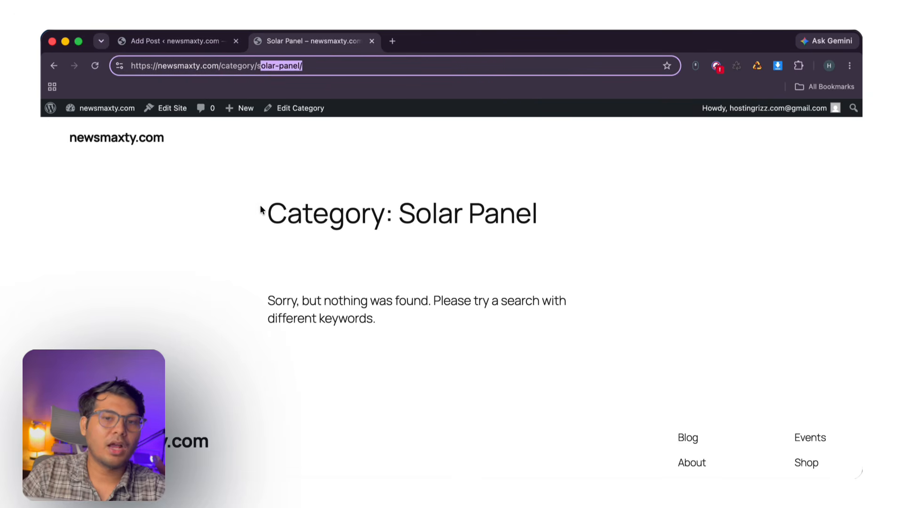
{"action": "left_click", "coordinate": [260, 205]}
- Return to the categories management page and add a category named "Pricing" with no parent category
{"action": "left_click", "coordinate": [54, 65]}
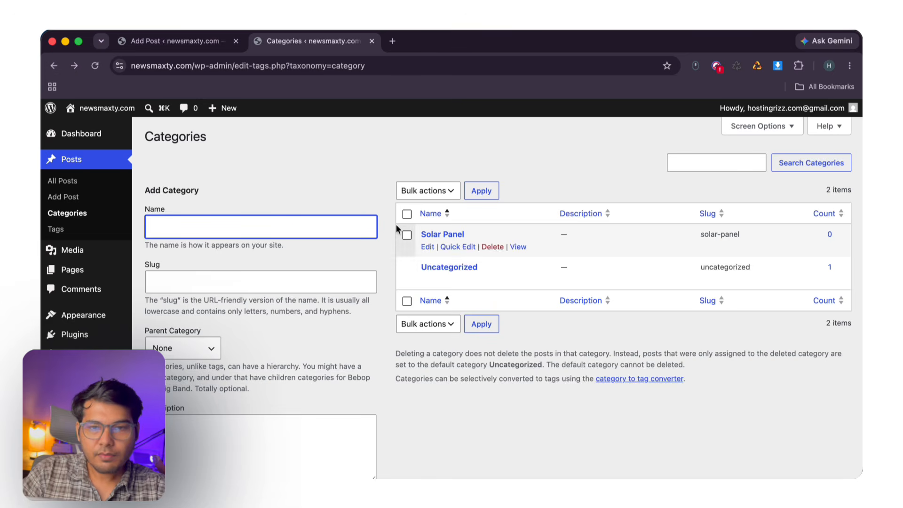
{"action": "type", "text": "Co"}
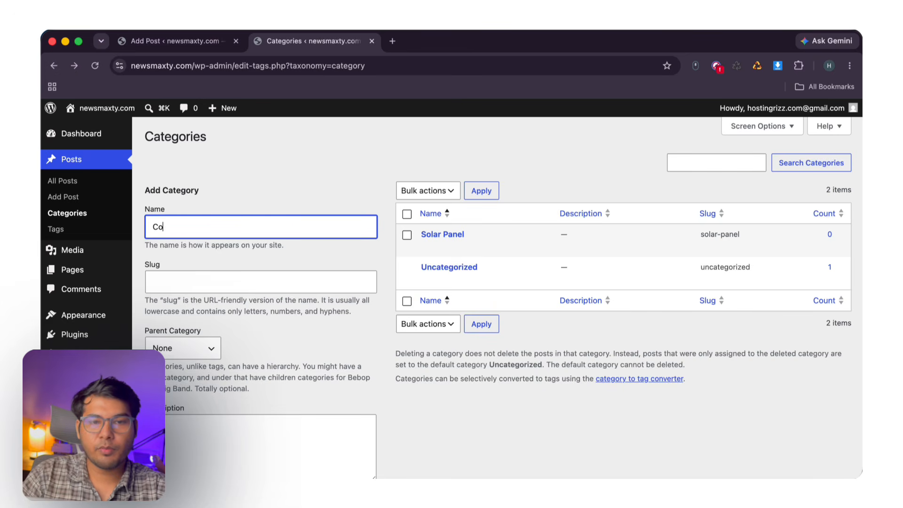
{"action": "type", "text": "mPricing"}
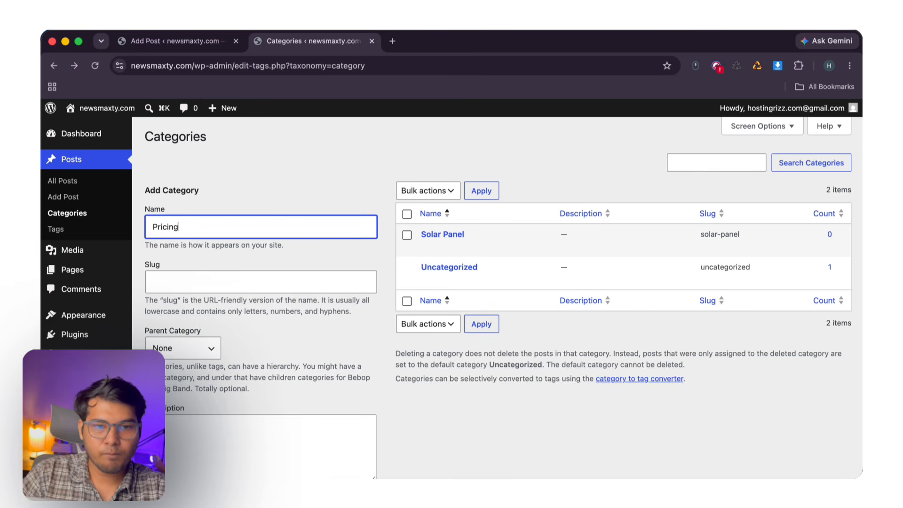
{"action": "scroll", "coordinate": [264, 256], "scroll_direction": "down", "scroll_amount": 3}
{"action": "left_click", "coordinate": [187, 417]}
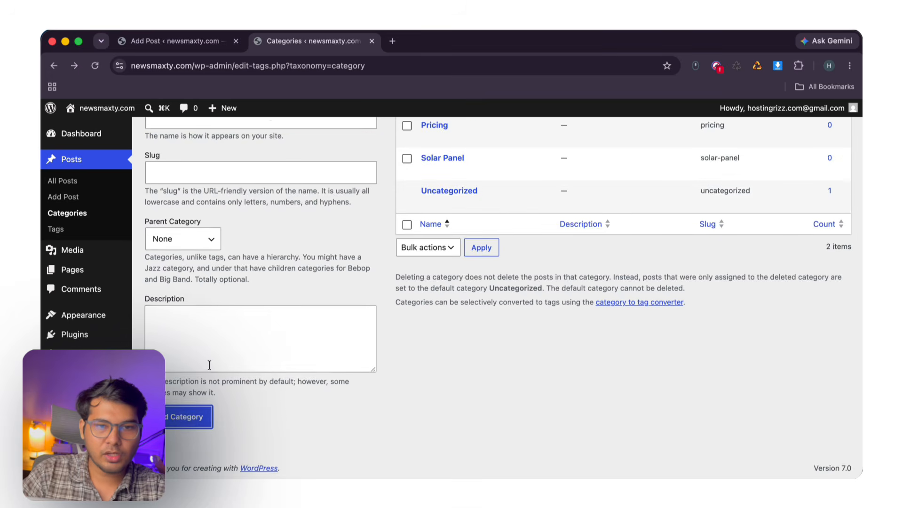
- Add a category named "Solar panel Review" with Solar Panel as its parent category
{"action": "scroll", "coordinate": [267, 159], "scroll_direction": "up", "scroll_amount": 2}
{"action": "left_click", "coordinate": [268, 160]}
{"action": "type", "text": "Solar panel Review"}
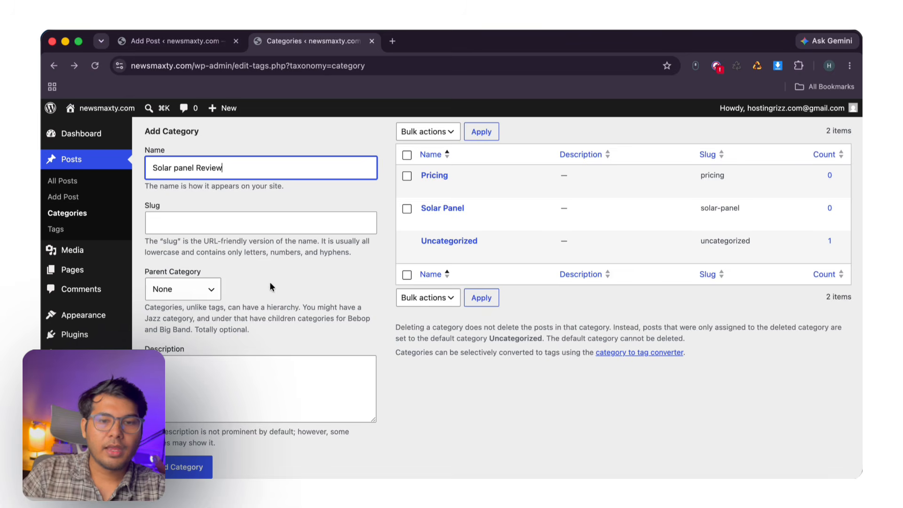
{"action": "left_click", "coordinate": [209, 285]}
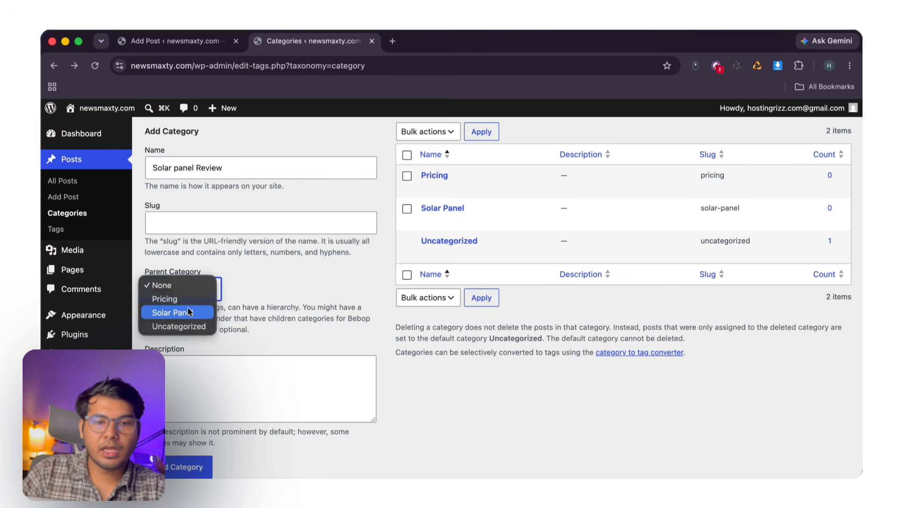
{"action": "left_click", "coordinate": [179, 313]}
{"action": "scroll", "coordinate": [244, 294], "scroll_direction": "down", "scroll_amount": 2}
{"action": "left_click", "coordinate": [187, 417]}
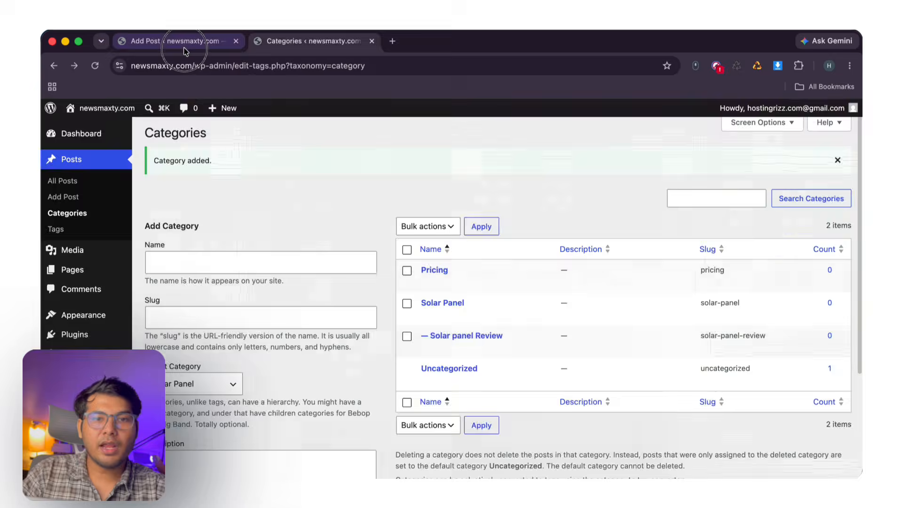
- Reload the post in its editor and compare its category choices with the categories management page
{"action": "left_click", "coordinate": [179, 41]}
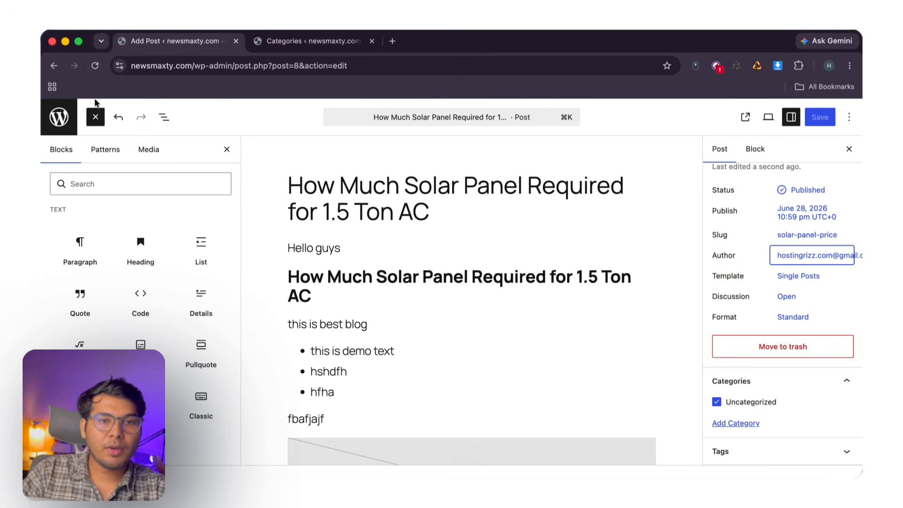
{"action": "left_click", "coordinate": [95, 65]}
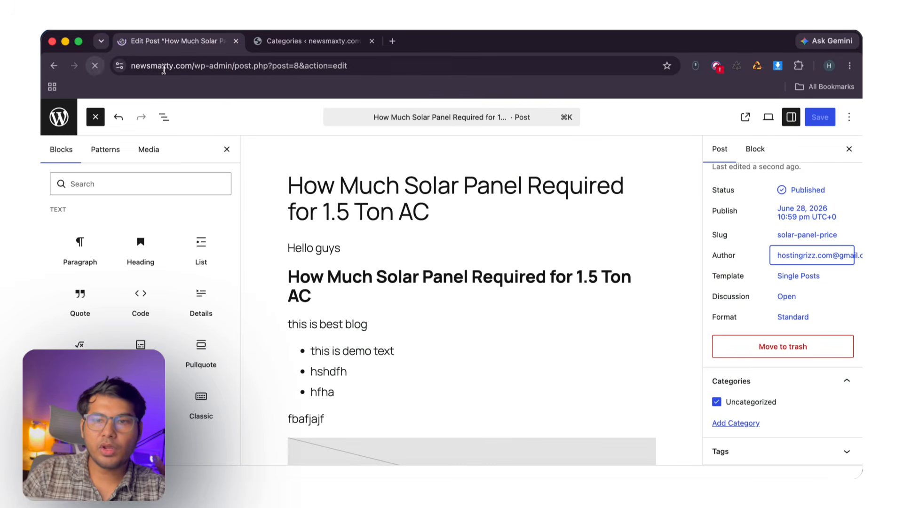
{"action": "scroll", "coordinate": [823, 414], "scroll_direction": "down", "scroll_amount": 5}
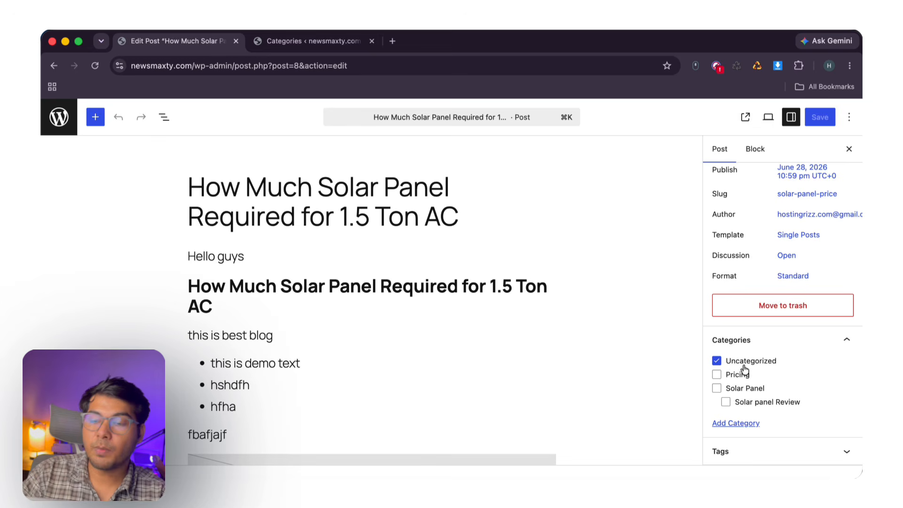
{"action": "left_click", "coordinate": [265, 35]}
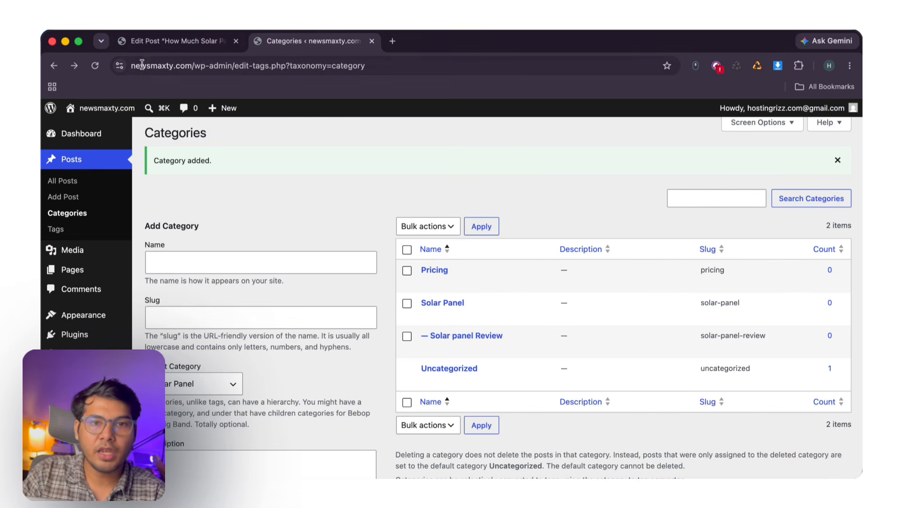
{"action": "left_click", "coordinate": [174, 41]}
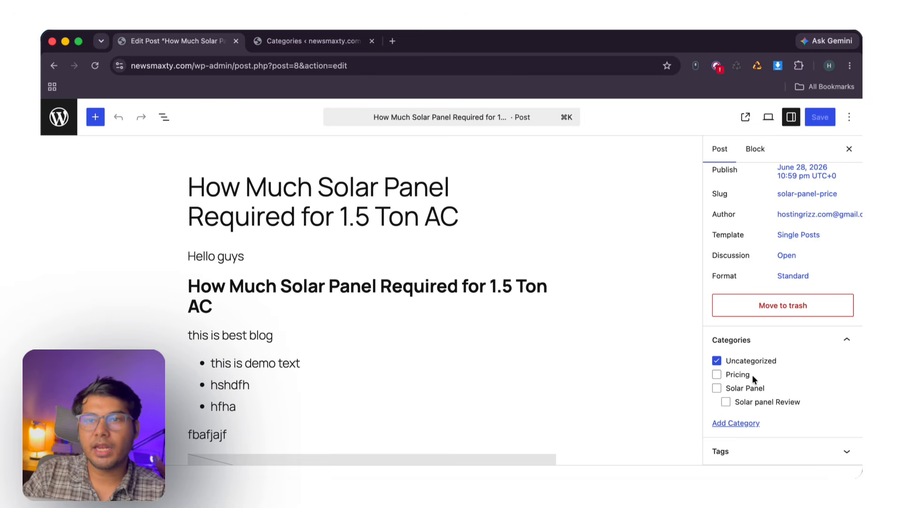
- Remove the post from Uncategorized, assign it to Solar Panel and Solar panel Review, and open its tag entry field
{"action": "left_click", "coordinate": [717, 360]}
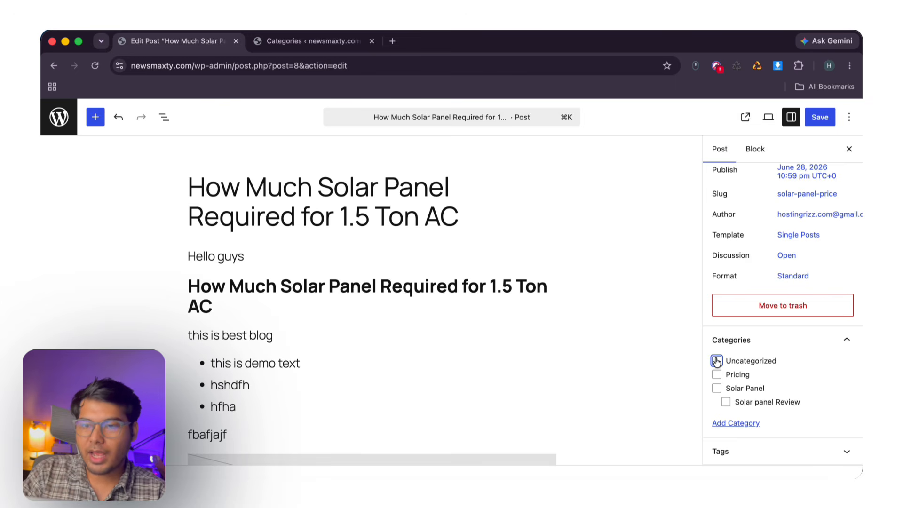
{"action": "left_click", "coordinate": [717, 376]}
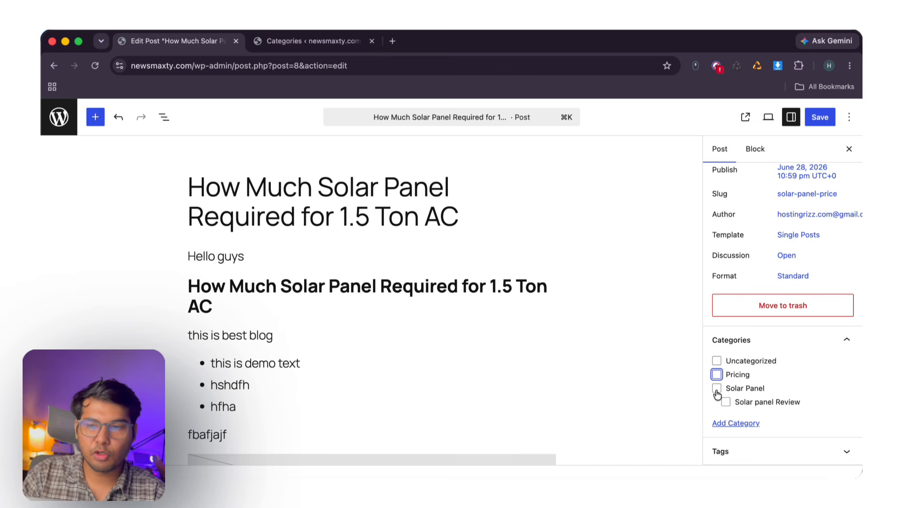
{"action": "left_click", "coordinate": [716, 390]}
{"action": "left_click", "coordinate": [727, 403]}
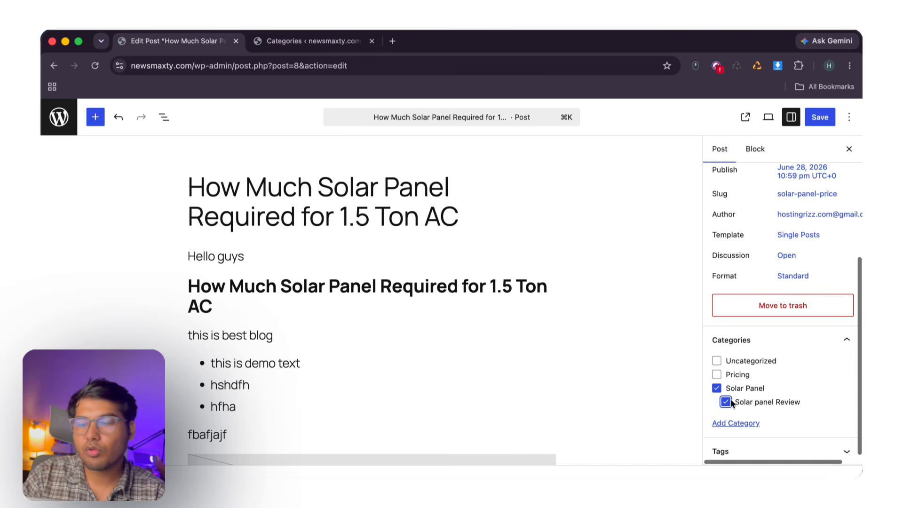
{"action": "left_click", "coordinate": [750, 449]}
{"action": "left_click", "coordinate": [741, 420]}
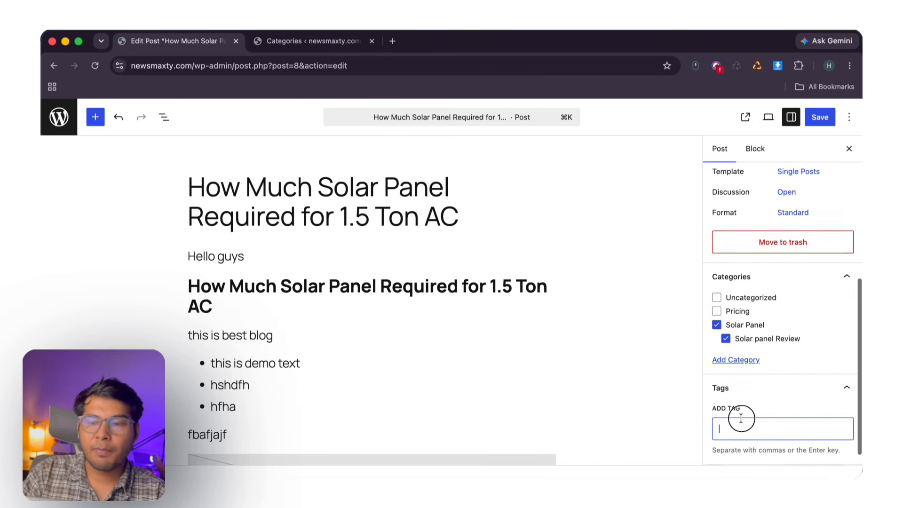
- Visit the public blog homepage, open the solar panel post and examine the area below its content
{"action": "left_click", "coordinate": [328, 47]}
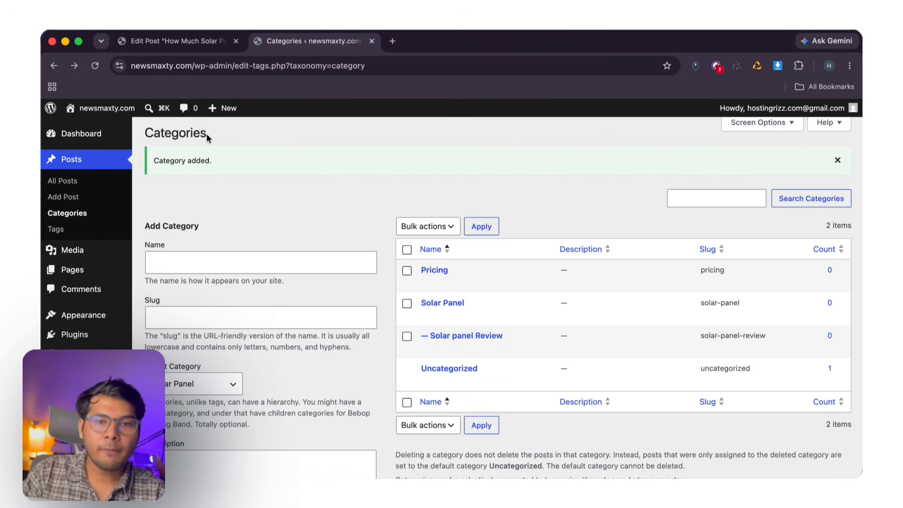
{"action": "left_click", "coordinate": [100, 117]}
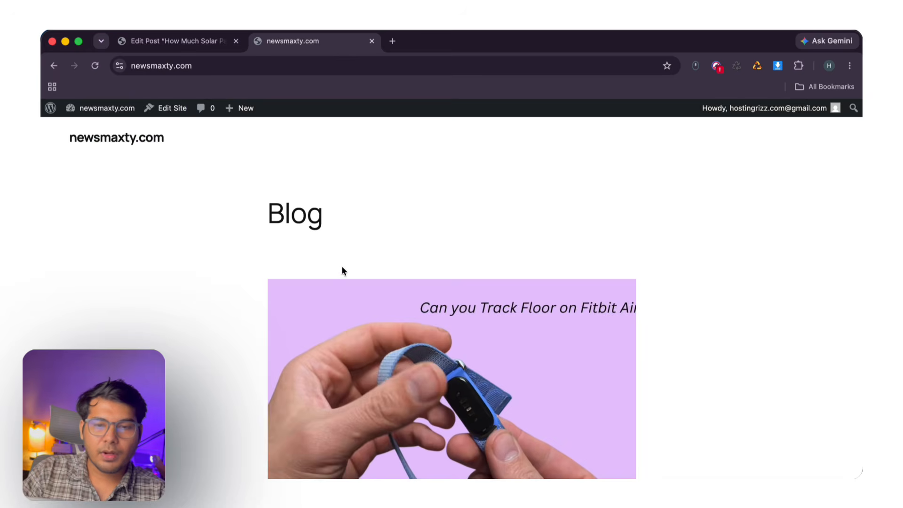
{"action": "scroll", "coordinate": [346, 269], "scroll_direction": "down", "scroll_amount": 10}
{"action": "scroll", "coordinate": [357, 163], "scroll_direction": "up", "scroll_amount": 2}
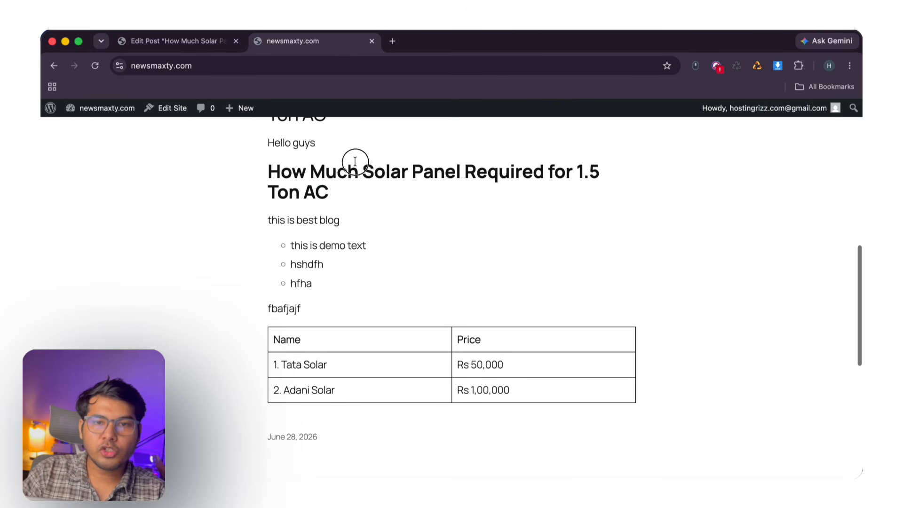
{"action": "scroll", "coordinate": [355, 182], "scroll_direction": "up", "scroll_amount": 3}
{"action": "left_click", "coordinate": [355, 185]}
{"action": "scroll", "coordinate": [344, 228], "scroll_direction": "down", "scroll_amount": 20}
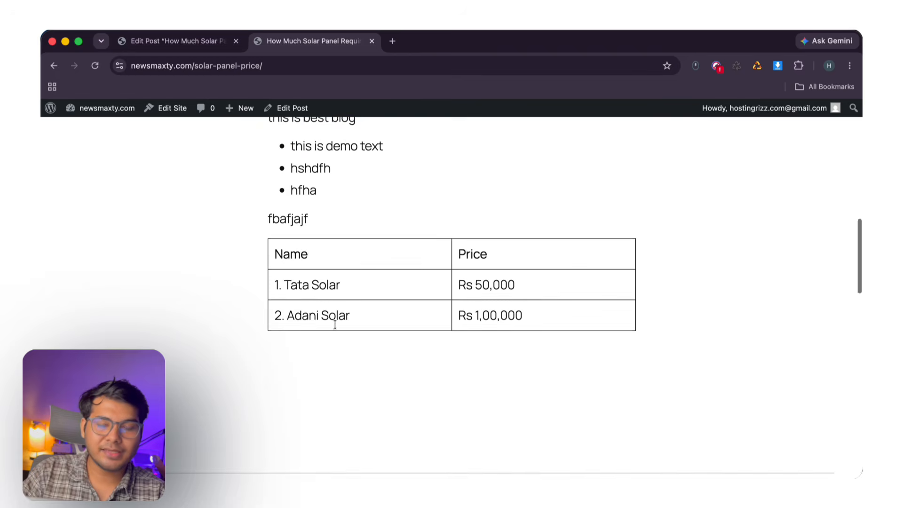
{"action": "scroll", "coordinate": [339, 311], "scroll_direction": "up", "scroll_amount": 12}
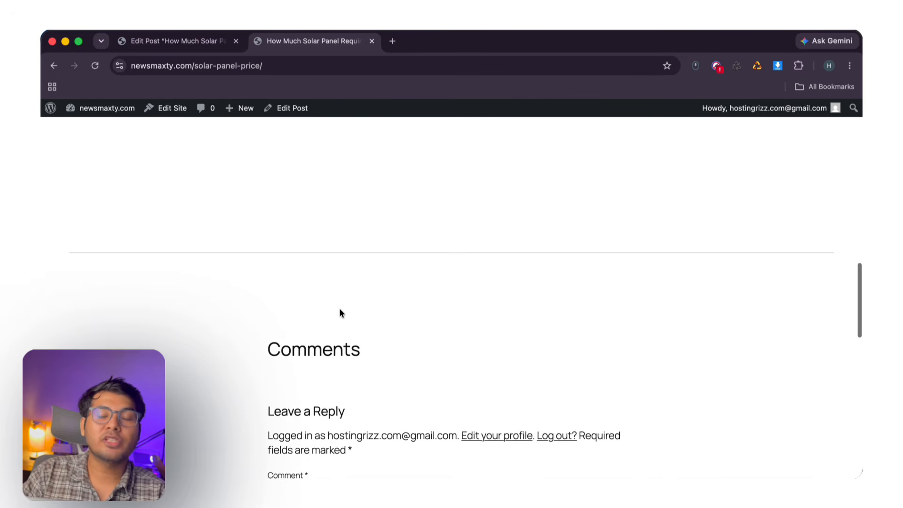
- Return to the post editor, add the tags "Solar Panel" and "AC", and save the post
{"action": "left_click", "coordinate": [202, 42]}
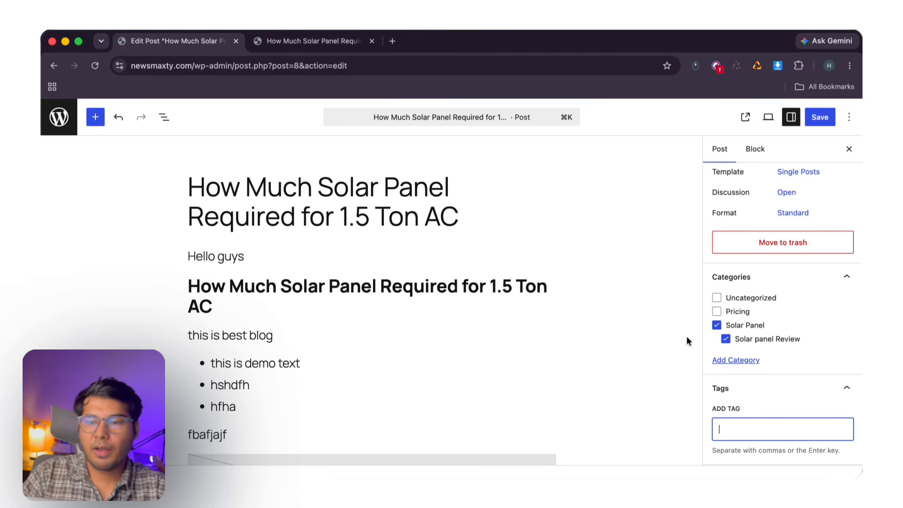
{"action": "type", "text": "SOa"}
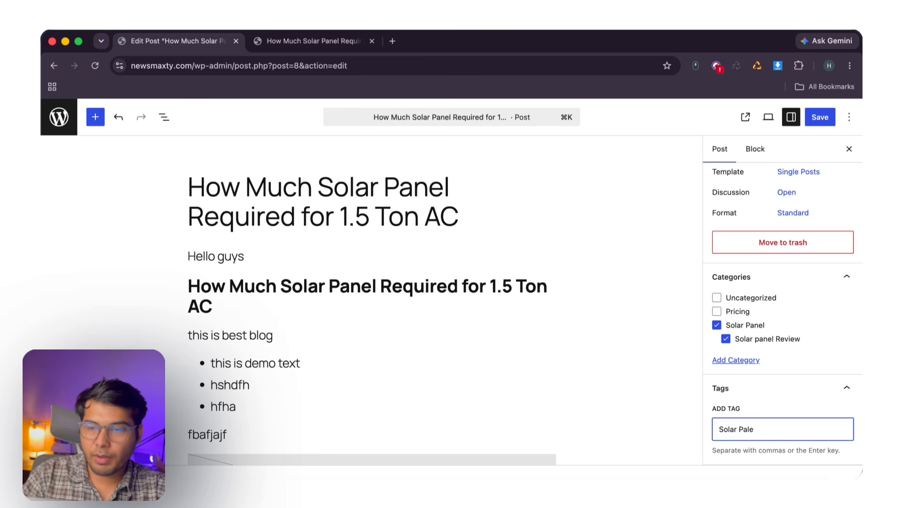
{"action": "key", "text": "Return"}
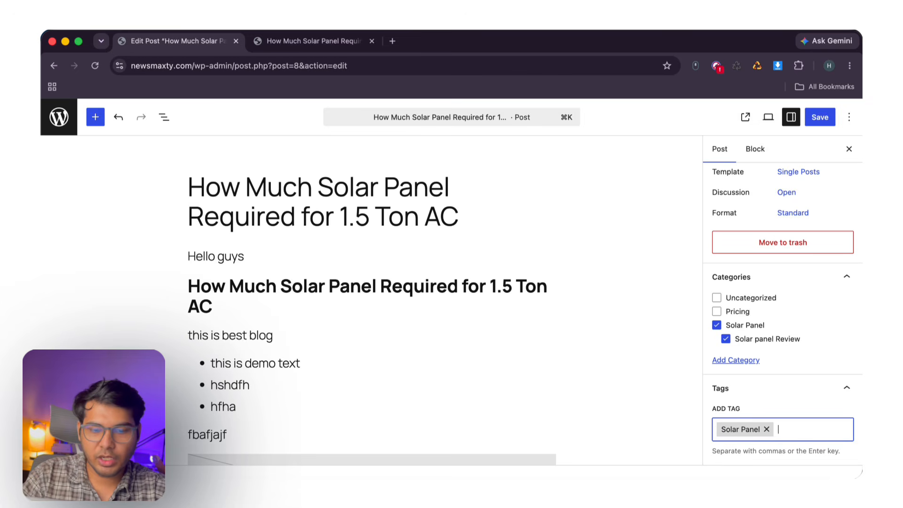
{"action": "type", "text": "AC"}
{"action": "key", "text": "Return"}
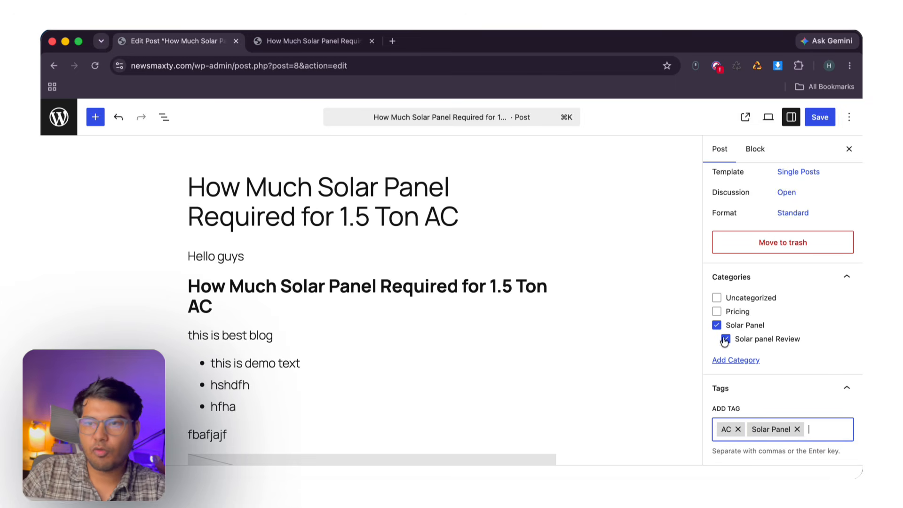
{"action": "left_click", "coordinate": [832, 123]}
- Check the tags beneath the published post and look through the Solar Panel tag archive page
{"action": "left_click", "coordinate": [278, 47]}
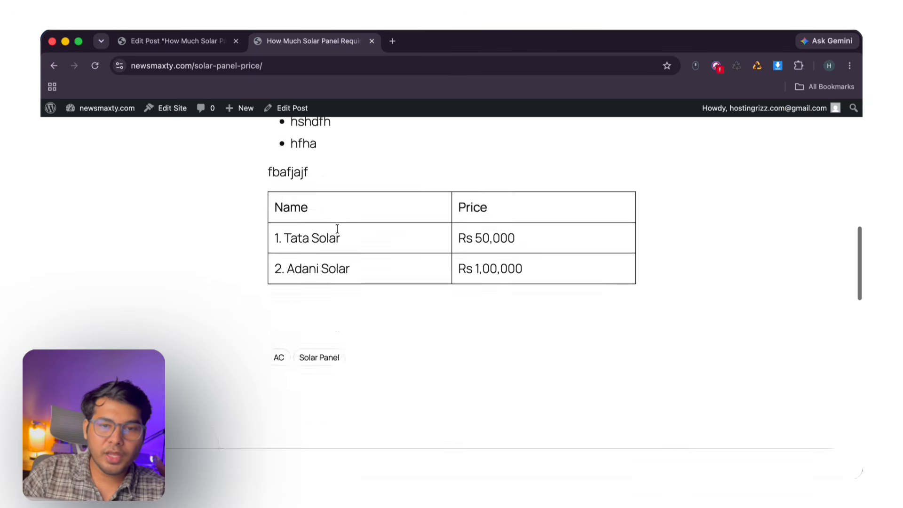
{"action": "scroll", "coordinate": [337, 232], "scroll_direction": "down", "scroll_amount": 10}
{"action": "scroll", "coordinate": [336, 242], "scroll_direction": "up", "scroll_amount": 5}
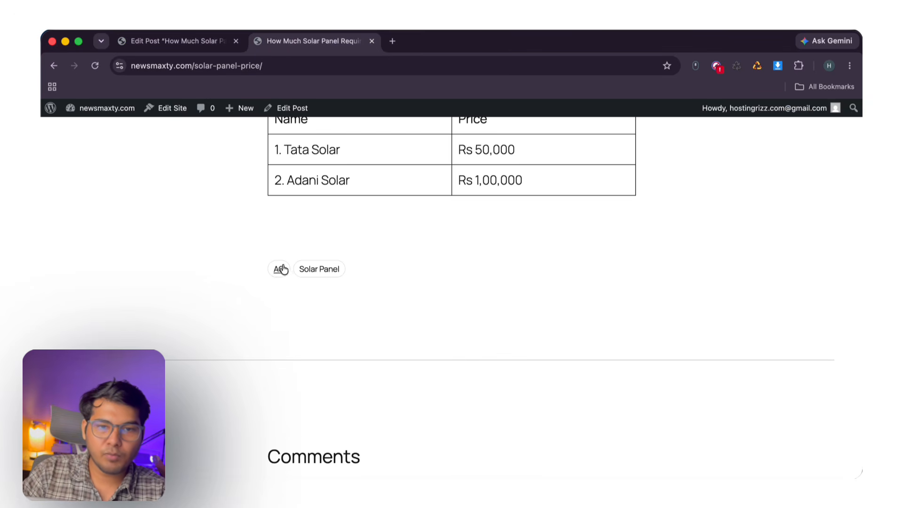
{"action": "left_click", "coordinate": [329, 272]}
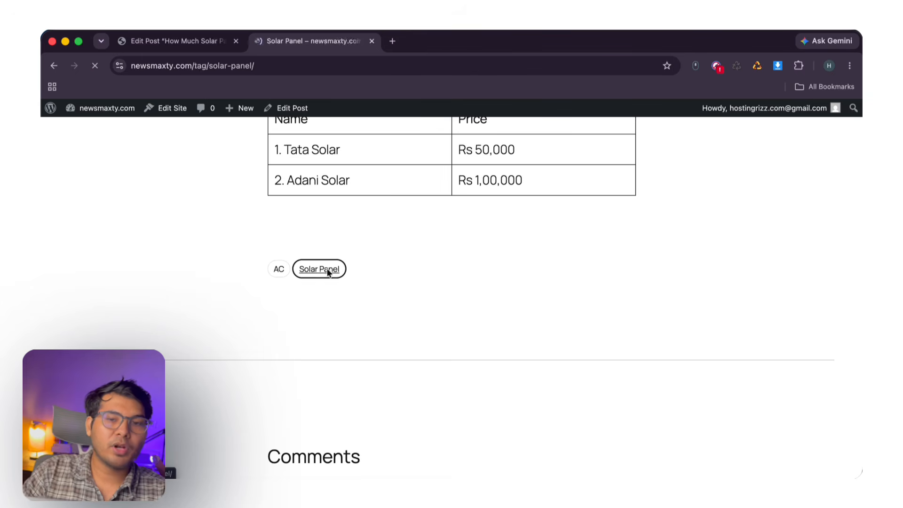
{"action": "scroll", "coordinate": [328, 272], "scroll_direction": "down", "scroll_amount": 10}
{"action": "scroll", "coordinate": [327, 275], "scroll_direction": "up", "scroll_amount": 10}
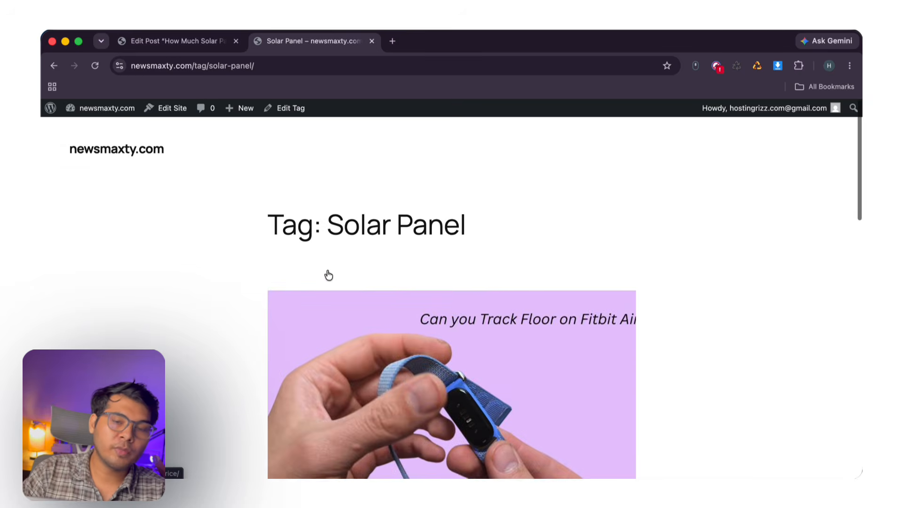
{"action": "scroll", "coordinate": [327, 276], "scroll_direction": "down", "scroll_amount": 10}
{"action": "scroll", "coordinate": [282, 211], "scroll_direction": "up", "scroll_amount": 10}
- Return to the post editor and review the post settings, including the featured image
{"action": "left_click", "coordinate": [161, 44]}
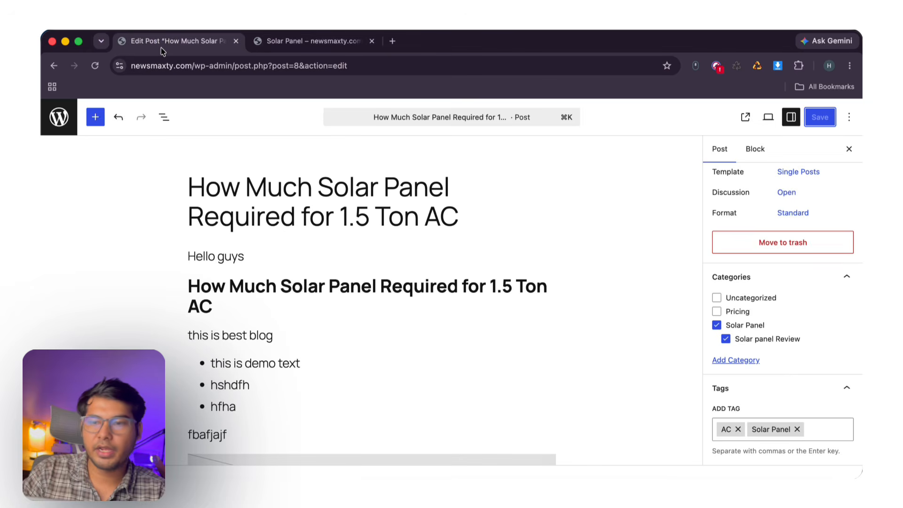
{"action": "scroll", "coordinate": [776, 221], "scroll_direction": "up", "scroll_amount": 5}
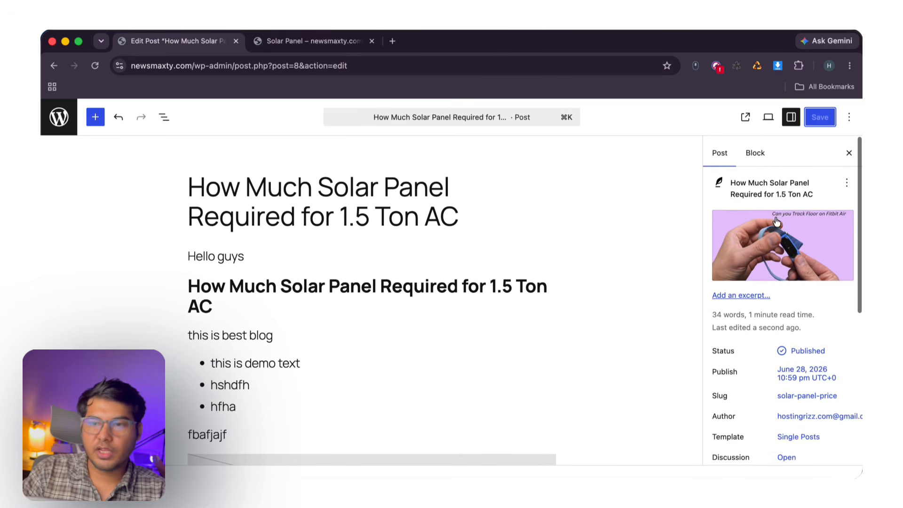
{"action": "left_click", "coordinate": [754, 147]}
{"action": "left_click", "coordinate": [721, 153]}
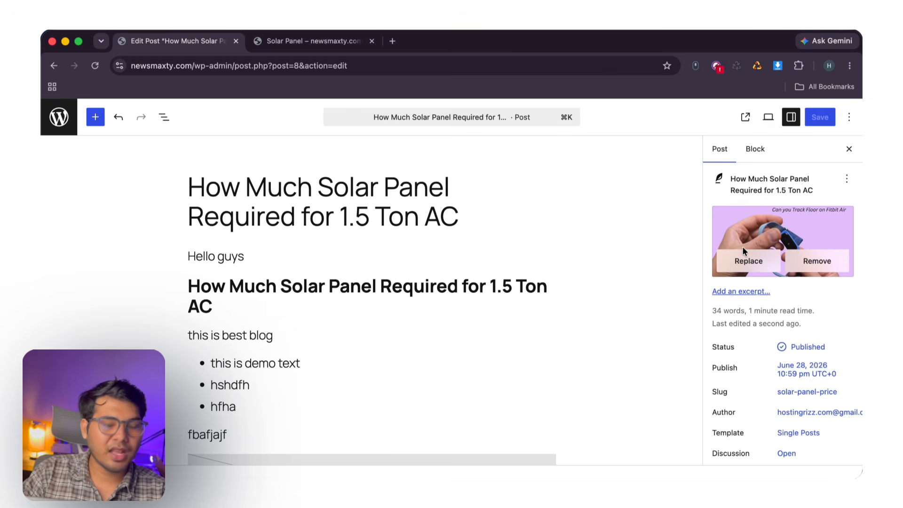
- Leave the editor and review the site's lists of posts, categories and tags
{"action": "left_click", "coordinate": [59, 117]}
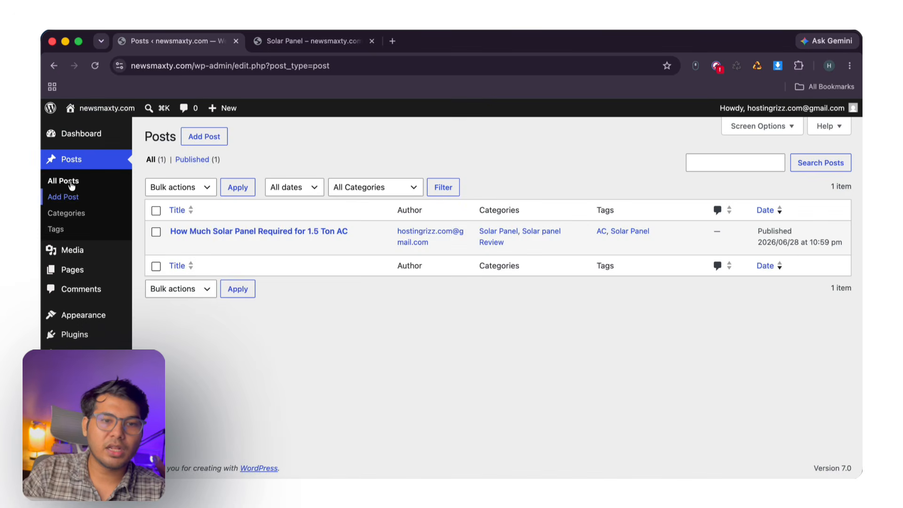
{"action": "left_click", "coordinate": [67, 215]}
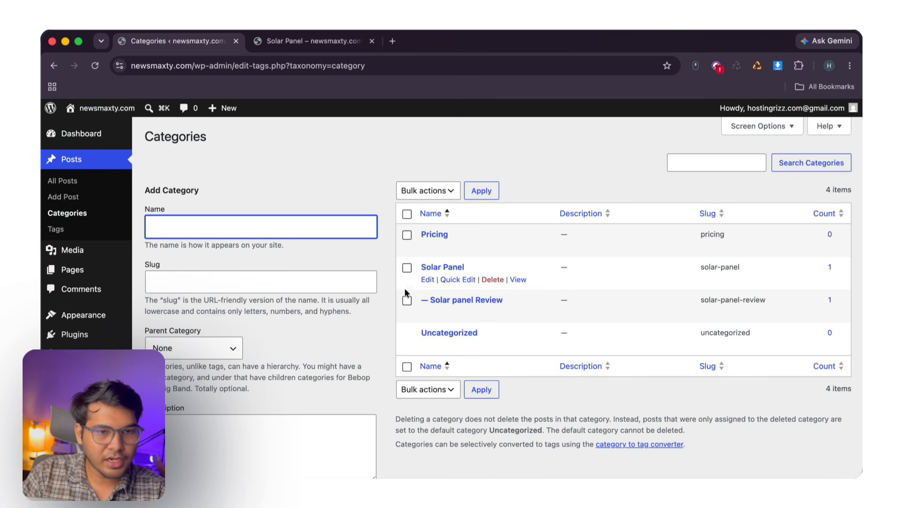
{"action": "left_click", "coordinate": [70, 230]}
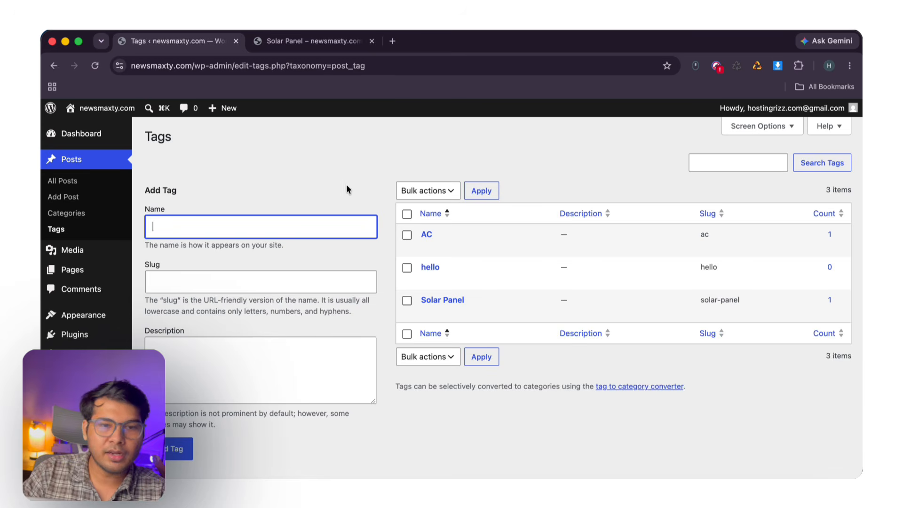
{"action": "scroll", "coordinate": [304, 316], "scroll_direction": "down", "scroll_amount": 1}
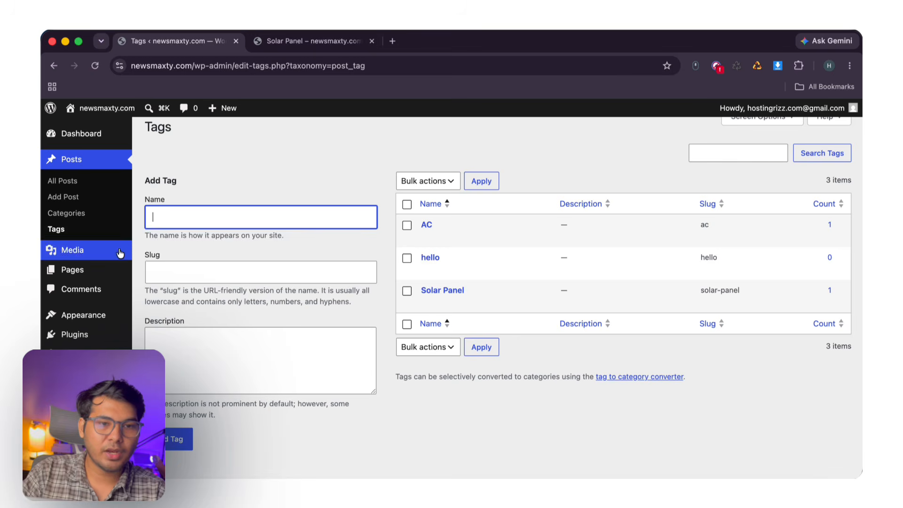
- View the media library, then open the file selection on the media upload page
{"action": "left_click", "coordinate": [140, 253]}
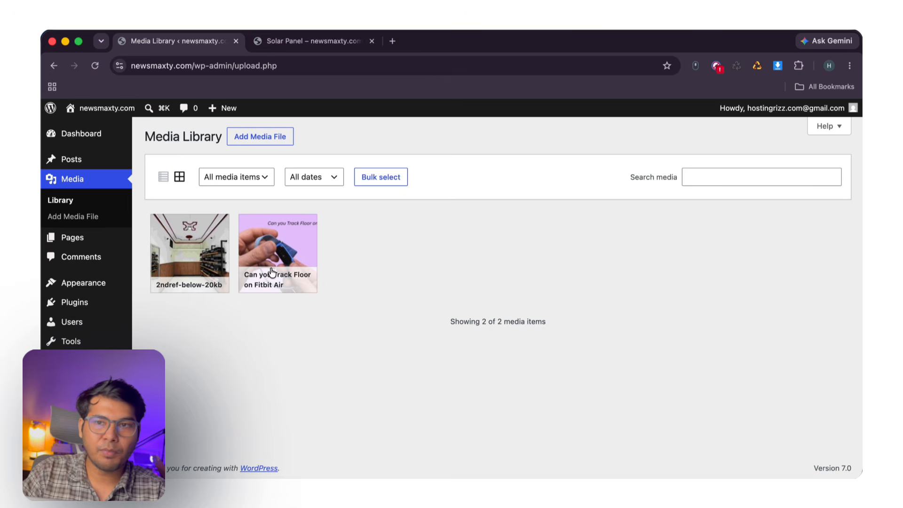
{"action": "left_click", "coordinate": [73, 216]}
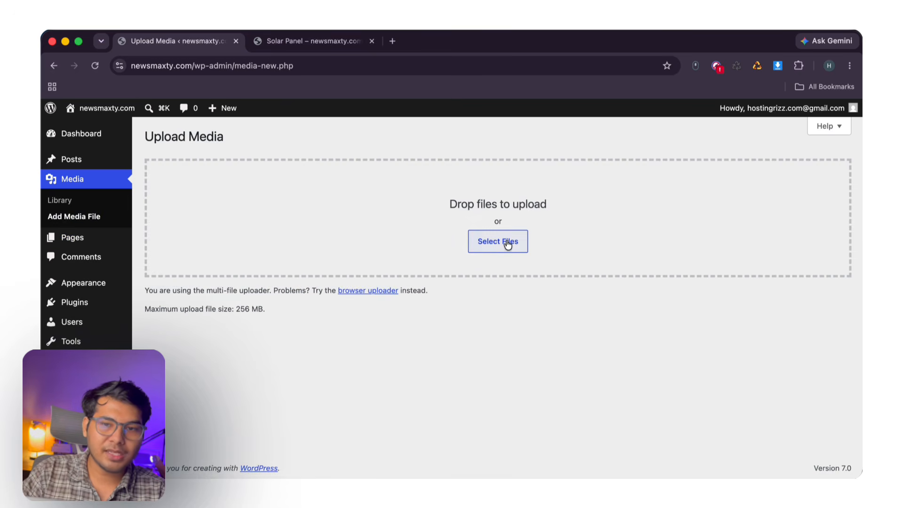
{"action": "left_click", "coordinate": [508, 243]}
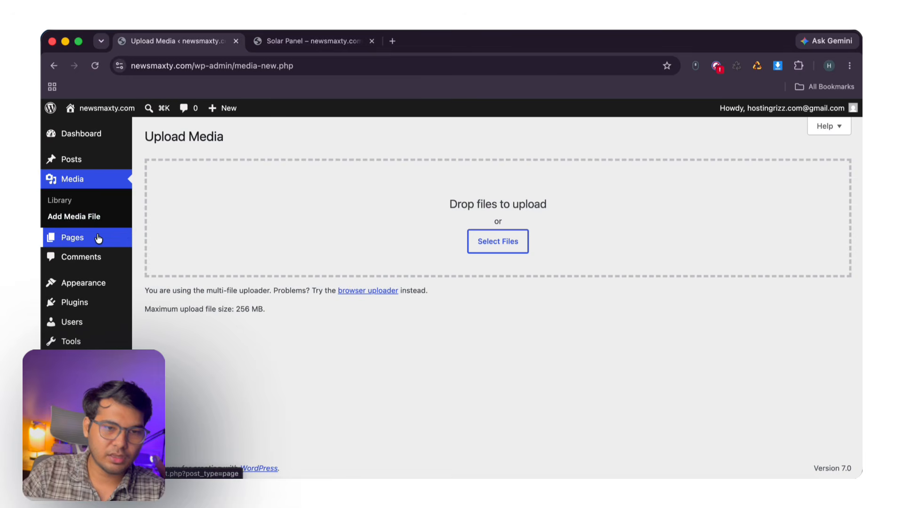
- Add a new page to the site and dismiss the starter pattern selection
{"action": "left_click", "coordinate": [156, 236]}
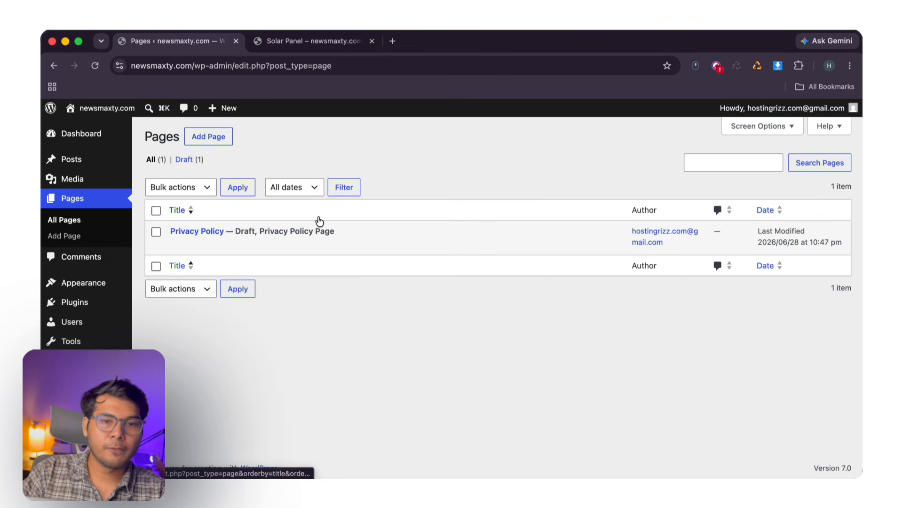
{"action": "left_click", "coordinate": [223, 142]}
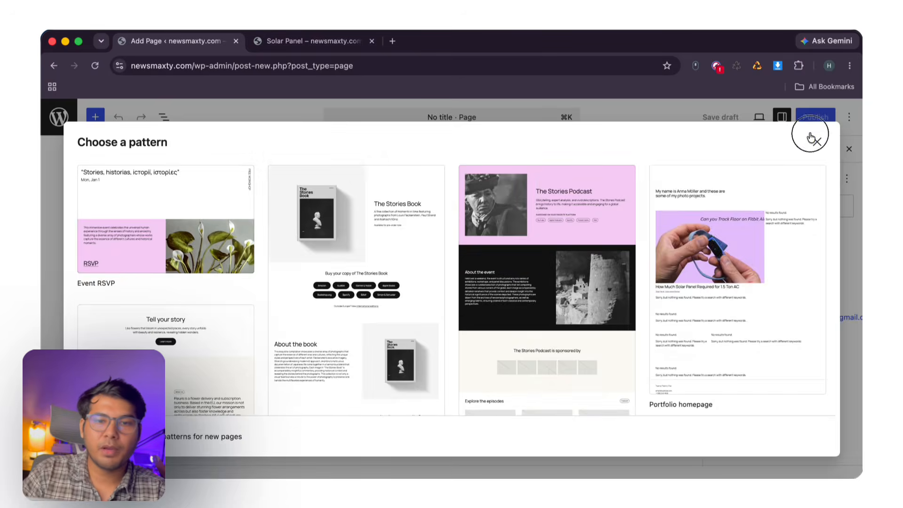
{"action": "left_click", "coordinate": [815, 142]}
- Title the new page "About US" and enter "hashda" as its body text
{"action": "left_click", "coordinate": [260, 193]}
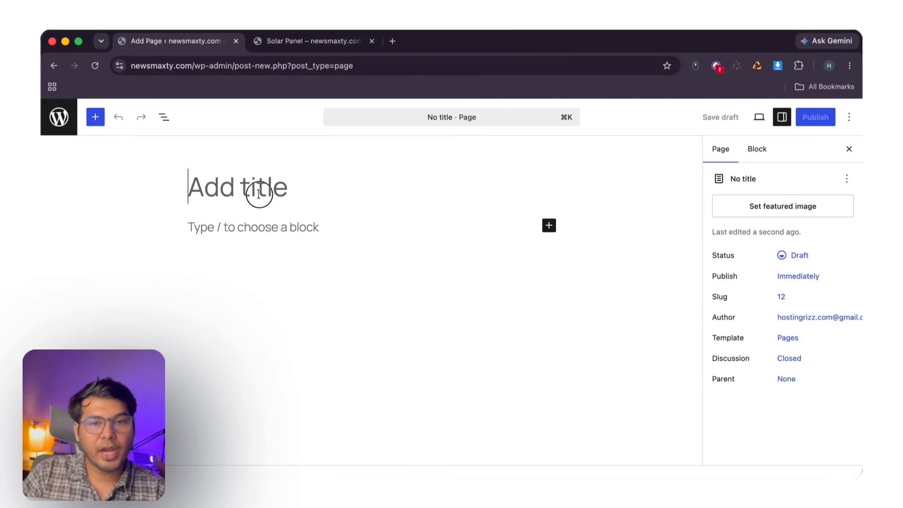
{"action": "type", "text": "P"}
{"action": "key", "text": "BackSpace"}
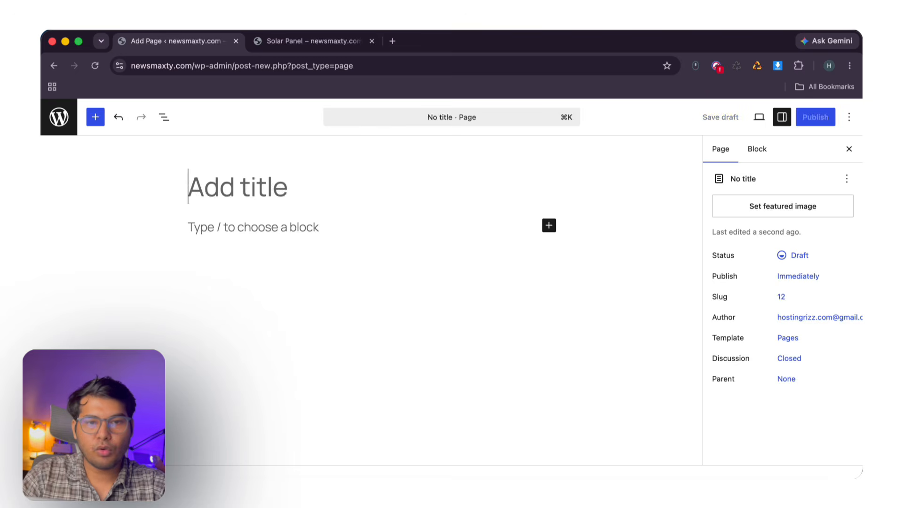
{"action": "type", "text": "Abbou"}
{"action": "key", "text": "BackSpace"}
{"action": "key", "text": "BackSpace"}
{"action": "key", "text": "BackSpace"}
{"action": "type", "text": "out"}
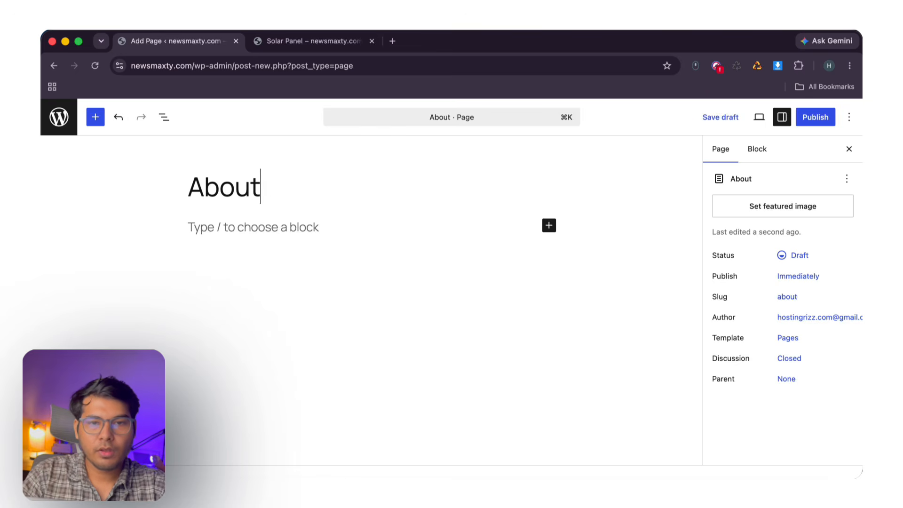
{"action": "type", "text": " US"}
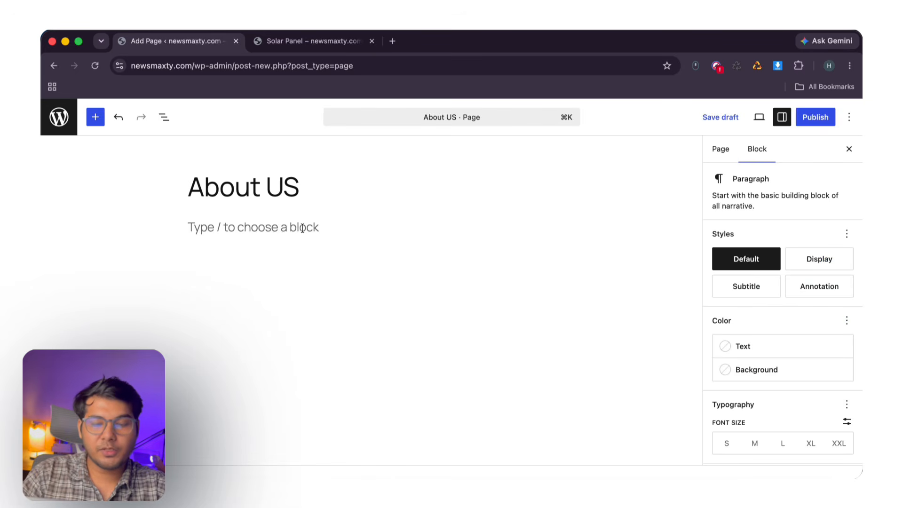
{"action": "type", "text": "hashda"}
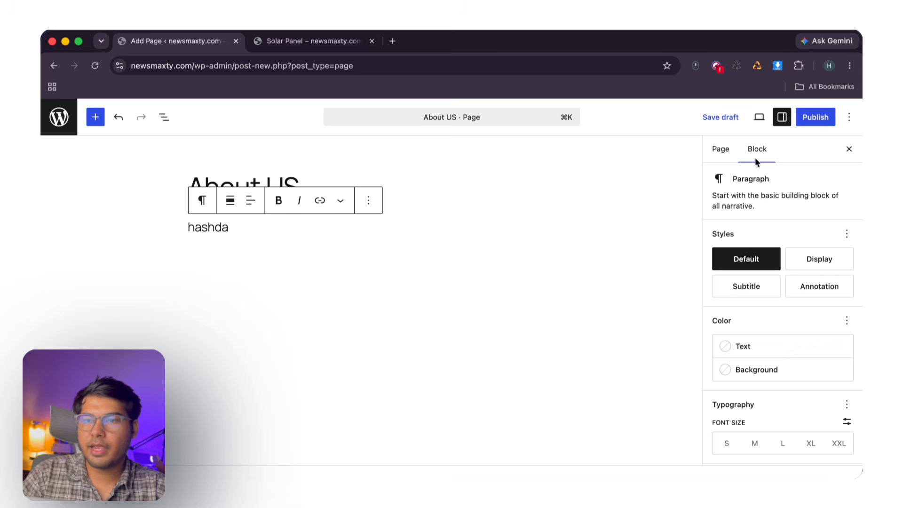
- Check the page's slug and publish date settings, and publish the About US page
{"action": "left_click", "coordinate": [721, 148]}
{"action": "left_click", "coordinate": [797, 314]}
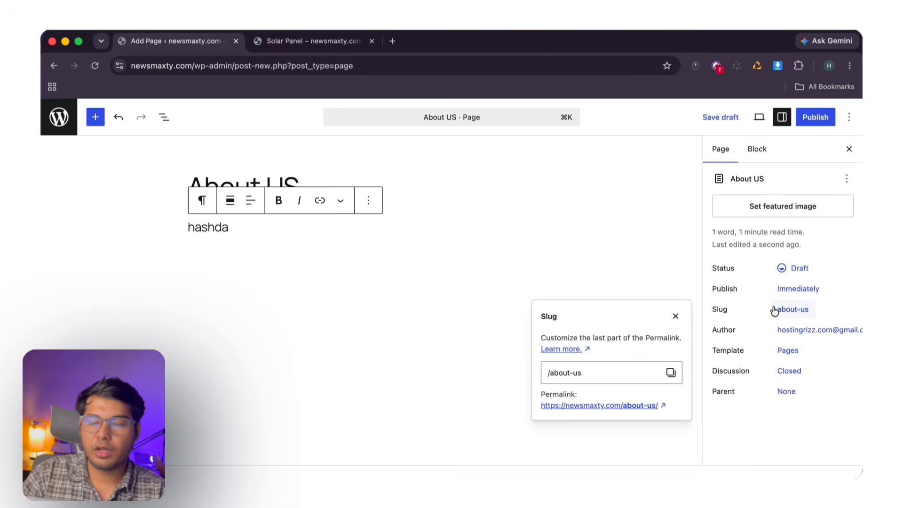
{"action": "left_click", "coordinate": [791, 304]}
{"action": "left_click", "coordinate": [798, 288]}
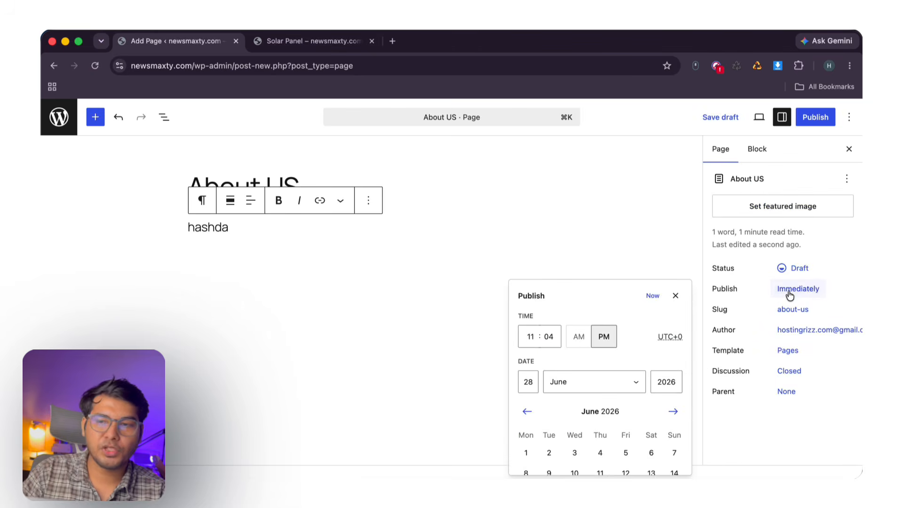
{"action": "left_click", "coordinate": [798, 288]}
{"action": "left_click", "coordinate": [810, 119]}
{"action": "left_click", "coordinate": [810, 117]}
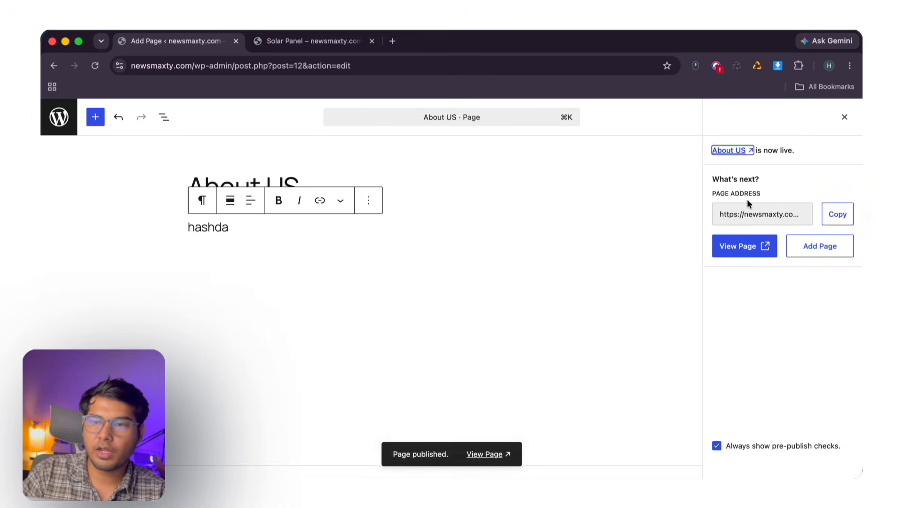
- Copy the published page's address and view the live About US page
{"action": "left_click", "coordinate": [829, 216]}
{"action": "left_click", "coordinate": [746, 244]}
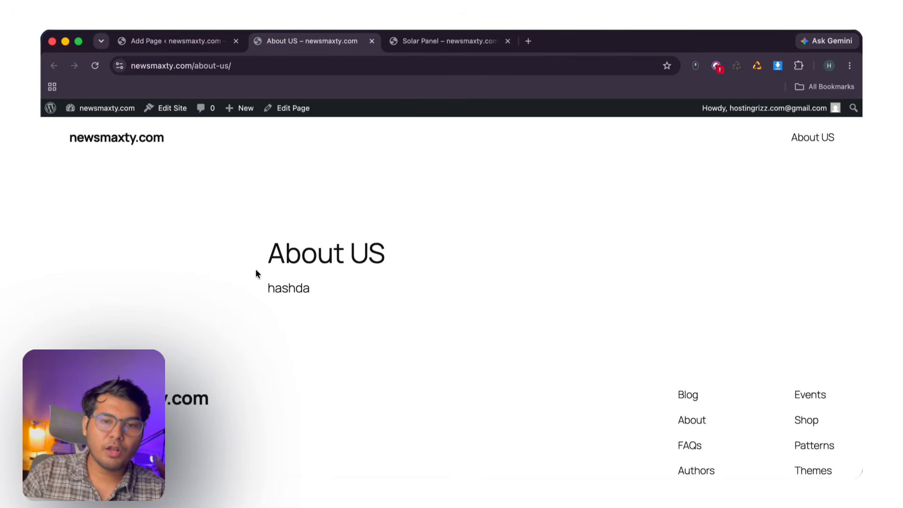
{"action": "left_click_drag", "start_coordinate": [255, 273], "coordinate": [414, 321]}
{"action": "left_click", "coordinate": [414, 321]}
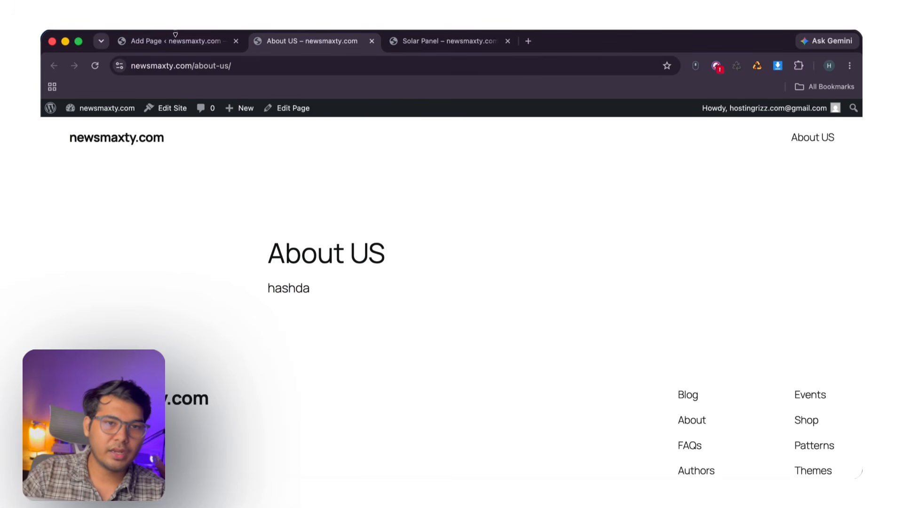
- Review the dashboard's list of pages and comments section, and look through the Solar Panel tag archive
{"action": "left_click", "coordinate": [175, 34]}
{"action": "left_click", "coordinate": [59, 116]}
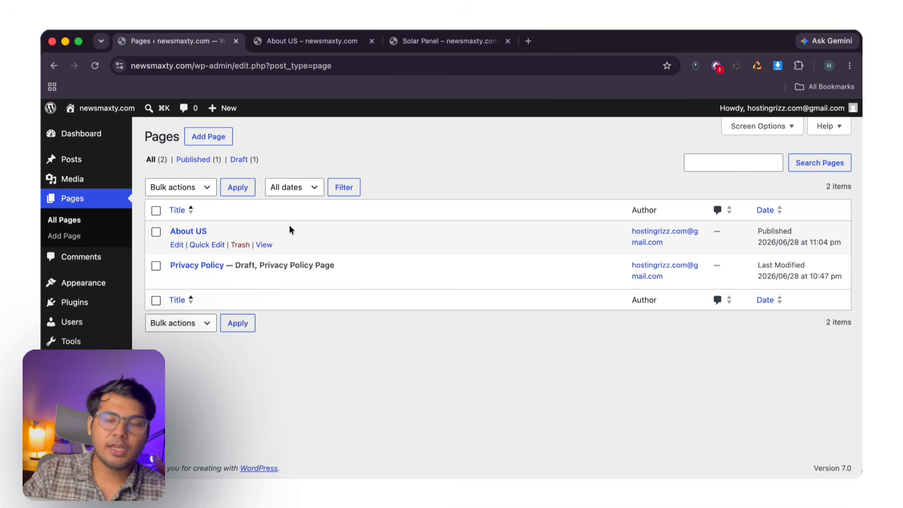
{"action": "left_click", "coordinate": [94, 261]}
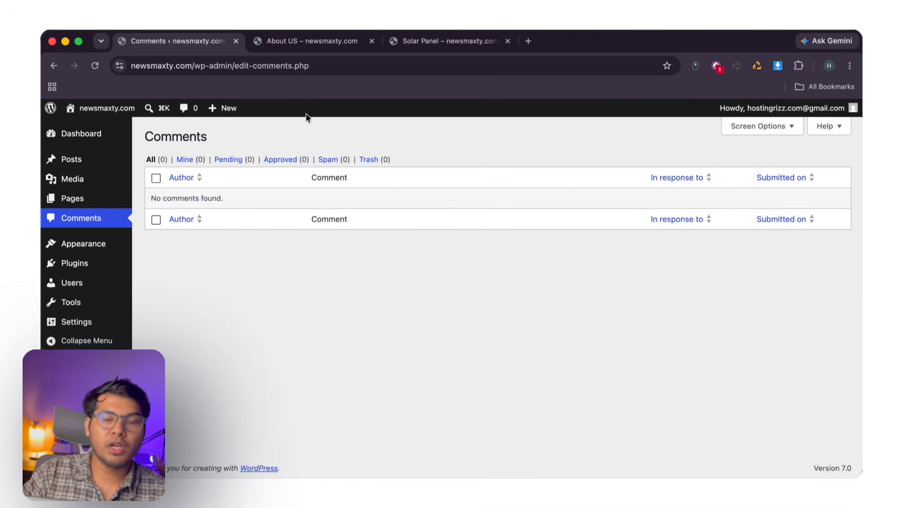
{"action": "left_click", "coordinate": [307, 46]}
{"action": "left_click", "coordinate": [423, 47]}
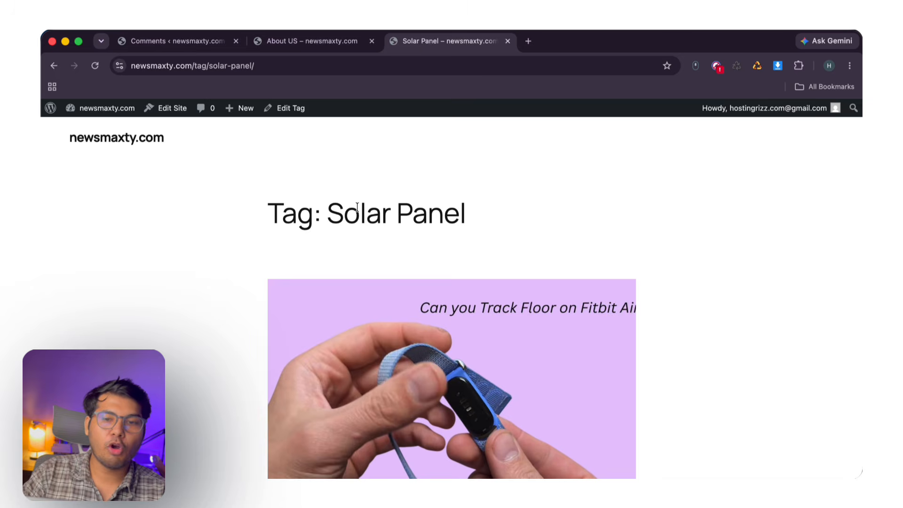
{"action": "scroll", "coordinate": [357, 251], "scroll_direction": "down", "scroll_amount": 10}
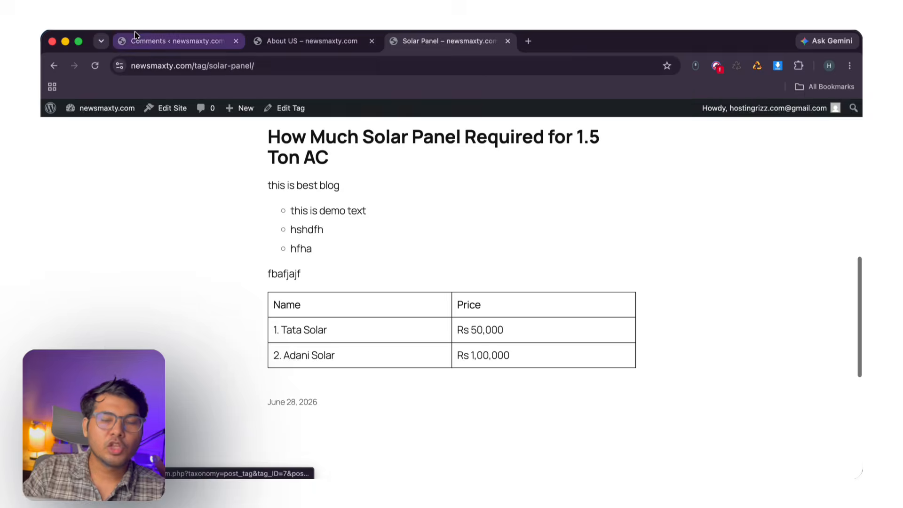
{"action": "left_click", "coordinate": [155, 41]}
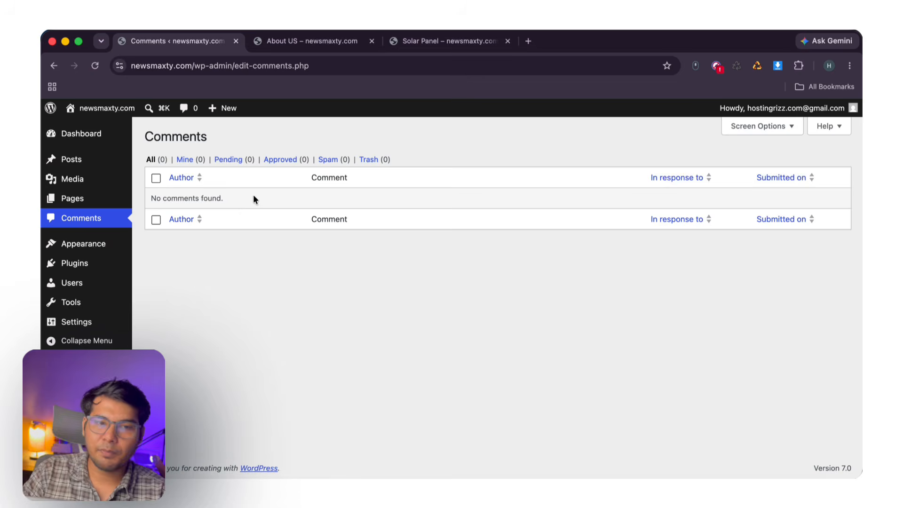
- View the site's installed themes and compare them with the live homepage's current design
{"action": "mouse_move", "coordinate": [111, 246]}
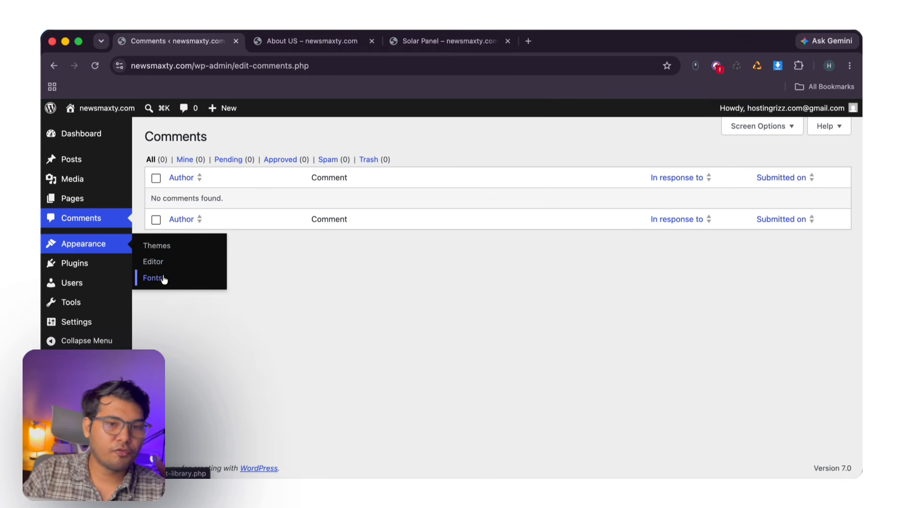
{"action": "left_click", "coordinate": [163, 250]}
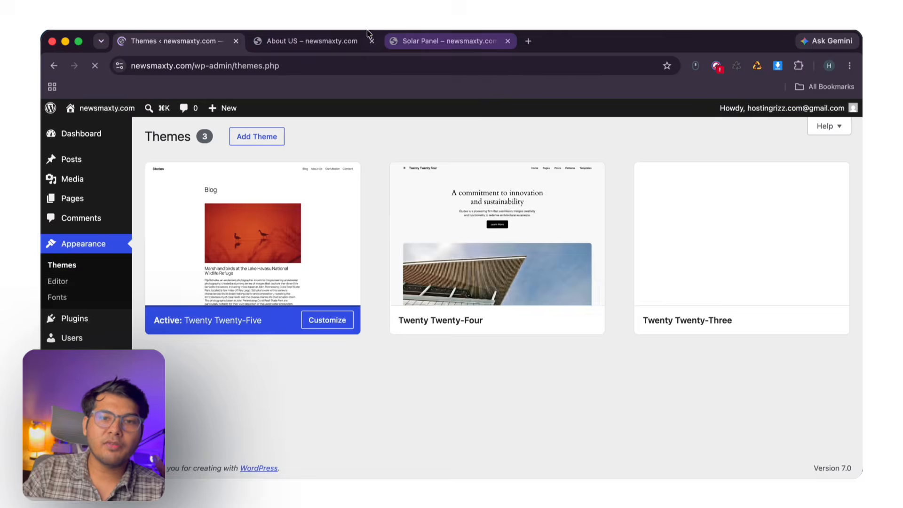
{"action": "left_click", "coordinate": [333, 40]}
{"action": "left_click", "coordinate": [141, 144]}
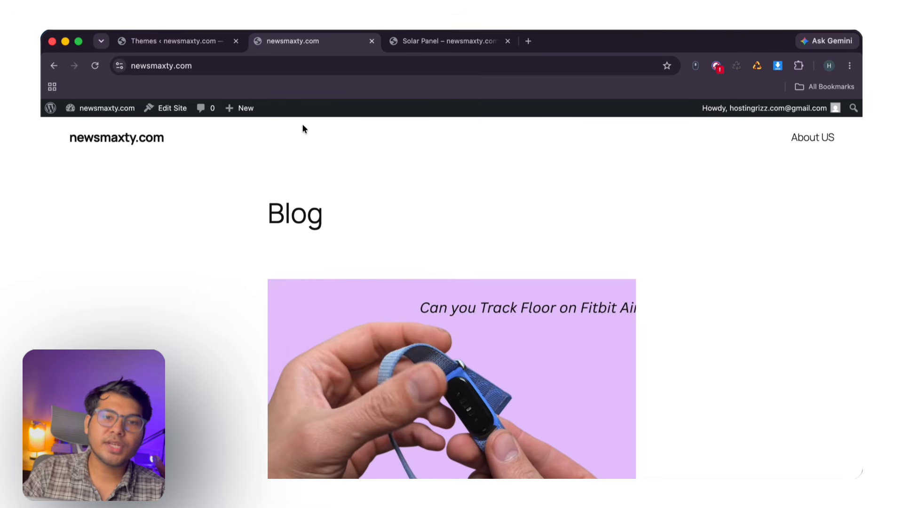
{"action": "left_click", "coordinate": [184, 41]}
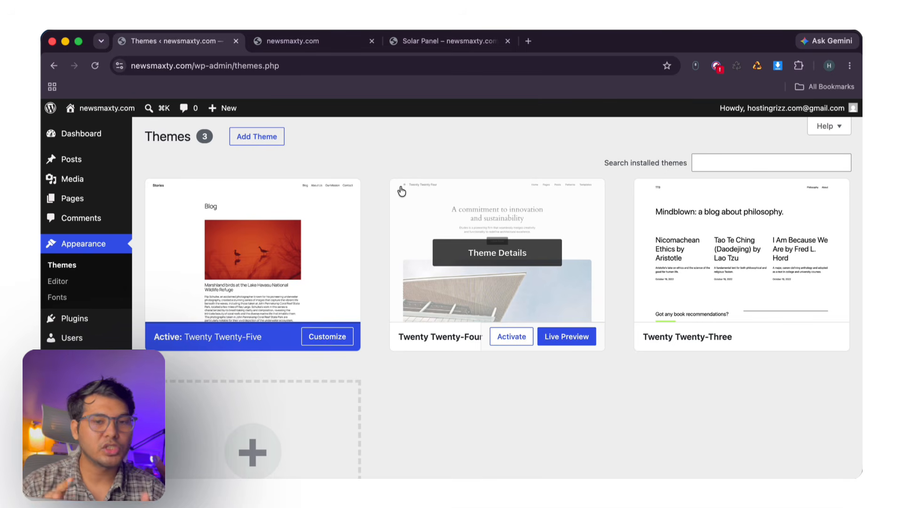
- Browse the popular themes available to add, and install and activate GeneratePress
{"action": "left_click", "coordinate": [257, 138]}
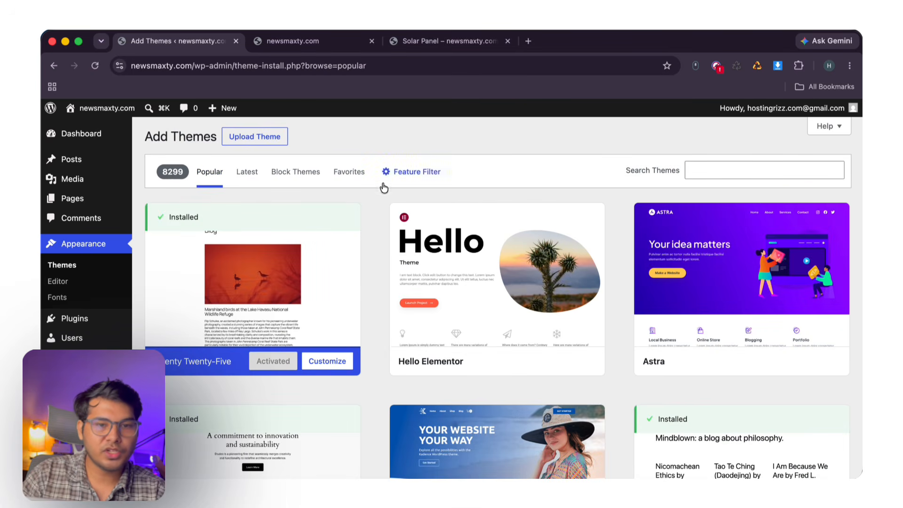
{"action": "scroll", "coordinate": [400, 292], "scroll_direction": "down", "scroll_amount": 3}
{"action": "scroll", "coordinate": [405, 318], "scroll_direction": "down", "scroll_amount": 15}
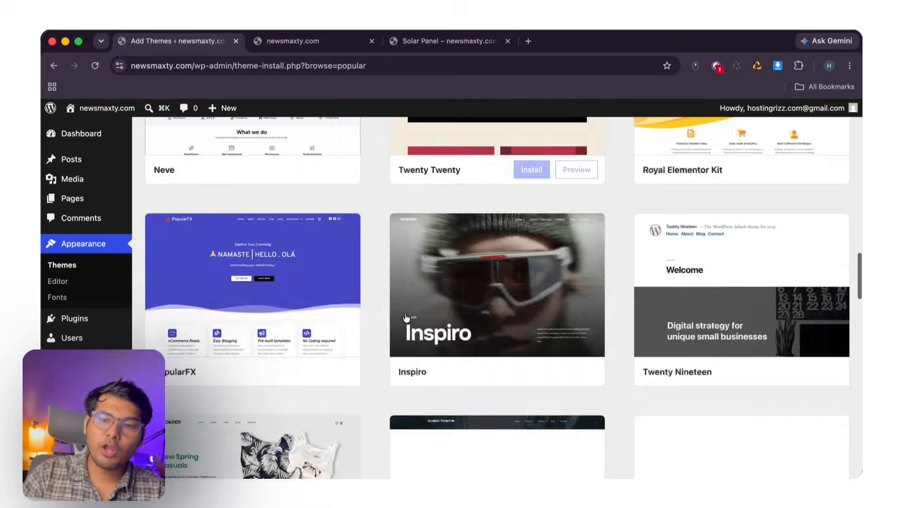
{"action": "scroll", "coordinate": [363, 350], "scroll_direction": "up", "scroll_amount": 20}
{"action": "scroll", "coordinate": [363, 350], "scroll_direction": "down", "scroll_amount": 15}
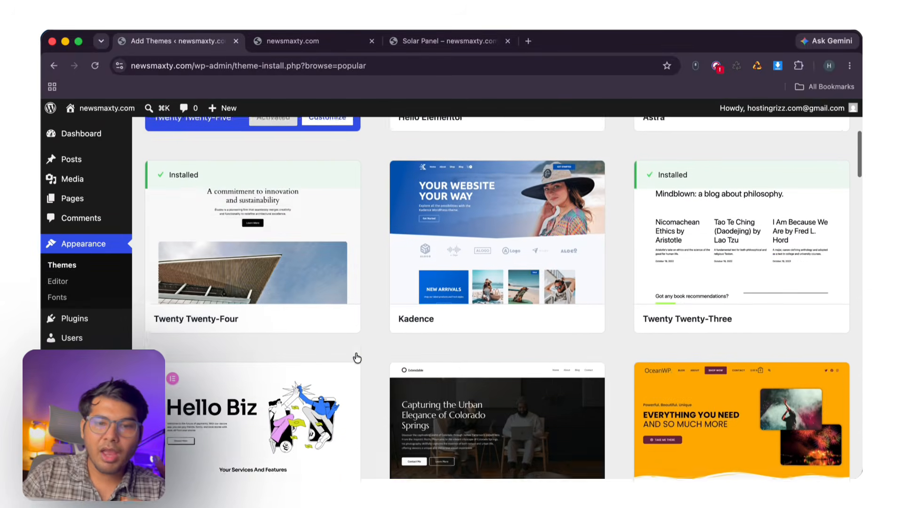
{"action": "scroll", "coordinate": [357, 359], "scroll_direction": "down", "scroll_amount": 6}
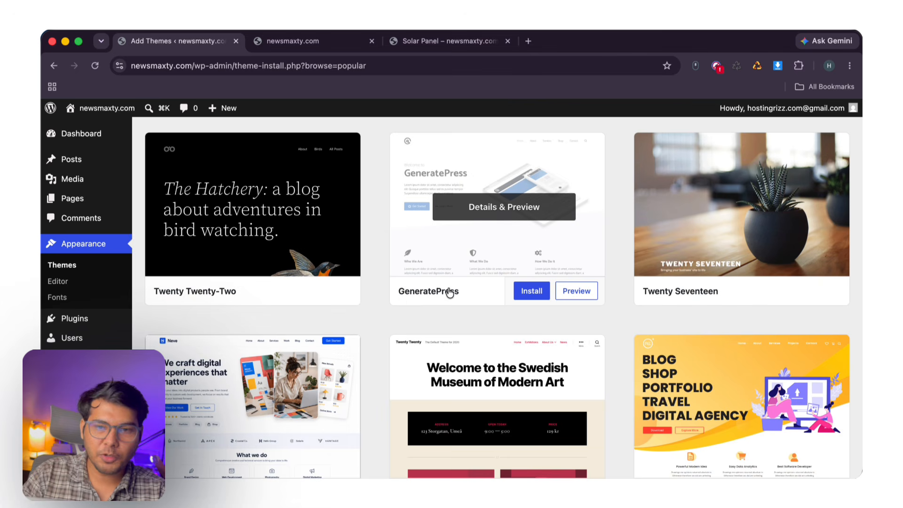
{"action": "left_click", "coordinate": [530, 294]}
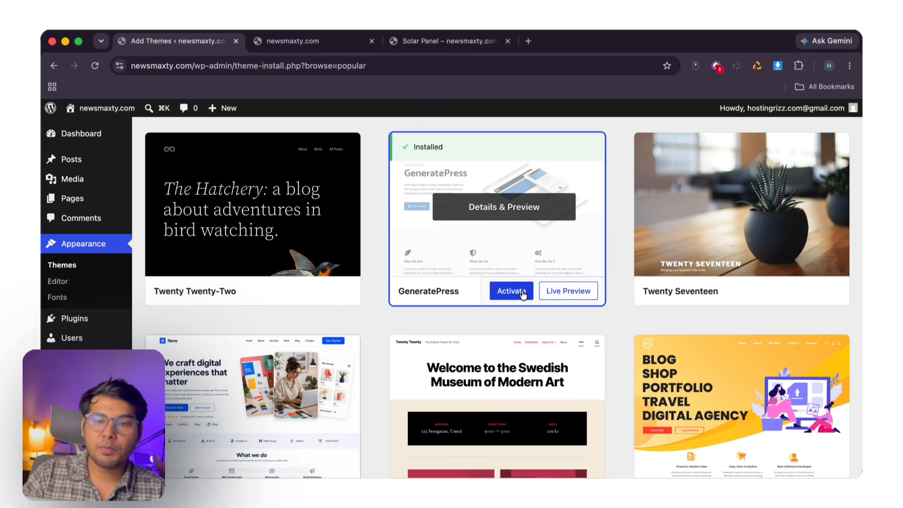
{"action": "left_click", "coordinate": [522, 292]}
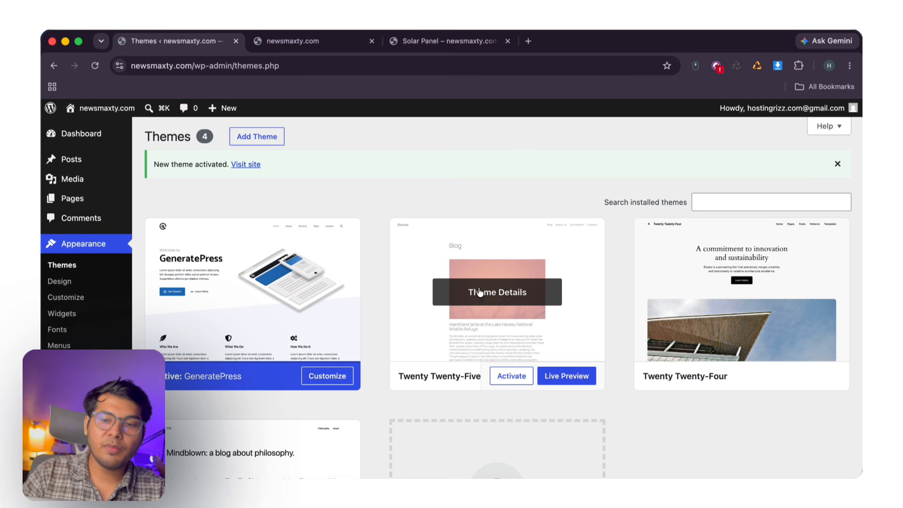
- Reactivate the Twenty Twenty-Five theme and delete the Twenty Twenty-Four theme
{"action": "left_click", "coordinate": [526, 370]}
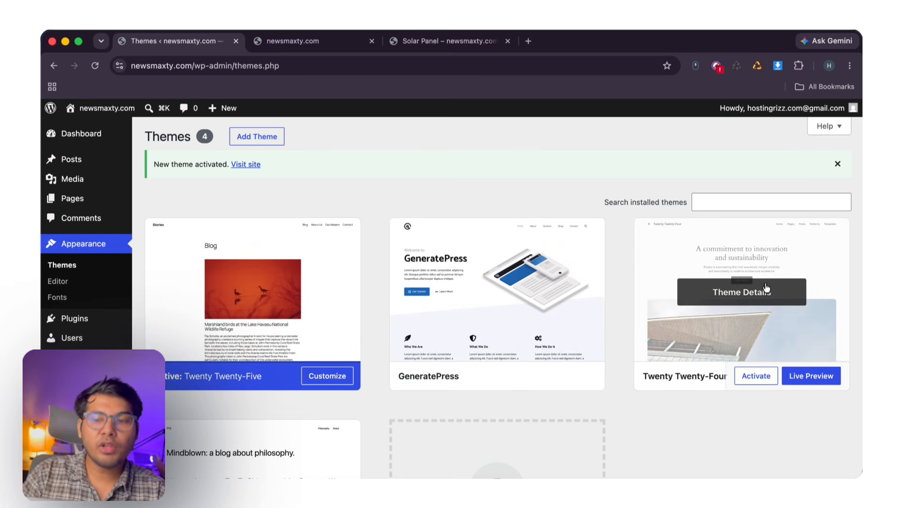
{"action": "left_click", "coordinate": [761, 290]}
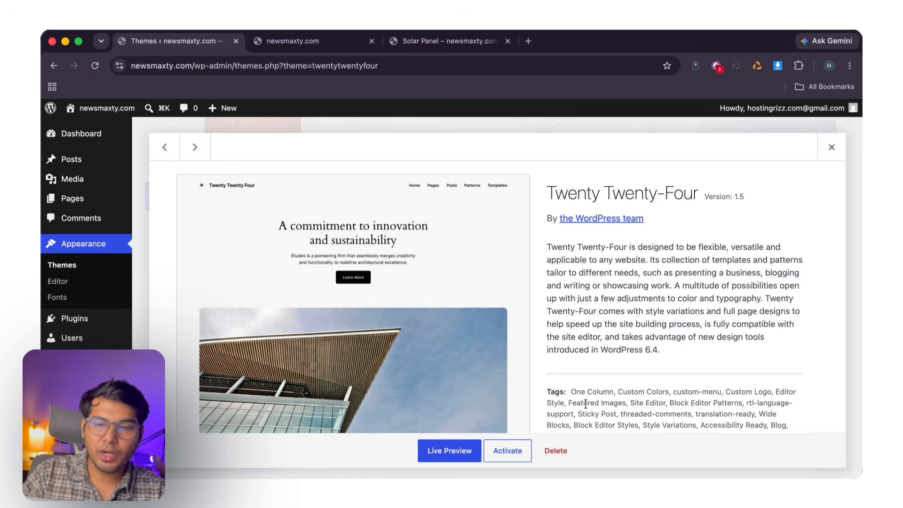
{"action": "left_click", "coordinate": [556, 451]}
{"action": "left_click", "coordinate": [551, 153]}
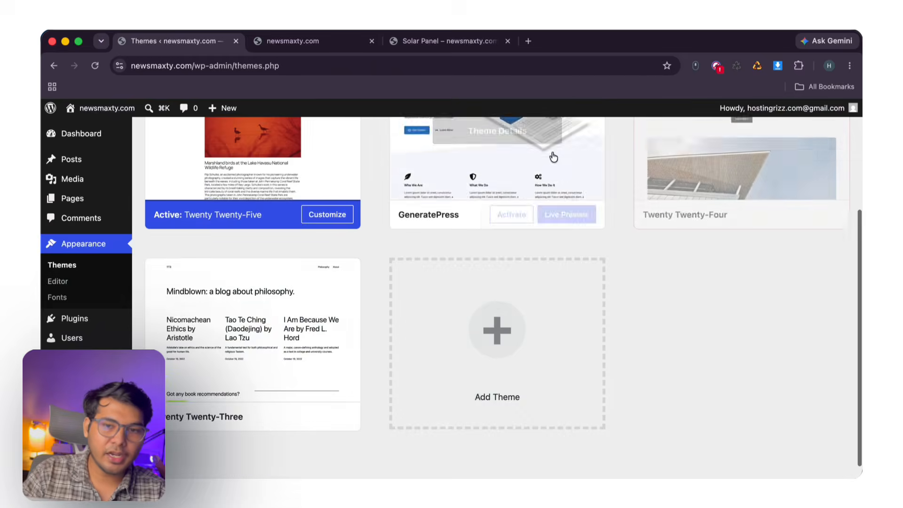
- Activate the GeneratePress theme and reload the live homepage to review its new design
{"action": "scroll", "coordinate": [460, 260], "scroll_direction": "up", "scroll_amount": 5}
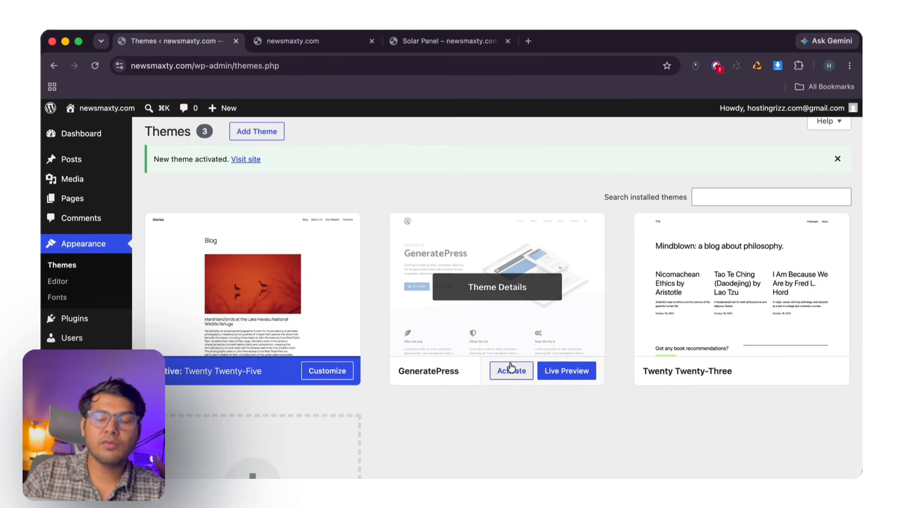
{"action": "left_click", "coordinate": [511, 368]}
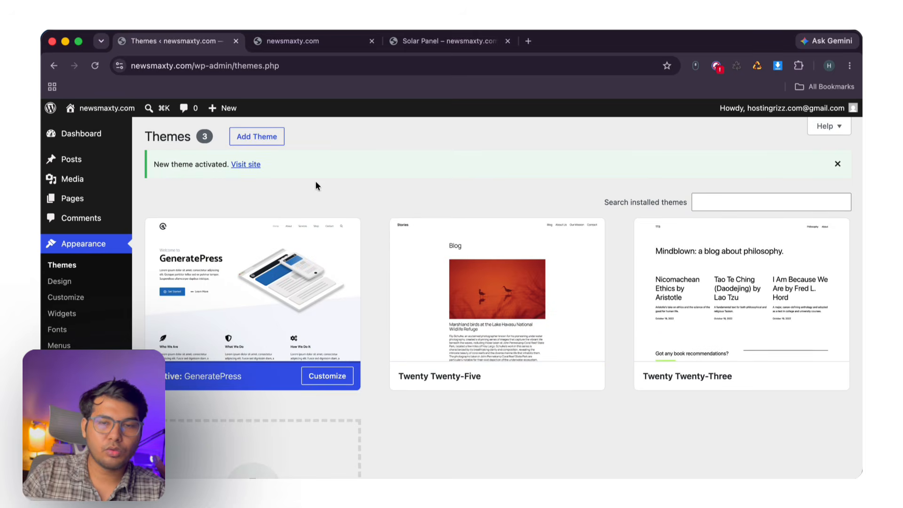
{"action": "left_click", "coordinate": [323, 45]}
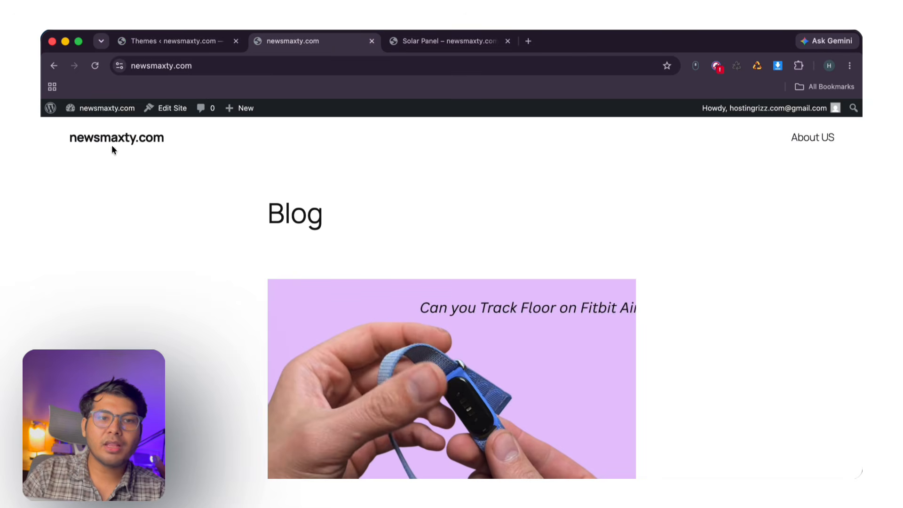
{"action": "left_click", "coordinate": [94, 66]}
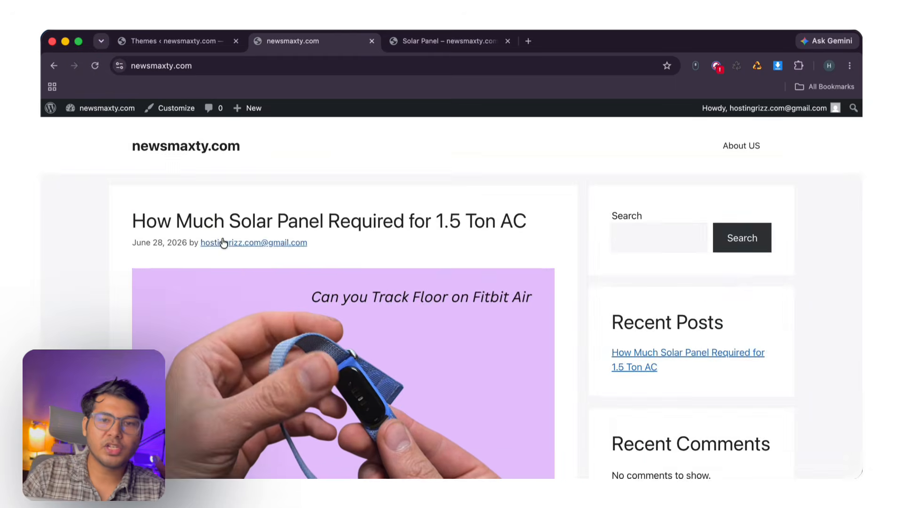
{"action": "scroll", "coordinate": [224, 242], "scroll_direction": "down", "scroll_amount": 5}
{"action": "scroll", "coordinate": [223, 243], "scroll_direction": "up", "scroll_amount": 5}
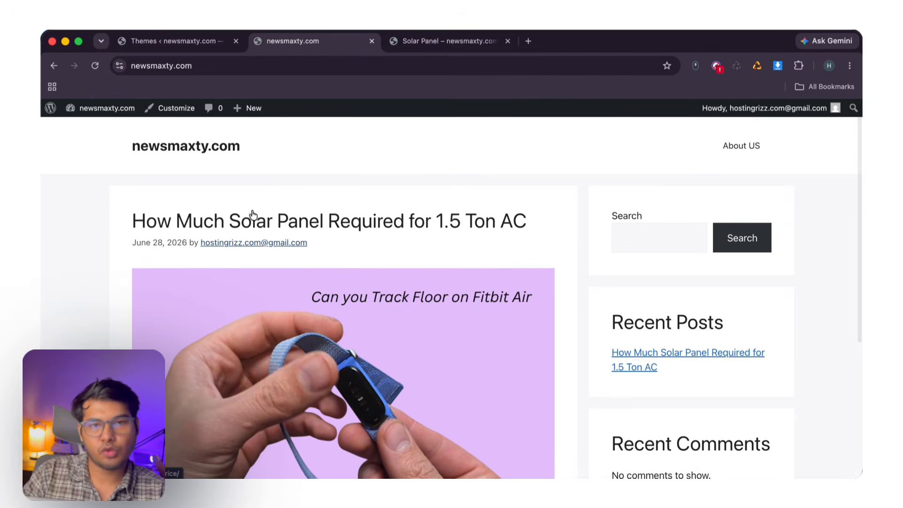
- Review the live homepage's post, sidebar widgets and footer under the GeneratePress theme
{"action": "scroll", "coordinate": [464, 234], "scroll_direction": "down", "scroll_amount": 3}
{"action": "scroll", "coordinate": [466, 240], "scroll_direction": "up", "scroll_amount": 4}
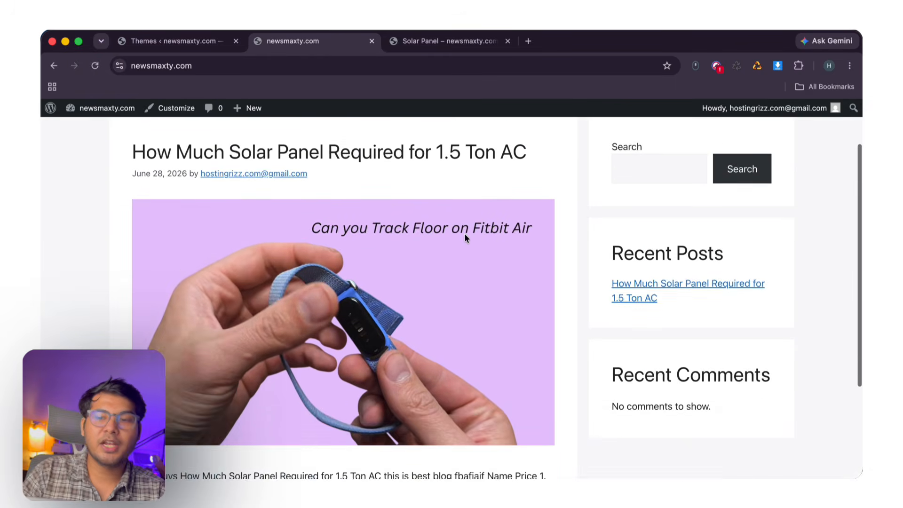
{"action": "scroll", "coordinate": [532, 219], "scroll_direction": "down", "scroll_amount": 5}
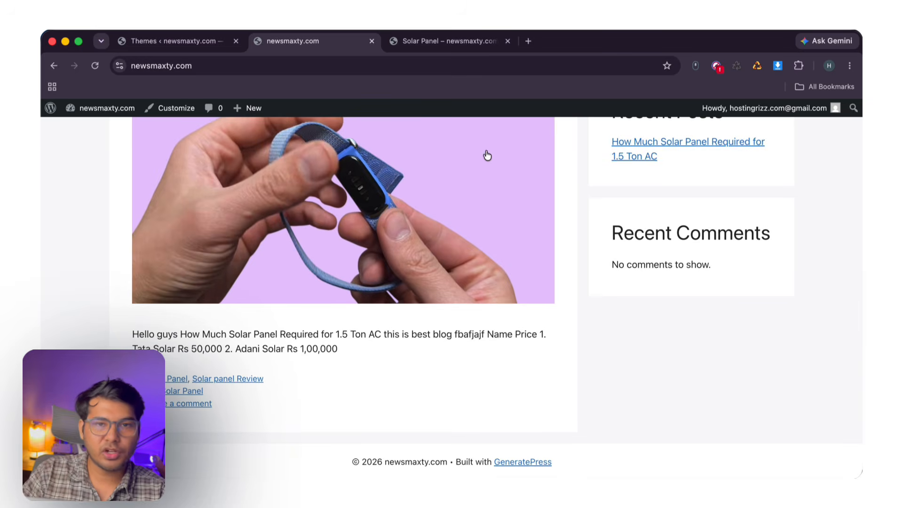
{"action": "scroll", "coordinate": [484, 155], "scroll_direction": "up", "scroll_amount": 5}
- View the site's Design section and its Styles preview of colors and typography, and return to the dashboard
{"action": "left_click", "coordinate": [190, 42]}
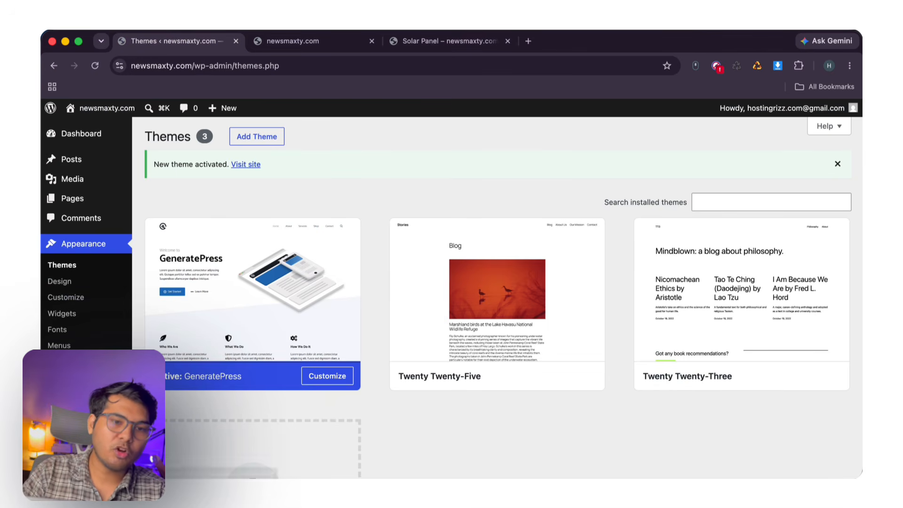
{"action": "left_click", "coordinate": [65, 284]}
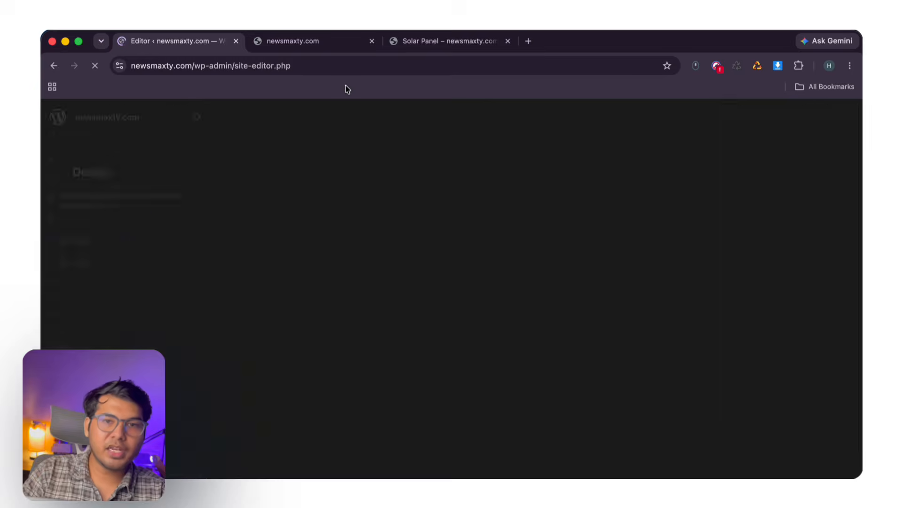
{"action": "scroll", "coordinate": [285, 196], "scroll_direction": "down", "scroll_amount": 10}
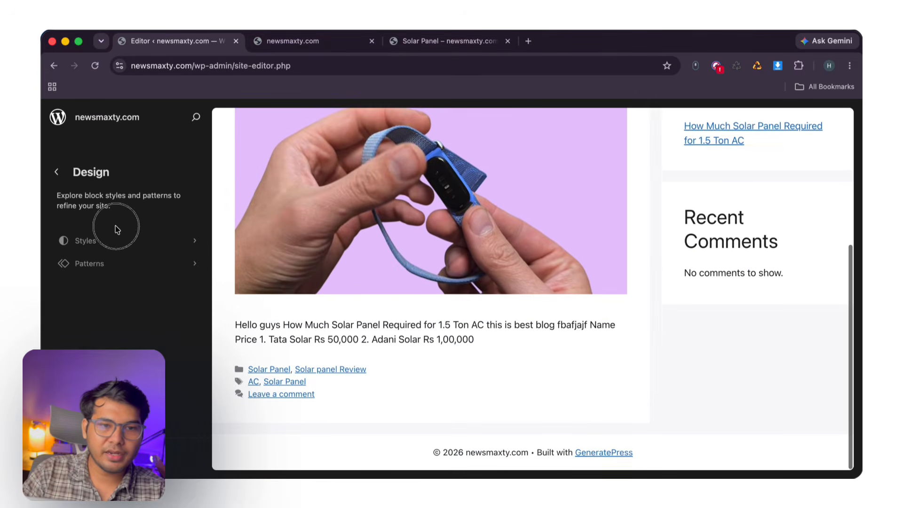
{"action": "left_click", "coordinate": [121, 239]}
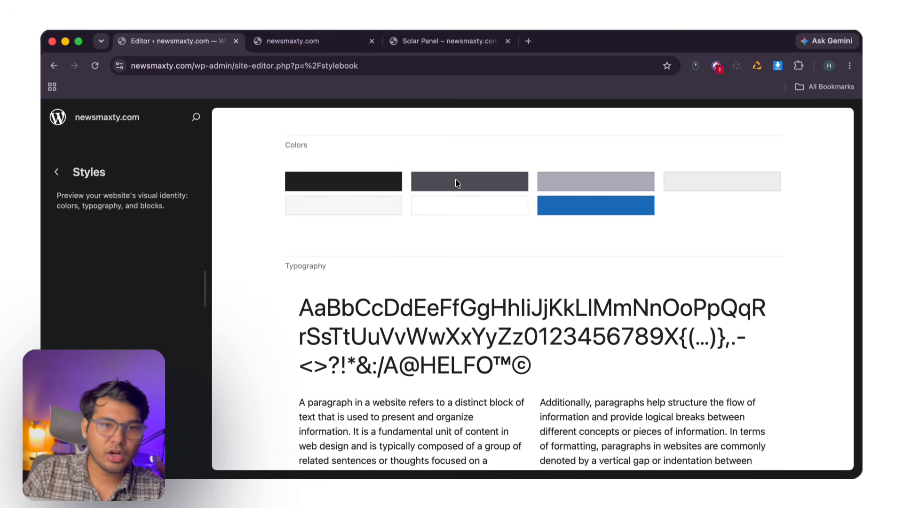
{"action": "left_click", "coordinate": [59, 171]}
{"action": "left_click", "coordinate": [59, 173]}
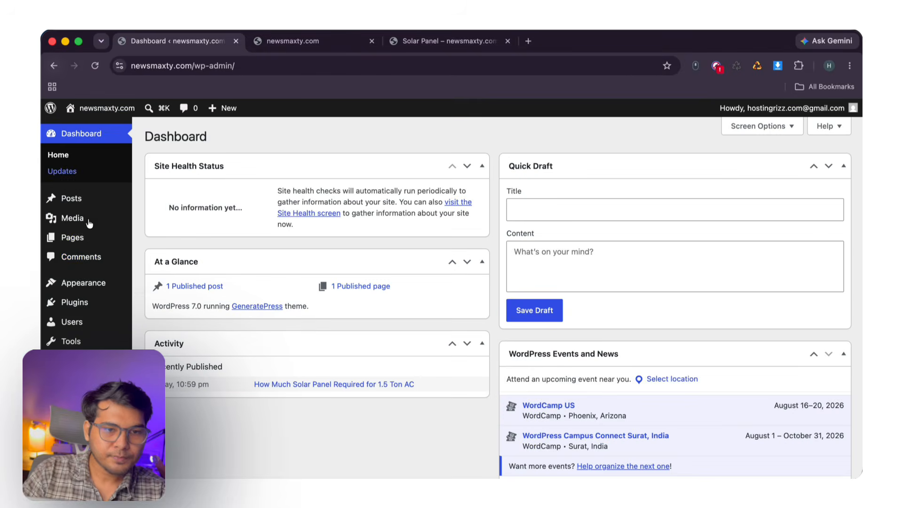
- View the theme customization options for GeneratePress and close the customizer
{"action": "mouse_move", "coordinate": [90, 283]}
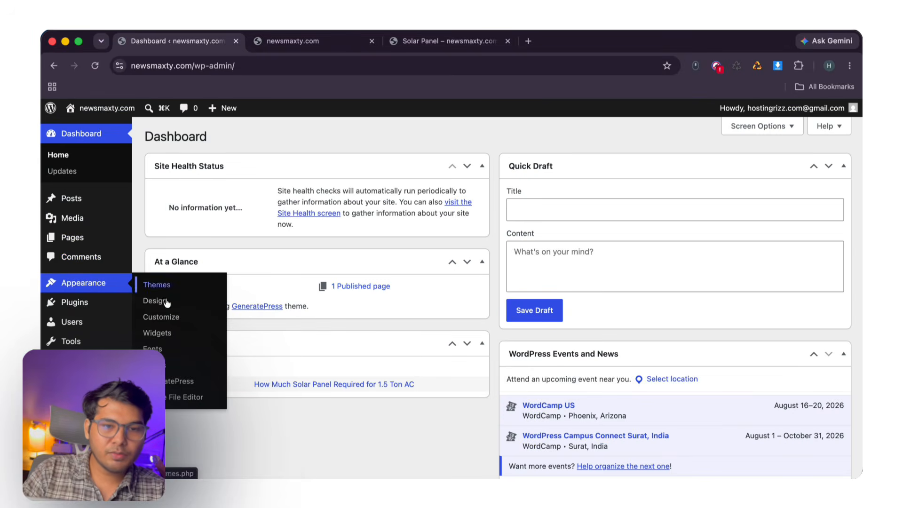
{"action": "left_click", "coordinate": [166, 321]}
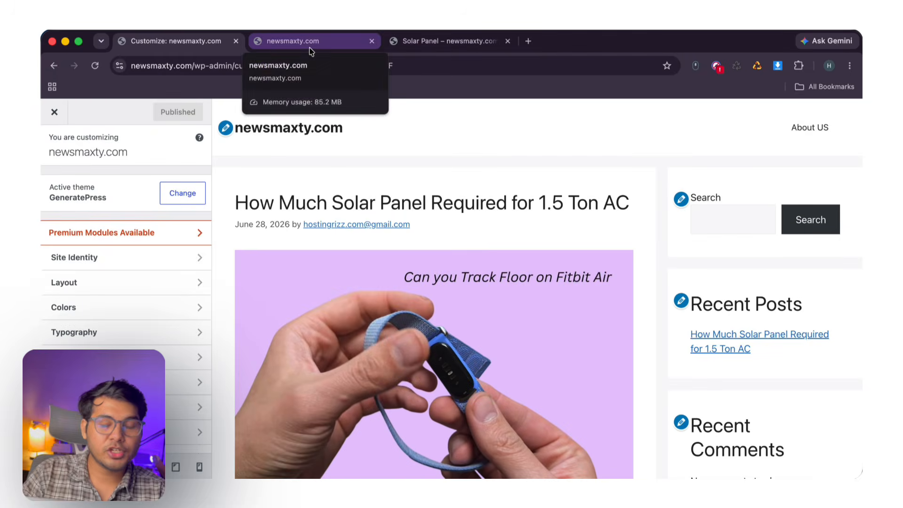
{"action": "left_click", "coordinate": [55, 113]}
- Open the Widgets screen, dismiss its welcome guide and examine the Right Sidebar and the other widget areas
{"action": "mouse_move", "coordinate": [151, 282]}
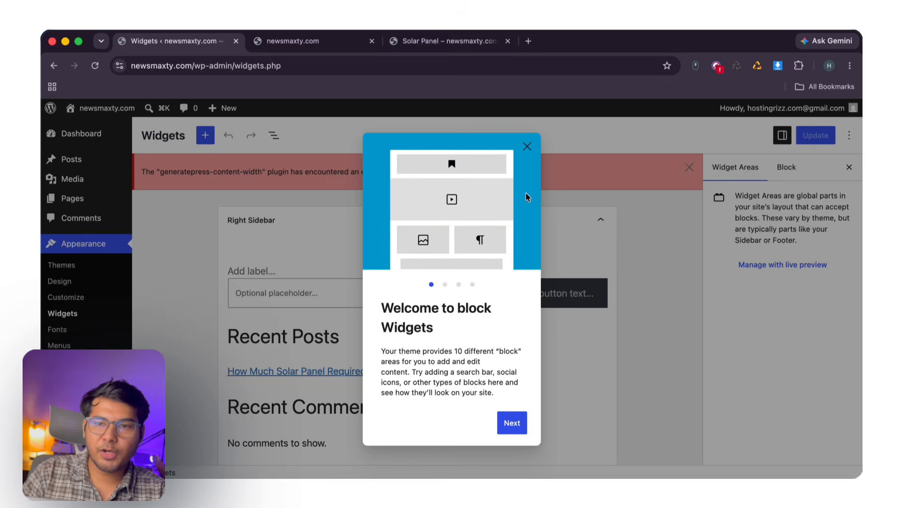
{"action": "left_click", "coordinate": [536, 140]}
{"action": "scroll", "coordinate": [430, 322], "scroll_direction": "down", "scroll_amount": 5}
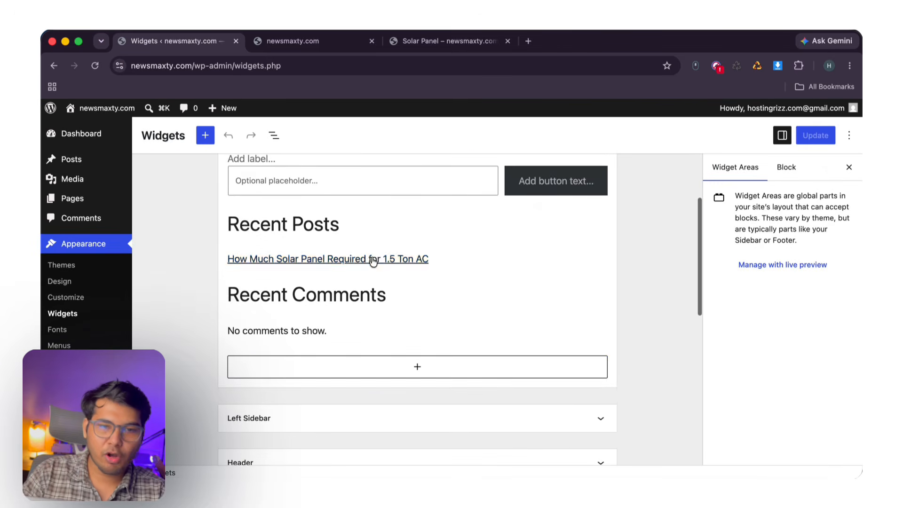
{"action": "scroll", "coordinate": [376, 378], "scroll_direction": "down", "scroll_amount": 3}
{"action": "scroll", "coordinate": [369, 235], "scroll_direction": "up", "scroll_amount": 8}
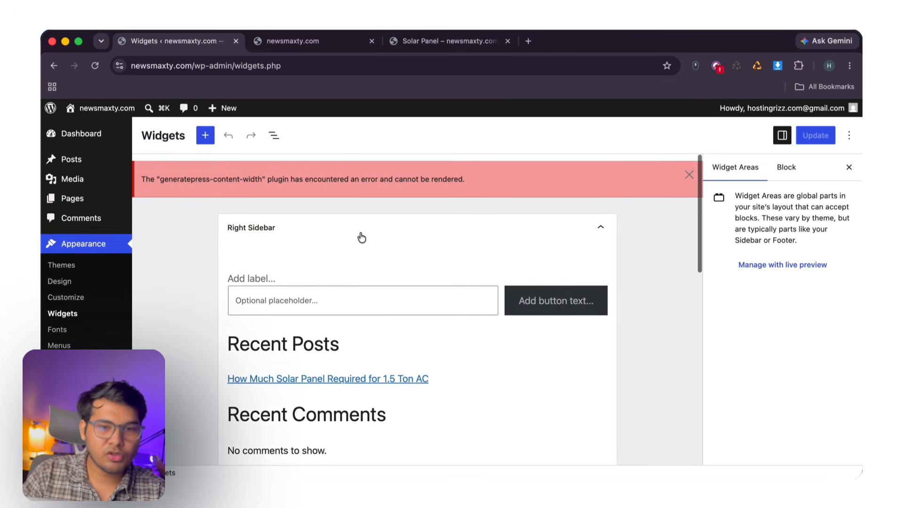
{"action": "scroll", "coordinate": [334, 267], "scroll_direction": "down", "scroll_amount": 3}
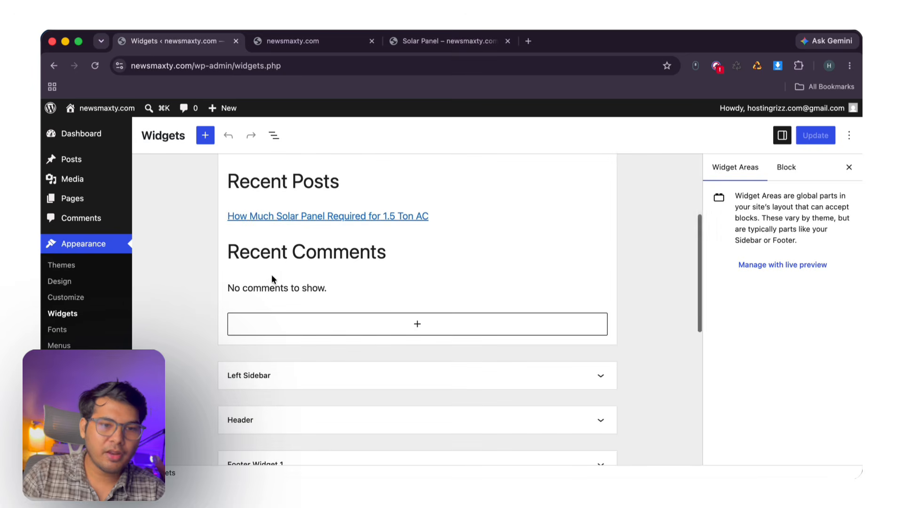
- View the Fonts library and the Menus screen, and compare the default menu items with the live homepage's navigation
{"action": "left_click", "coordinate": [57, 330]}
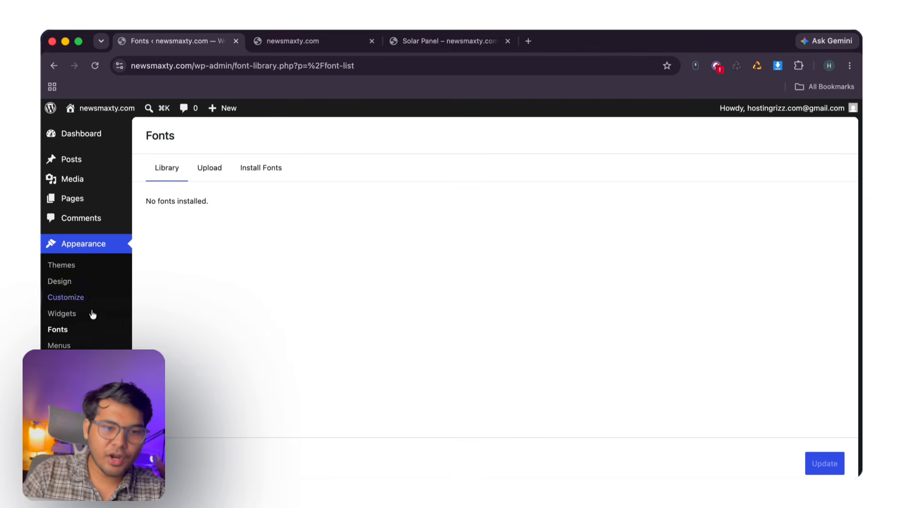
{"action": "left_click", "coordinate": [69, 346]}
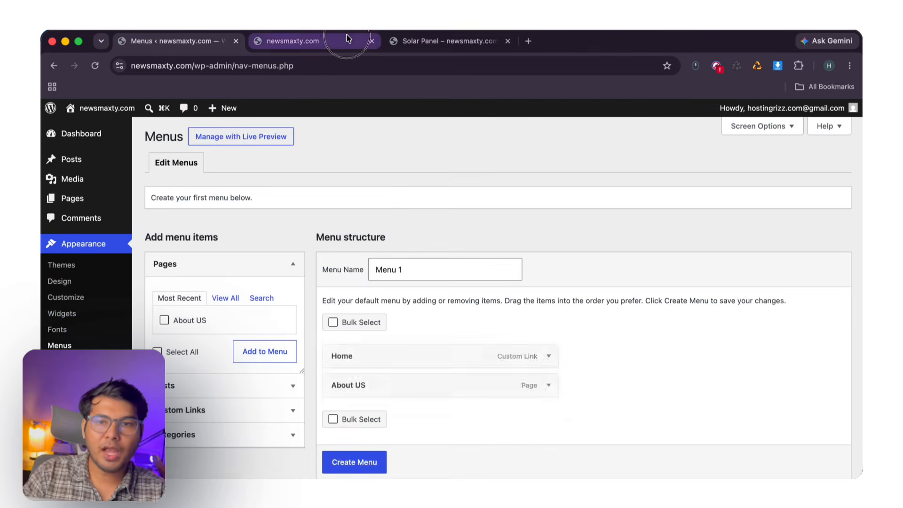
{"action": "left_click", "coordinate": [357, 41]}
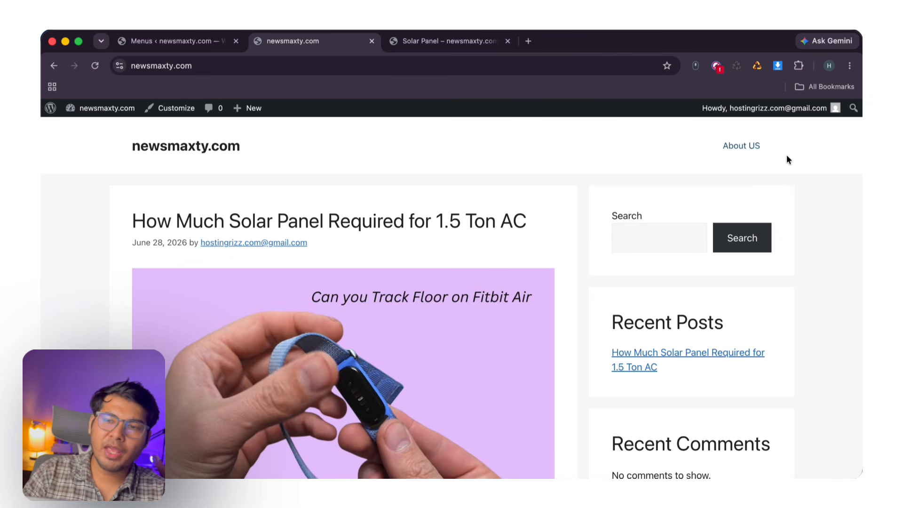
{"action": "left_click", "coordinate": [183, 42]}
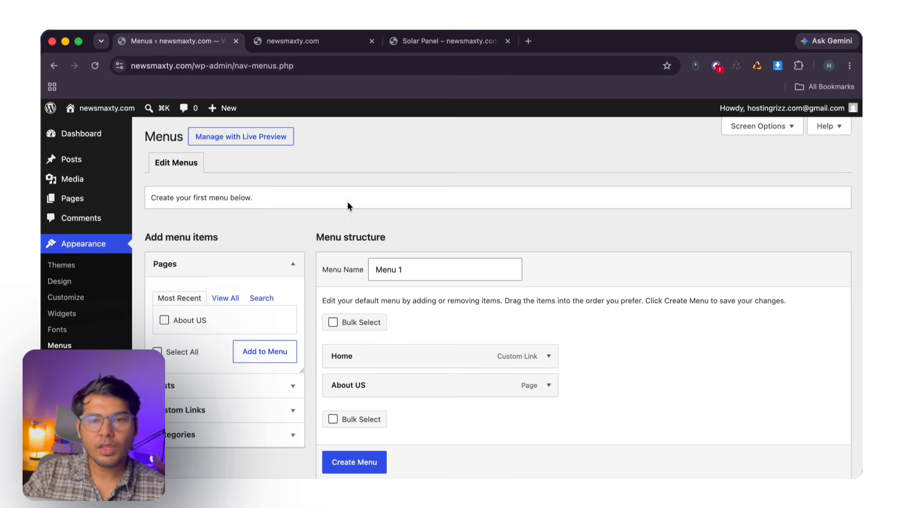
- Name the new menu "Header Menu" and create it with the Home and About US items
{"action": "double_click", "coordinate": [435, 264]}
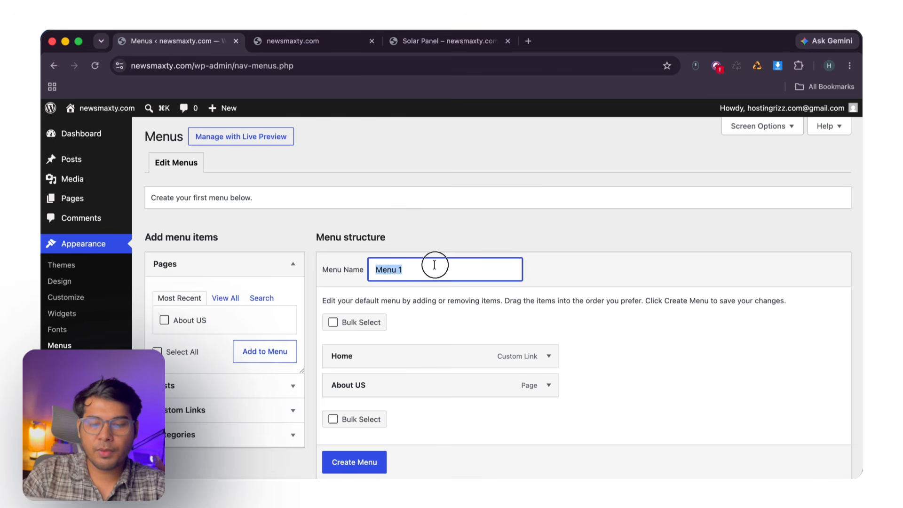
{"action": "type", "text": "Header M"}
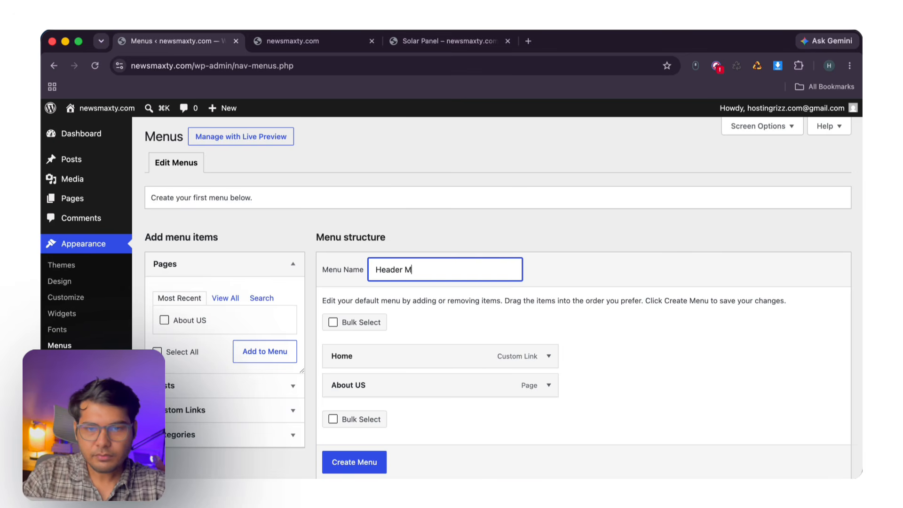
{"action": "scroll", "coordinate": [395, 346], "scroll_direction": "down", "scroll_amount": 2}
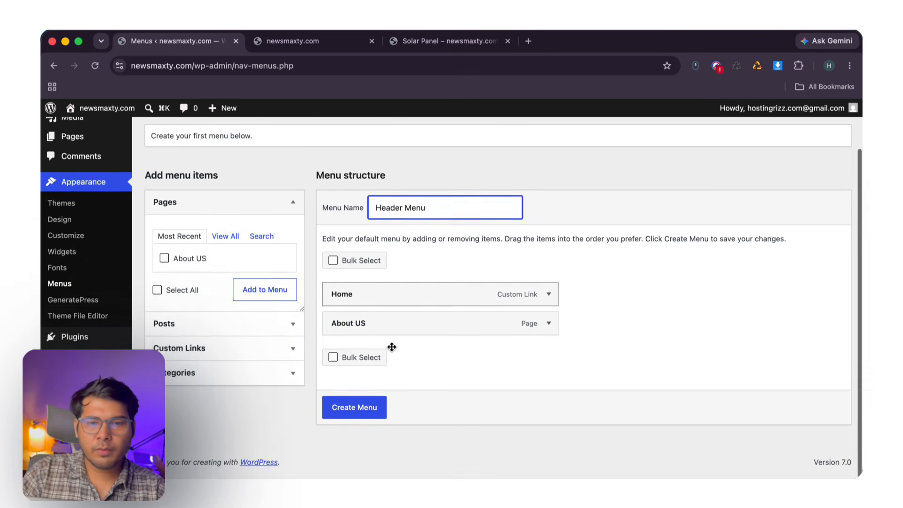
{"action": "left_click", "coordinate": [370, 404]}
- Assign Header Menu to the Primary Menu location, save it and check the navigation on the live homepage
{"action": "left_click", "coordinate": [328, 50]}
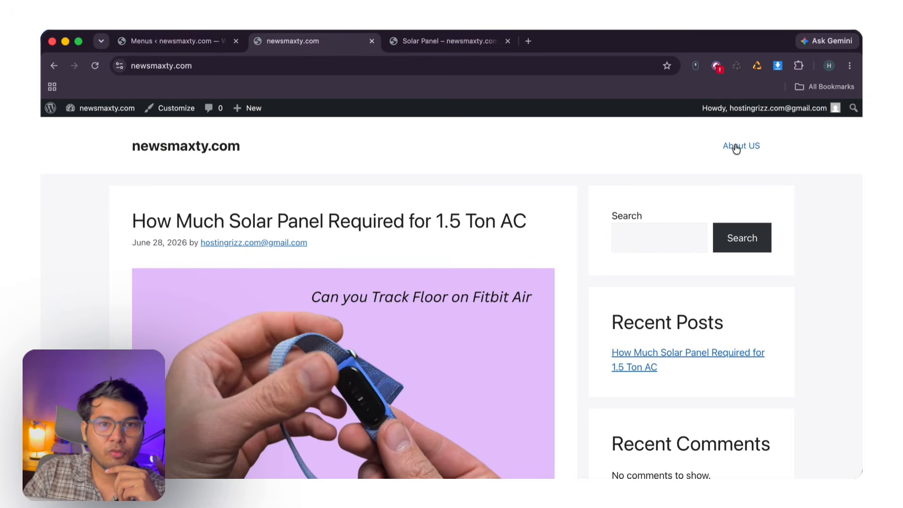
{"action": "left_click", "coordinate": [140, 42]}
{"action": "scroll", "coordinate": [495, 276], "scroll_direction": "down", "scroll_amount": 3}
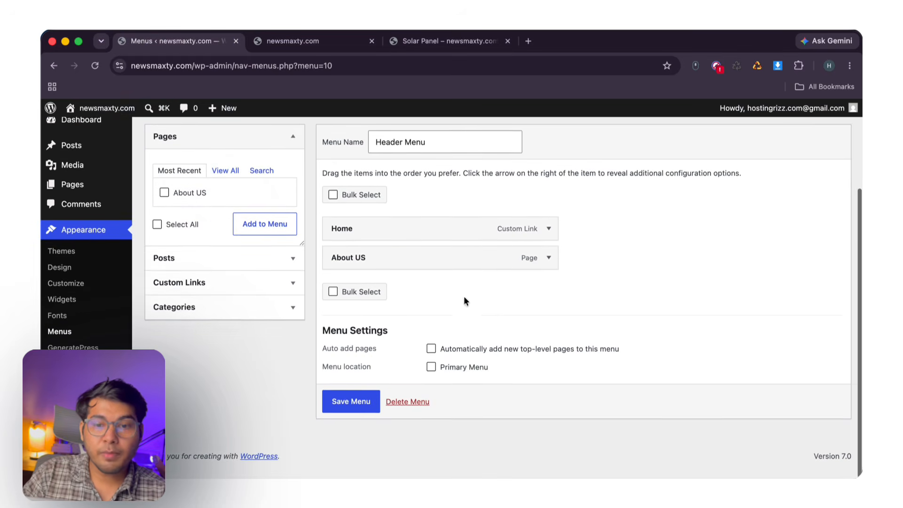
{"action": "left_click", "coordinate": [431, 379]}
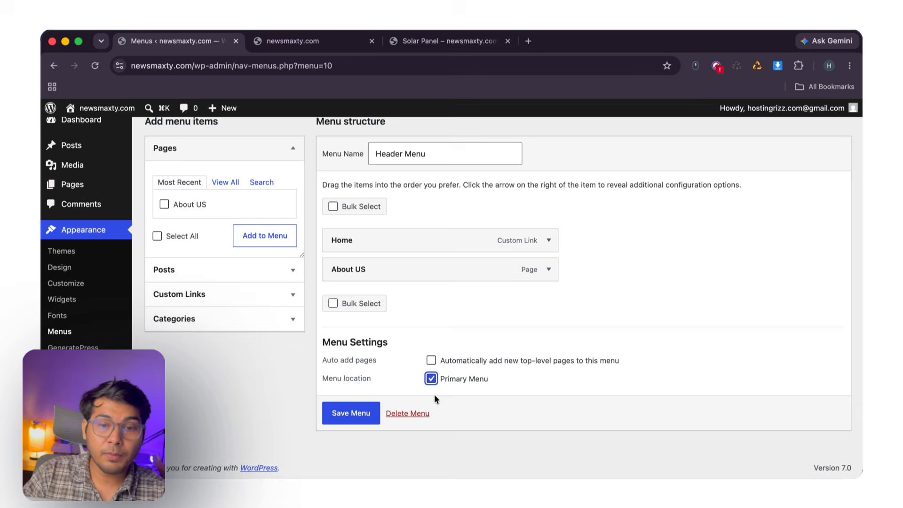
{"action": "left_click", "coordinate": [348, 414]}
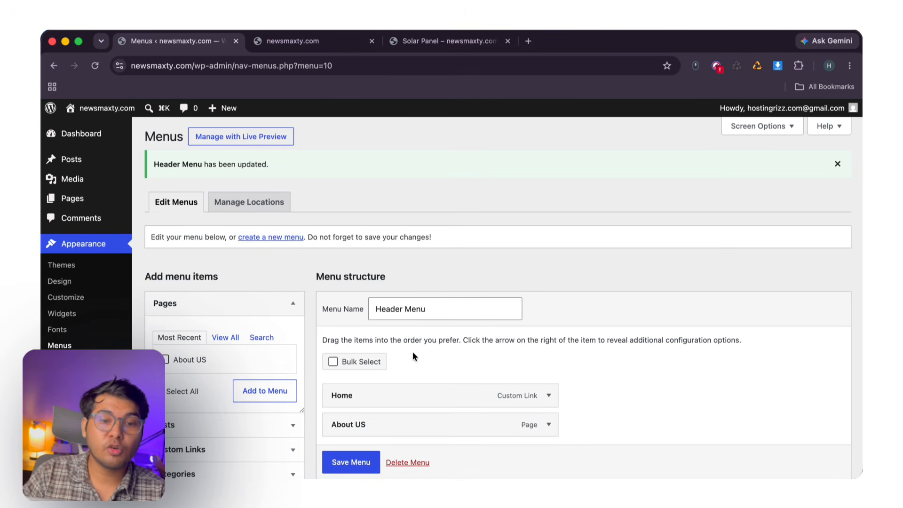
{"action": "scroll", "coordinate": [413, 352], "scroll_direction": "down", "scroll_amount": 2}
{"action": "left_click", "coordinate": [299, 49]}
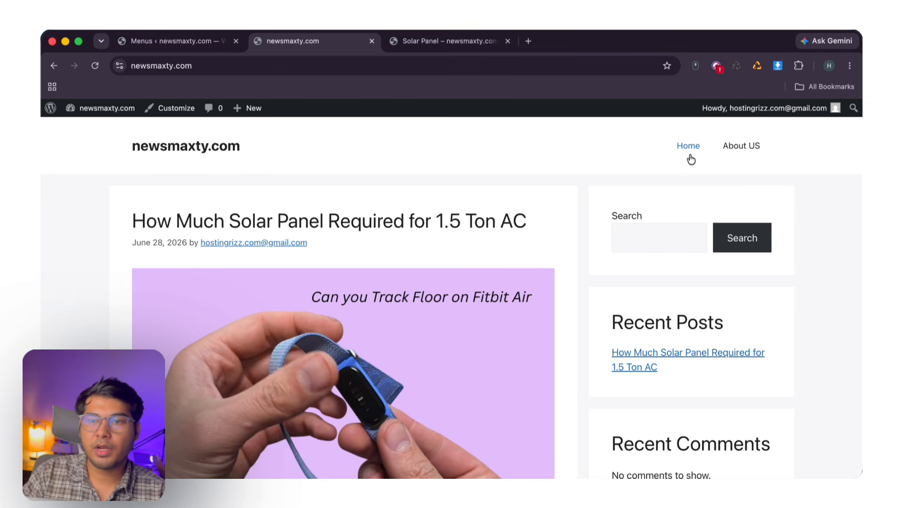
- Add the Solar panel Review and Uncategorized categories to Header Menu, and add all four categories once more
{"action": "left_click", "coordinate": [221, 42]}
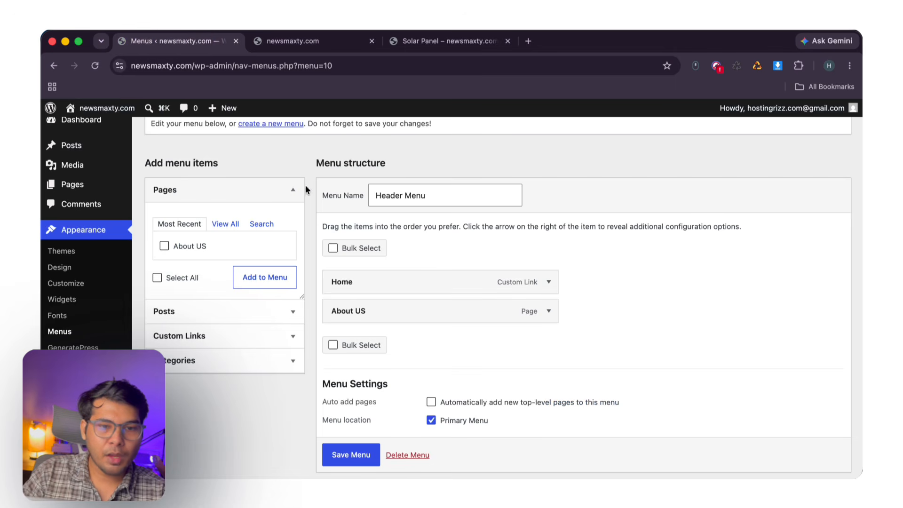
{"action": "left_click", "coordinate": [233, 367]}
{"action": "left_click", "coordinate": [219, 297]}
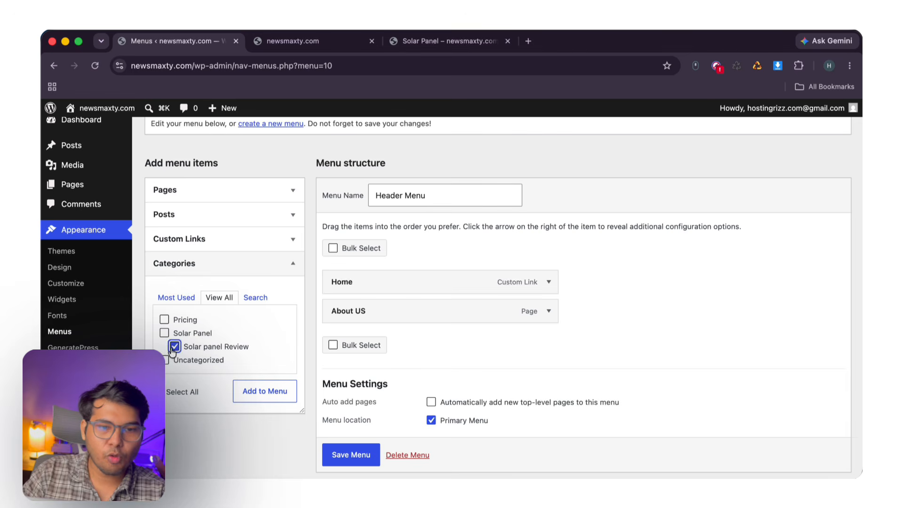
{"action": "left_click", "coordinate": [250, 391]}
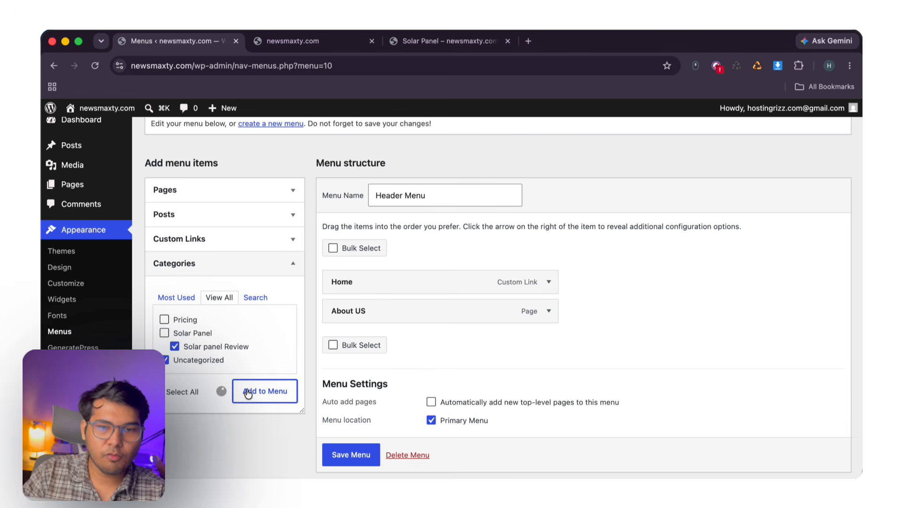
{"action": "left_click", "coordinate": [157, 392]}
{"action": "left_click", "coordinate": [261, 394]}
{"action": "scroll", "coordinate": [442, 376], "scroll_direction": "down", "scroll_amount": 5}
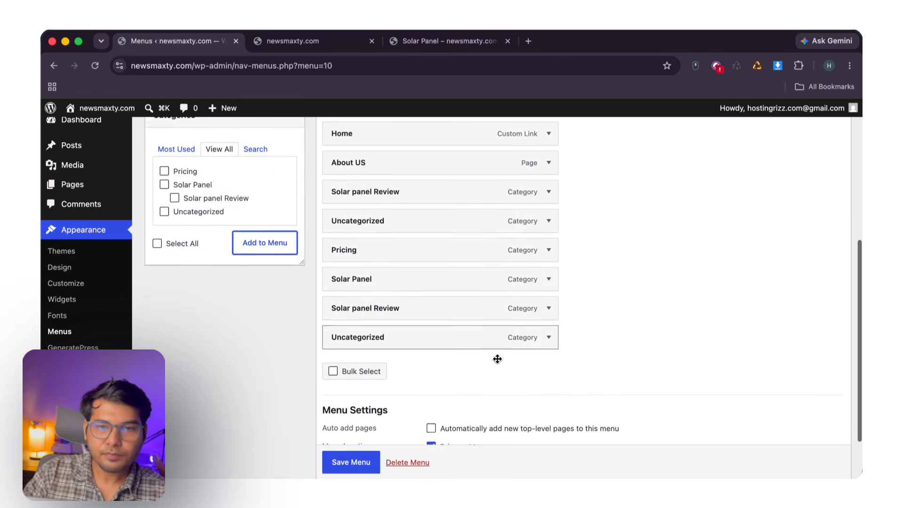
- Reorder the first menu items as Home, Solar panel Review, Pricing, Solar Panel, About US and Uncategorized
{"action": "scroll", "coordinate": [475, 289], "scroll_direction": "up", "scroll_amount": 5}
{"action": "scroll", "coordinate": [383, 306], "scroll_direction": "down", "scroll_amount": 1}
{"action": "left_click_drag", "start_coordinate": [383, 371], "coordinate": [384, 282]}
{"action": "left_click_drag", "start_coordinate": [377, 369], "coordinate": [369, 273]}
- Remove the Uncategorized item directly below About US from the menu
{"action": "scroll", "coordinate": [368, 312], "scroll_direction": "down", "scroll_amount": 3}
{"action": "left_click", "coordinate": [549, 340]}
{"action": "scroll", "coordinate": [557, 343], "scroll_direction": "down", "scroll_amount": 3}
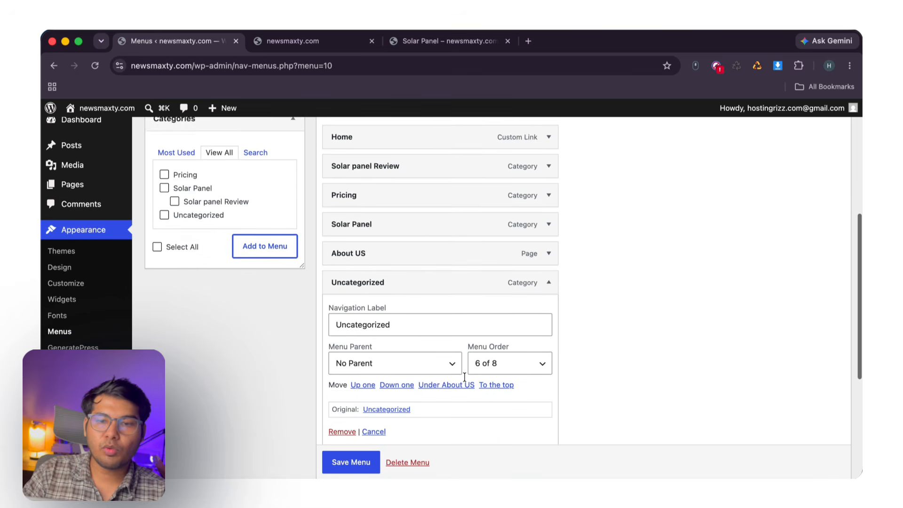
{"action": "scroll", "coordinate": [471, 301], "scroll_direction": "down", "scroll_amount": 2}
{"action": "left_click", "coordinate": [340, 370]}
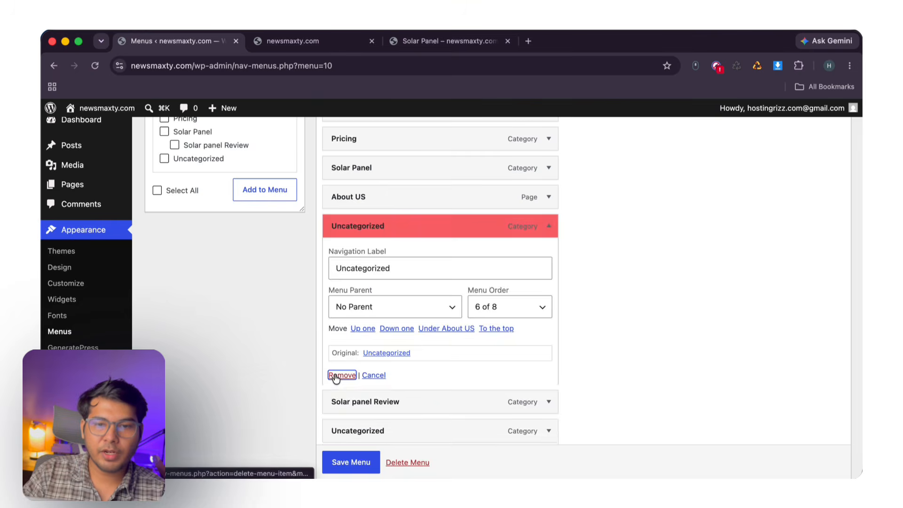
- Change the navigation label of the remaining Uncategorized item to "tata SOlar" and save the menu
{"action": "left_click", "coordinate": [514, 271]}
{"action": "double_click", "coordinate": [384, 312]}
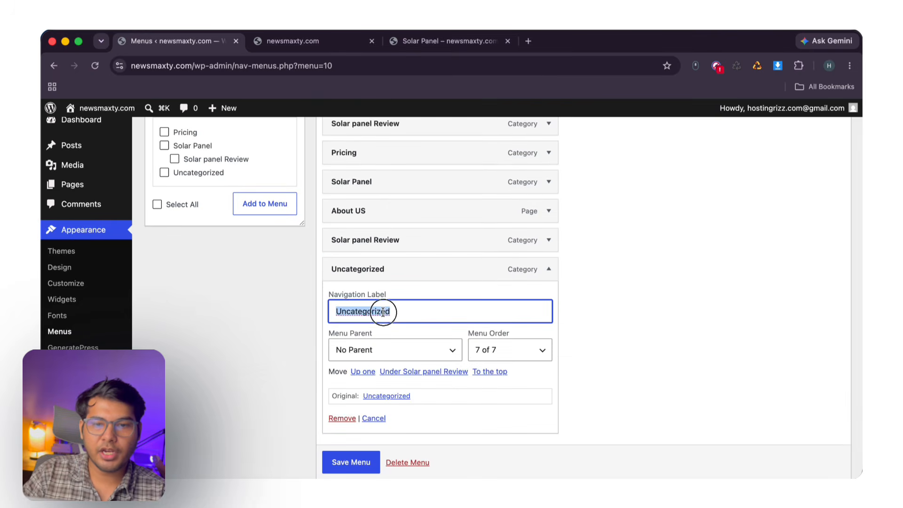
{"action": "key", "text": "BackSpace"}
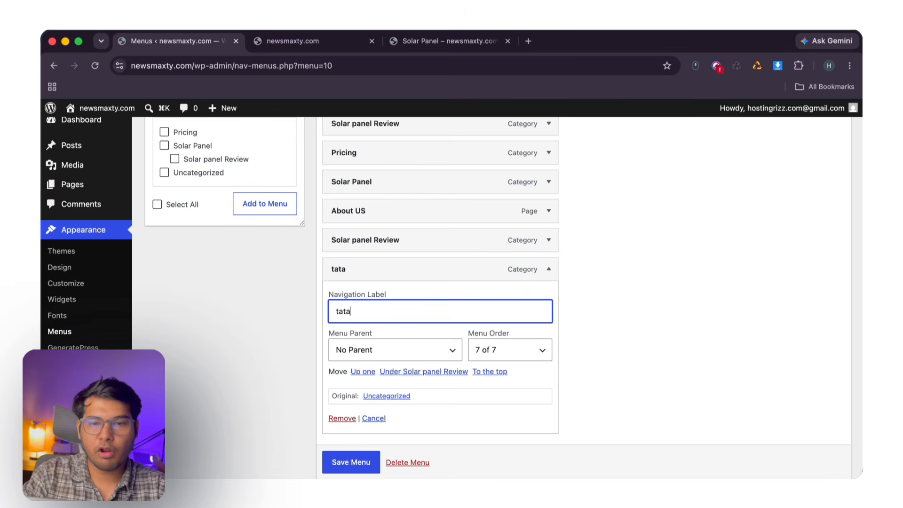
{"action": "left_click", "coordinate": [544, 275]}
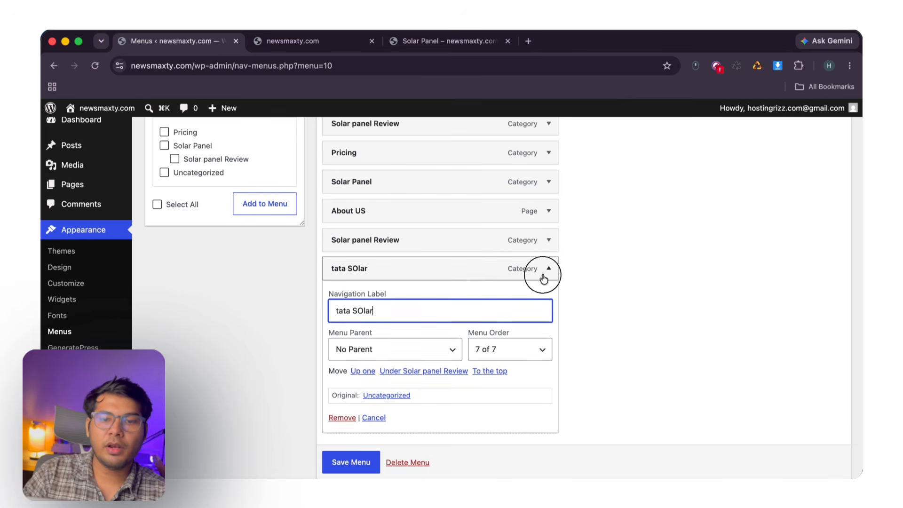
{"action": "scroll", "coordinate": [385, 424], "scroll_direction": "down", "scroll_amount": 2}
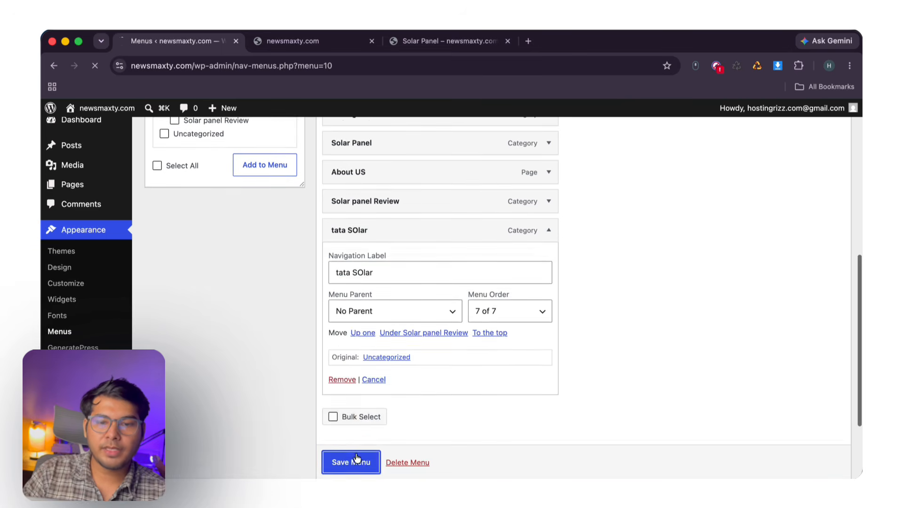
- Save Header Menu and reload the site's homepage to check the header navigation
{"action": "left_click", "coordinate": [353, 462]}
{"action": "left_click", "coordinate": [323, 48]}
{"action": "left_click", "coordinate": [94, 68]}
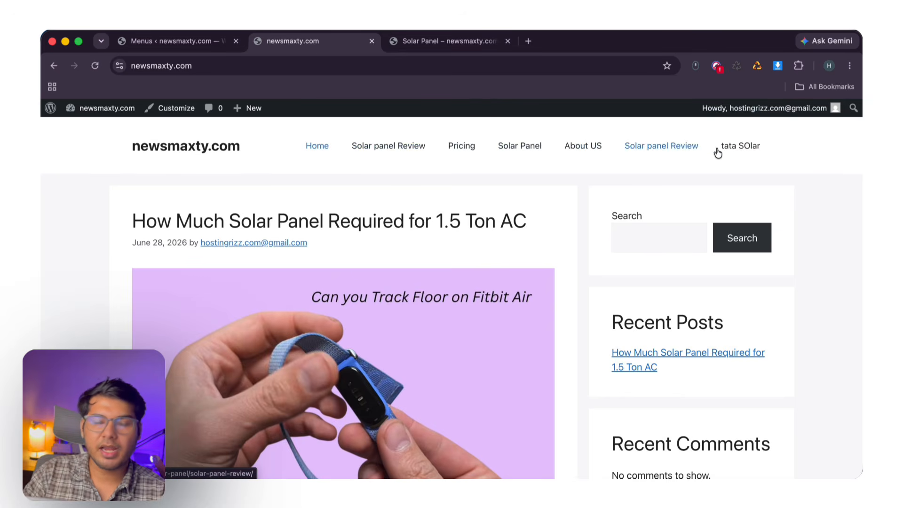
{"action": "left_click", "coordinate": [160, 41]}
{"action": "scroll", "coordinate": [128, 311], "scroll_direction": "down", "scroll_amount": 1}
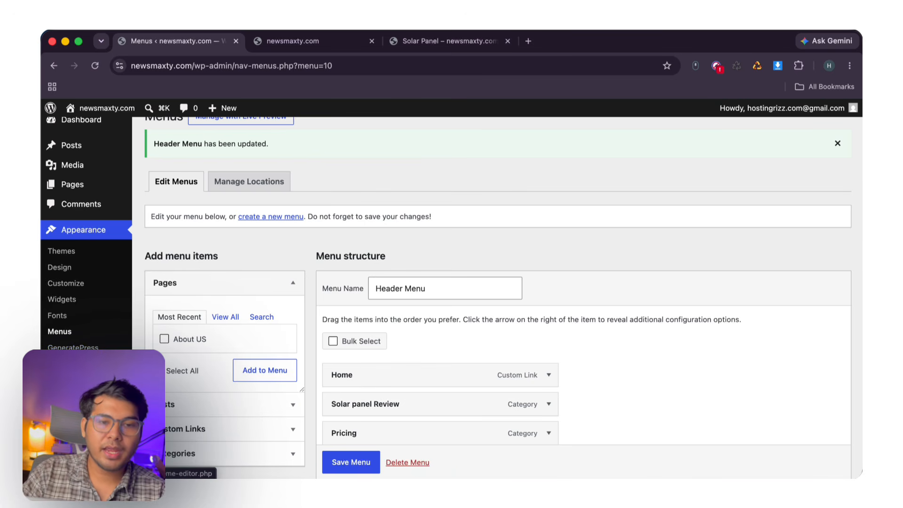
- Review the GeneratePress theme's options page and visit its Premium page, closing that page when done
{"action": "left_click", "coordinate": [72, 347]}
{"action": "scroll", "coordinate": [317, 263], "scroll_direction": "down", "scroll_amount": 10}
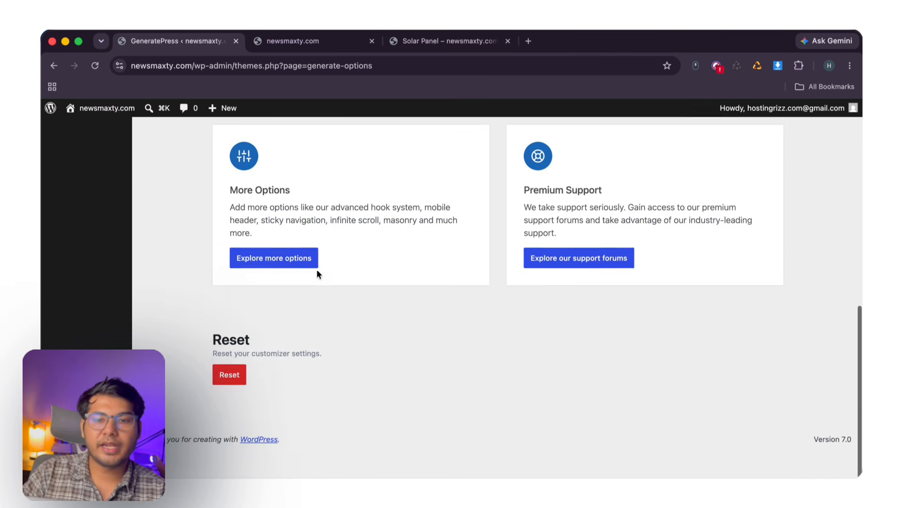
{"action": "scroll", "coordinate": [317, 269], "scroll_direction": "up", "scroll_amount": 10}
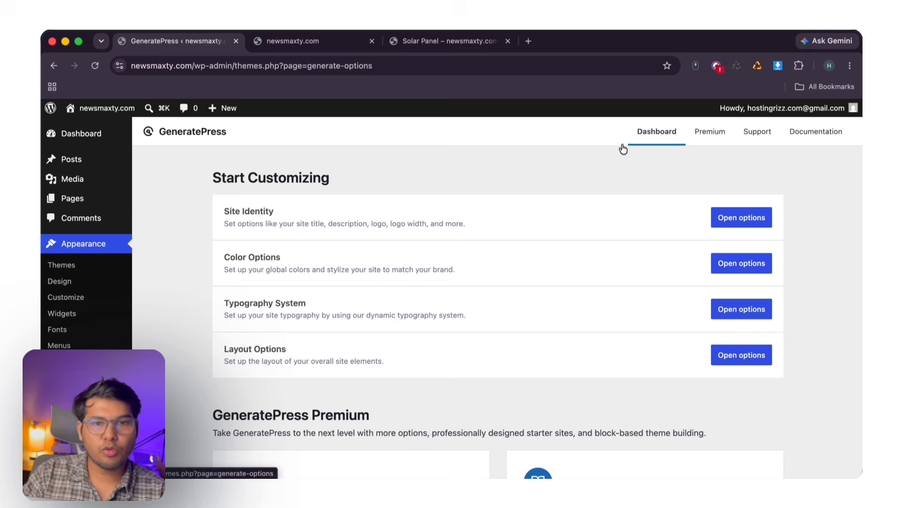
{"action": "left_click", "coordinate": [709, 130]}
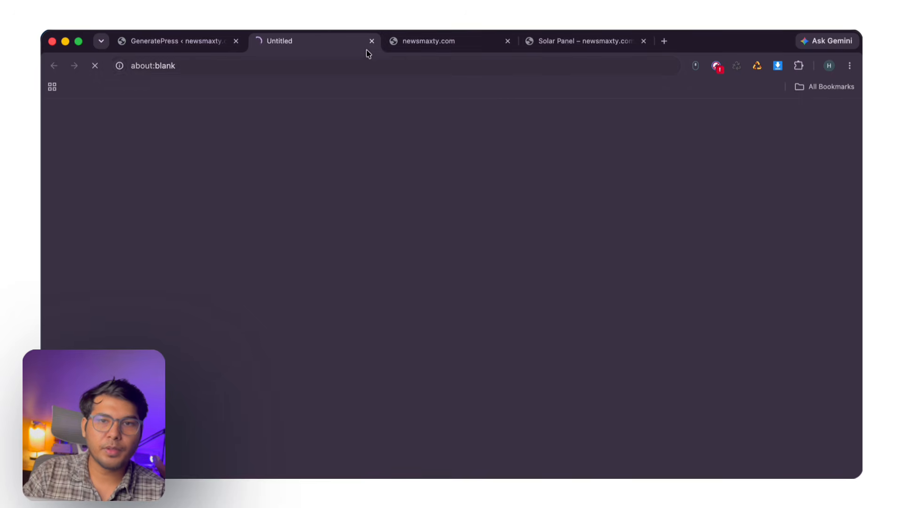
{"action": "scroll", "coordinate": [248, 270], "scroll_direction": "down", "scroll_amount": 10}
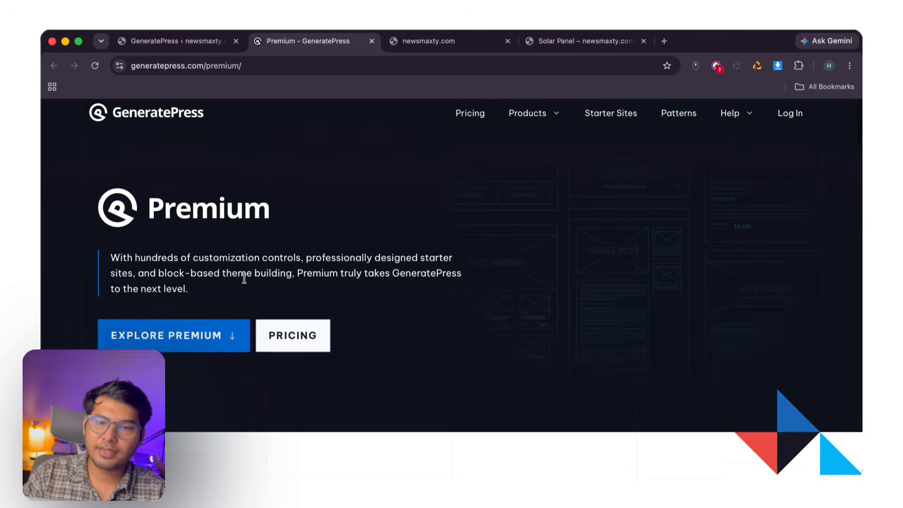
{"action": "left_click", "coordinate": [371, 41]}
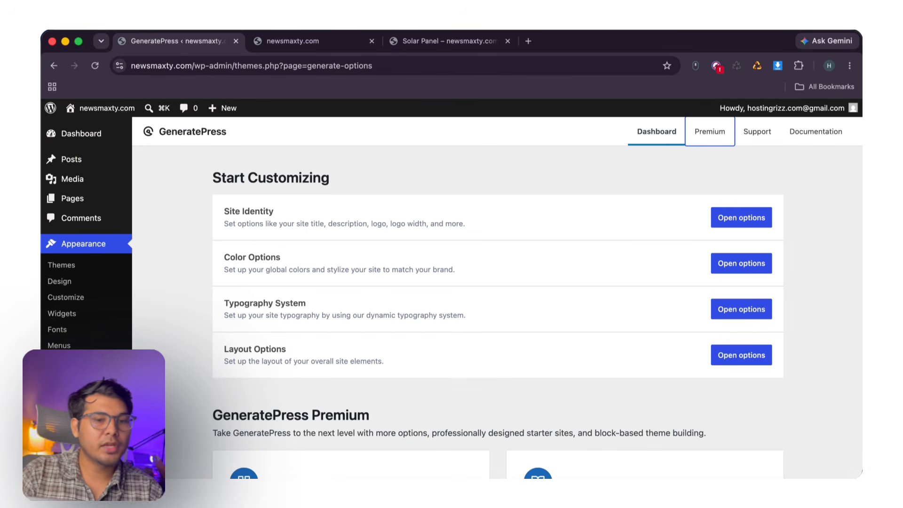
- Open the Theme File Editor, accept the warning about direct edits, and look through GeneratePress's theme files
{"action": "left_click", "coordinate": [75, 377]}
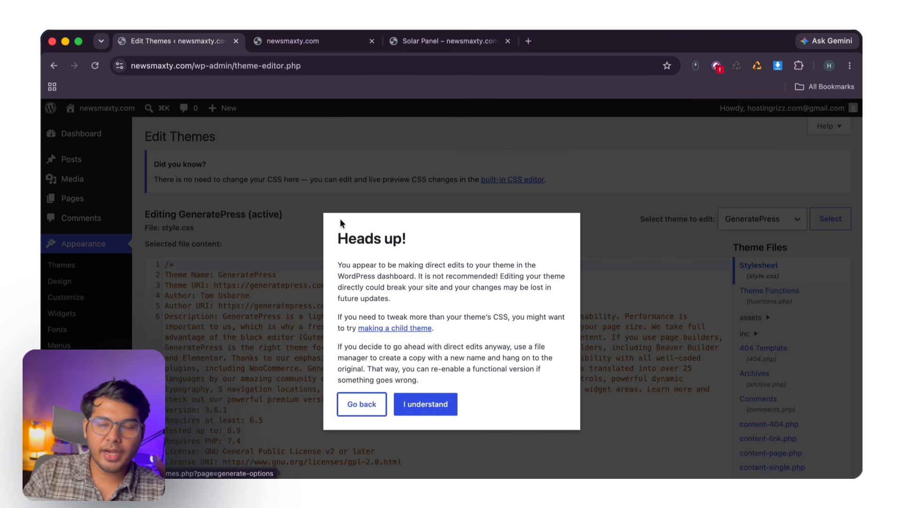
{"action": "left_click_drag", "start_coordinate": [343, 226], "coordinate": [391, 299]}
{"action": "left_click", "coordinate": [426, 404]}
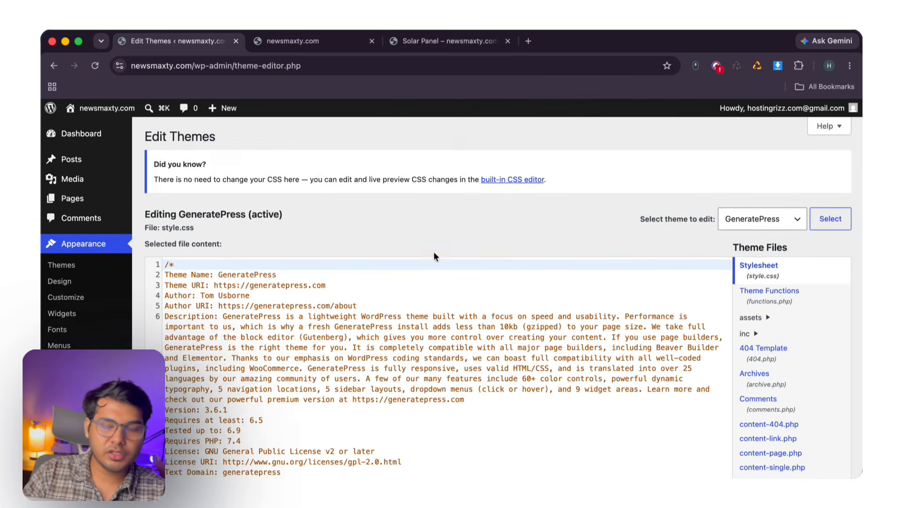
{"action": "scroll", "coordinate": [433, 202], "scroll_direction": "down", "scroll_amount": 3}
{"action": "scroll", "coordinate": [752, 282], "scroll_direction": "down", "scroll_amount": 5}
{"action": "scroll", "coordinate": [747, 272], "scroll_direction": "down", "scroll_amount": 3}
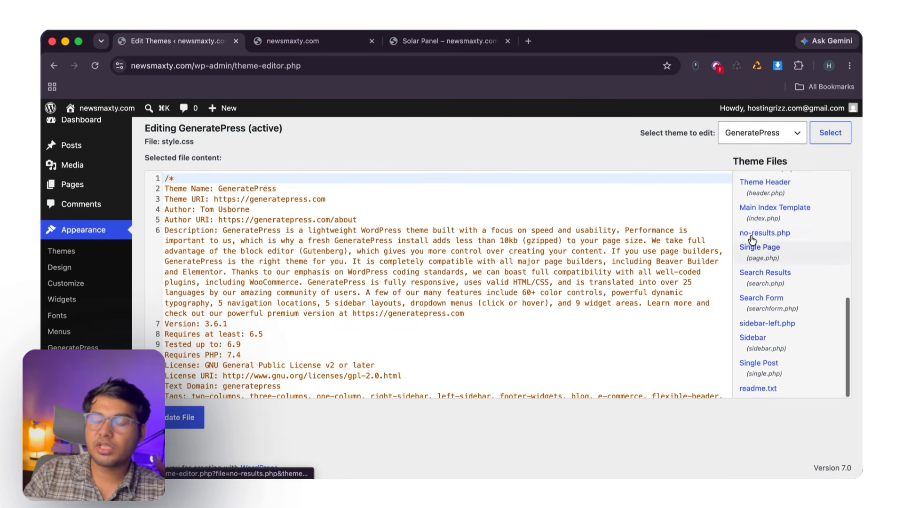
{"action": "scroll", "coordinate": [752, 263], "scroll_direction": "up", "scroll_amount": 10}
{"action": "scroll", "coordinate": [762, 259], "scroll_direction": "down", "scroll_amount": 10}
{"action": "scroll", "coordinate": [768, 258], "scroll_direction": "up", "scroll_amount": 3}
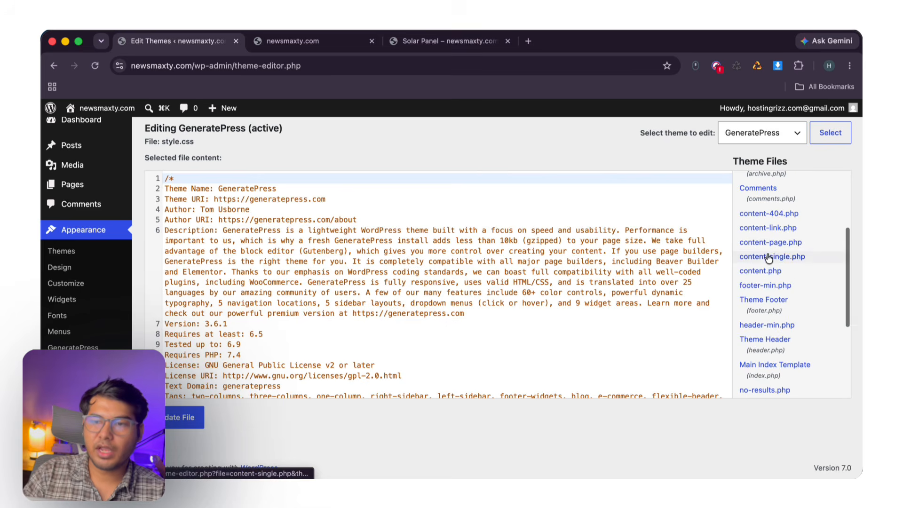
- View the code of GeneratePress's Theme Functions file, functions.php, in the theme file editor
{"action": "left_click", "coordinate": [771, 256]}
{"action": "left_click", "coordinate": [767, 236]}
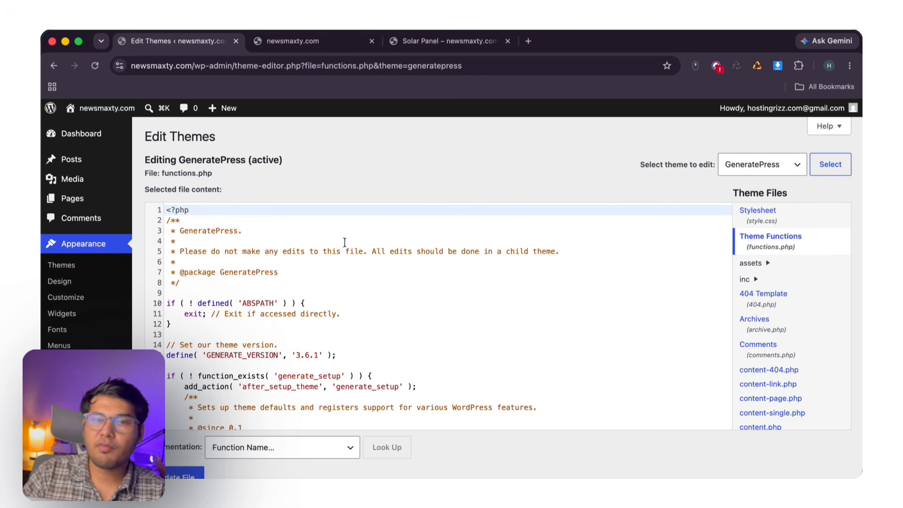
{"action": "left_click", "coordinate": [296, 40]}
{"action": "left_click", "coordinate": [178, 42]}
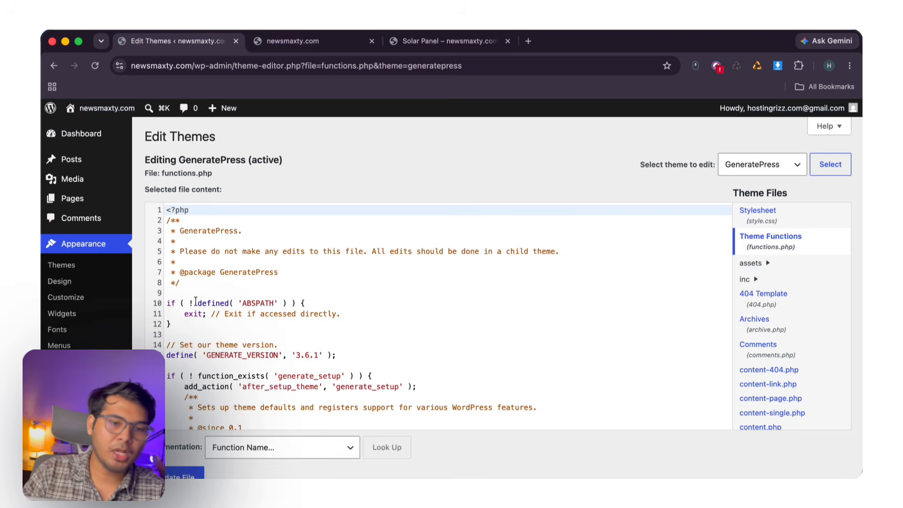
- Open the installed plugins list and browse the featured plugins available to add
{"action": "scroll", "coordinate": [437, 263], "scroll_direction": "down", "scroll_amount": 3}
{"action": "left_click", "coordinate": [76, 385]}
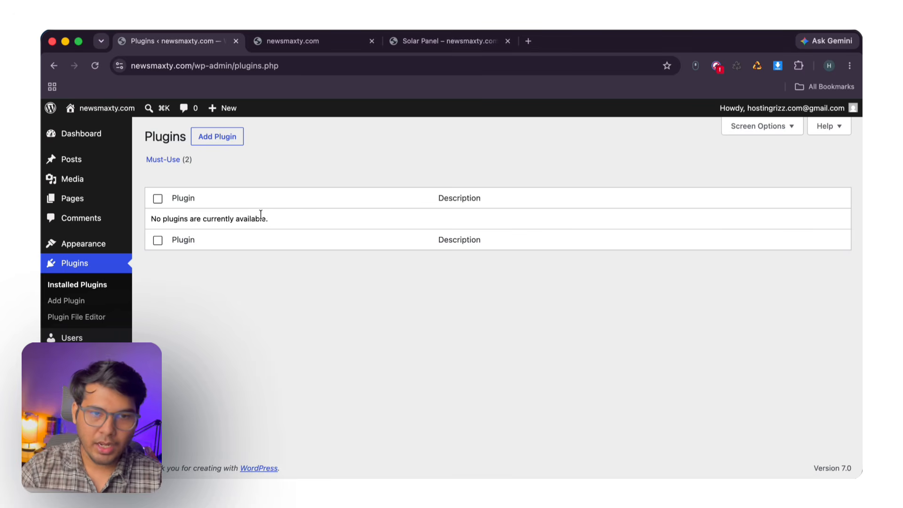
{"action": "left_click", "coordinate": [209, 137]}
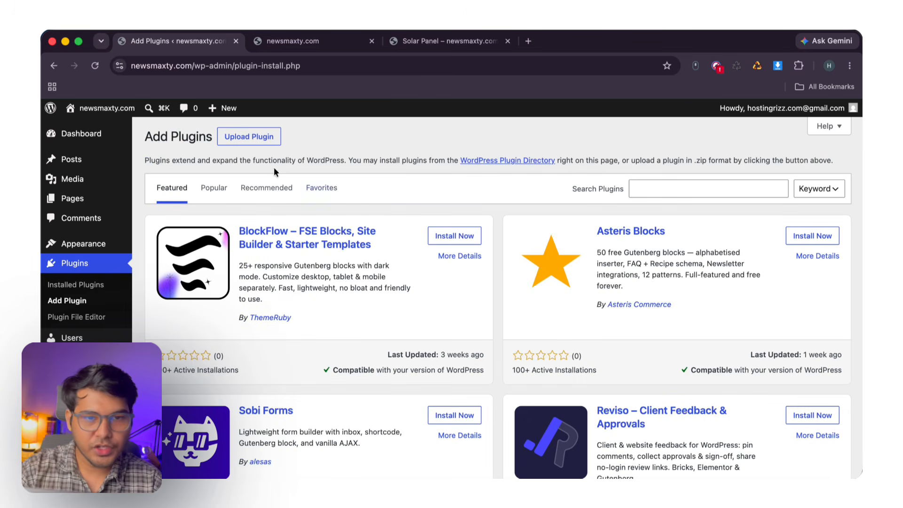
{"action": "scroll", "coordinate": [390, 195], "scroll_direction": "down", "scroll_amount": 10}
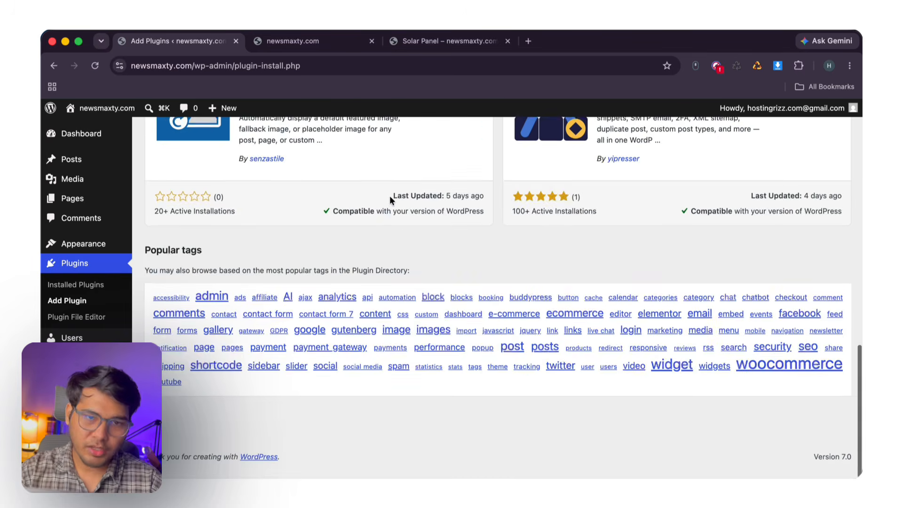
{"action": "scroll", "coordinate": [391, 217], "scroll_direction": "up", "scroll_amount": 10}
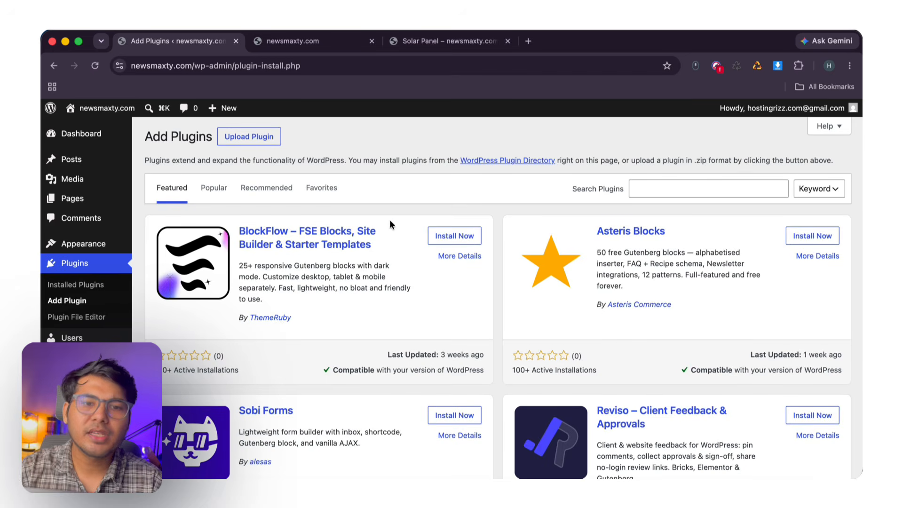
- Browse the popular plugins available to install, from Elementor and Yoast SEO down to Wordfence Security
{"action": "left_click", "coordinate": [214, 188]}
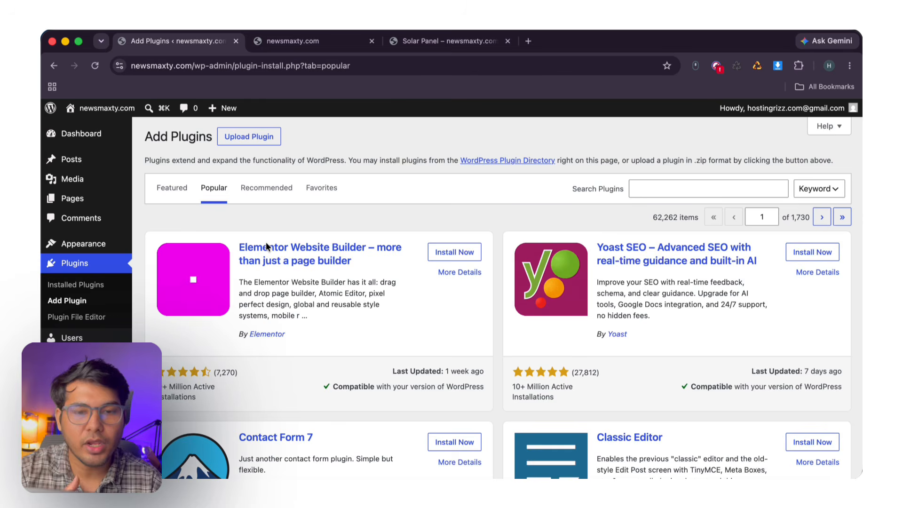
{"action": "scroll", "coordinate": [266, 246], "scroll_direction": "down", "scroll_amount": 1}
{"action": "scroll", "coordinate": [266, 244], "scroll_direction": "down", "scroll_amount": 5}
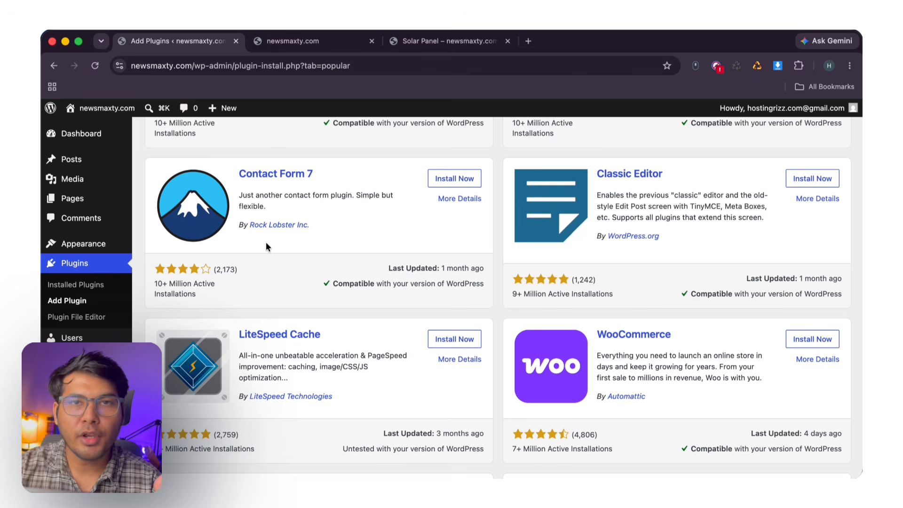
{"action": "scroll", "coordinate": [266, 246], "scroll_direction": "down", "scroll_amount": 5}
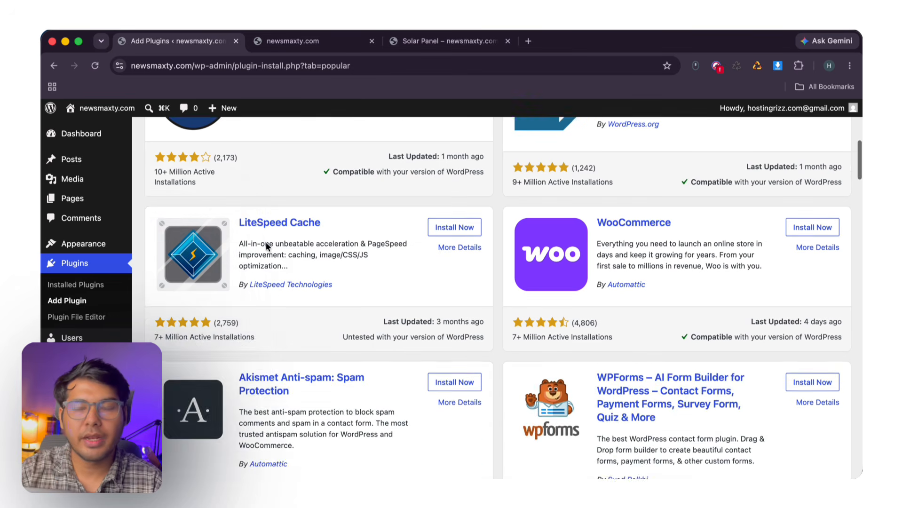
{"action": "scroll", "coordinate": [266, 246], "scroll_direction": "down", "scroll_amount": 3}
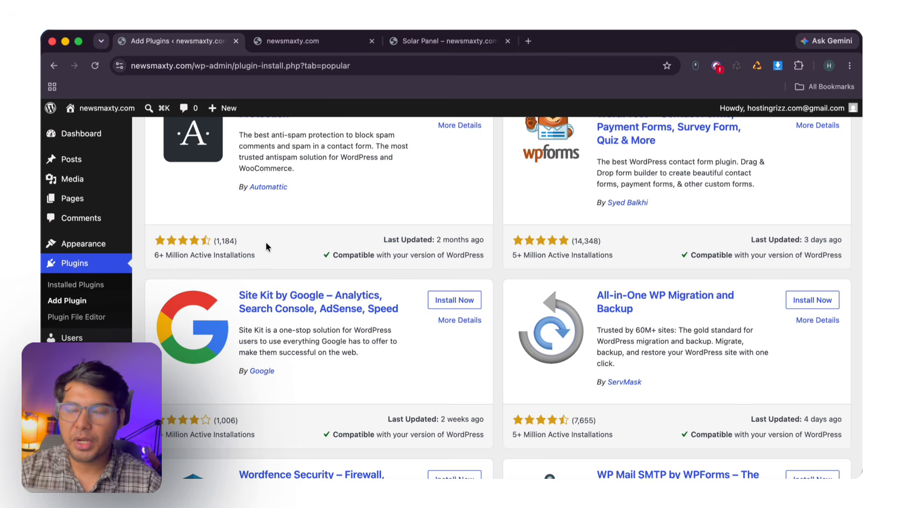
{"action": "scroll", "coordinate": [266, 242], "scroll_direction": "up", "scroll_amount": 10}
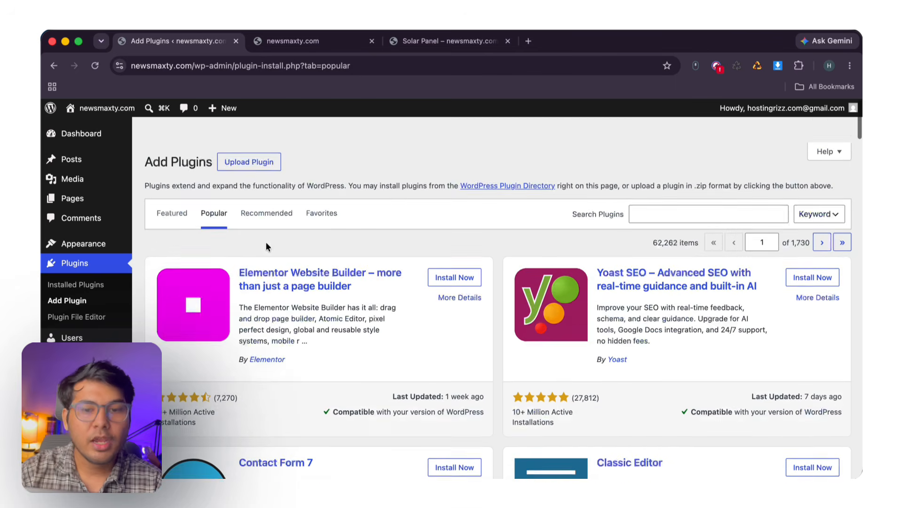
{"action": "scroll", "coordinate": [268, 244], "scroll_direction": "down", "scroll_amount": 2}
{"action": "scroll", "coordinate": [269, 246], "scroll_direction": "down", "scroll_amount": 15}
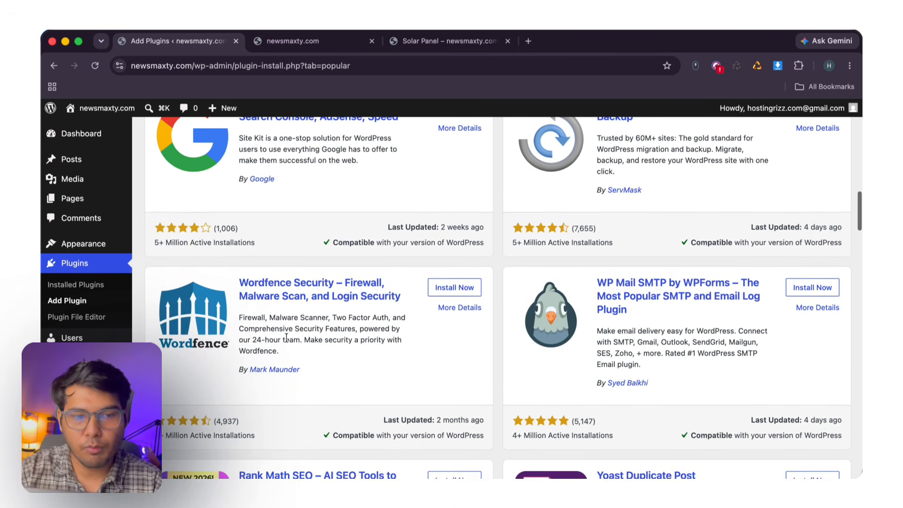
- Open the list of all users and the form for a new user, and examine its username, email and name fields
{"action": "mouse_move", "coordinate": [92, 334]}
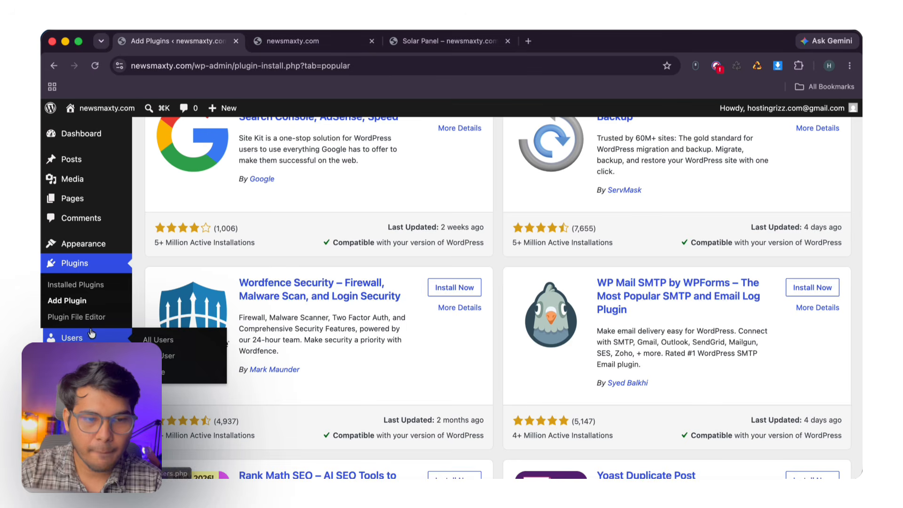
{"action": "left_click", "coordinate": [163, 345]}
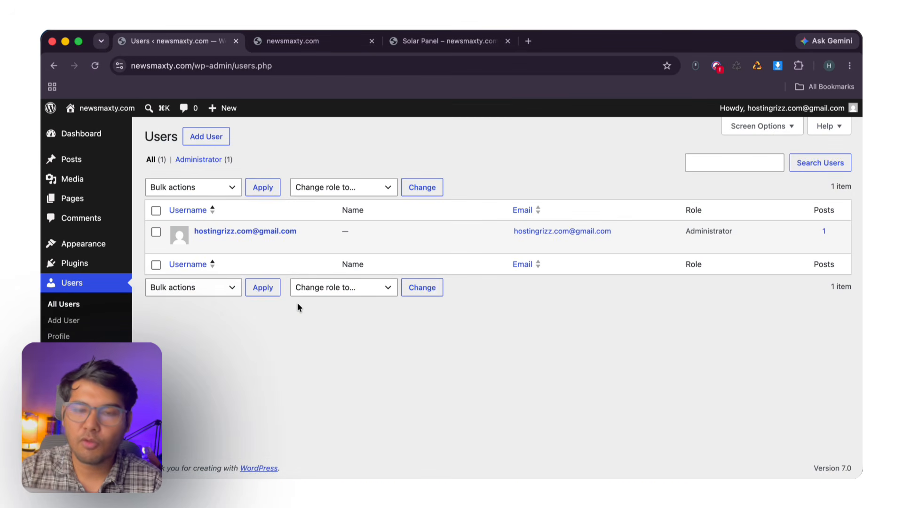
{"action": "left_click", "coordinate": [210, 137]}
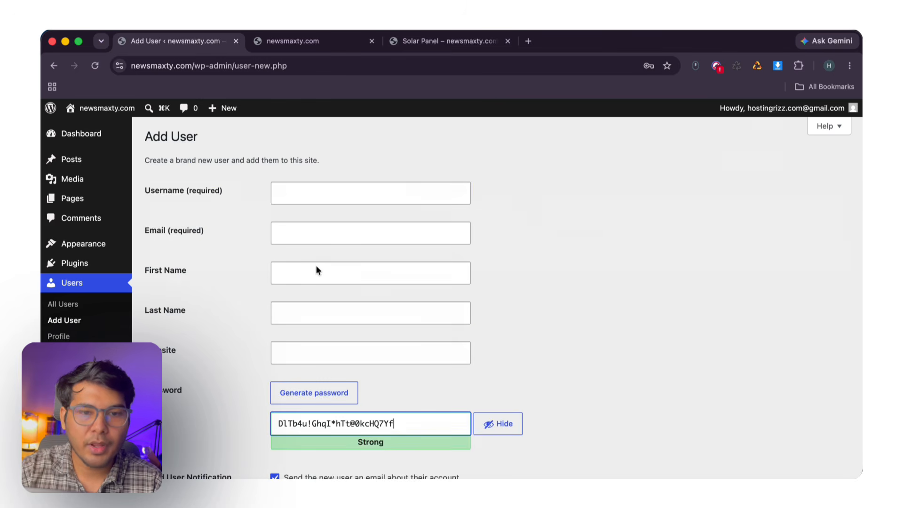
{"action": "left_click", "coordinate": [295, 192]}
{"action": "left_click", "coordinate": [284, 233]}
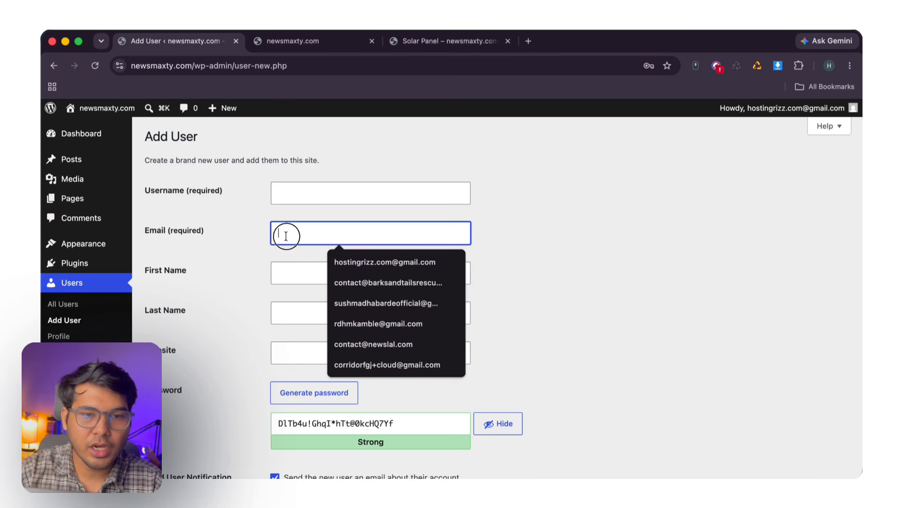
{"action": "left_click", "coordinate": [272, 266]}
{"action": "left_click", "coordinate": [282, 306]}
{"action": "left_click", "coordinate": [219, 308]}
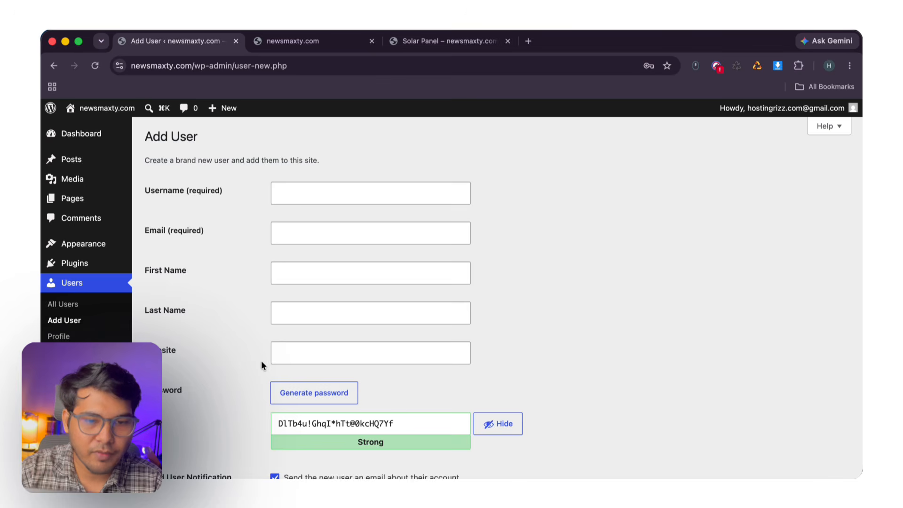
- Toggle the new user's email notification off and on again, and set the role to Author
{"action": "scroll", "coordinate": [261, 360], "scroll_direction": "down", "scroll_amount": 1}
{"action": "scroll", "coordinate": [237, 363], "scroll_direction": "down", "scroll_amount": 2}
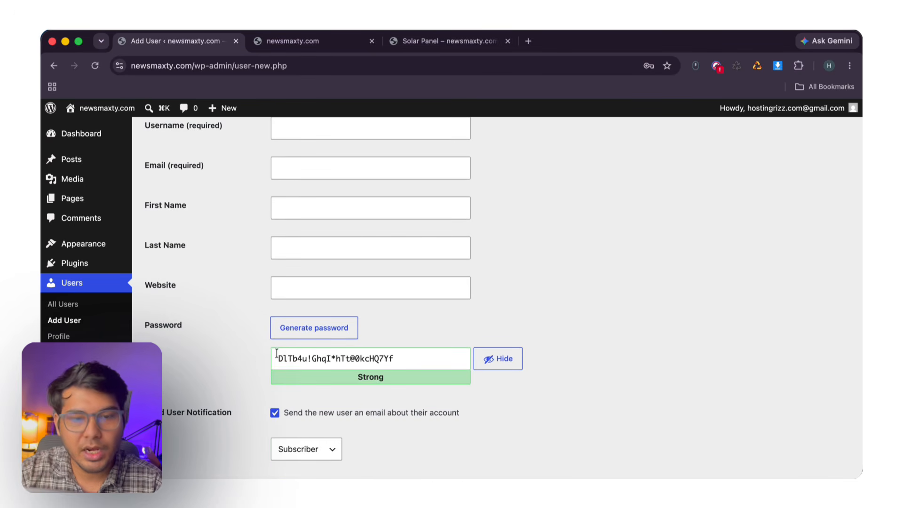
{"action": "scroll", "coordinate": [244, 399], "scroll_direction": "down", "scroll_amount": 3}
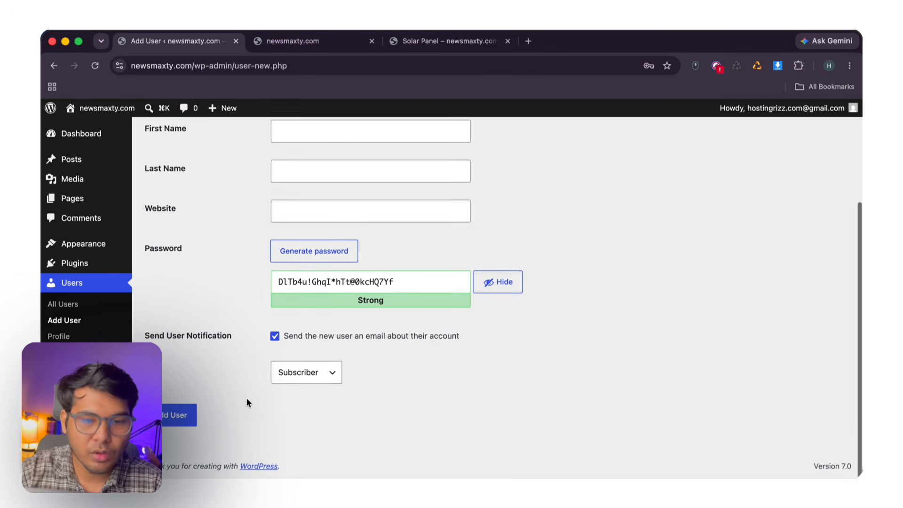
{"action": "left_click", "coordinate": [274, 338]}
{"action": "left_click", "coordinate": [274, 338]}
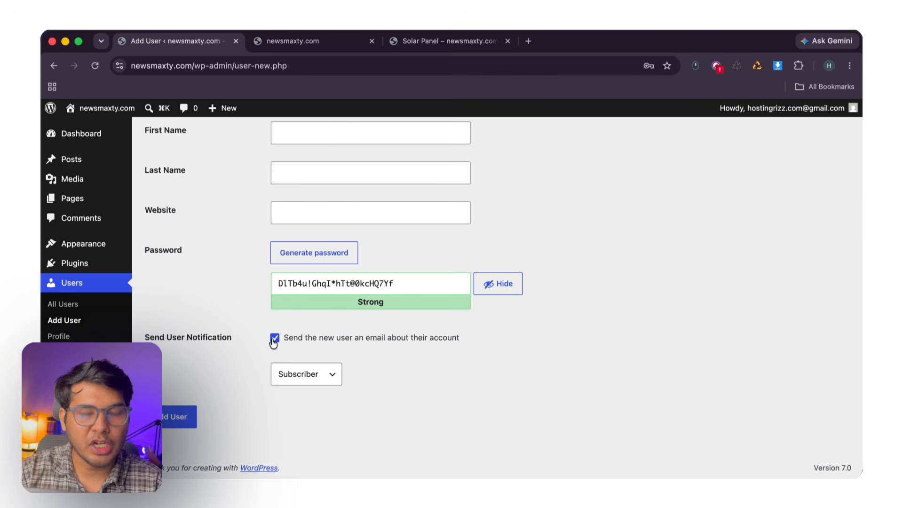
{"action": "left_click", "coordinate": [302, 380]}
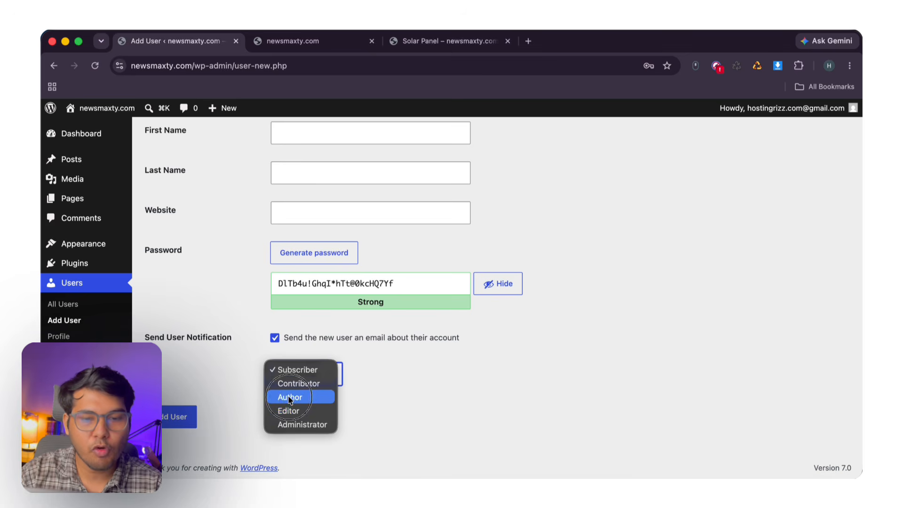
{"action": "left_click", "coordinate": [301, 398]}
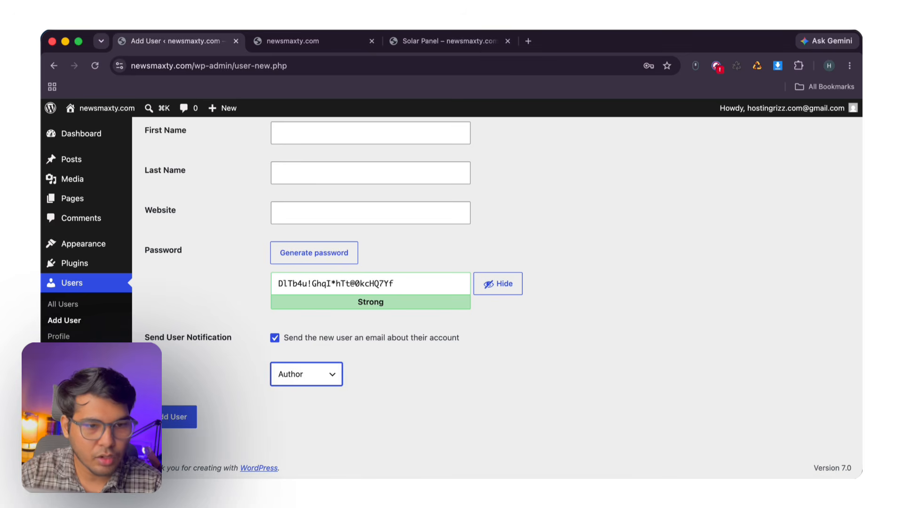
- Open the user profile and change the administration color scheme to Blue
{"action": "left_click", "coordinate": [59, 335]}
{"action": "left_click", "coordinate": [498, 219]}
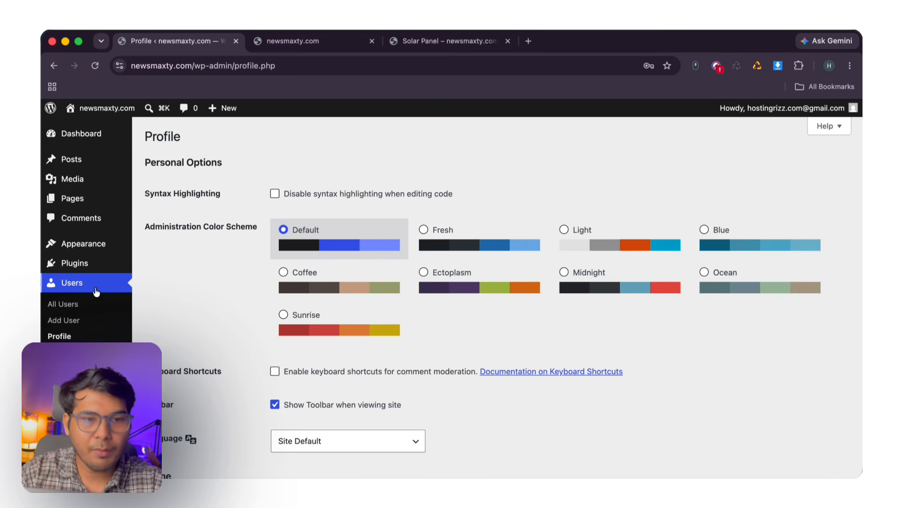
{"action": "left_click", "coordinate": [626, 239]}
{"action": "left_click", "coordinate": [737, 242]}
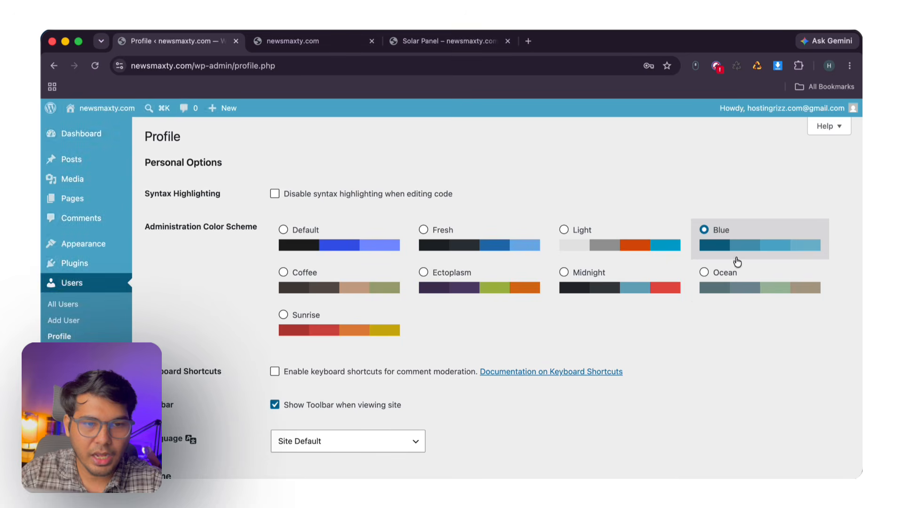
- Try the Ocean, Ectoplasm and Midnight administration color schemes and set the scheme to Default
{"action": "left_click", "coordinate": [737, 287]}
{"action": "left_click", "coordinate": [418, 287]}
{"action": "left_click", "coordinate": [621, 282]}
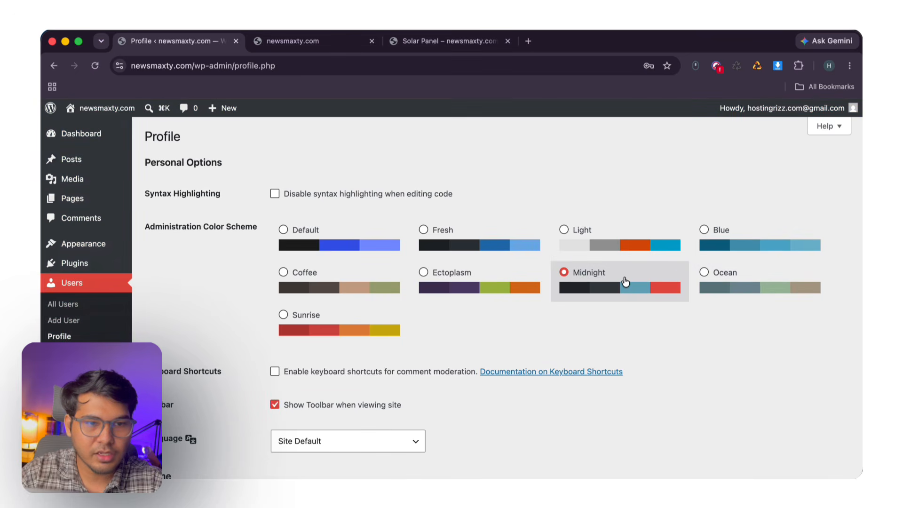
{"action": "left_click", "coordinate": [365, 235]}
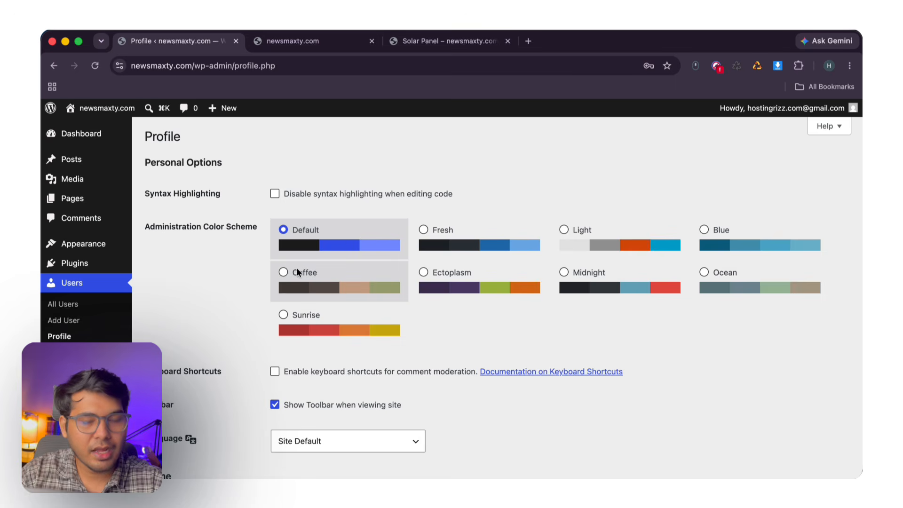
- Examine the remaining personal options of the profile and the list of available languages, keeping Site Default
{"action": "scroll", "coordinate": [283, 324], "scroll_direction": "down", "scroll_amount": 3}
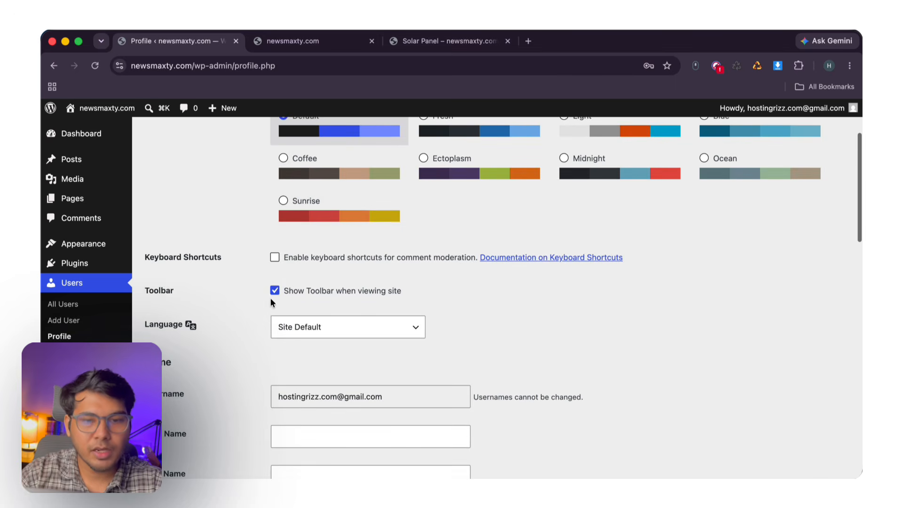
{"action": "scroll", "coordinate": [269, 303], "scroll_direction": "up", "scroll_amount": 3}
{"action": "scroll", "coordinate": [269, 304], "scroll_direction": "down", "scroll_amount": 5}
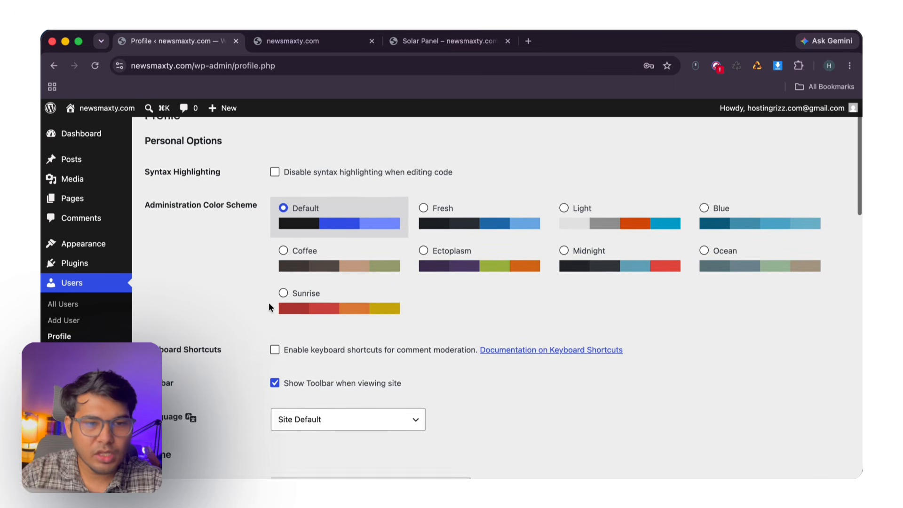
{"action": "left_click", "coordinate": [320, 244]}
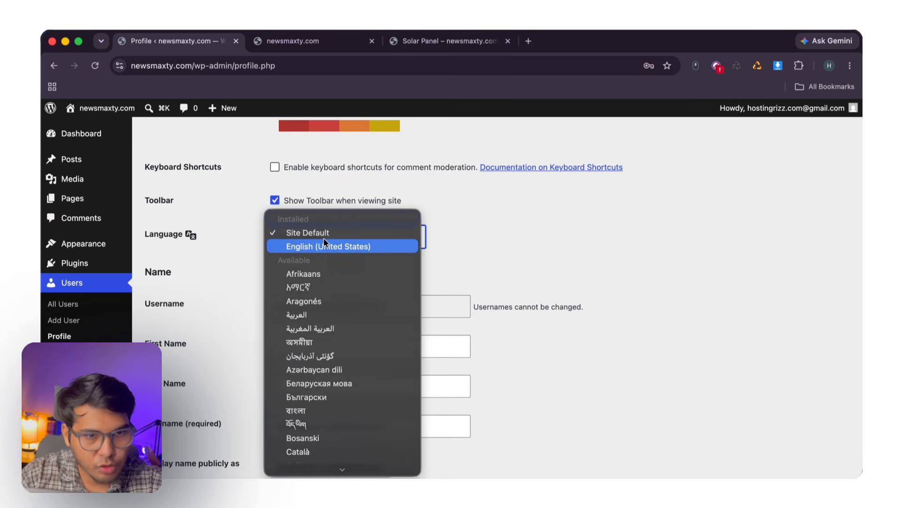
{"action": "left_click", "coordinate": [192, 282]}
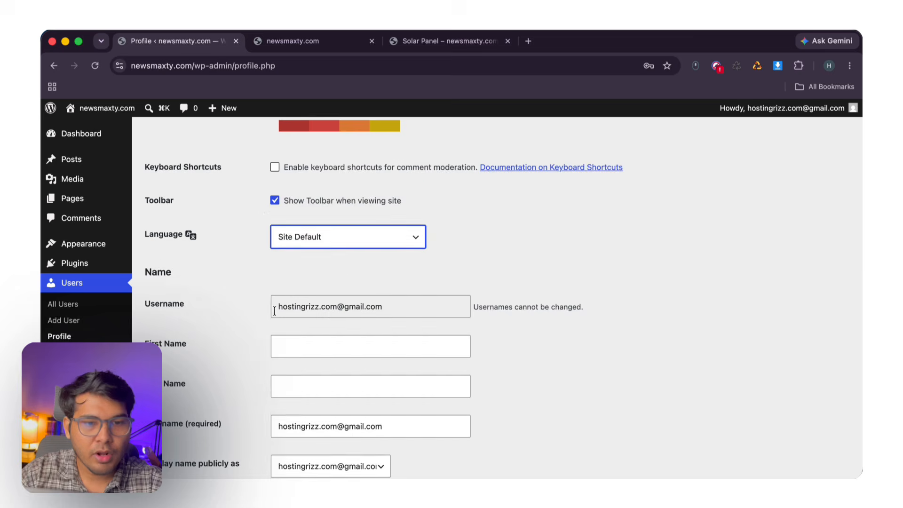
- Examine the profile's first name and last name fields and the choices for the public display name
{"action": "scroll", "coordinate": [277, 301], "scroll_direction": "down", "scroll_amount": 3}
{"action": "left_click", "coordinate": [302, 257]}
{"action": "left_click", "coordinate": [284, 282]}
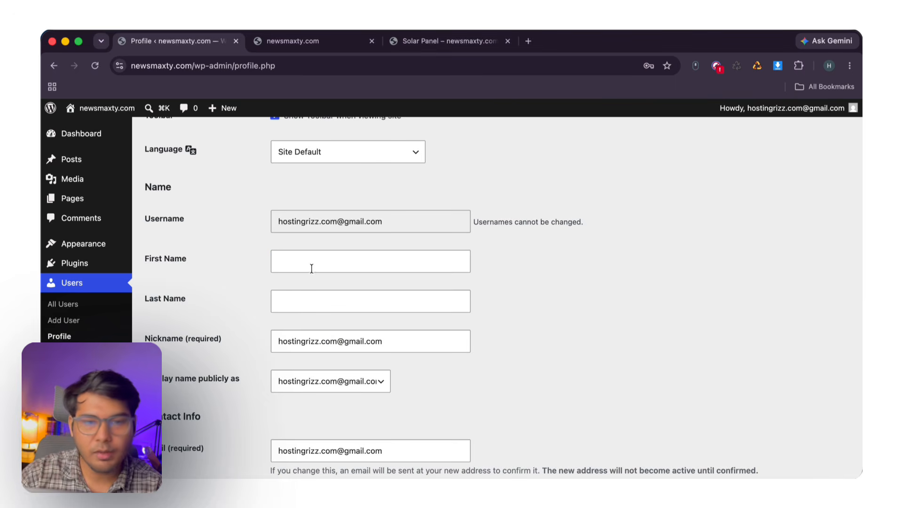
{"action": "scroll", "coordinate": [306, 289], "scroll_direction": "down", "scroll_amount": 3}
{"action": "left_click", "coordinate": [311, 296]}
{"action": "left_click", "coordinate": [311, 294]}
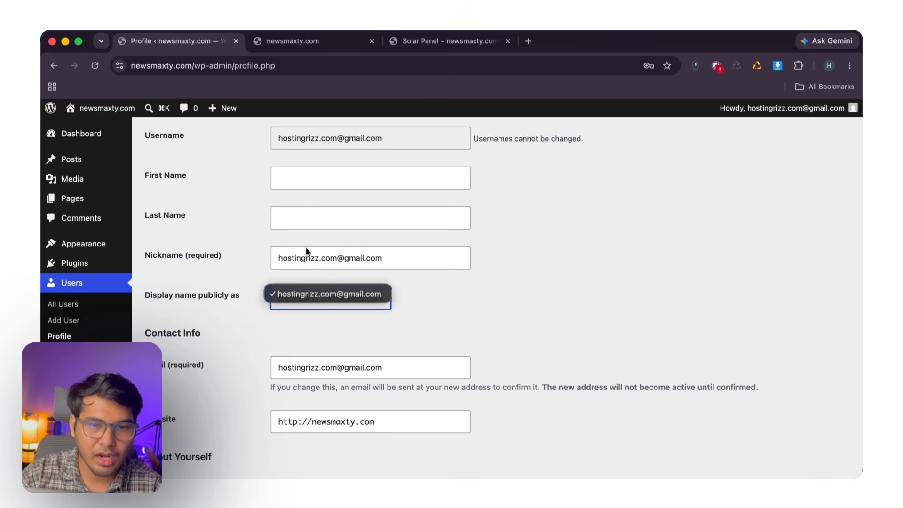
- Replace the nickname with the user's first name and choose that nickname as the publicly displayed name
{"action": "triple_click", "coordinate": [305, 257]}
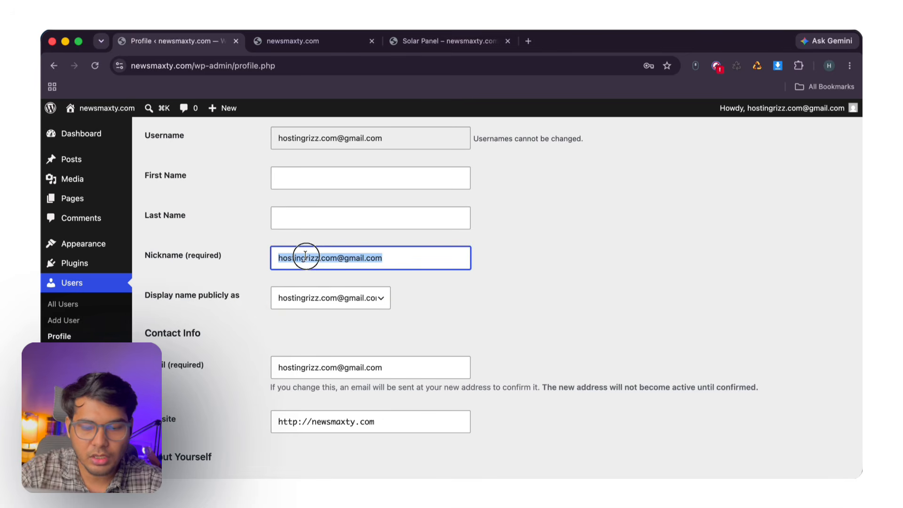
{"action": "type", "text": "Tushar"}
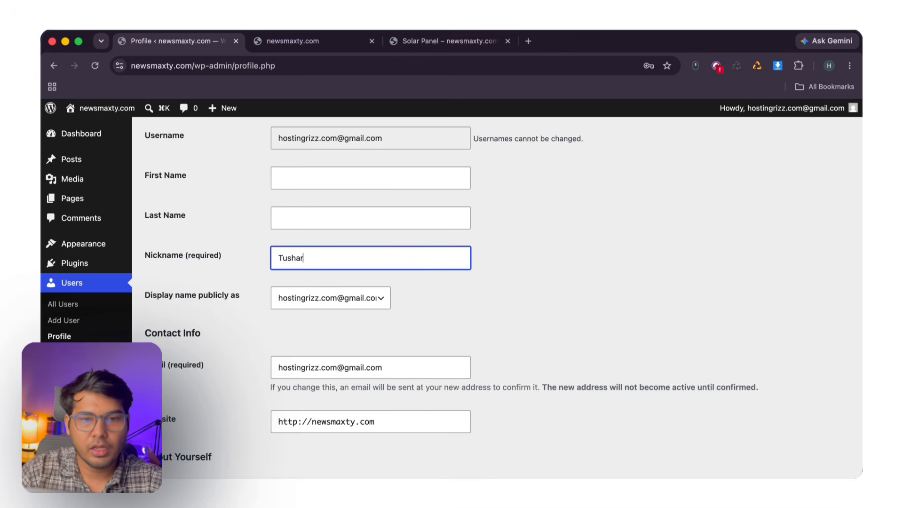
{"action": "left_click", "coordinate": [323, 298]}
{"action": "left_click", "coordinate": [323, 309]}
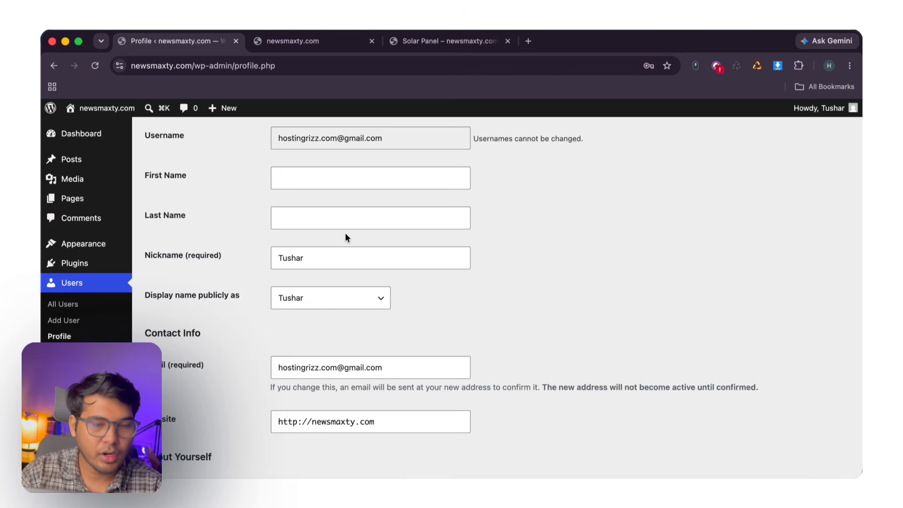
- Look over the contact, biographical and password sections of the profile and save the updated profile
{"action": "scroll", "coordinate": [306, 318], "scroll_direction": "down", "scroll_amount": 6}
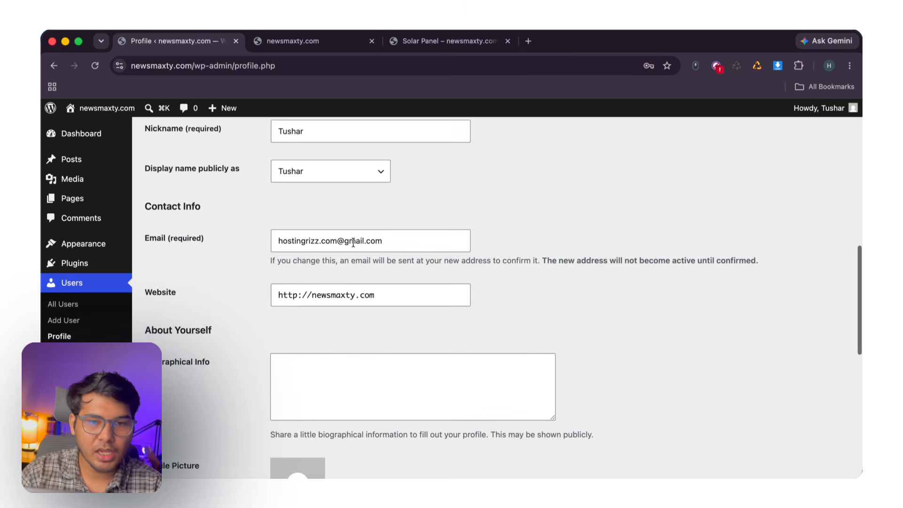
{"action": "left_click", "coordinate": [325, 243]}
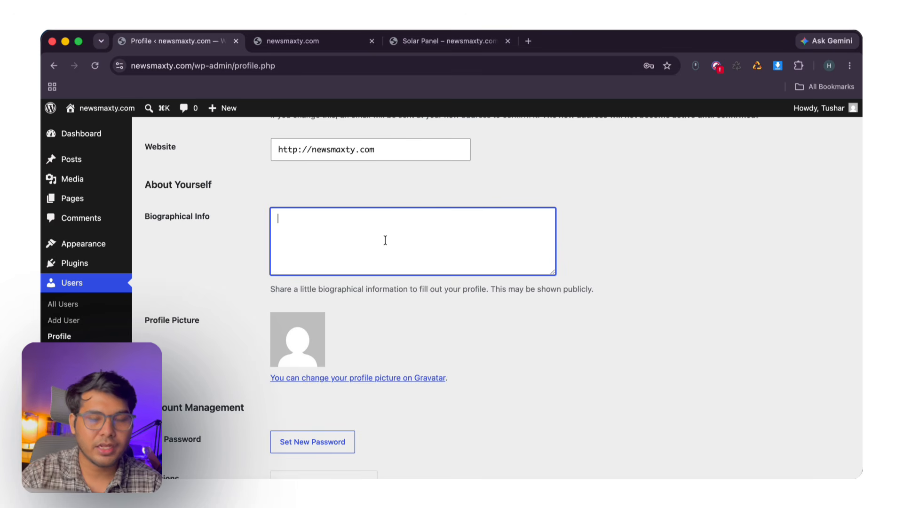
{"action": "scroll", "coordinate": [351, 385], "scroll_direction": "down", "scroll_amount": 5}
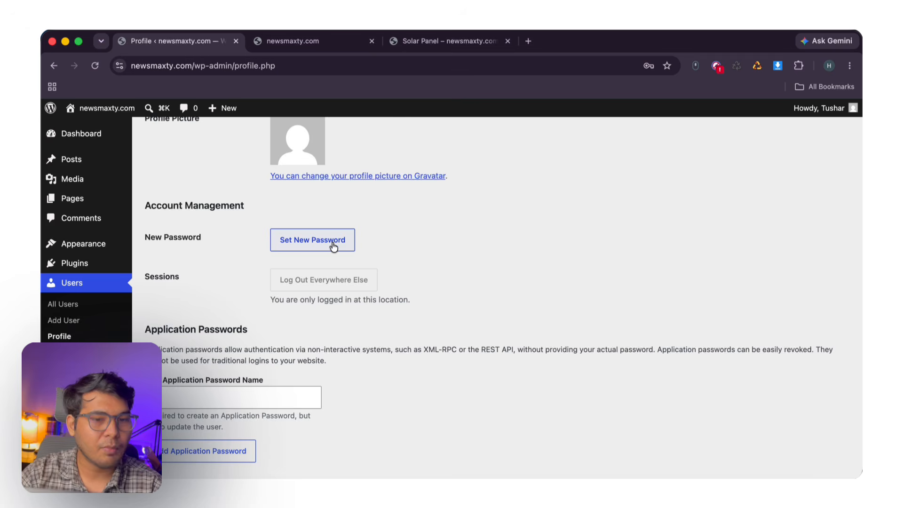
{"action": "scroll", "coordinate": [343, 367], "scroll_direction": "down", "scroll_amount": 2}
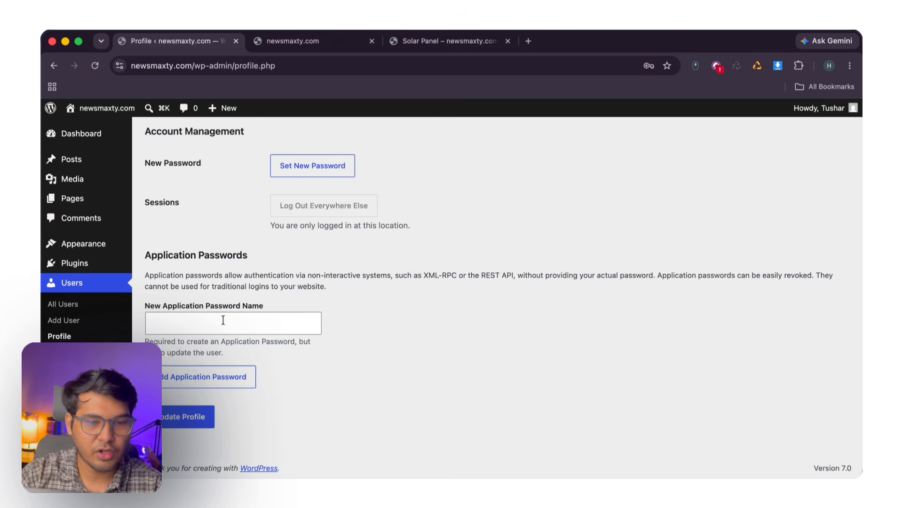
{"action": "left_click", "coordinate": [179, 429]}
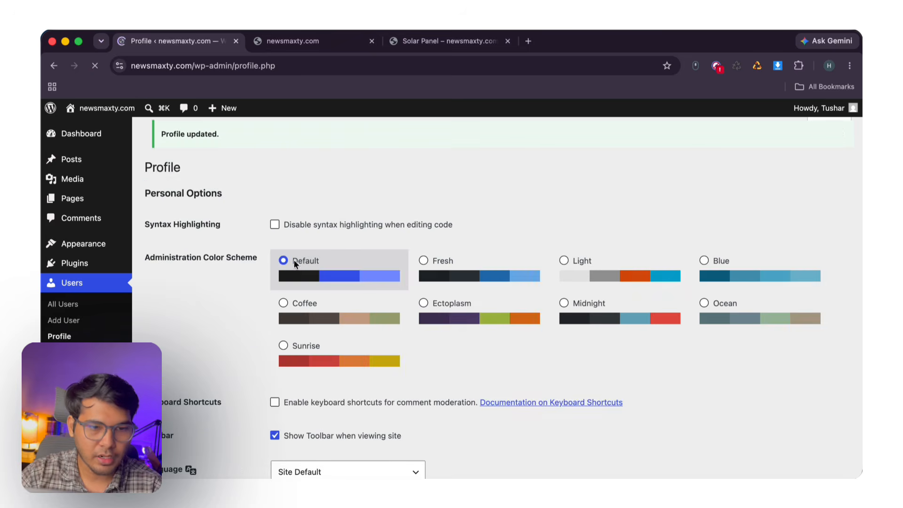
- Open the available tools and the Import page, and examine the systems content can be imported from
{"action": "mouse_move", "coordinate": [72, 356]}
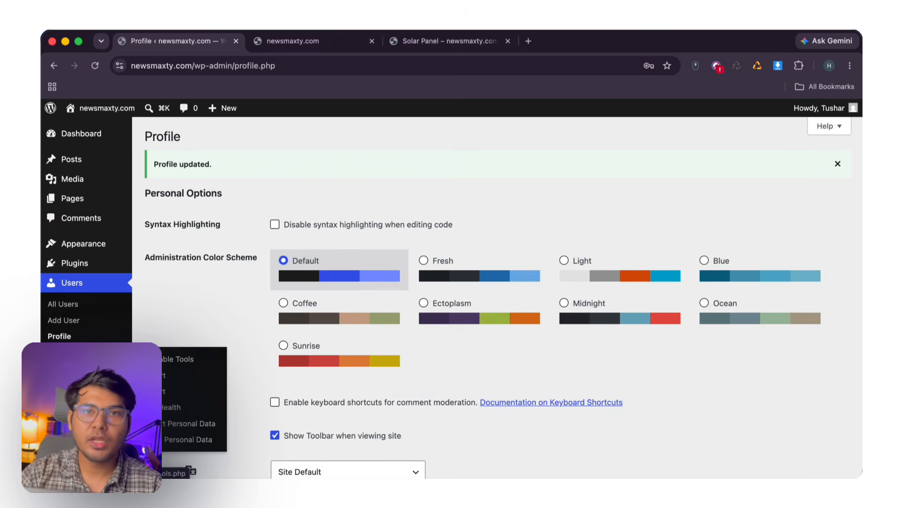
{"action": "left_click", "coordinate": [72, 356]}
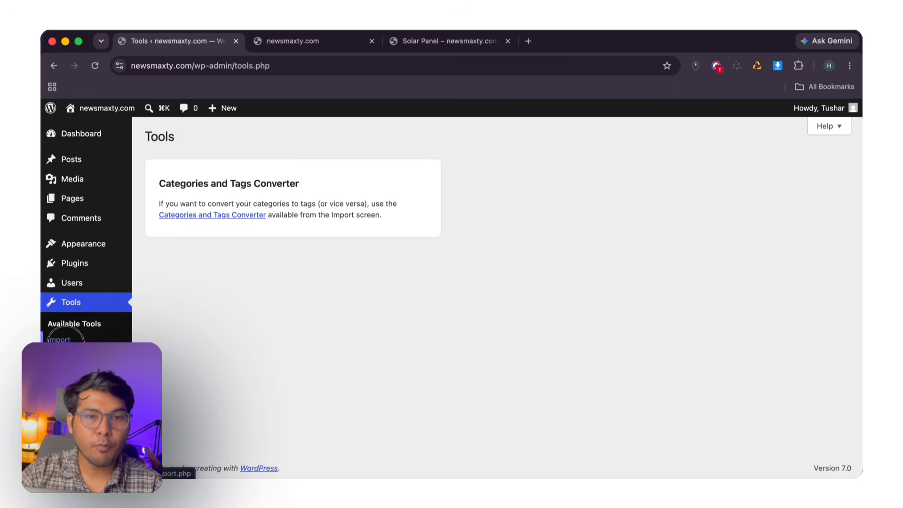
{"action": "left_click", "coordinate": [58, 339]}
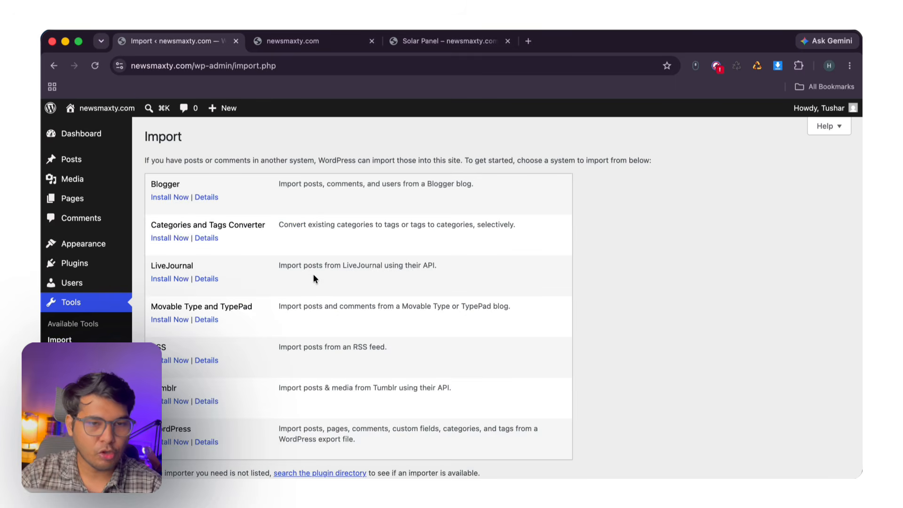
{"action": "scroll", "coordinate": [312, 275], "scroll_direction": "down", "scroll_amount": 2}
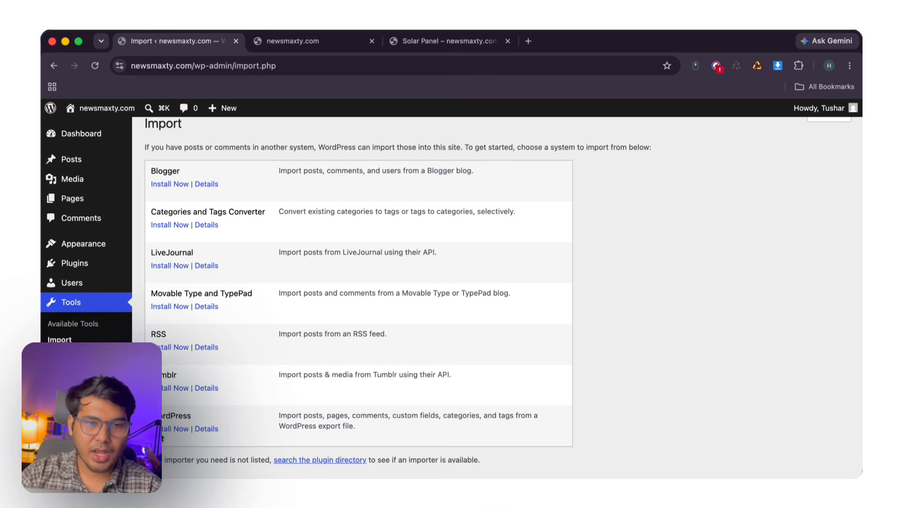
- Install the WordPress importer and run it to reach its file upload page
{"action": "left_click", "coordinate": [169, 428]}
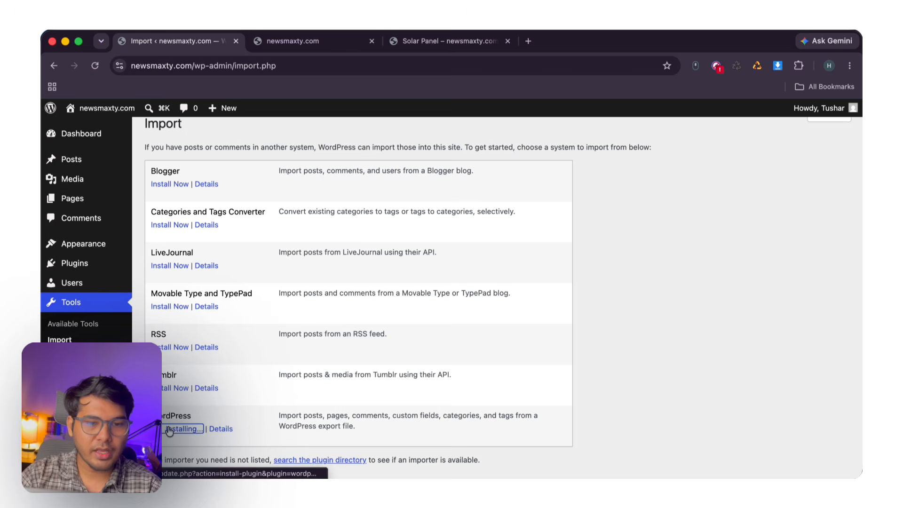
{"action": "scroll", "coordinate": [181, 434], "scroll_direction": "down", "scroll_amount": 1}
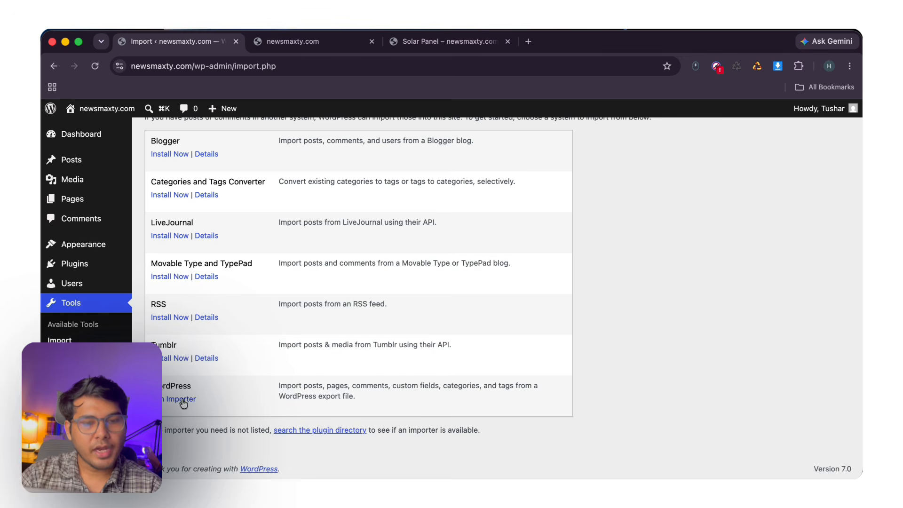
{"action": "left_click", "coordinate": [184, 400]}
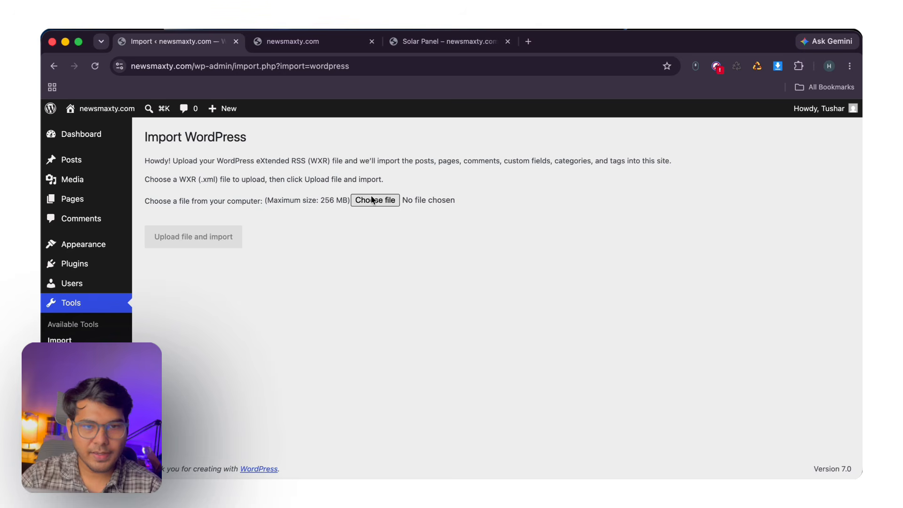
- Leave the importer, open the Export tool and choose Posts as the content to export
{"action": "left_click", "coordinate": [53, 65]}
{"action": "left_click", "coordinate": [53, 66]}
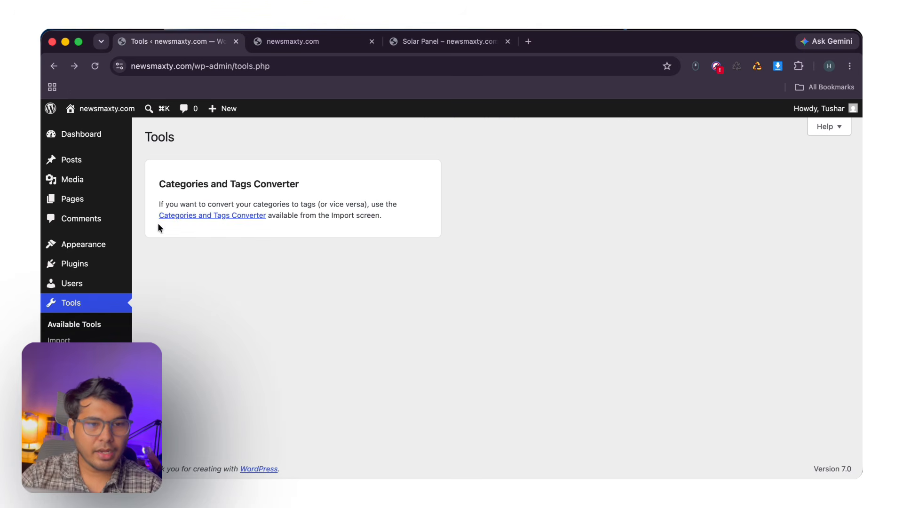
{"action": "left_click", "coordinate": [59, 356]}
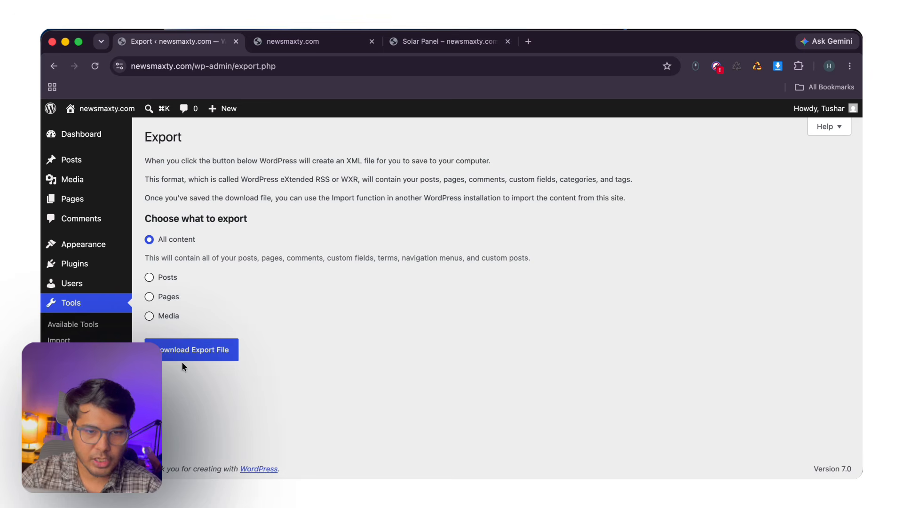
{"action": "left_click", "coordinate": [149, 277]}
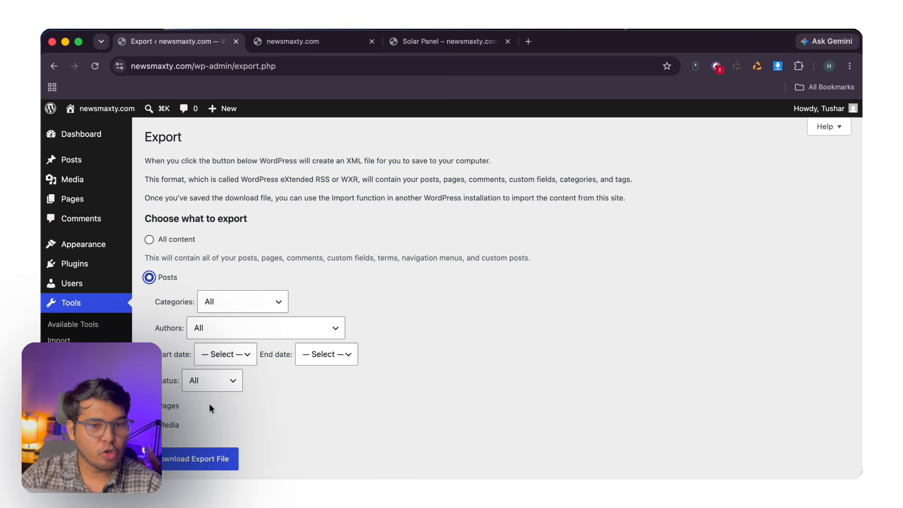
{"action": "scroll", "coordinate": [192, 415], "scroll_direction": "down", "scroll_amount": 2}
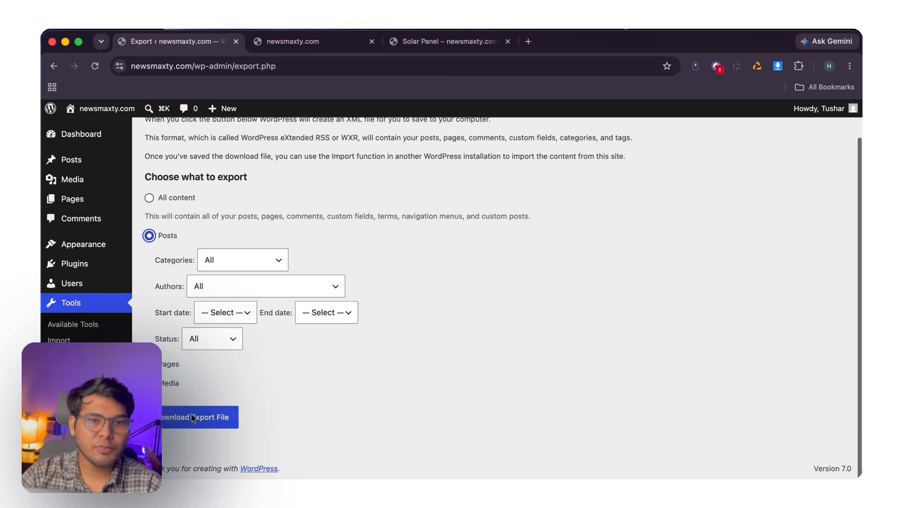
- Limit the posts export to the Solar panel Review category and the site owner's account as author
{"action": "left_click", "coordinate": [251, 261]}
{"action": "left_click", "coordinate": [251, 271]}
{"action": "left_click", "coordinate": [249, 271]}
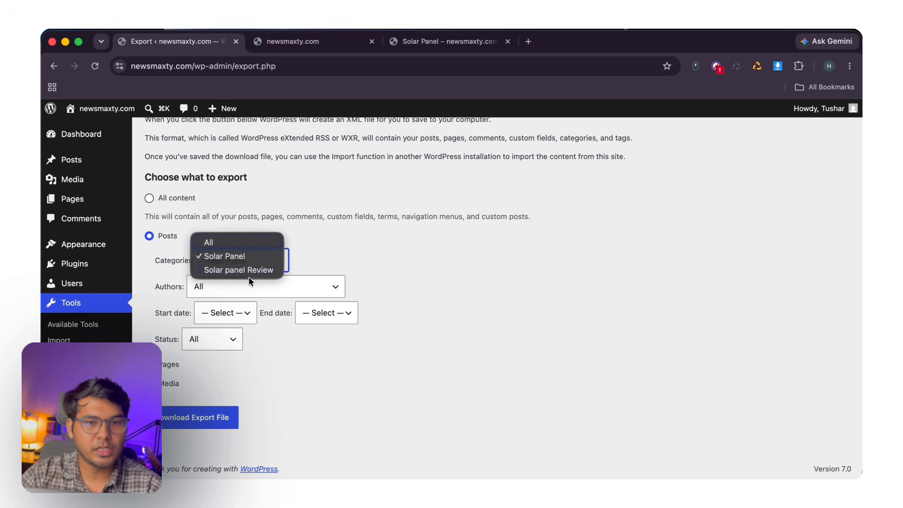
{"action": "left_click", "coordinate": [248, 274]}
{"action": "left_click", "coordinate": [269, 284]}
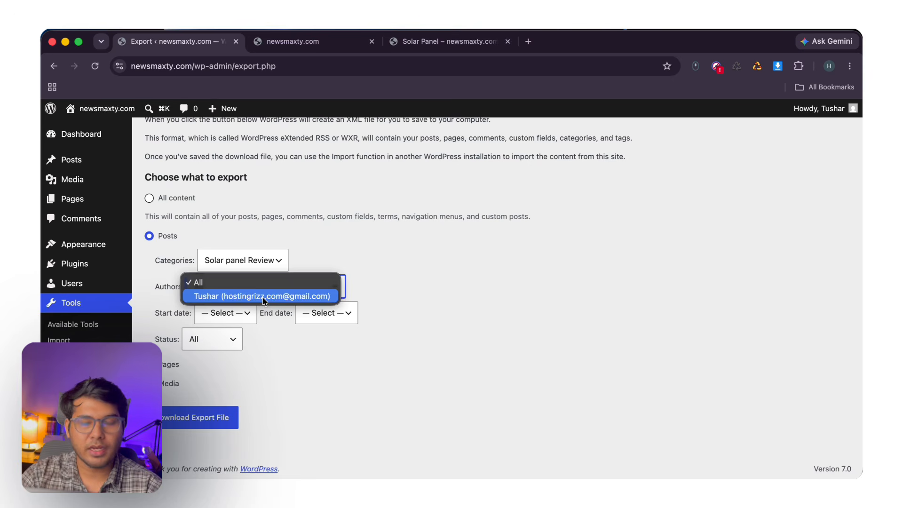
{"action": "left_click", "coordinate": [265, 297]}
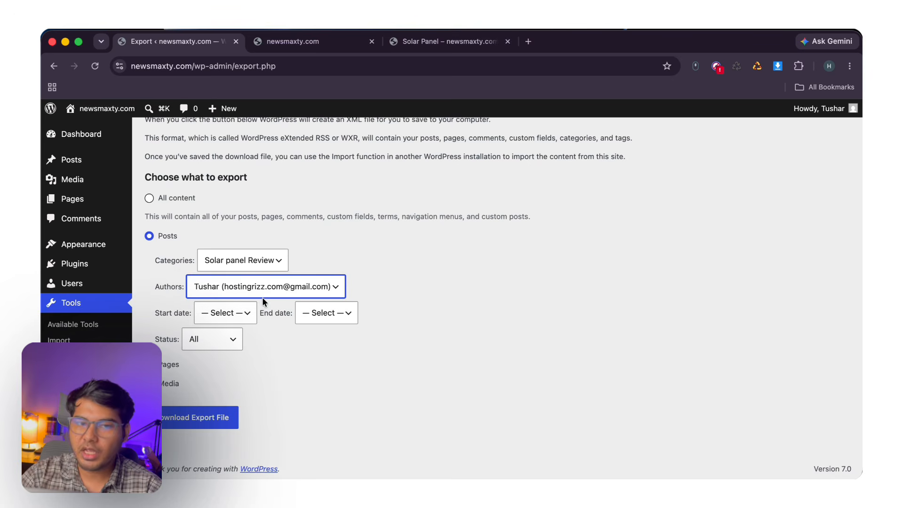
- Set the posts export's start and end dates to June 2026 and its status to Draft
{"action": "left_click", "coordinate": [244, 315]}
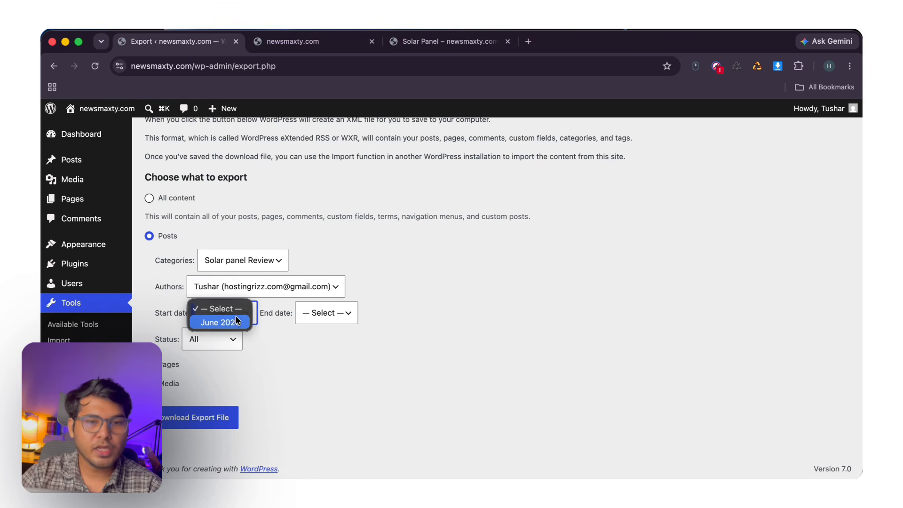
{"action": "left_click", "coordinate": [235, 322]}
{"action": "left_click", "coordinate": [326, 313]}
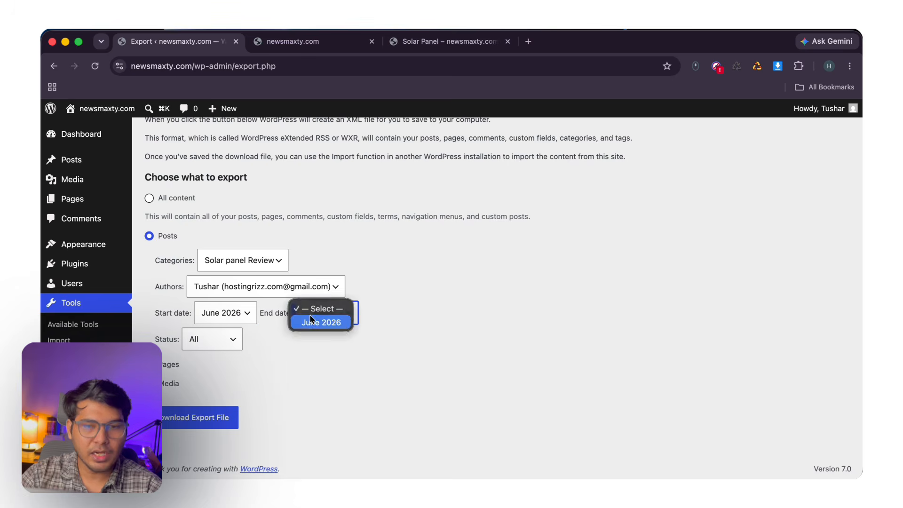
{"action": "left_click", "coordinate": [218, 315]}
{"action": "left_click", "coordinate": [212, 342]}
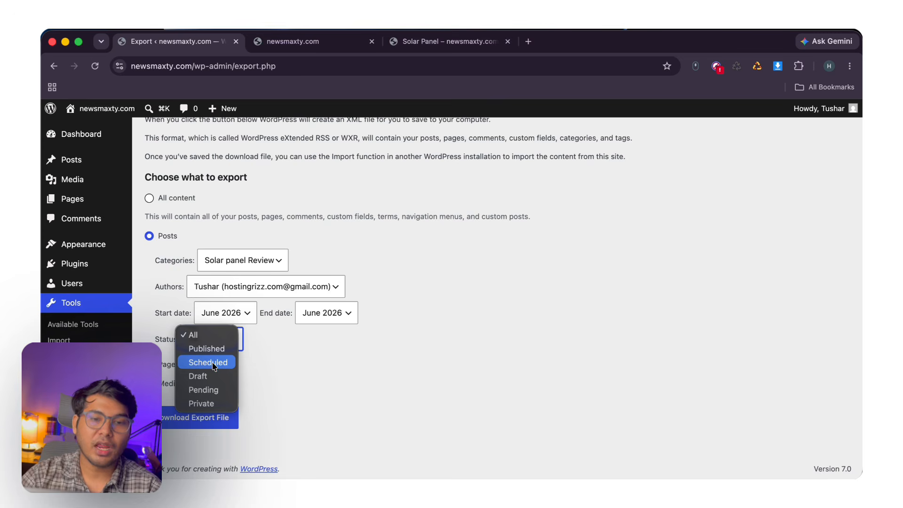
{"action": "left_click", "coordinate": [209, 376]}
- Switch the export content to Pages, check its author filter, and choose Media instead
{"action": "left_click", "coordinate": [171, 365]}
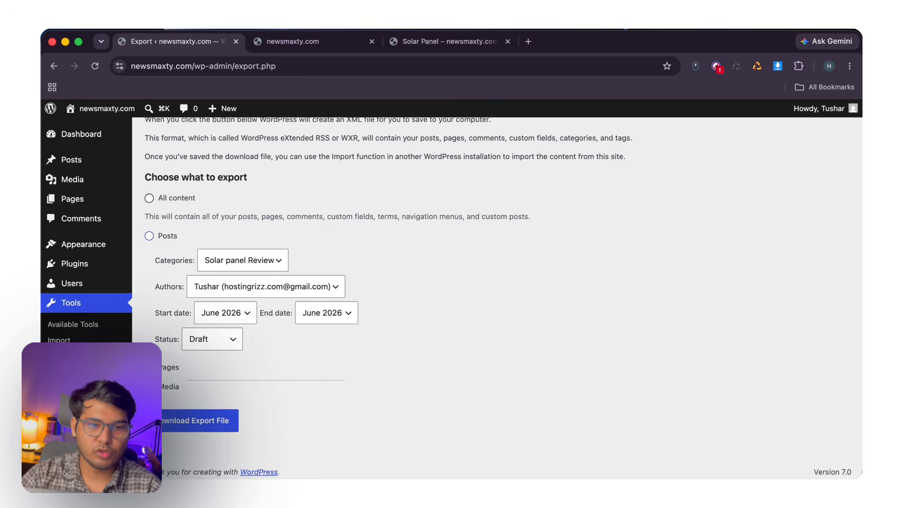
{"action": "scroll", "coordinate": [229, 303], "scroll_direction": "up", "scroll_amount": 2}
{"action": "left_click", "coordinate": [226, 321]}
{"action": "left_click", "coordinate": [152, 399]}
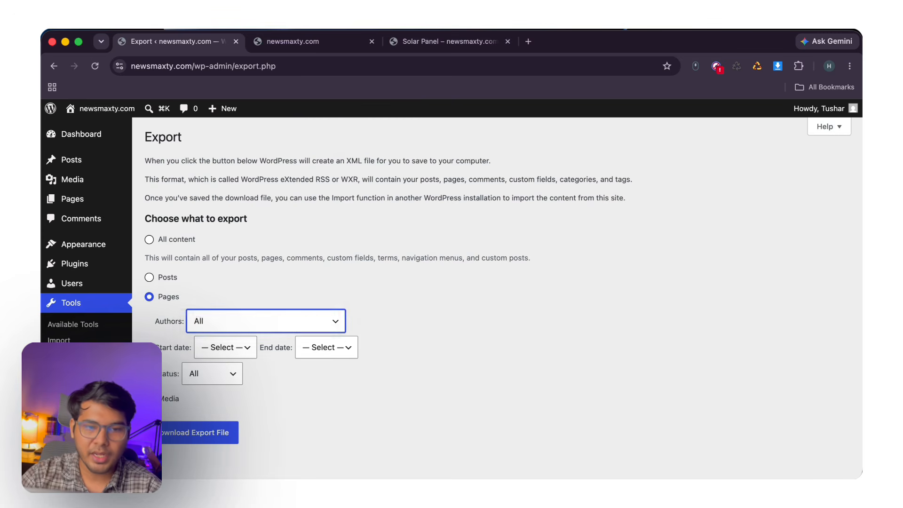
- Choose Media as the content to export, and check the overall result on the Site Health status page
{"action": "left_click", "coordinate": [151, 399]}
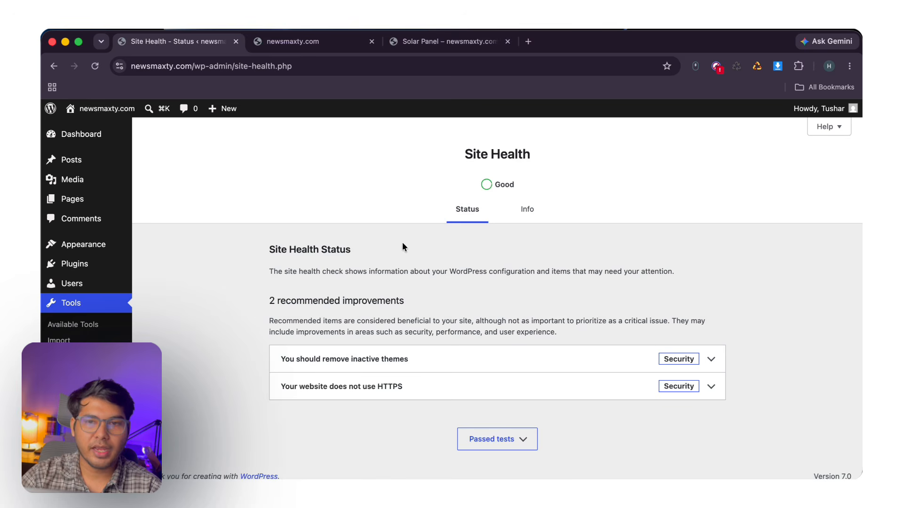
{"action": "double_click", "coordinate": [493, 185]}
{"action": "left_click", "coordinate": [466, 192]}
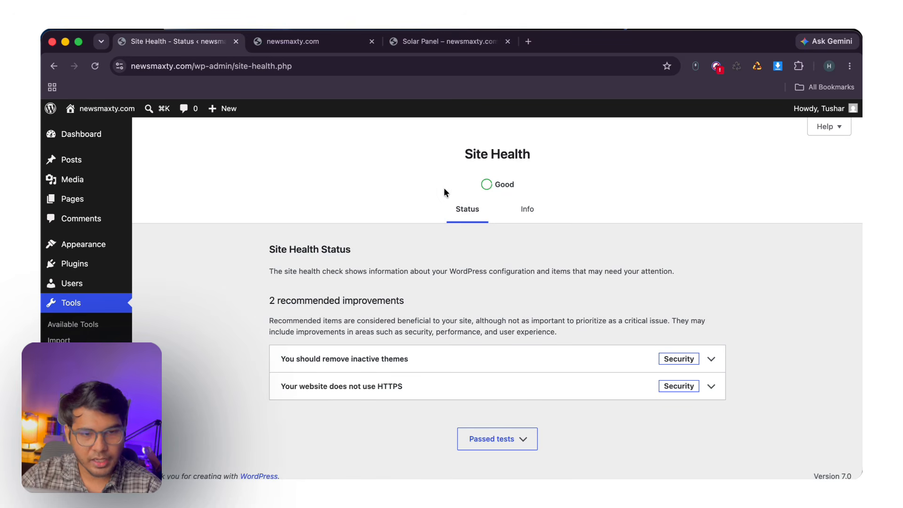
- Look over the Export Personal Data tool and the fields on the General Settings page
{"action": "left_click", "coordinate": [92, 388]}
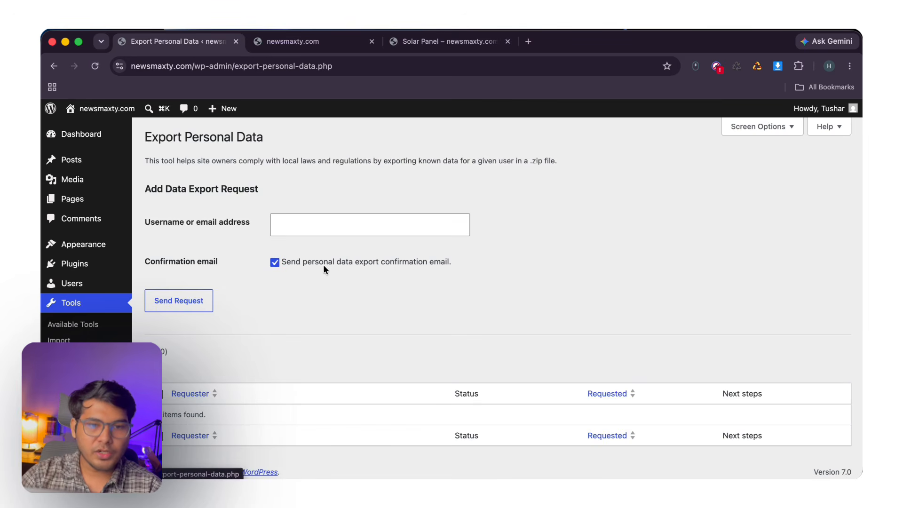
{"action": "scroll", "coordinate": [232, 322], "scroll_direction": "down", "scroll_amount": 1}
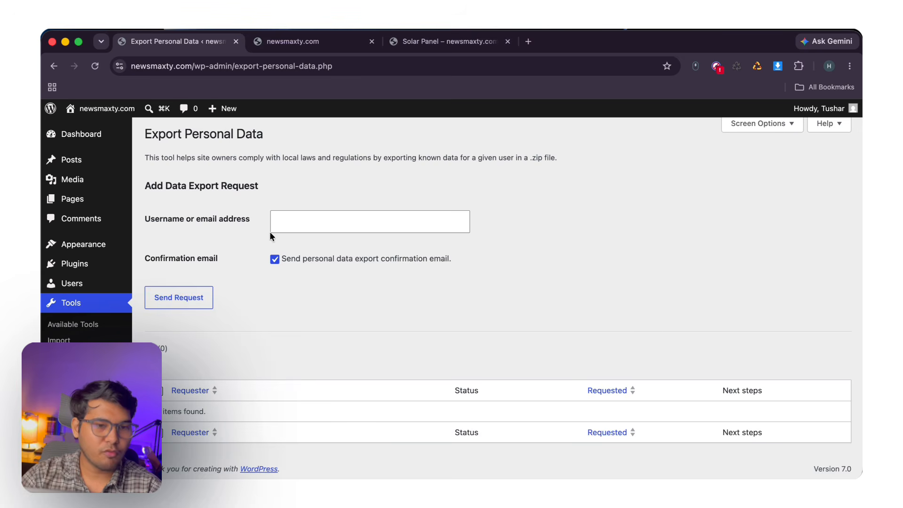
{"action": "mouse_move", "coordinate": [70, 426]}
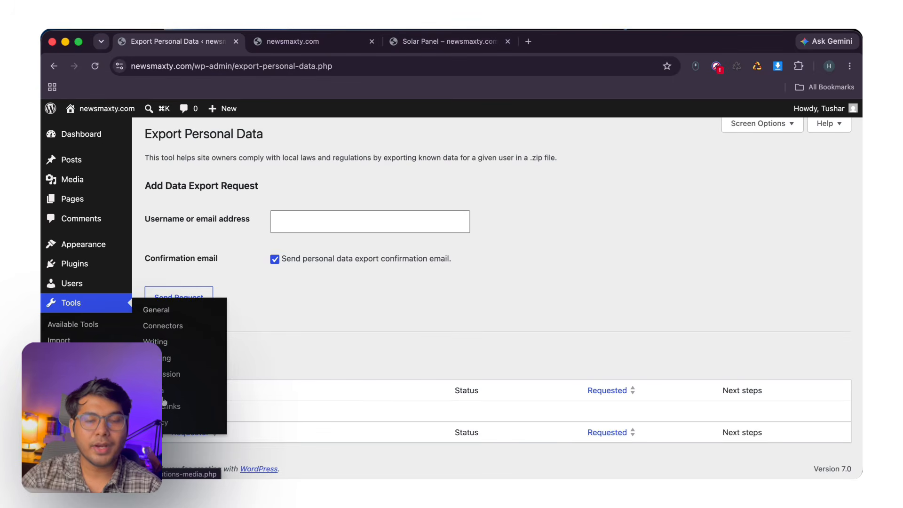
{"action": "left_click", "coordinate": [162, 309]}
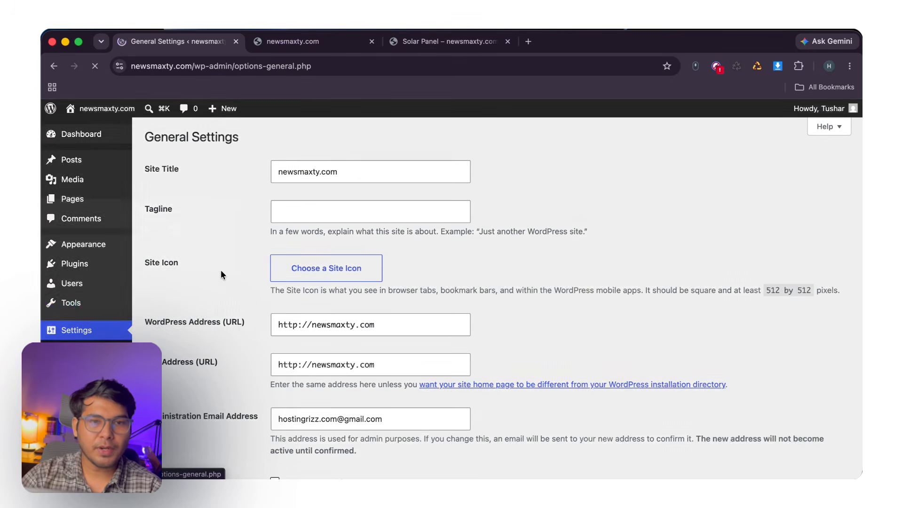
{"action": "scroll", "coordinate": [238, 190], "scroll_direction": "down", "scroll_amount": 15}
{"action": "scroll", "coordinate": [238, 190], "scroll_direction": "up", "scroll_amount": 15}
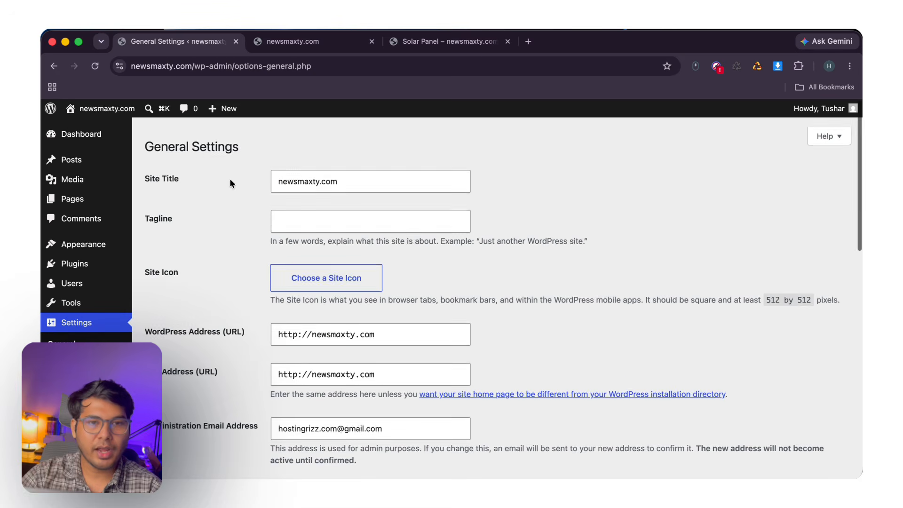
{"action": "scroll", "coordinate": [197, 165], "scroll_direction": "down", "scroll_amount": 1}
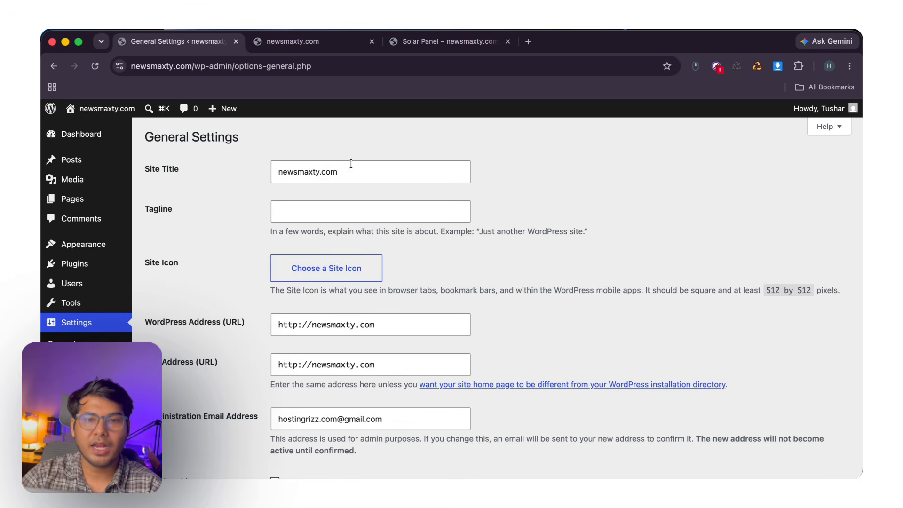
- Set the site title to Newsmaxty and the tagline to Solar Panel Guide
{"action": "triple_click", "coordinate": [333, 176]}
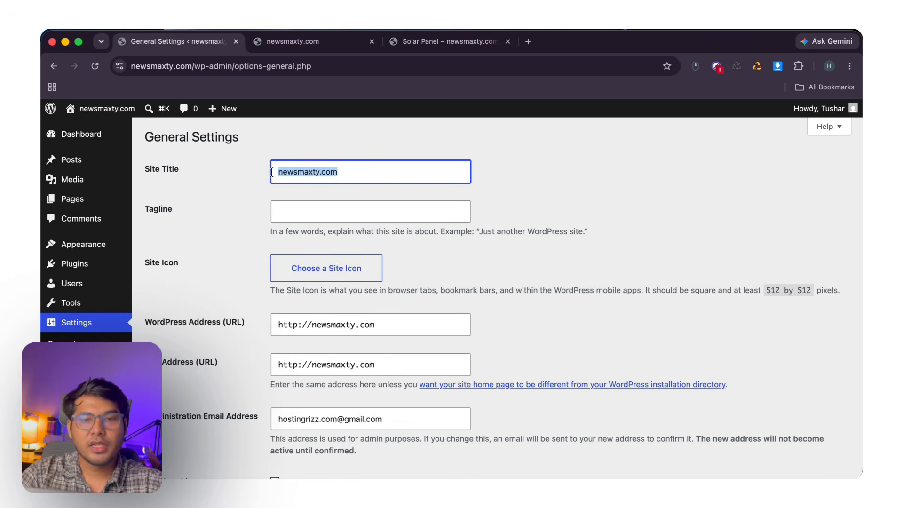
{"action": "type", "text": "New"}
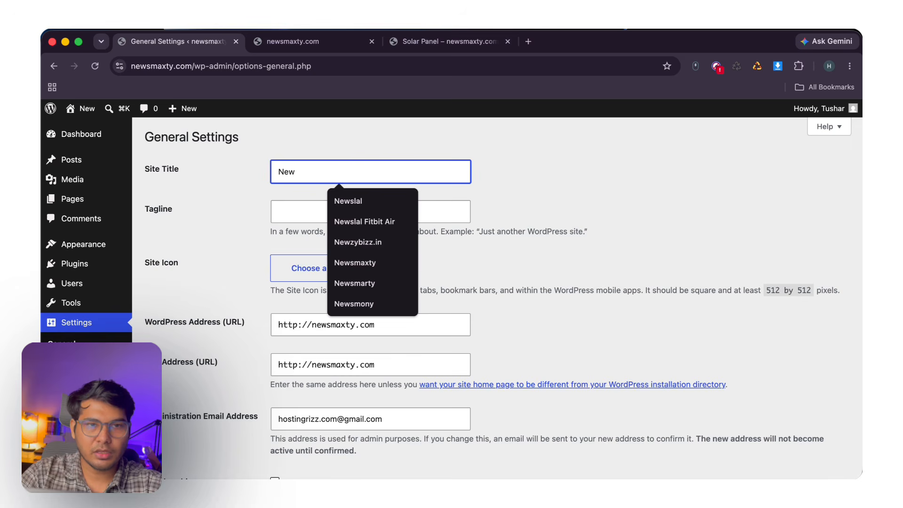
{"action": "type", "text": "smaxty"}
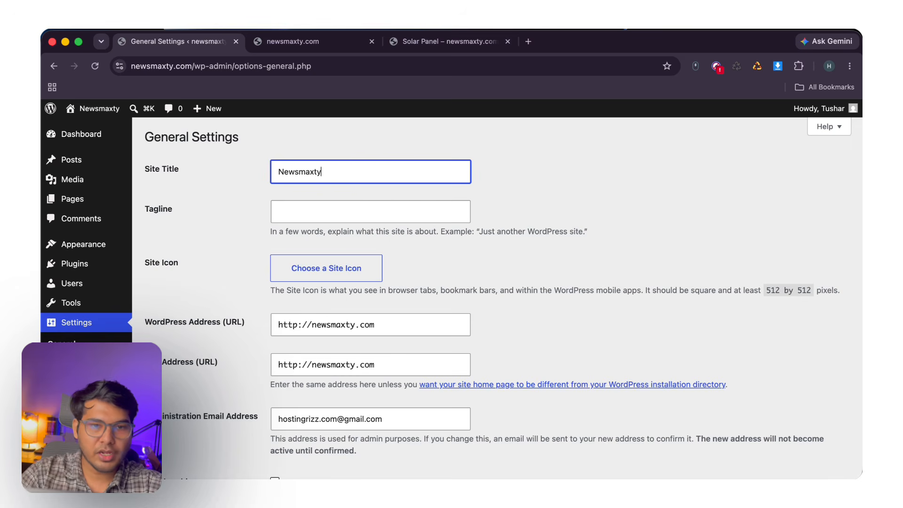
{"action": "left_click", "coordinate": [310, 216]}
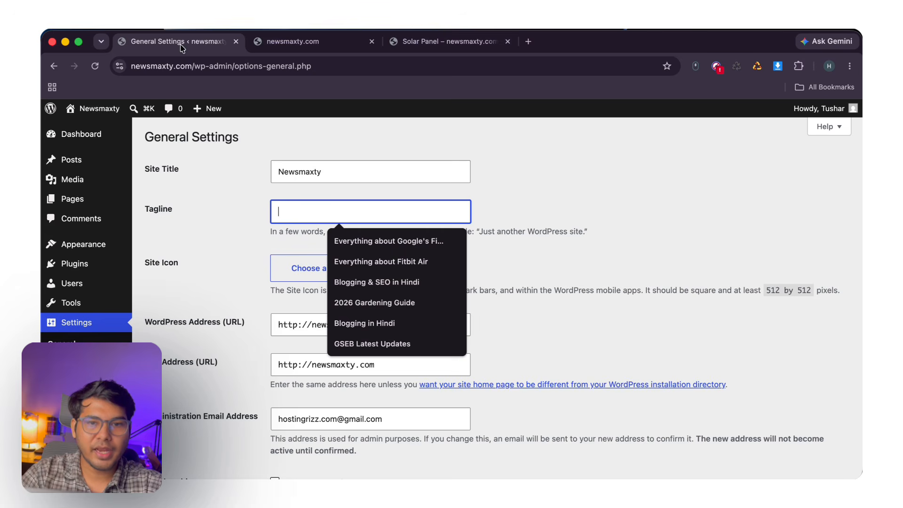
{"action": "left_click", "coordinate": [235, 209]}
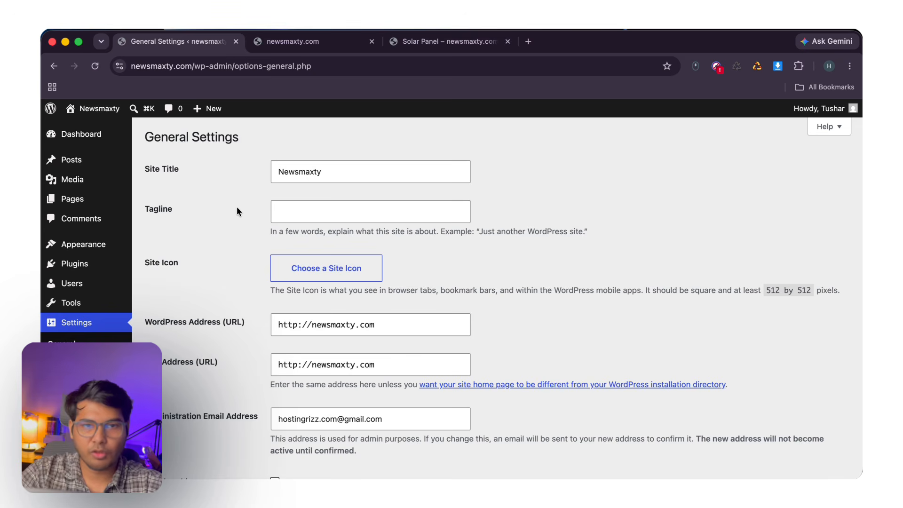
{"action": "left_click", "coordinate": [308, 214]}
{"action": "type", "text": "Sola"}
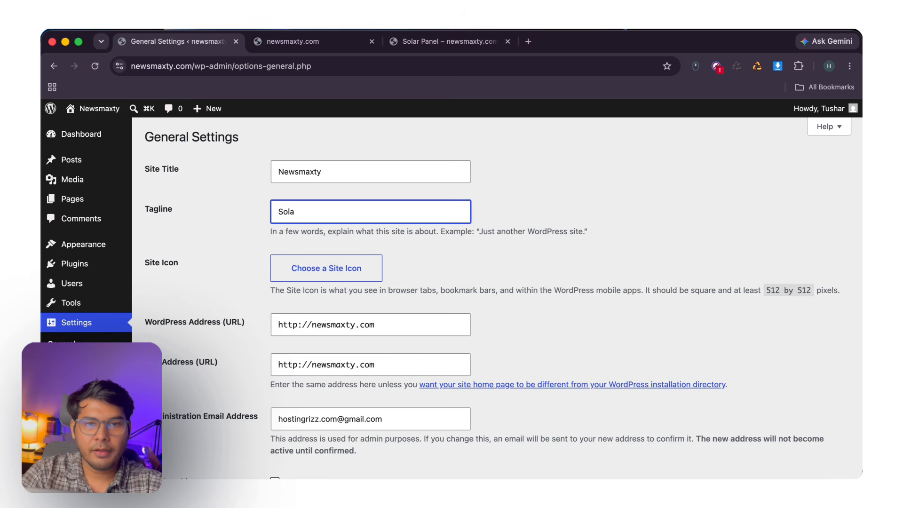
{"action": "type", "text": "R"}
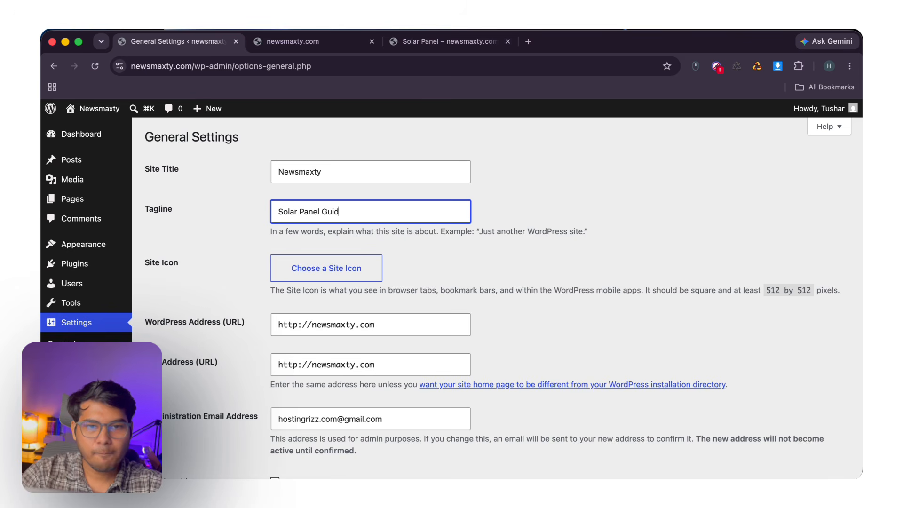
- Use the "Can you Track Floor on Fitbit Air" image from the media library as the site icon, cropped to a smaller square around the band
{"action": "left_click", "coordinate": [347, 269]}
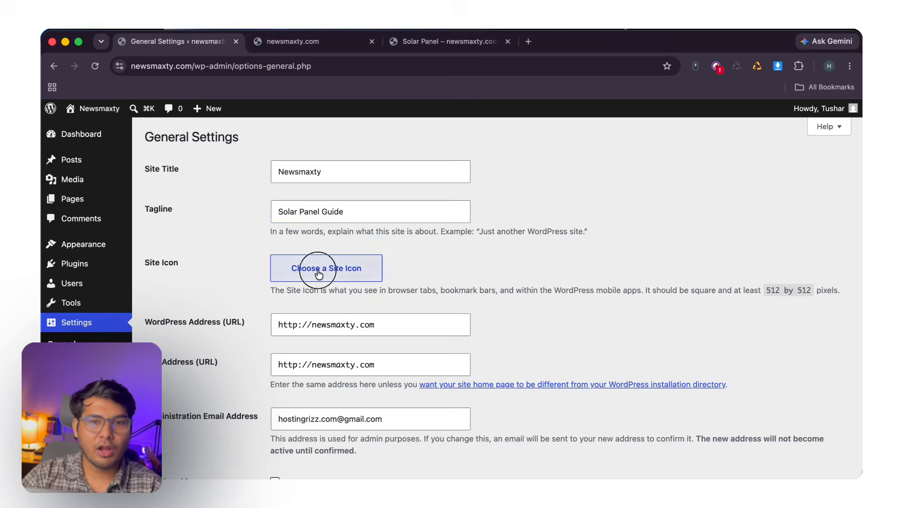
{"action": "left_click", "coordinate": [185, 248]}
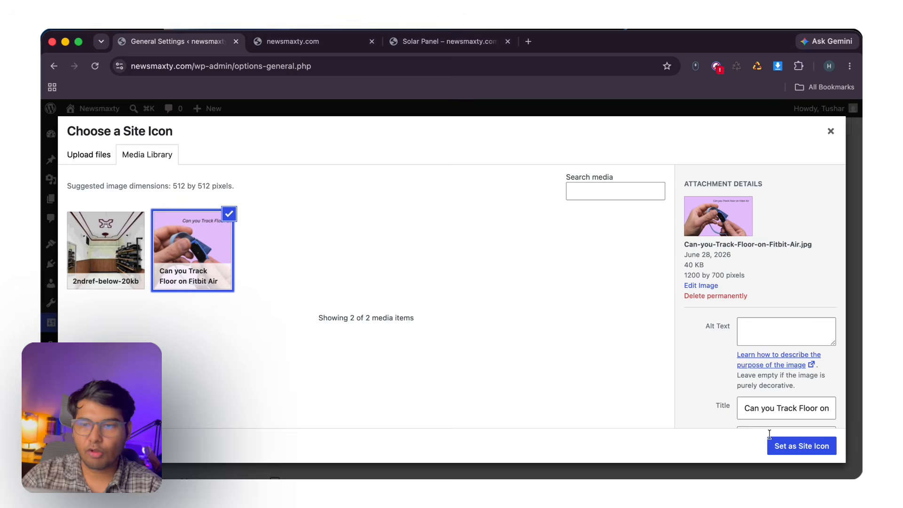
{"action": "left_click", "coordinate": [795, 446]}
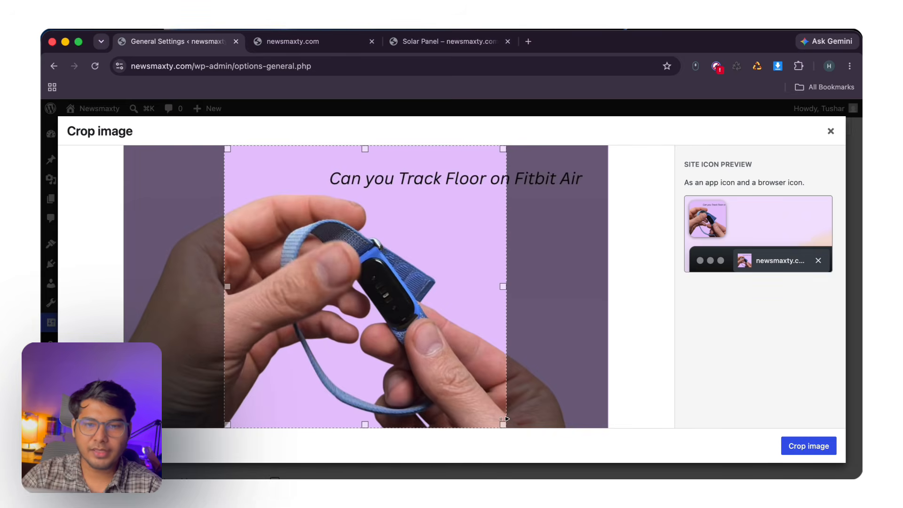
{"action": "left_click_drag", "start_coordinate": [502, 426], "coordinate": [428, 371]}
{"action": "left_click_drag", "start_coordinate": [299, 198], "coordinate": [182, 193]}
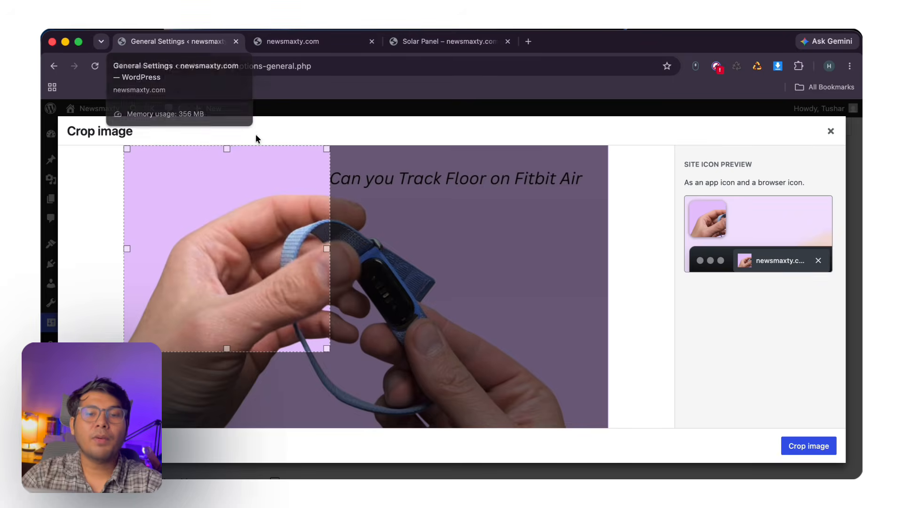
{"action": "left_click_drag", "start_coordinate": [263, 221], "coordinate": [398, 271]}
{"action": "left_click", "coordinate": [790, 449]}
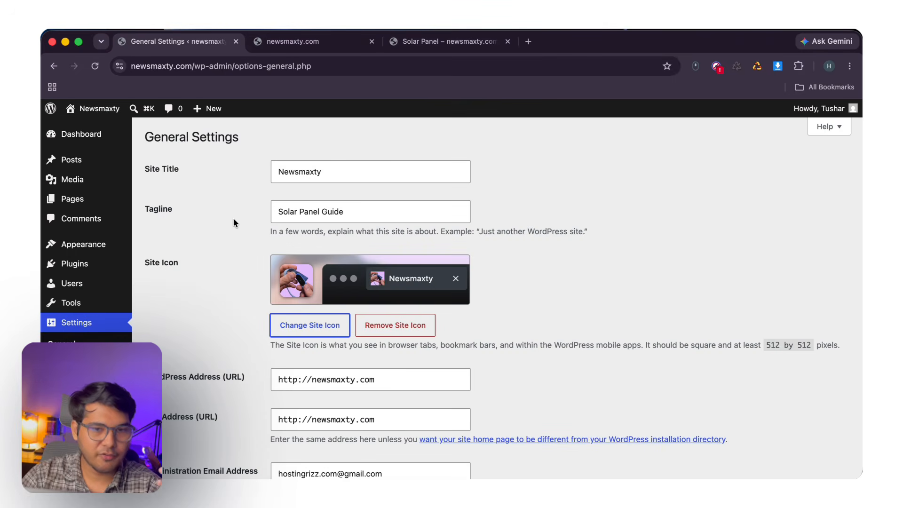
{"action": "scroll", "coordinate": [233, 218], "scroll_direction": "down", "scroll_amount": 3}
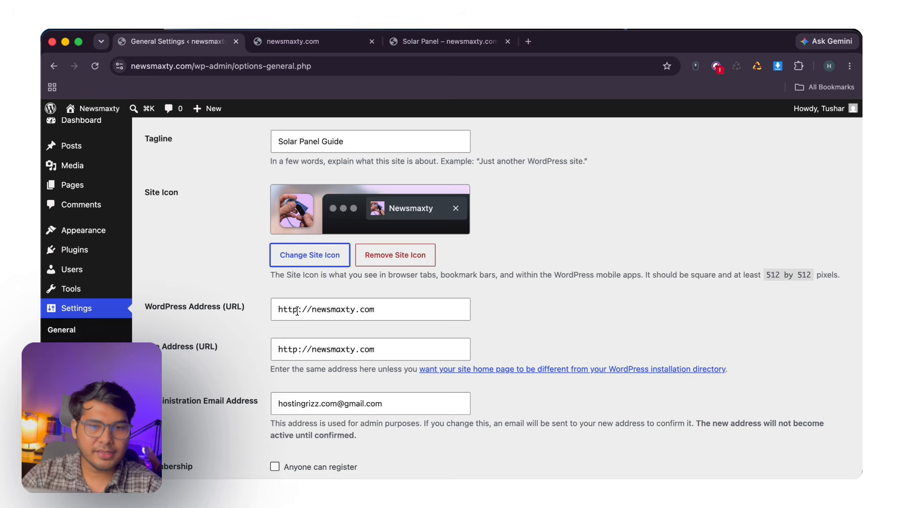
{"action": "left_click", "coordinate": [298, 314]}
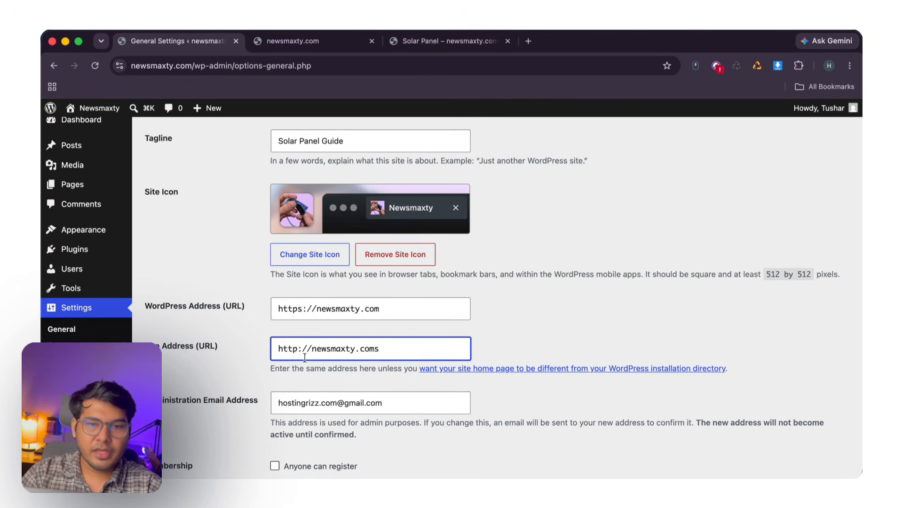
{"action": "type", "text": "s"}
{"action": "left_click", "coordinate": [253, 334]}
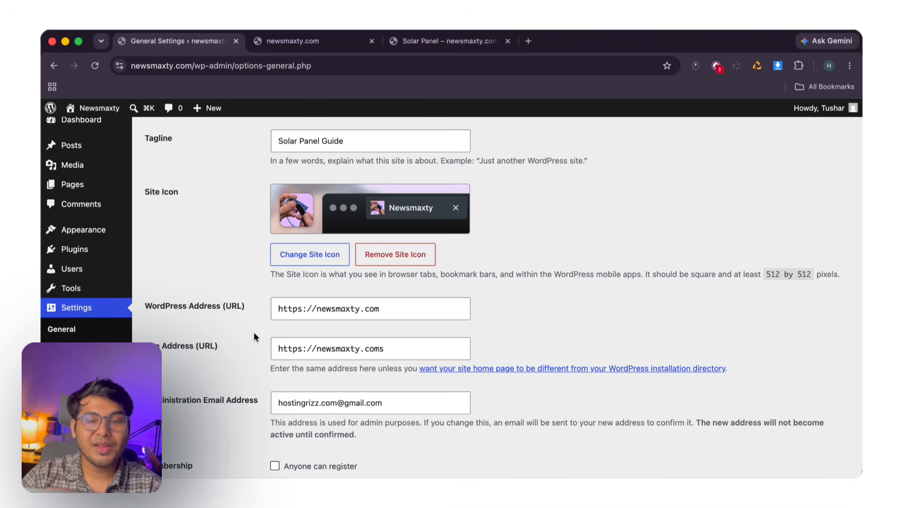
- Check which default roles are available for new users
{"action": "scroll", "coordinate": [253, 332], "scroll_direction": "down", "scroll_amount": 5}
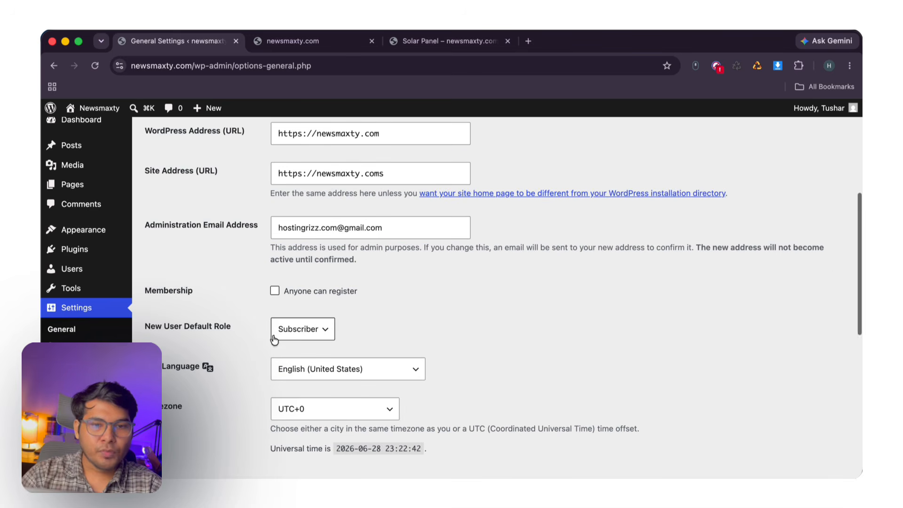
{"action": "left_click", "coordinate": [312, 295]}
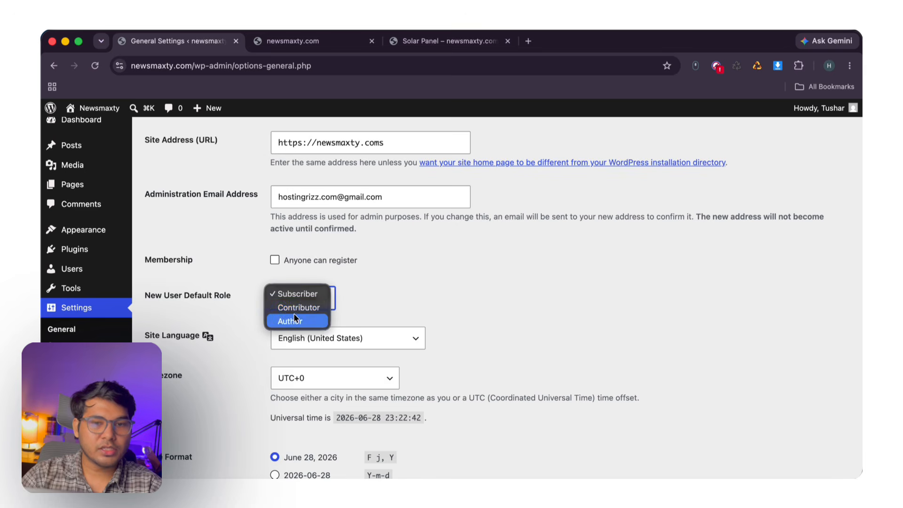
{"action": "left_click", "coordinate": [215, 292]}
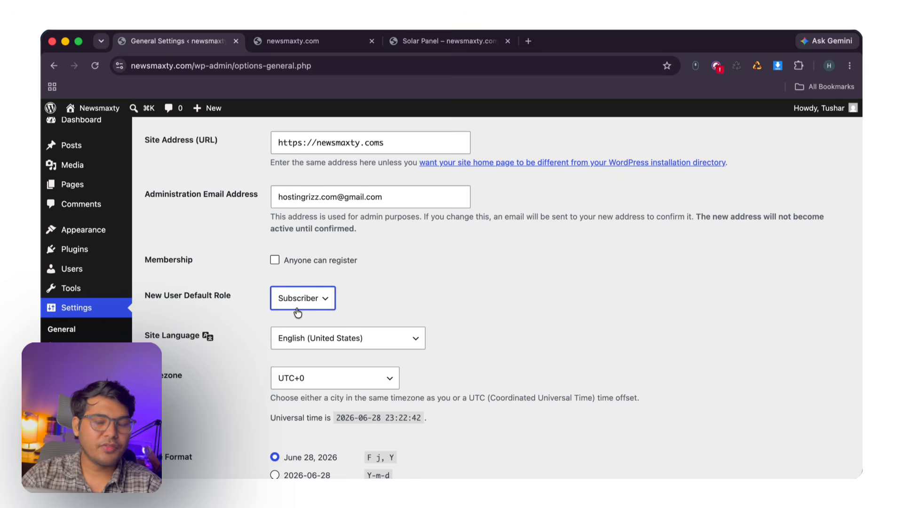
- Set the site's timezone to UTC+5:30 and save the general settings
{"action": "scroll", "coordinate": [298, 312], "scroll_direction": "down", "scroll_amount": 3}
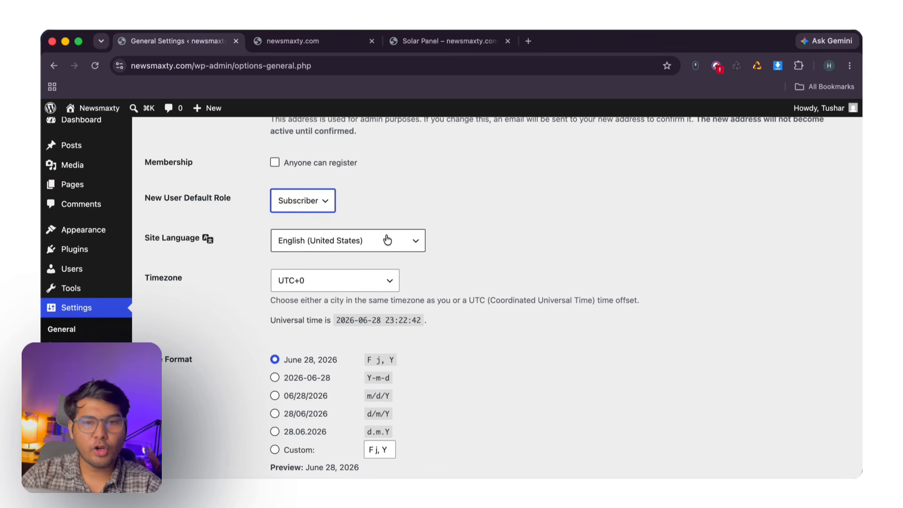
{"action": "left_click", "coordinate": [329, 285]}
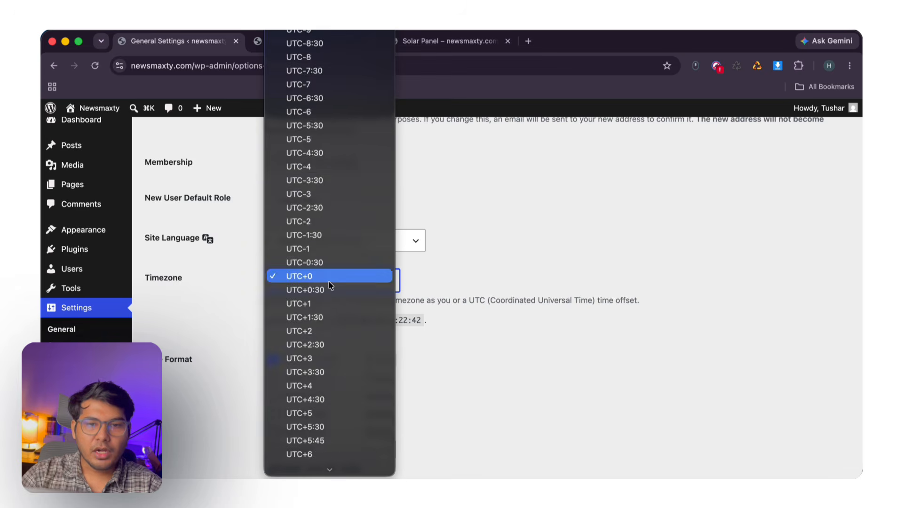
{"action": "scroll", "coordinate": [329, 278], "scroll_direction": "down", "scroll_amount": 5}
{"action": "left_click", "coordinate": [319, 208]}
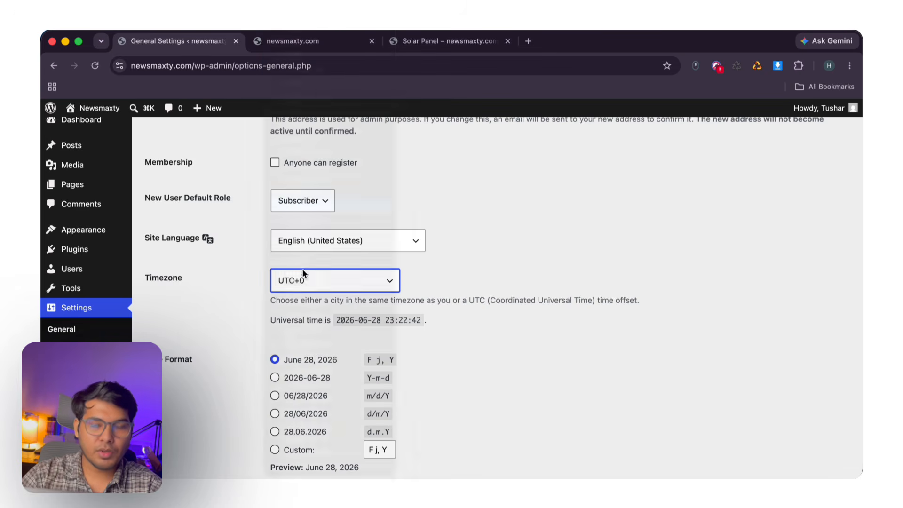
{"action": "scroll", "coordinate": [327, 286], "scroll_direction": "down", "scroll_amount": 5}
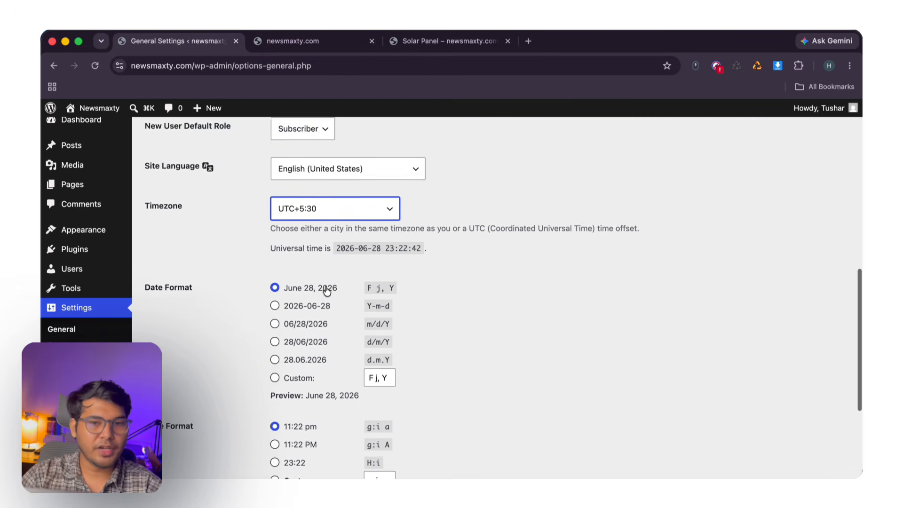
{"action": "scroll", "coordinate": [294, 315], "scroll_direction": "down", "scroll_amount": 3}
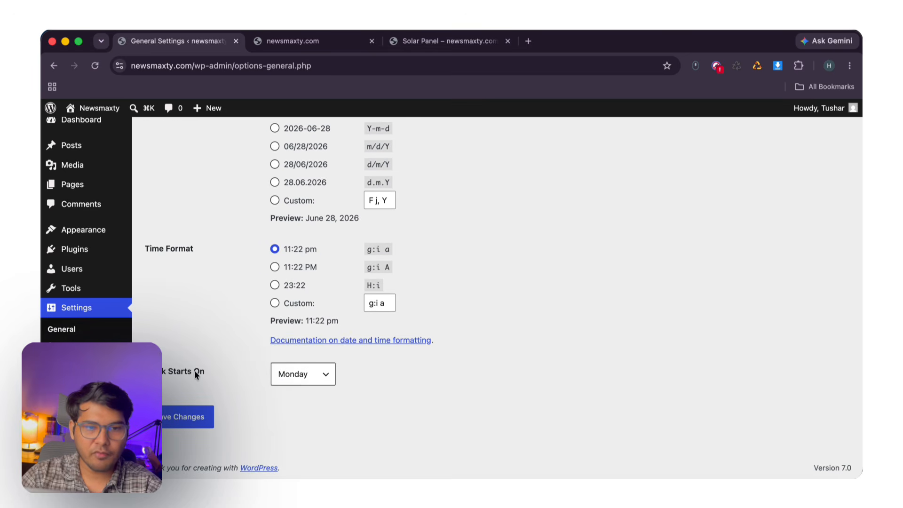
{"action": "left_click", "coordinate": [199, 418]}
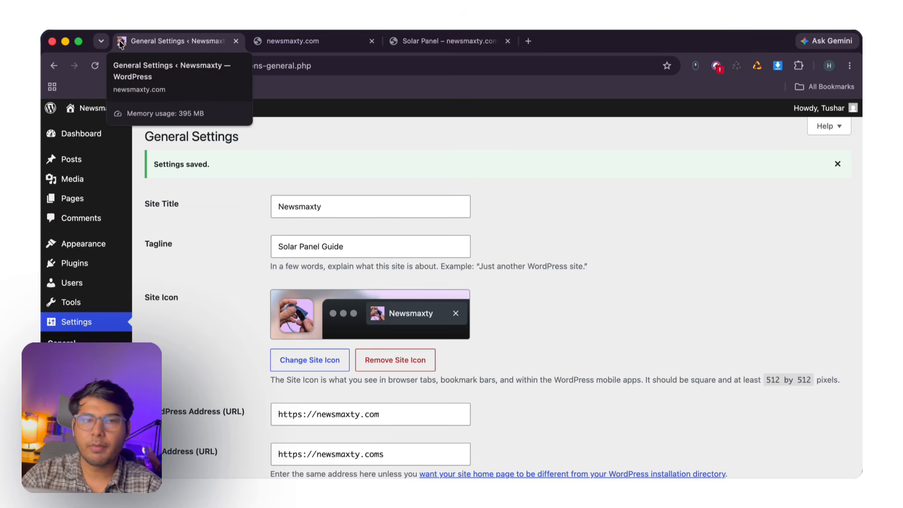
- Reload the site's homepage to check the title, tagline and icon, and return to the General Settings page
{"action": "left_click", "coordinate": [313, 40]}
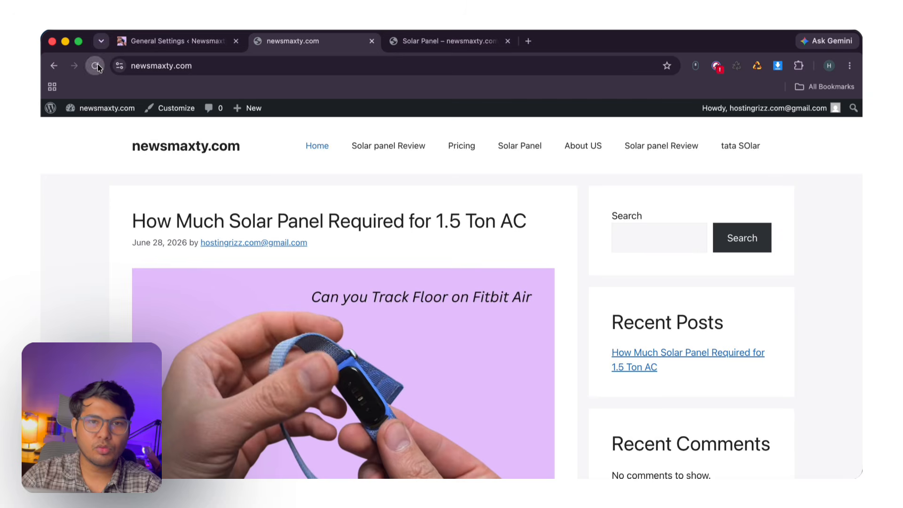
{"action": "left_click", "coordinate": [95, 66]}
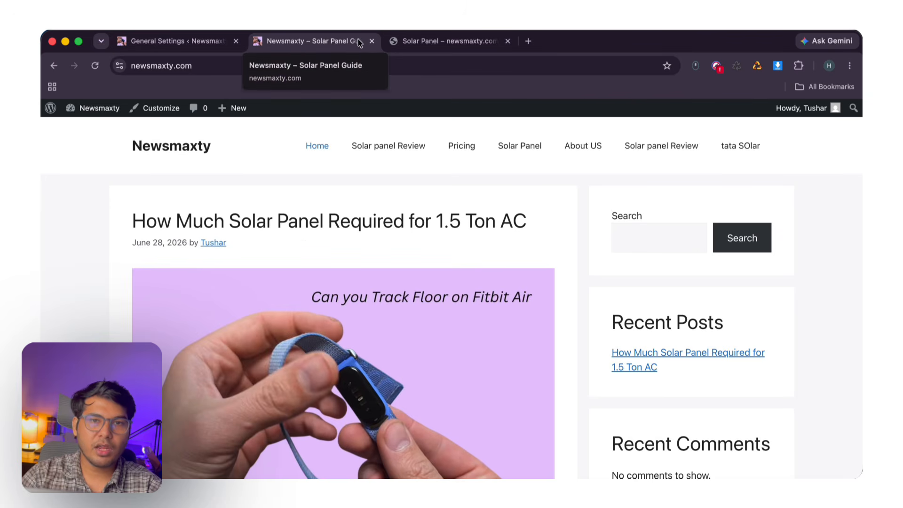
{"action": "left_click", "coordinate": [180, 46]}
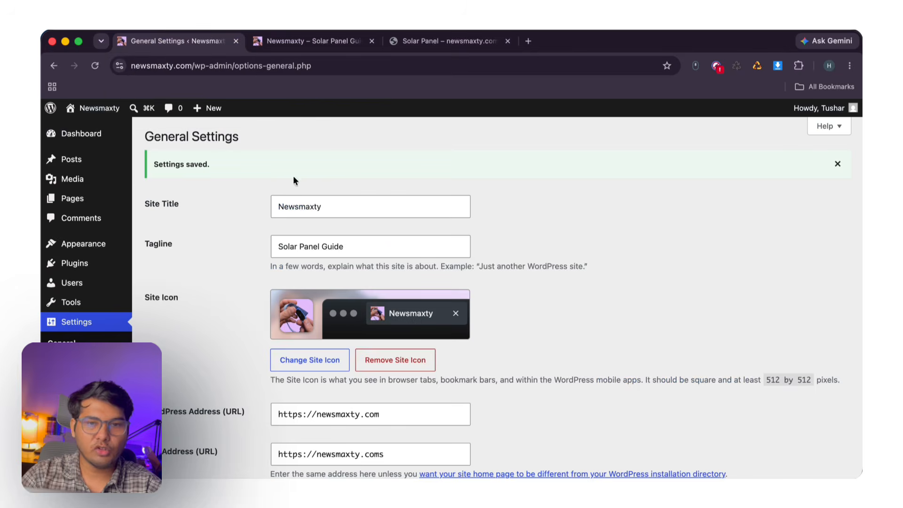
- Open the Connectors settings and review the Anthropic, Google and OpenAI connector entries
{"action": "scroll", "coordinate": [224, 283], "scroll_direction": "down", "scroll_amount": 3}
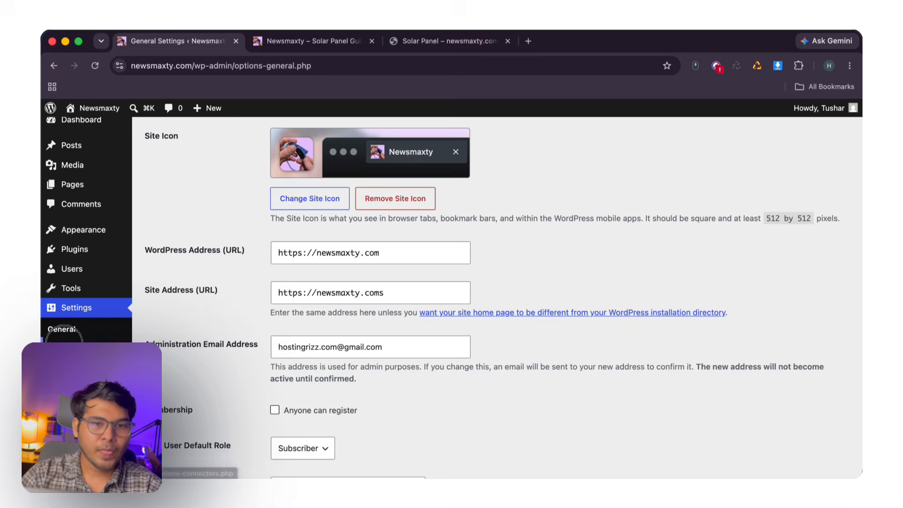
{"action": "left_click", "coordinate": [76, 346]}
{"action": "scroll", "coordinate": [322, 291], "scroll_direction": "down", "scroll_amount": 1}
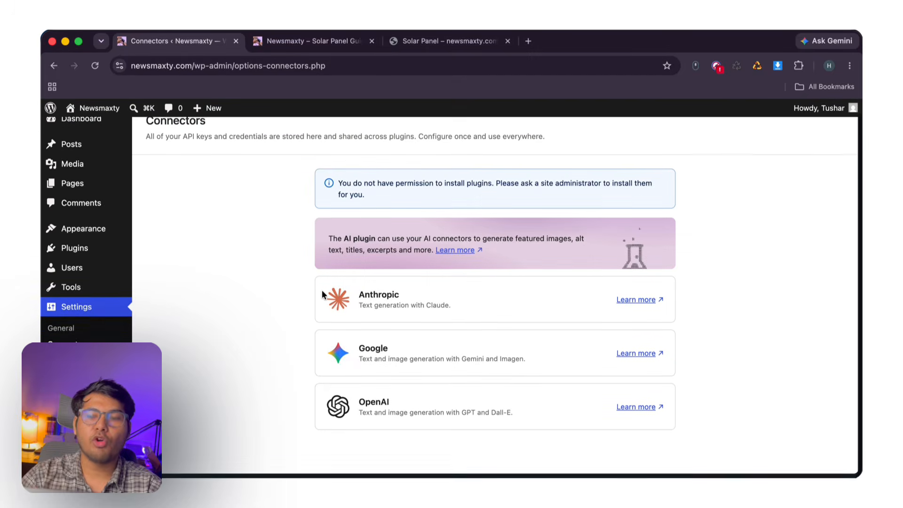
{"action": "scroll", "coordinate": [322, 294], "scroll_direction": "up", "scroll_amount": 1}
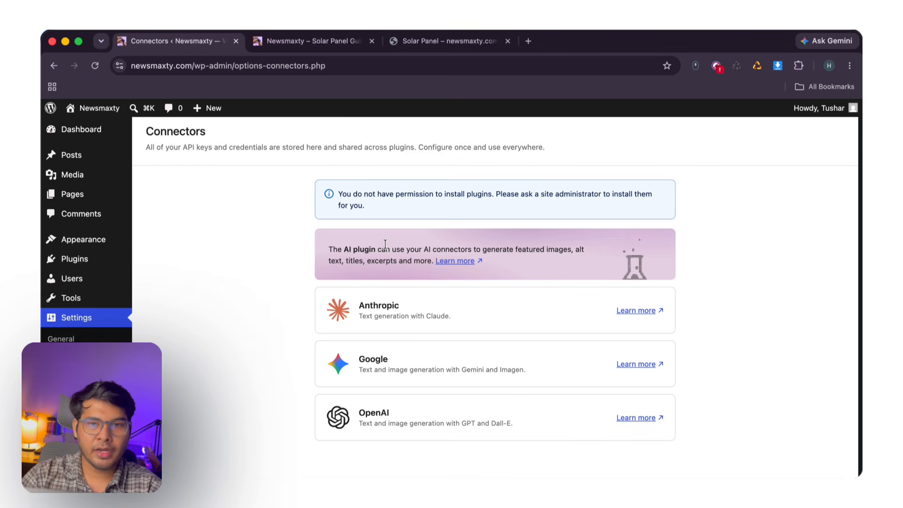
{"action": "mouse_move", "coordinate": [109, 264]}
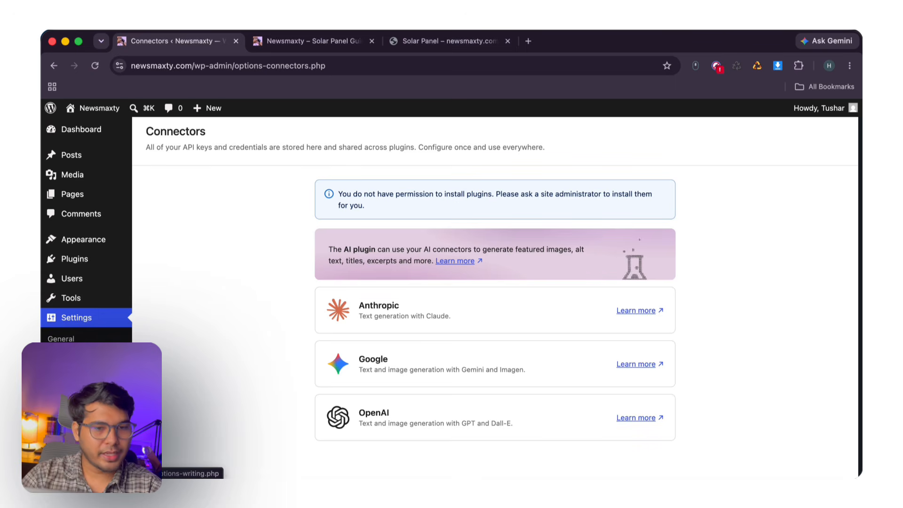
- In the Writing Settings, set the default post category to Solar Panel and keep the default post format as Standard
{"action": "left_click", "coordinate": [60, 355]}
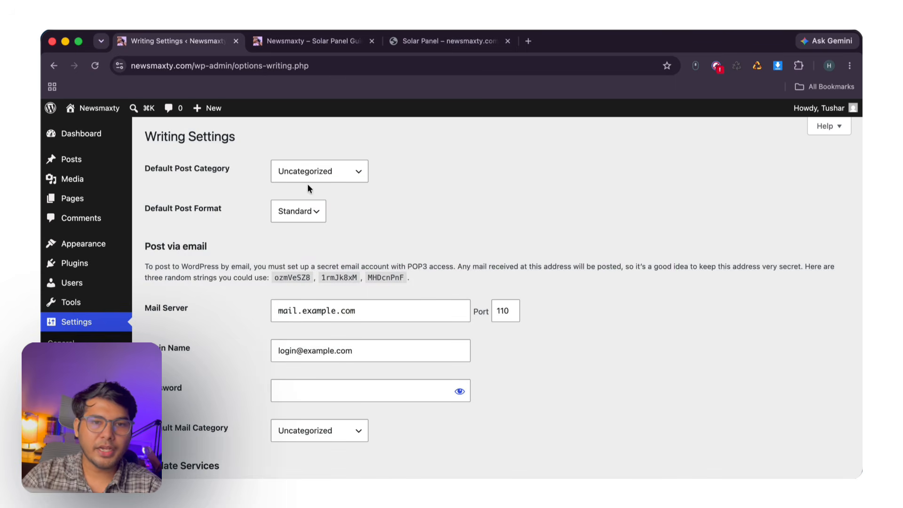
{"action": "left_click", "coordinate": [311, 174]}
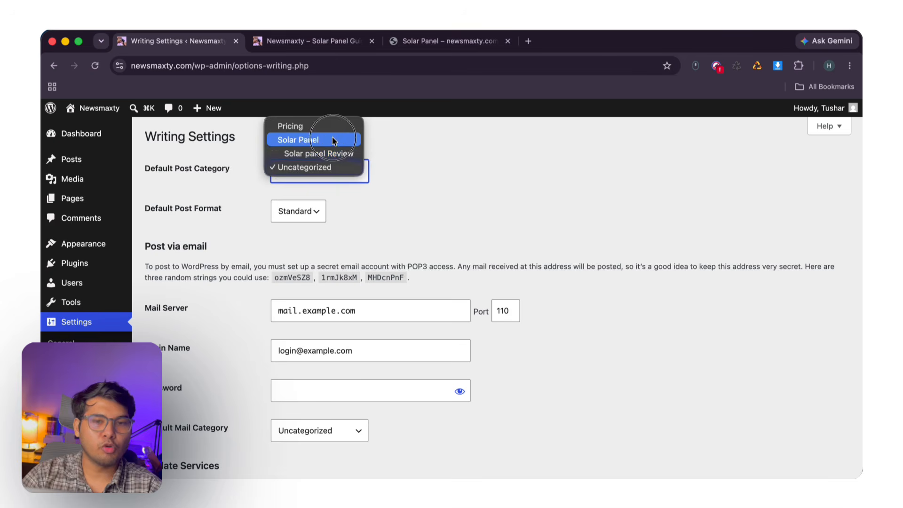
{"action": "left_click", "coordinate": [332, 137]}
{"action": "left_click", "coordinate": [328, 172]}
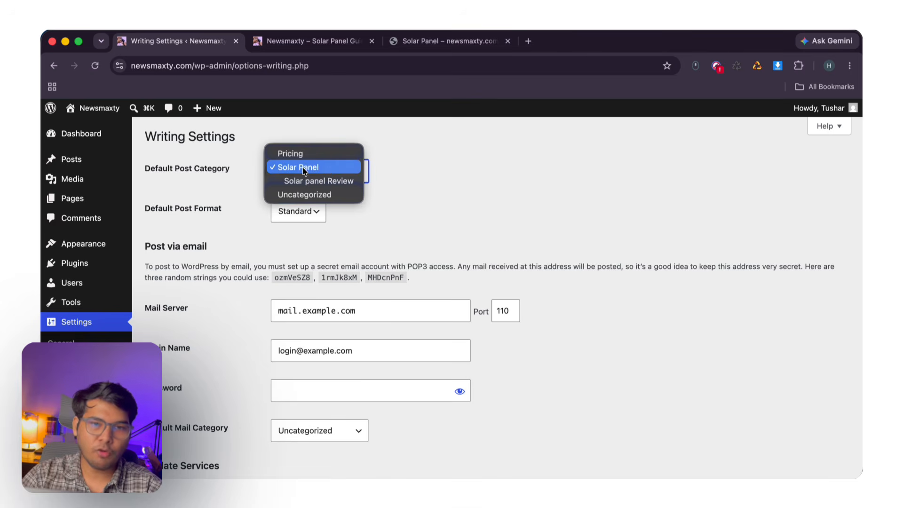
{"action": "left_click", "coordinate": [321, 168]}
{"action": "left_click", "coordinate": [298, 211]}
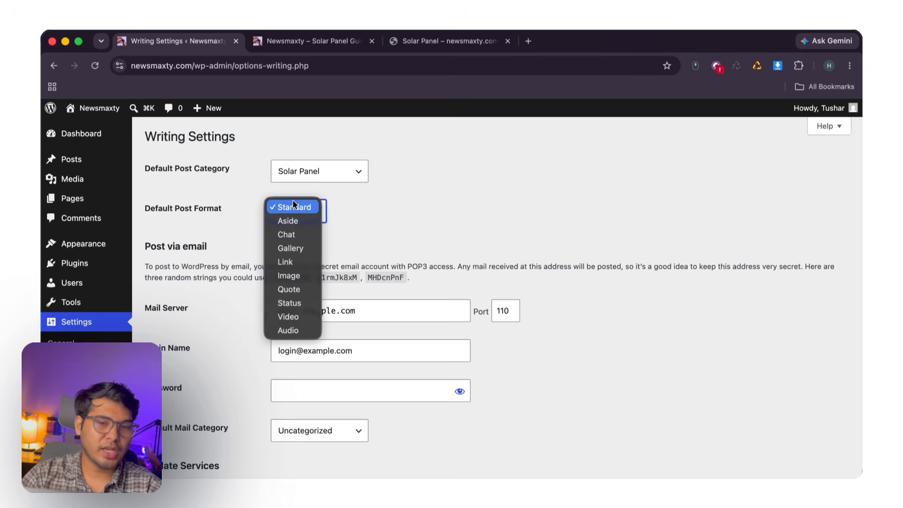
{"action": "left_click", "coordinate": [293, 206]}
- Examine the post-via-email mail server, login and category fields and the Update Services section
{"action": "scroll", "coordinate": [258, 230], "scroll_direction": "down", "scroll_amount": 3}
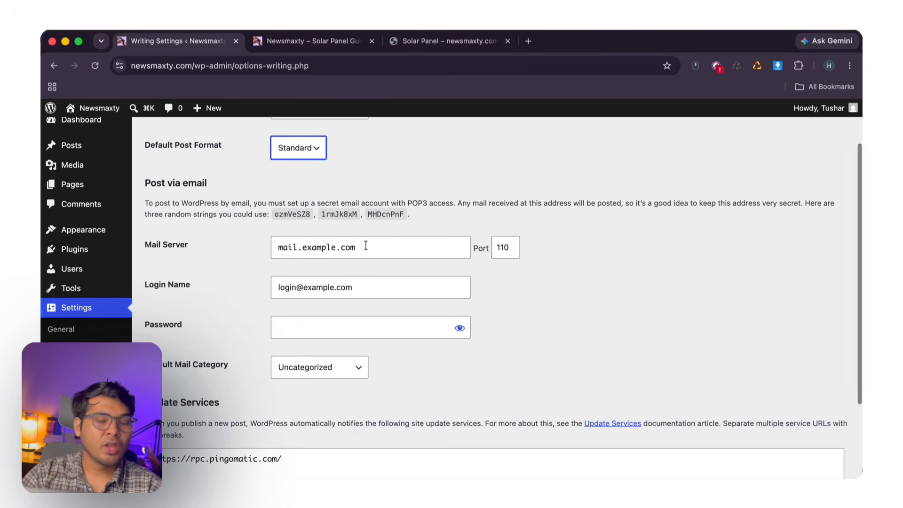
{"action": "left_click_drag", "start_coordinate": [366, 246], "coordinate": [284, 246]}
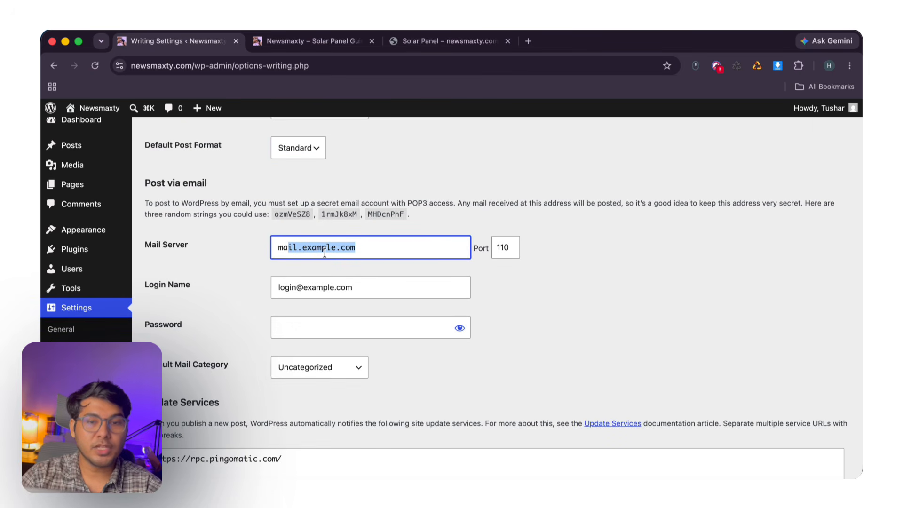
{"action": "left_click_drag", "start_coordinate": [358, 292], "coordinate": [247, 283]}
{"action": "left_click", "coordinate": [355, 257]}
{"action": "scroll", "coordinate": [246, 282], "scroll_direction": "down", "scroll_amount": 3}
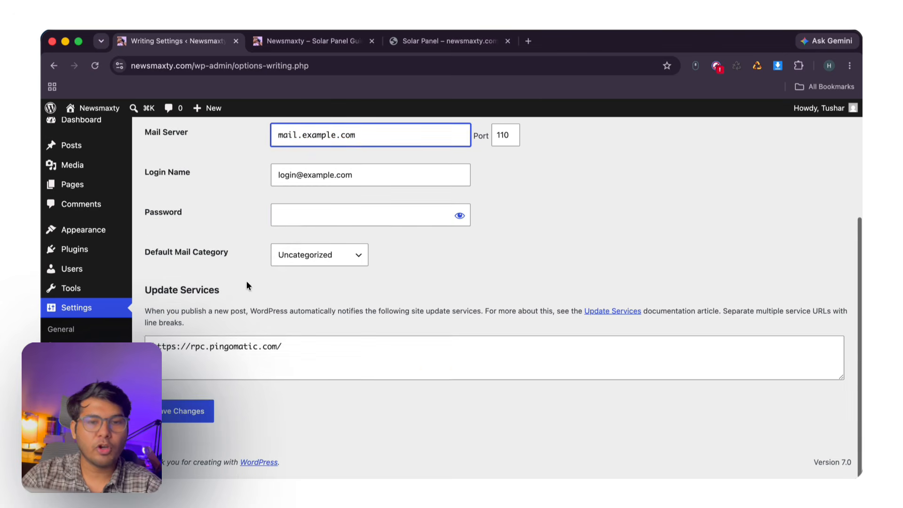
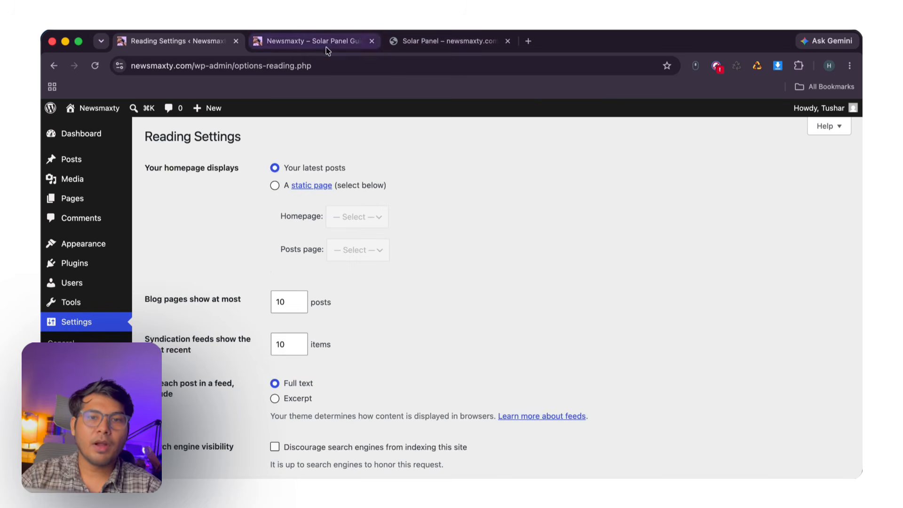
- View the site's current homepage and try to set the static page About US as the homepage in Reading Settings
{"action": "left_click", "coordinate": [322, 46]}
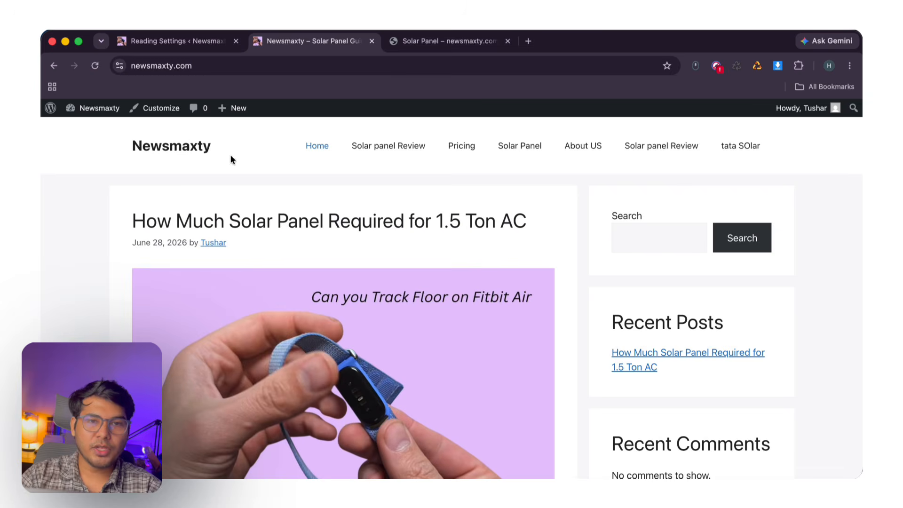
{"action": "left_click", "coordinate": [171, 49]}
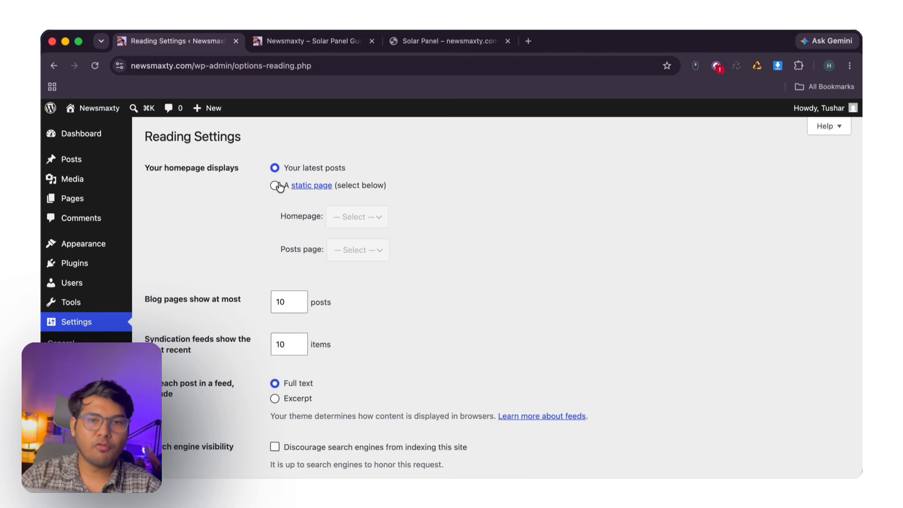
{"action": "left_click", "coordinate": [274, 185]}
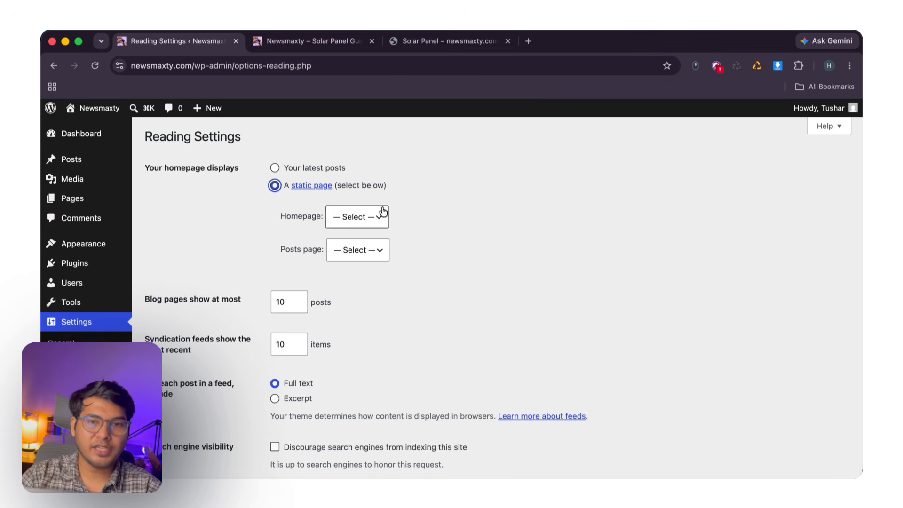
{"action": "left_click", "coordinate": [367, 217]}
{"action": "left_click", "coordinate": [350, 227]}
{"action": "scroll", "coordinate": [258, 296], "scroll_direction": "down", "scroll_amount": 3}
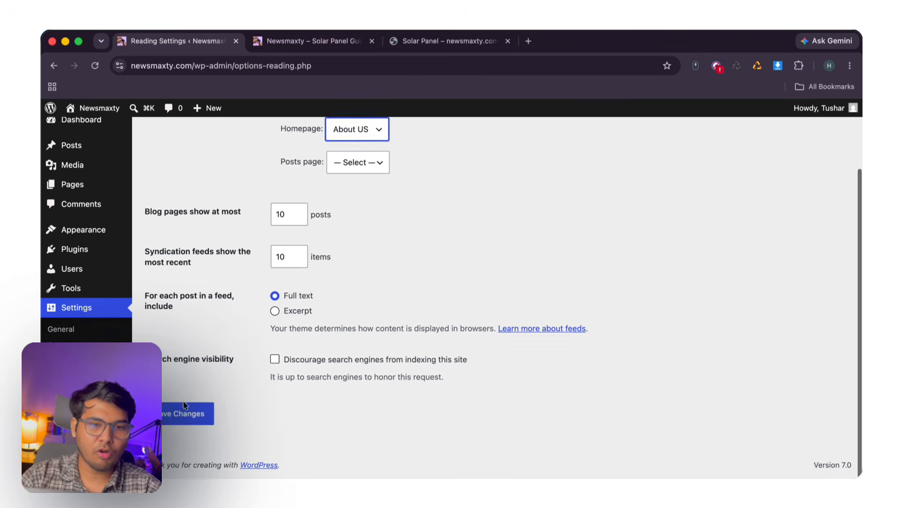
{"action": "left_click", "coordinate": [188, 417]}
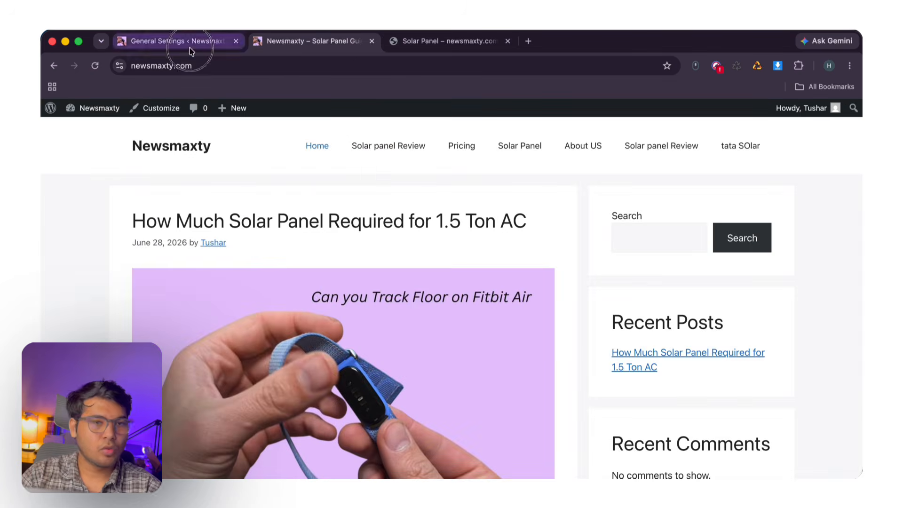
- Return to Reading Settings, choose a static page with About US as the homepage, and save the changes
{"action": "left_click", "coordinate": [179, 41]}
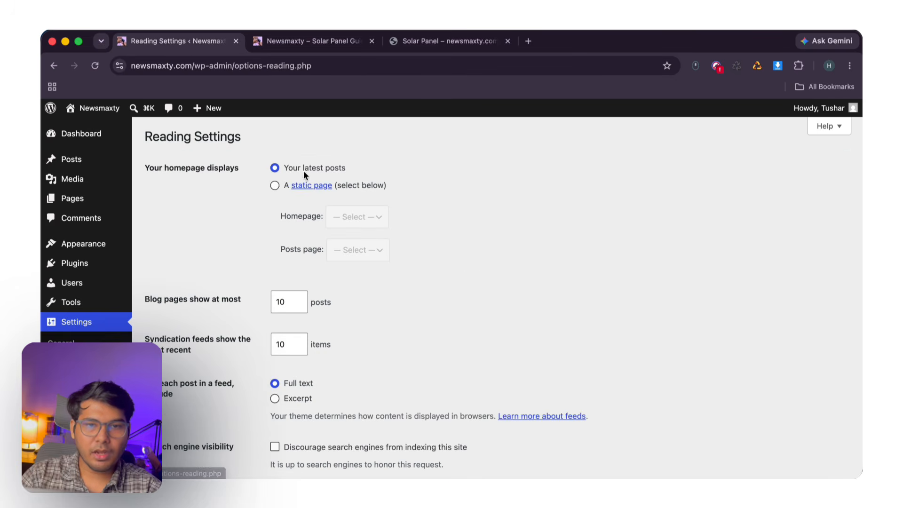
{"action": "left_click", "coordinate": [275, 185]}
{"action": "left_click", "coordinate": [357, 217]}
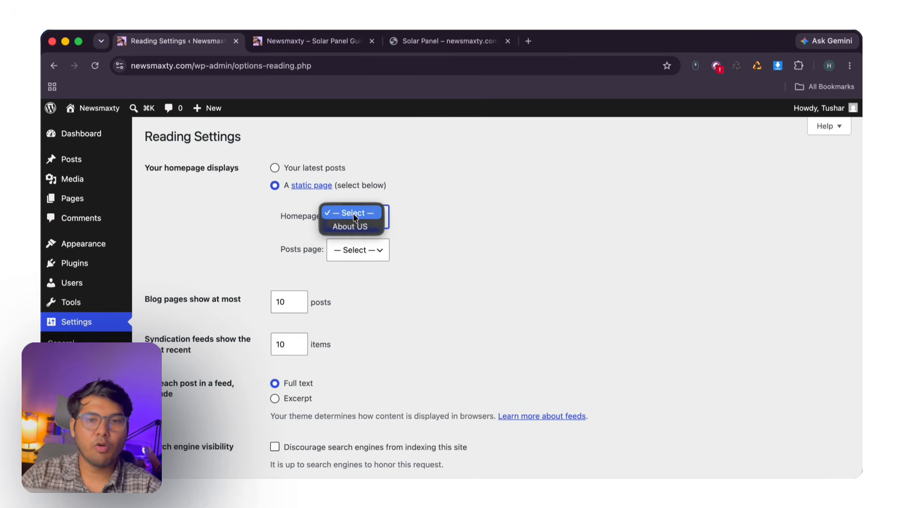
{"action": "left_click", "coordinate": [354, 224]}
{"action": "scroll", "coordinate": [250, 329], "scroll_direction": "down", "scroll_amount": 5}
{"action": "left_click", "coordinate": [188, 413]}
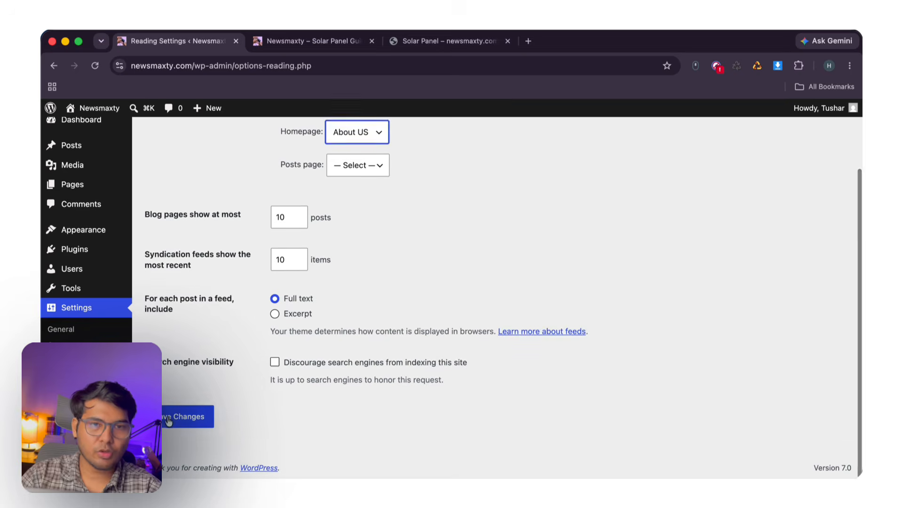
- Reload the site to check the static homepage and its content, and return to Reading Settings
{"action": "left_click", "coordinate": [344, 37]}
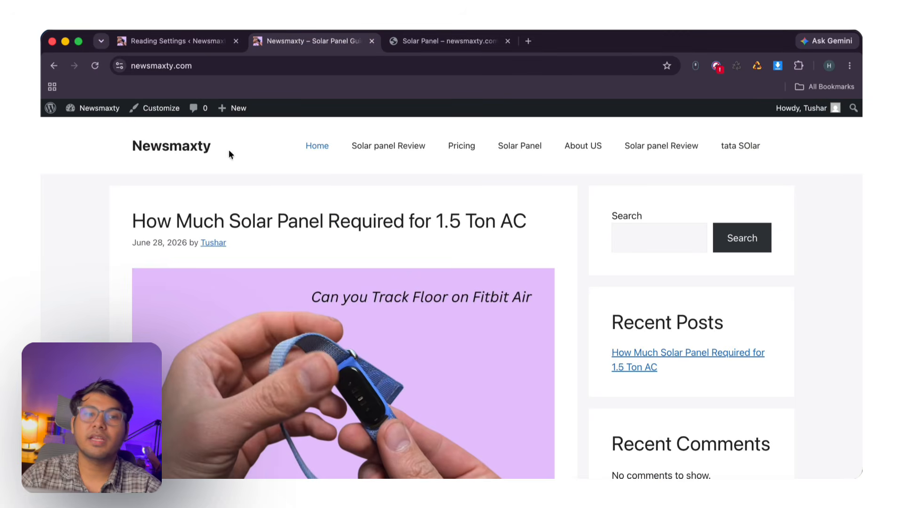
{"action": "left_click", "coordinate": [94, 67]}
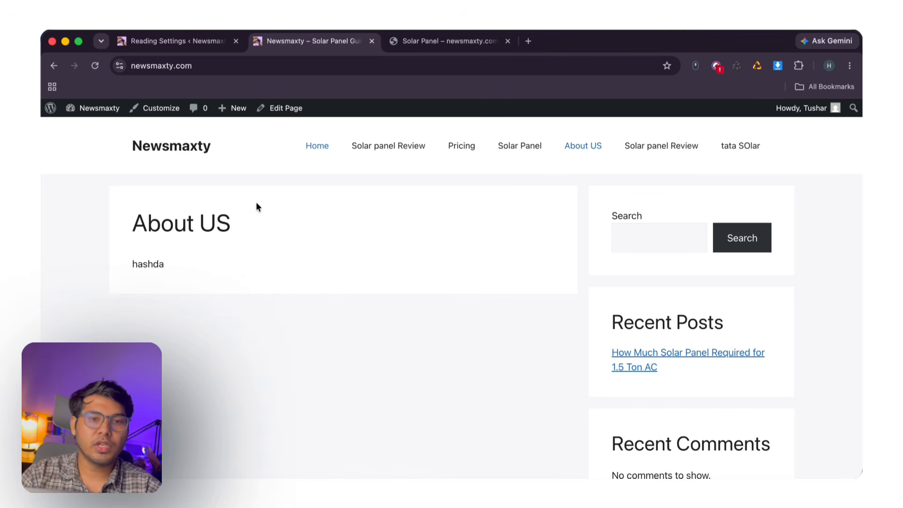
{"action": "left_click_drag", "start_coordinate": [132, 264], "coordinate": [193, 263]}
{"action": "left_click", "coordinate": [193, 264]}
{"action": "left_click", "coordinate": [183, 42]}
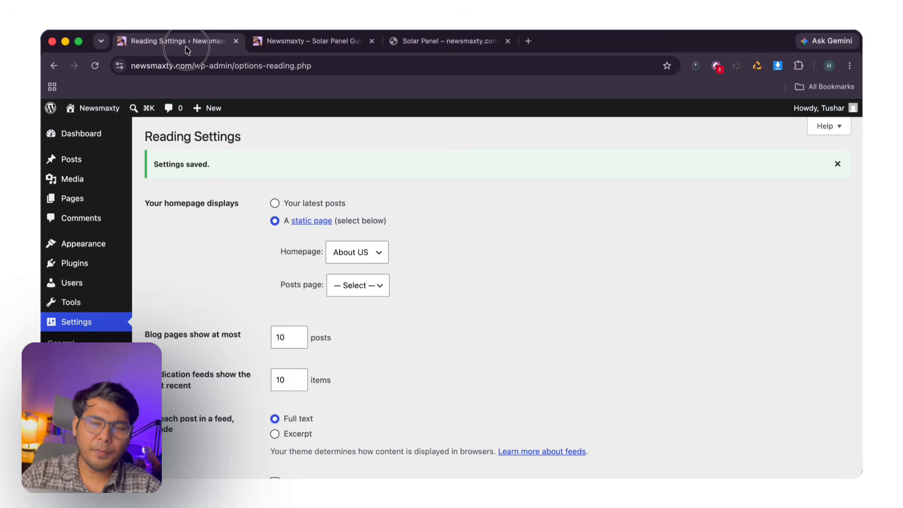
- Try About US as the posts page and clear the static homepage selection
{"action": "left_click", "coordinate": [349, 284]}
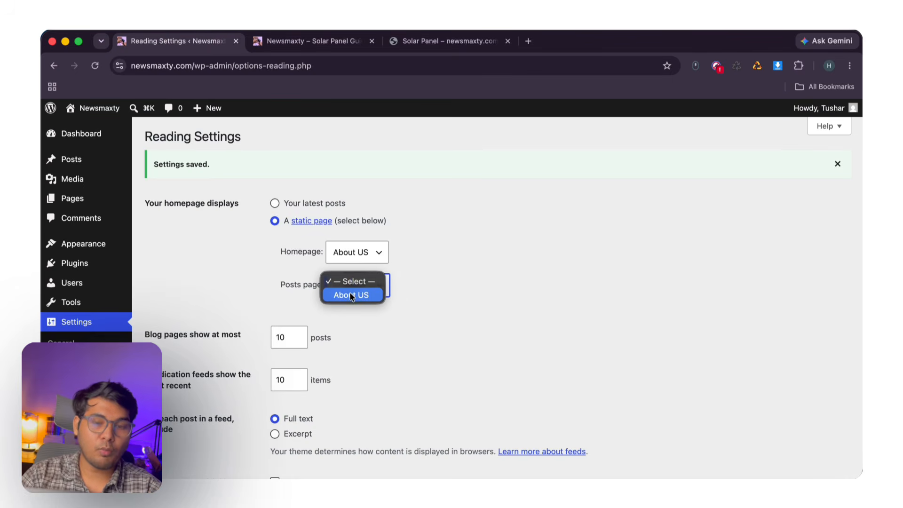
{"action": "left_click", "coordinate": [350, 295]}
{"action": "left_click", "coordinate": [356, 242]}
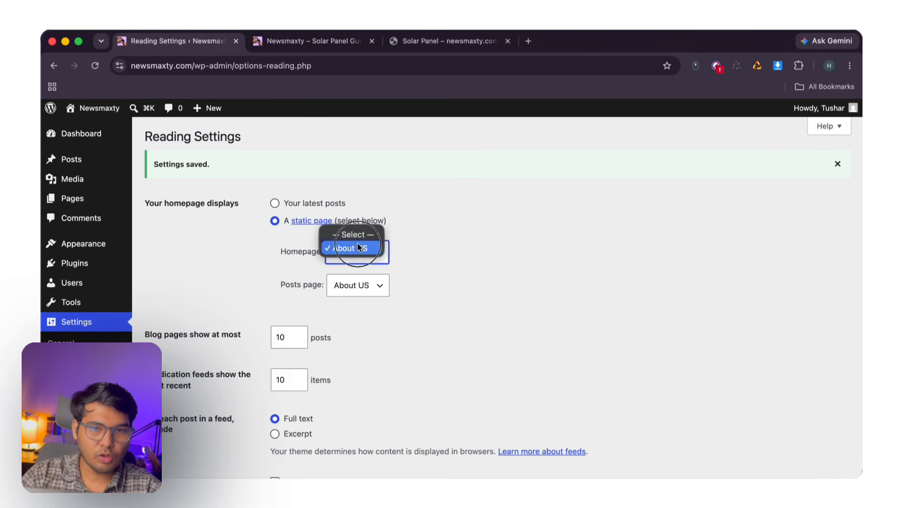
{"action": "left_click", "coordinate": [347, 234]}
- Set the homepage to display the latest posts and save the reading settings
{"action": "left_click", "coordinate": [274, 203]}
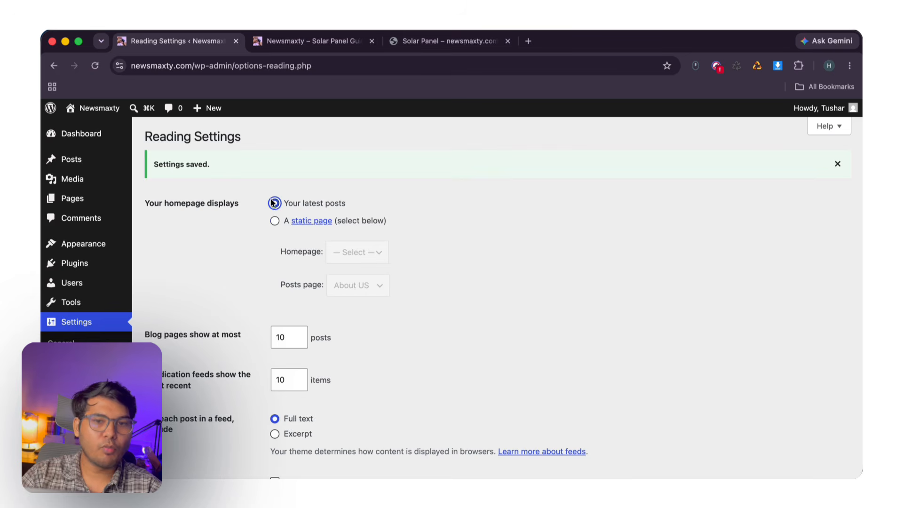
{"action": "scroll", "coordinate": [250, 359], "scroll_direction": "down", "scroll_amount": 5}
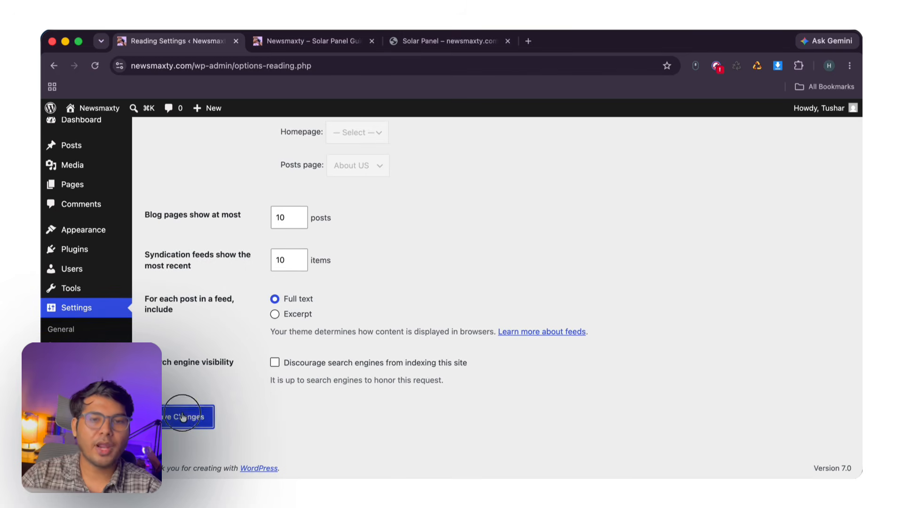
{"action": "left_click", "coordinate": [253, 416]}
- Reload the site to check that the homepage lists the latest posts, and go back to Reading Settings
{"action": "left_click", "coordinate": [321, 46]}
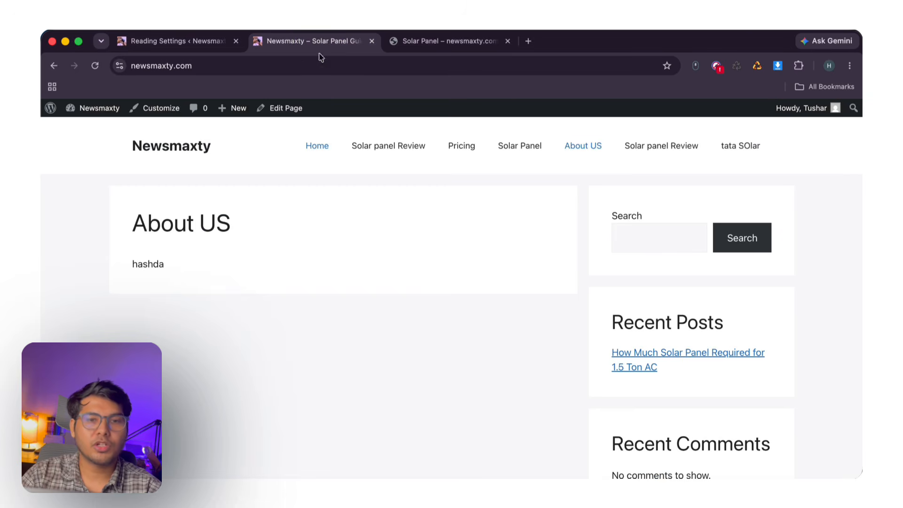
{"action": "left_click", "coordinate": [95, 67]}
{"action": "left_click", "coordinate": [126, 34]}
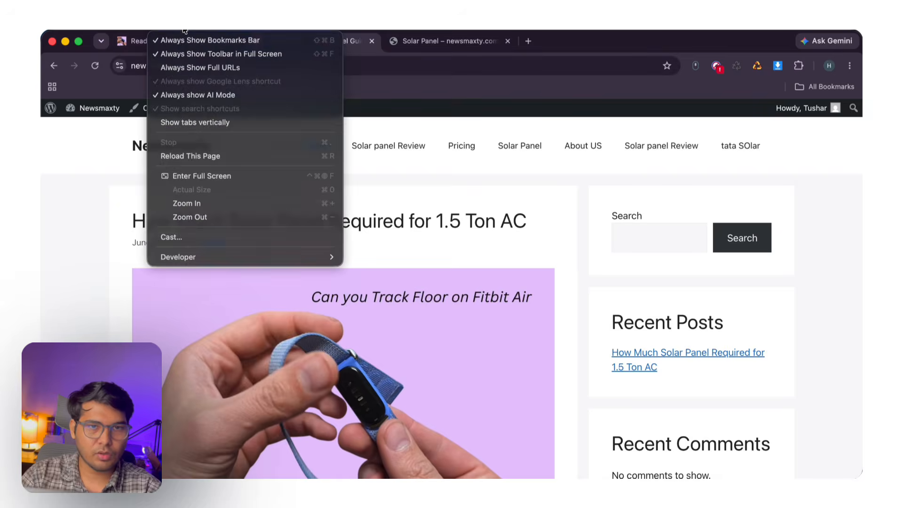
{"action": "mouse_move", "coordinate": [197, 35]}
{"action": "left_click", "coordinate": [156, 44]}
{"action": "left_click", "coordinate": [183, 40]}
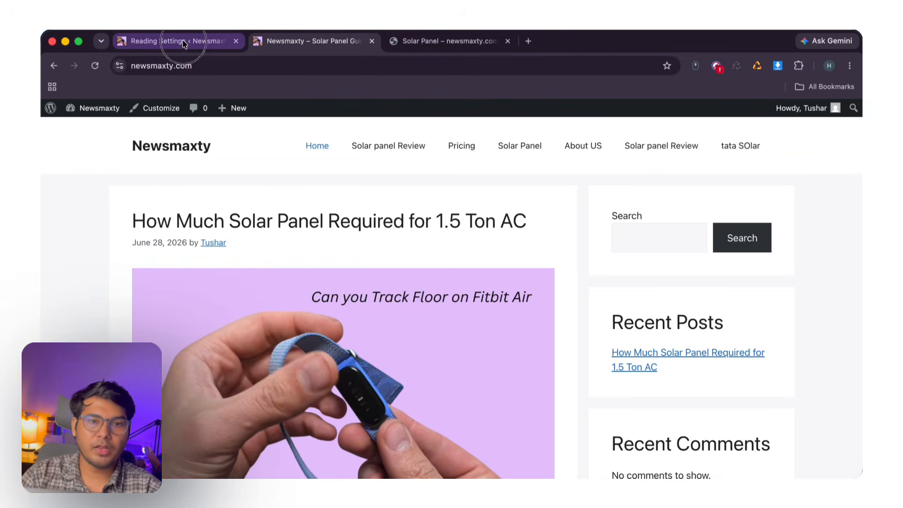
- Examine the blog page post limit, the syndication feed options and the search engine visibility setting
{"action": "scroll", "coordinate": [265, 215], "scroll_direction": "down", "scroll_amount": 5}
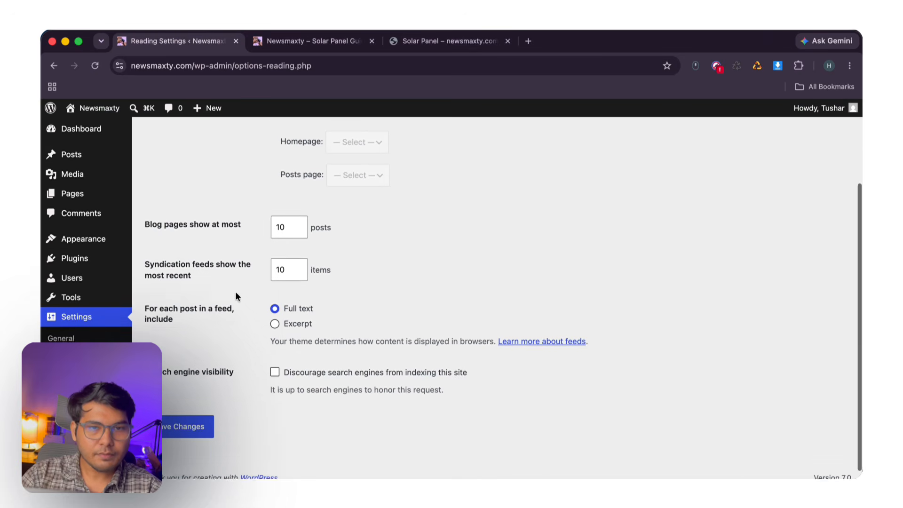
{"action": "scroll", "coordinate": [235, 296], "scroll_direction": "up", "scroll_amount": 5}
{"action": "double_click", "coordinate": [281, 338]}
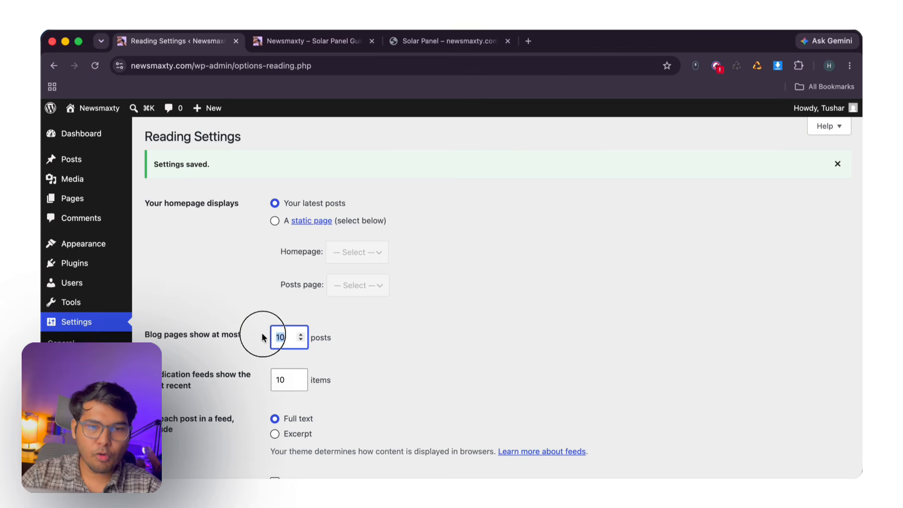
{"action": "left_click_drag", "start_coordinate": [286, 378], "coordinate": [261, 377]}
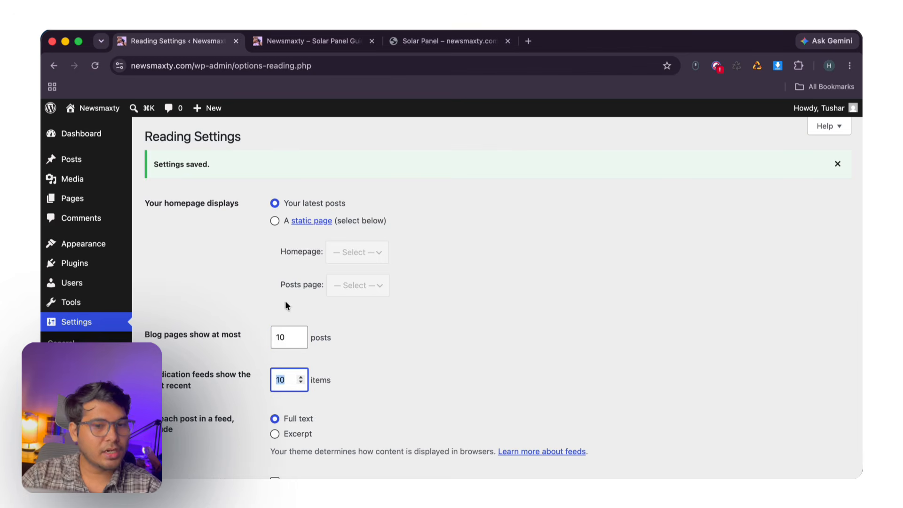
{"action": "left_click", "coordinate": [217, 379]}
{"action": "scroll", "coordinate": [218, 414], "scroll_direction": "down", "scroll_amount": 4}
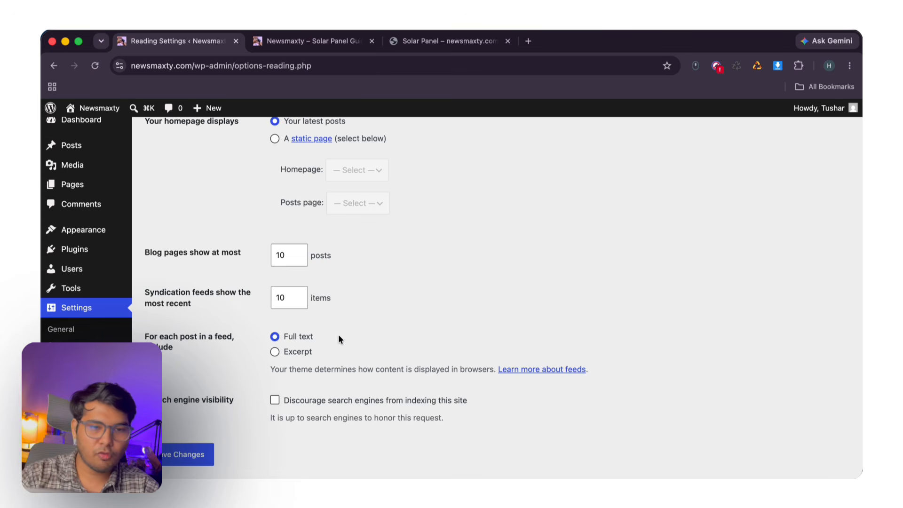
{"action": "triple_click", "coordinate": [192, 398]}
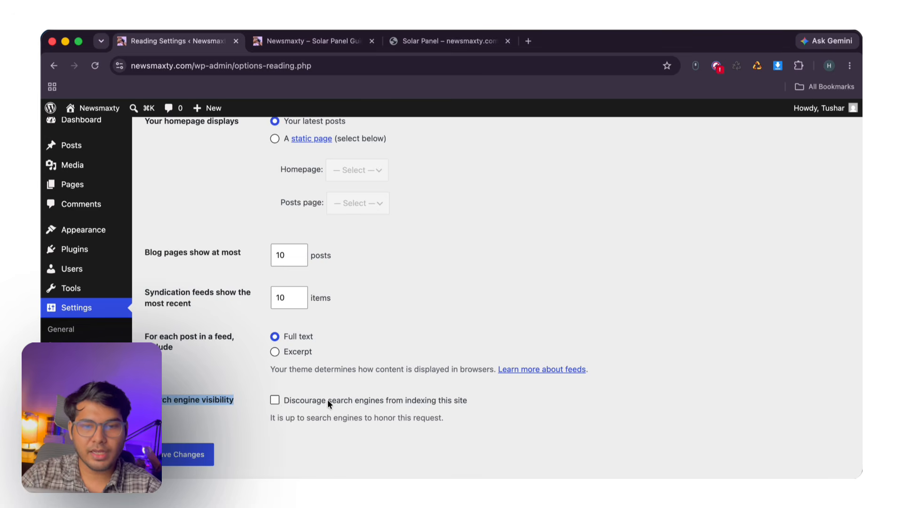
- Turn the option discouraging search engines from indexing the site on and back off, and save the reading settings
{"action": "left_click", "coordinate": [418, 404]}
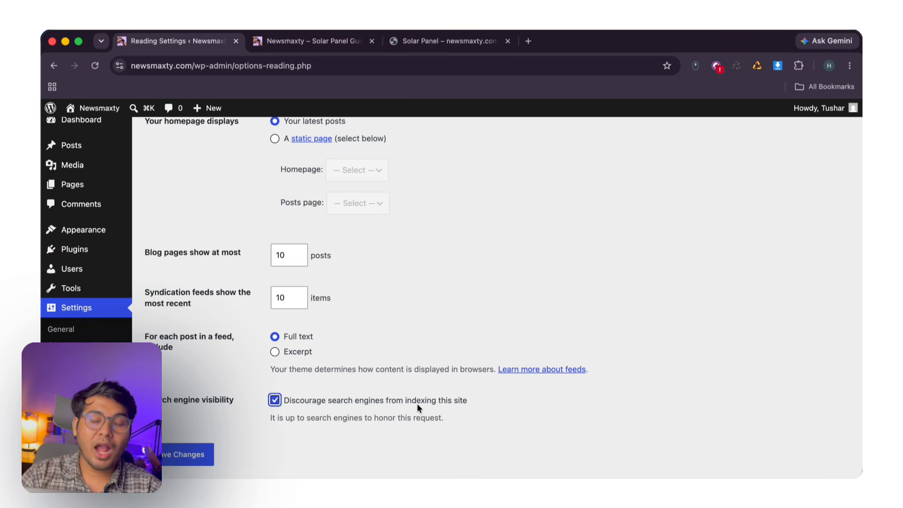
{"action": "left_click", "coordinate": [418, 403]}
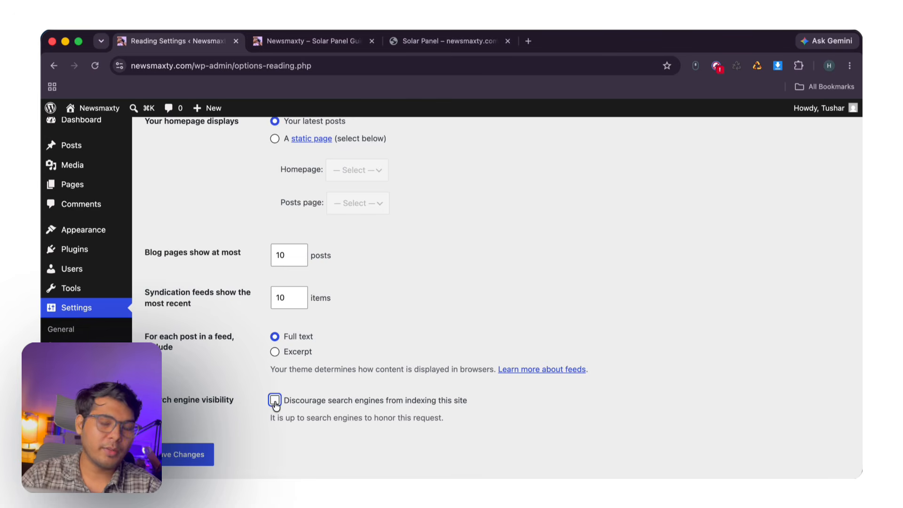
{"action": "left_click", "coordinate": [173, 455]}
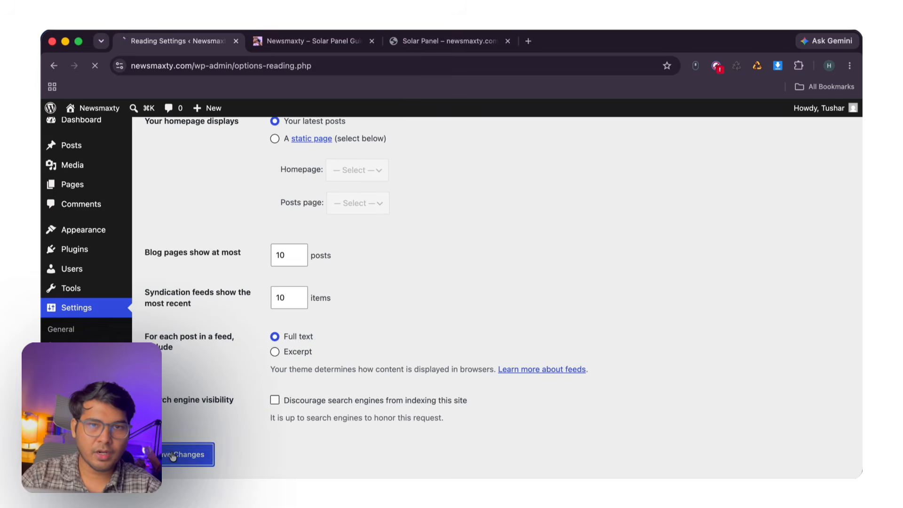
- Reload the site's homepage to check it, and return to Reading Settings
{"action": "left_click", "coordinate": [303, 41]}
{"action": "left_click", "coordinate": [95, 67]}
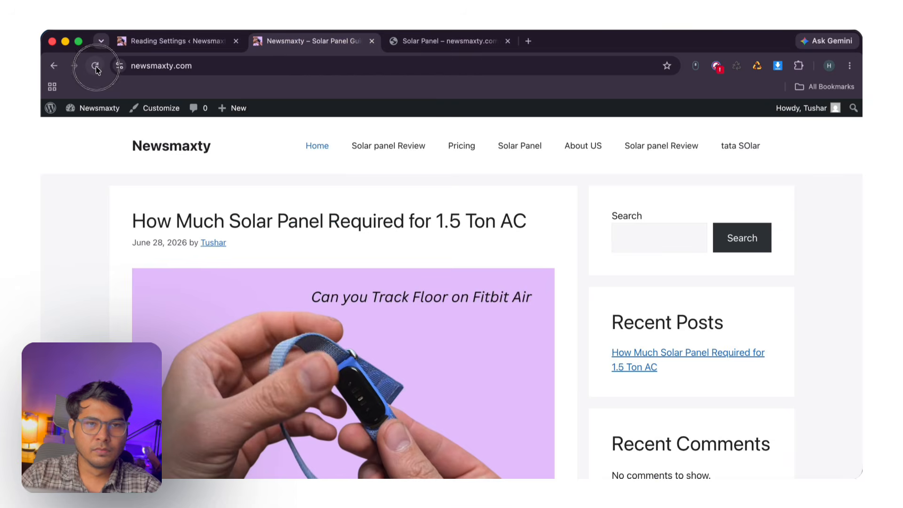
{"action": "left_click", "coordinate": [200, 42]}
- Open the Discussion Settings and look through the comment pagination, email notification and moderation options
{"action": "scroll", "coordinate": [452, 282], "scroll_direction": "down", "scroll_amount": 2}
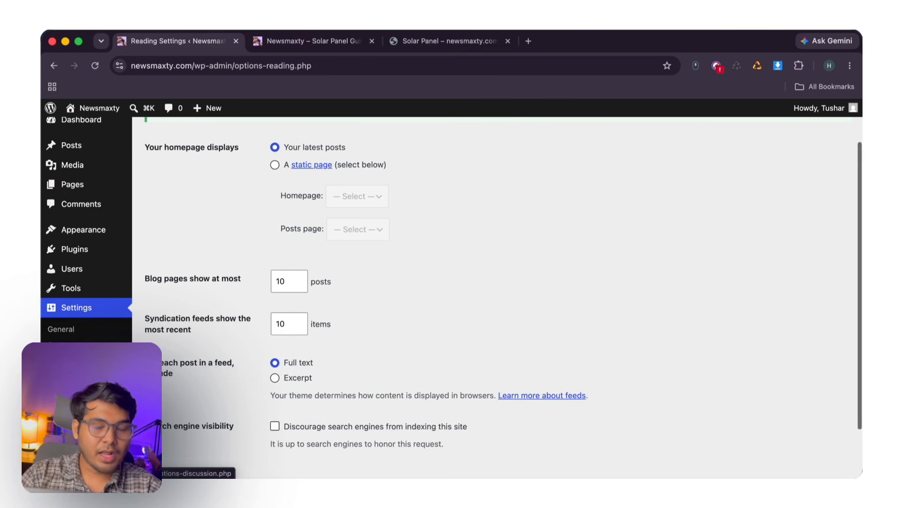
{"action": "left_click", "coordinate": [66, 370]}
{"action": "scroll", "coordinate": [258, 340], "scroll_direction": "down", "scroll_amount": 20}
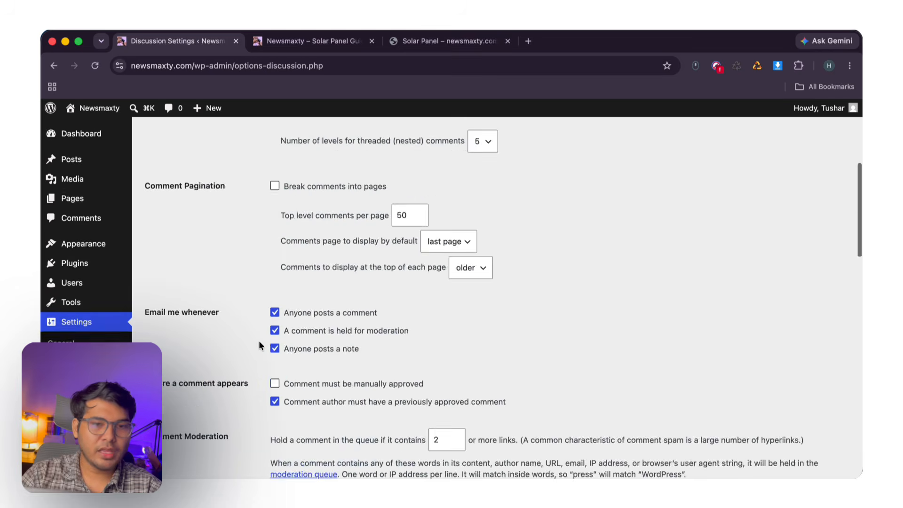
- Review the image sizes and upload option in Media Settings, comparing them with the post image on the homepage
{"action": "left_click", "coordinate": [61, 382]}
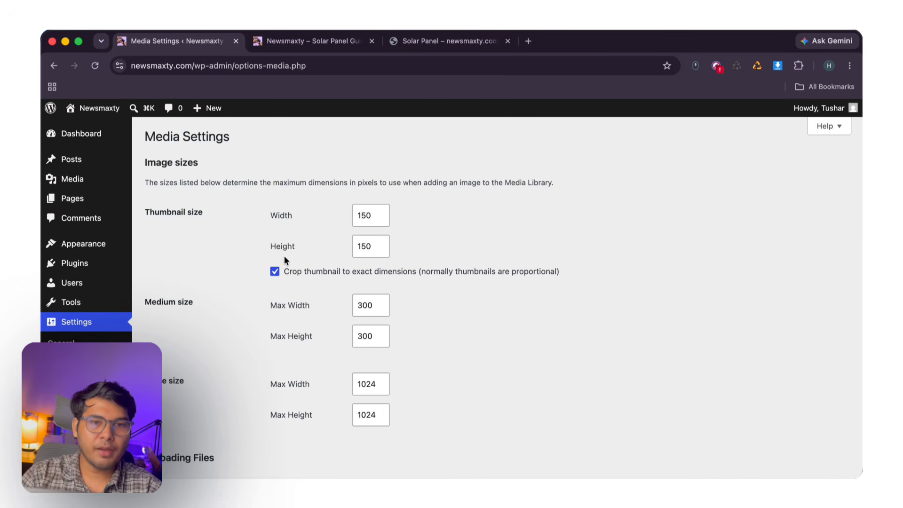
{"action": "left_click", "coordinate": [323, 43]}
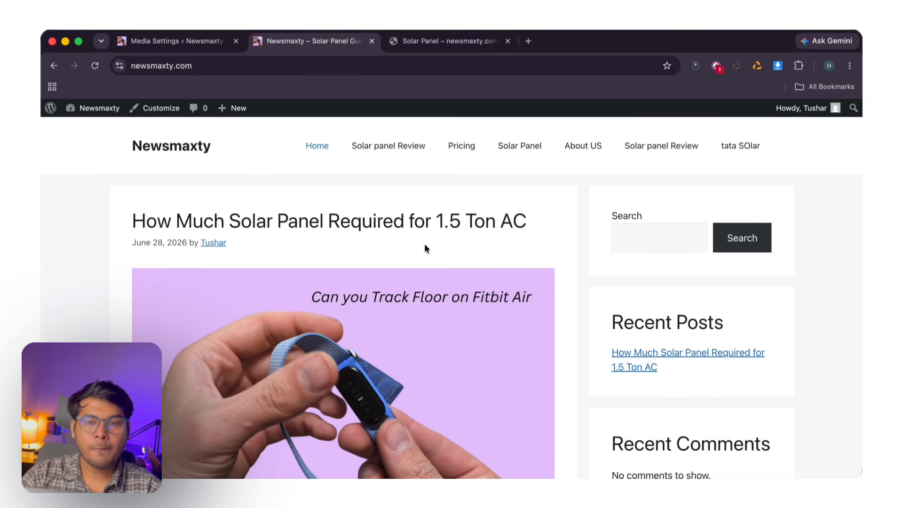
{"action": "scroll", "coordinate": [312, 363], "scroll_direction": "down", "scroll_amount": 3}
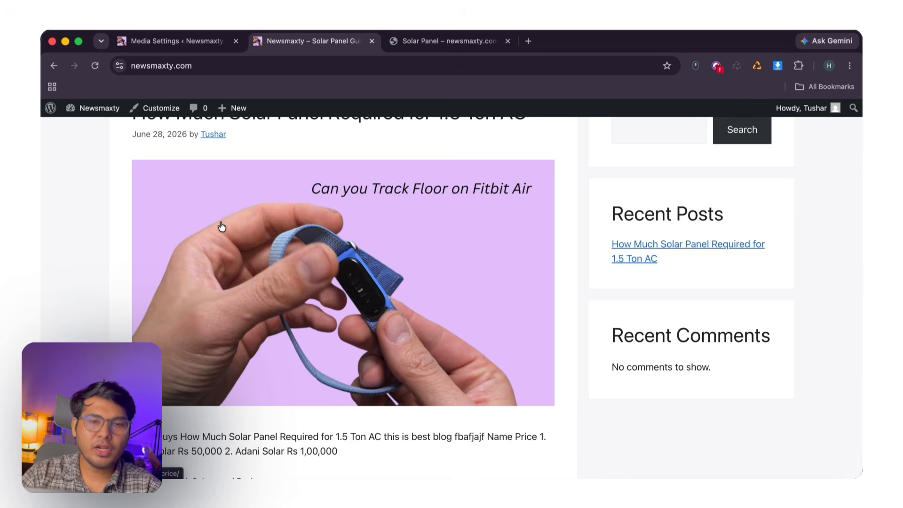
{"action": "left_click", "coordinate": [178, 42]}
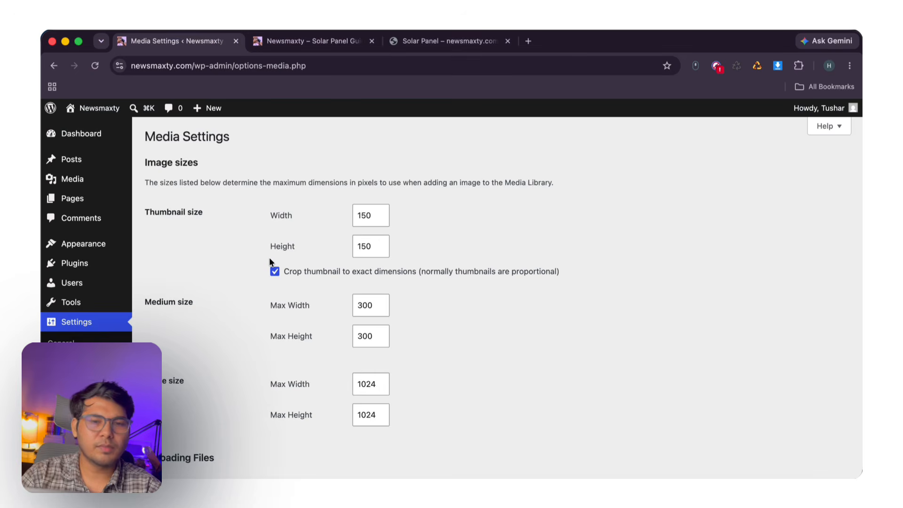
{"action": "scroll", "coordinate": [269, 258], "scroll_direction": "down", "scroll_amount": 4}
- Open Permalink Settings, and view the solar panel post on the site to check its URL before returning
{"action": "left_click", "coordinate": [65, 390]}
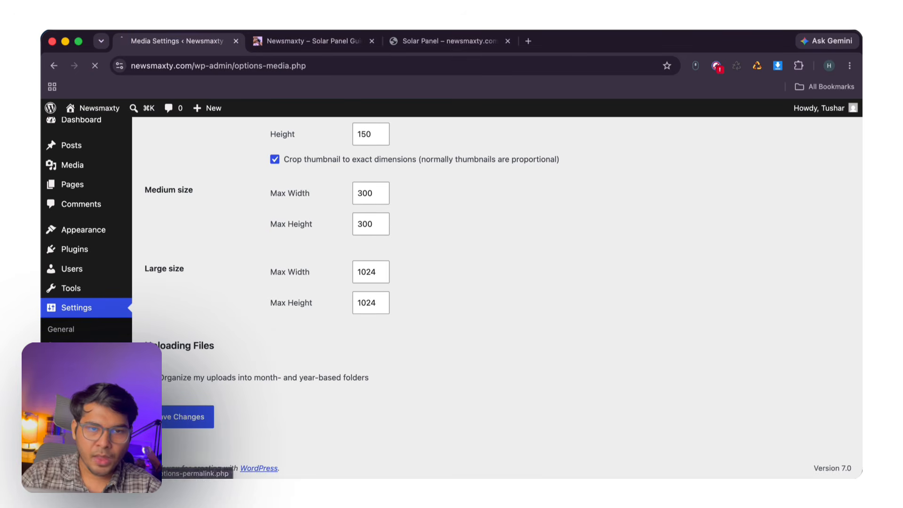
{"action": "scroll", "coordinate": [250, 281], "scroll_direction": "down", "scroll_amount": 5}
{"action": "left_click", "coordinate": [301, 41]}
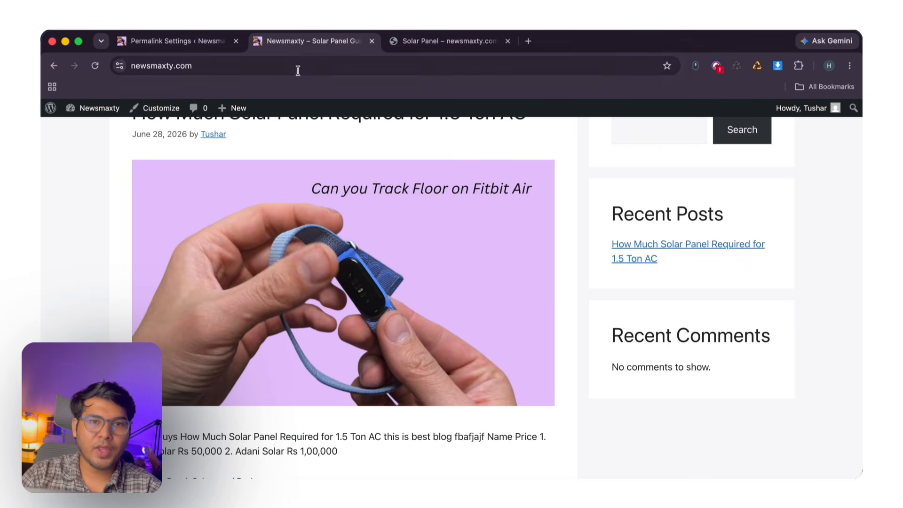
{"action": "scroll", "coordinate": [288, 203], "scroll_direction": "up", "scroll_amount": 3}
{"action": "left_click", "coordinate": [282, 217]}
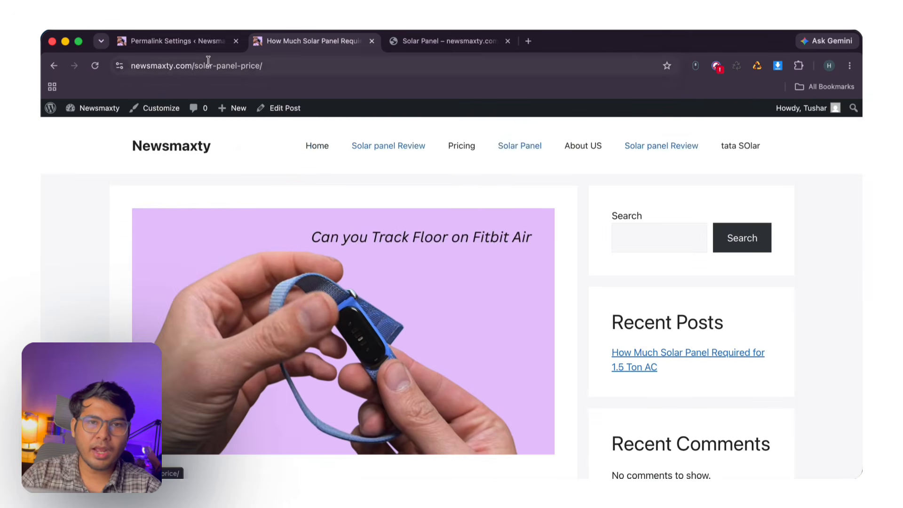
{"action": "left_click", "coordinate": [169, 41]}
- Examine the permalink structure choices, the custom structure tags and the optional category and tag bases
{"action": "scroll", "coordinate": [320, 281], "scroll_direction": "up", "scroll_amount": 4}
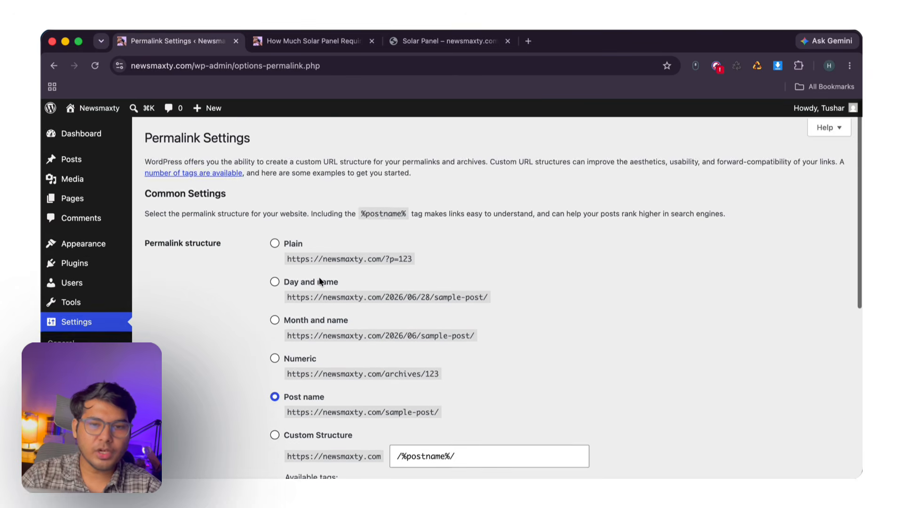
{"action": "scroll", "coordinate": [320, 282], "scroll_direction": "down", "scroll_amount": 3}
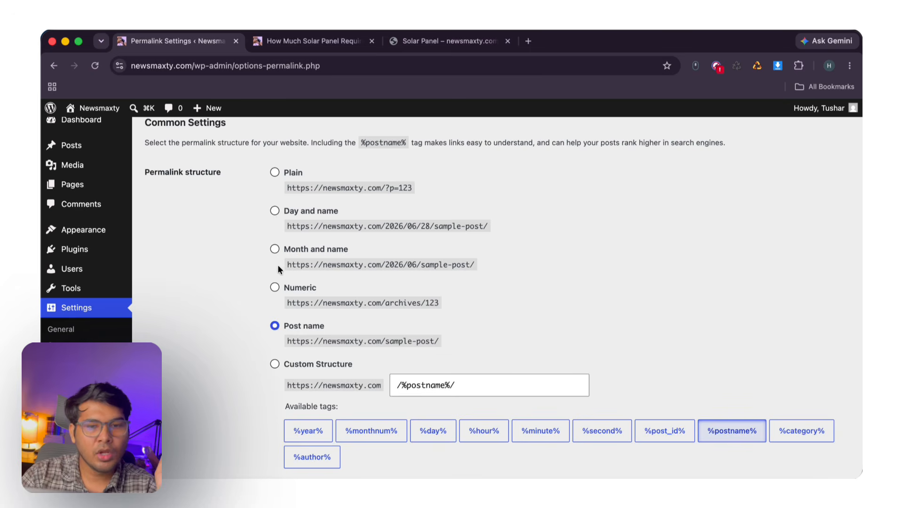
{"action": "scroll", "coordinate": [278, 268], "scroll_direction": "down", "scroll_amount": 5}
{"action": "scroll", "coordinate": [293, 332], "scroll_direction": "up", "scroll_amount": 6}
{"action": "scroll", "coordinate": [310, 330], "scroll_direction": "down", "scroll_amount": 1}
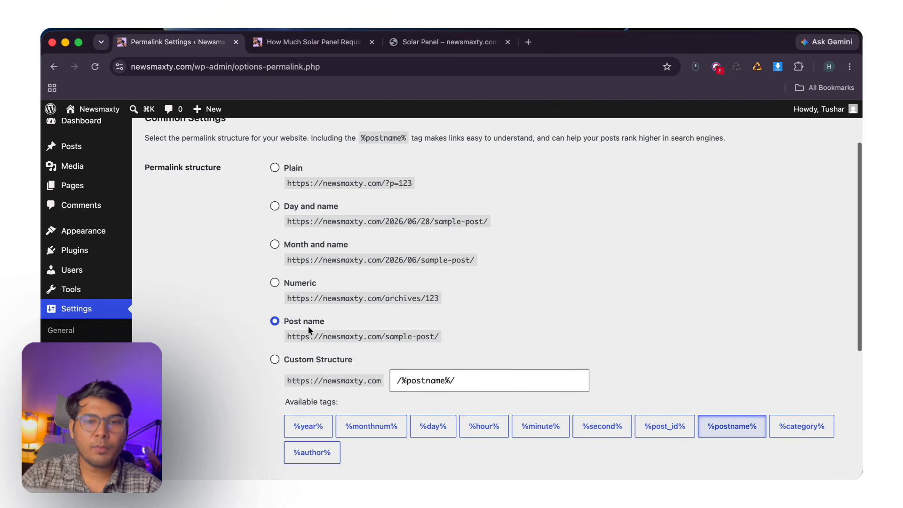
{"action": "scroll", "coordinate": [306, 353], "scroll_direction": "down", "scroll_amount": 5}
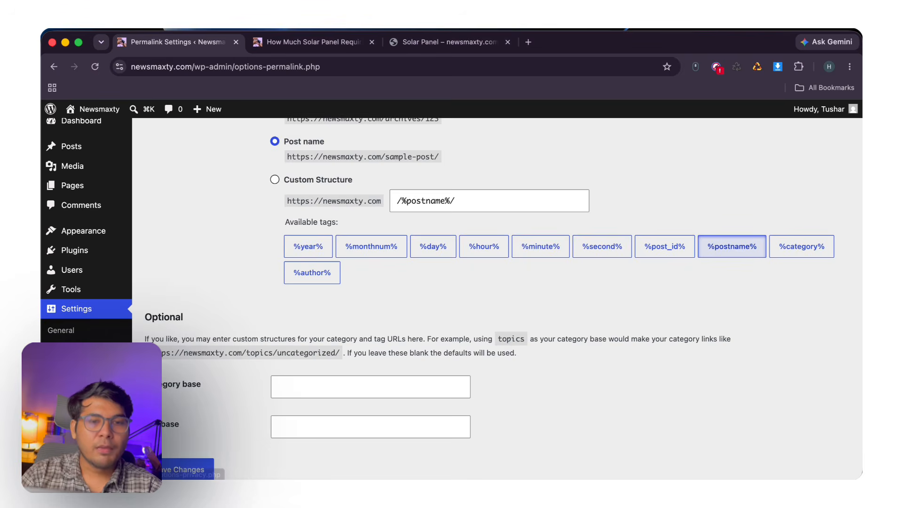
- Open the Privacy settings and review the options for creating or changing the Privacy Policy page
{"action": "left_click", "coordinate": [59, 443]}
{"action": "scroll", "coordinate": [352, 325], "scroll_direction": "down", "scroll_amount": 2}
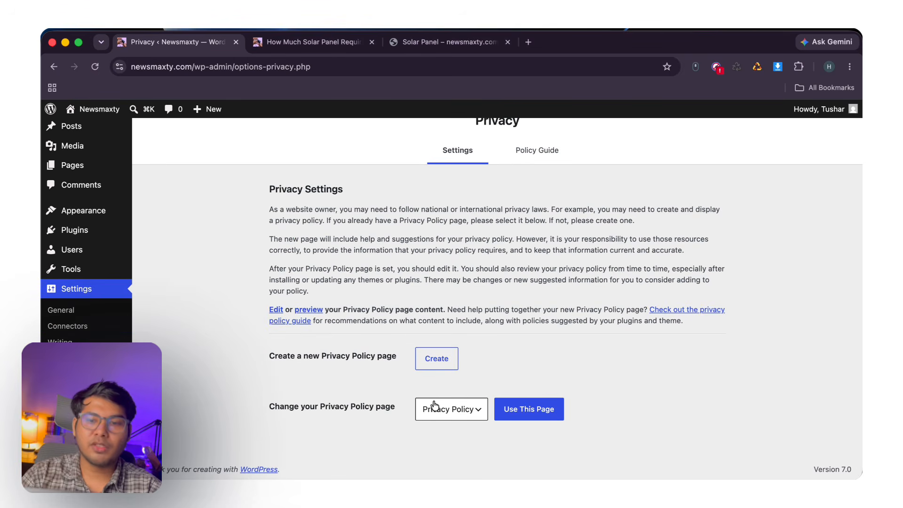
{"action": "scroll", "coordinate": [425, 235], "scroll_direction": "up", "scroll_amount": 2}
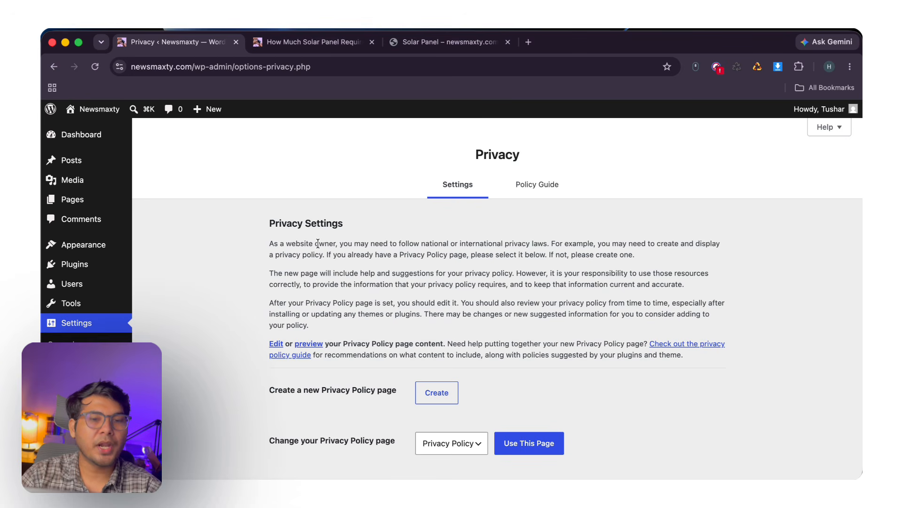
{"action": "scroll", "coordinate": [152, 335], "scroll_direction": "down", "scroll_amount": 2}
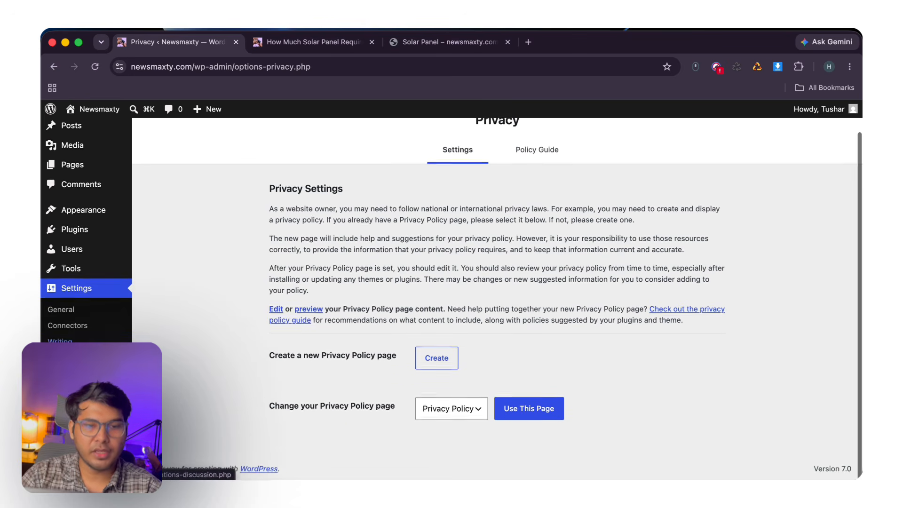
{"action": "scroll", "coordinate": [127, 357], "scroll_direction": "up", "scroll_amount": 2}
- Return to the Dashboard home, and look over the site's homepage from the post to the sidebar widgets
{"action": "left_click", "coordinate": [147, 135]}
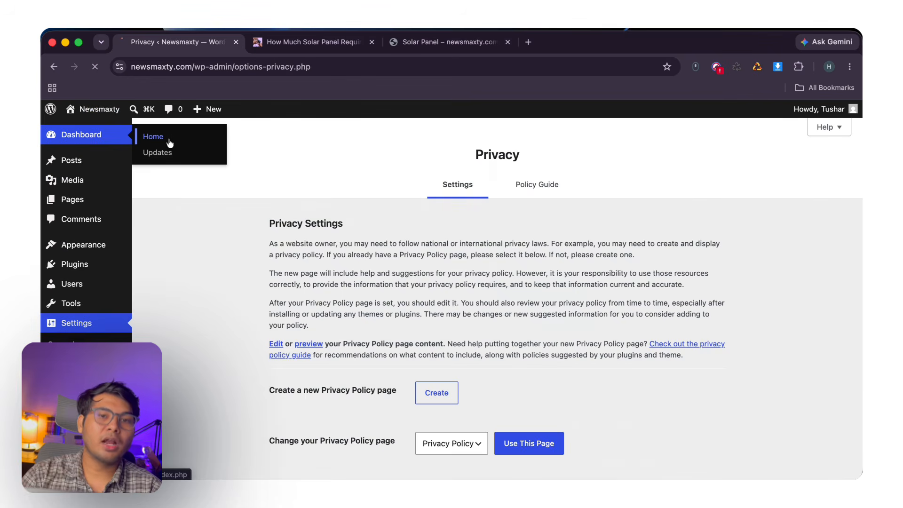
{"action": "left_click", "coordinate": [322, 44]}
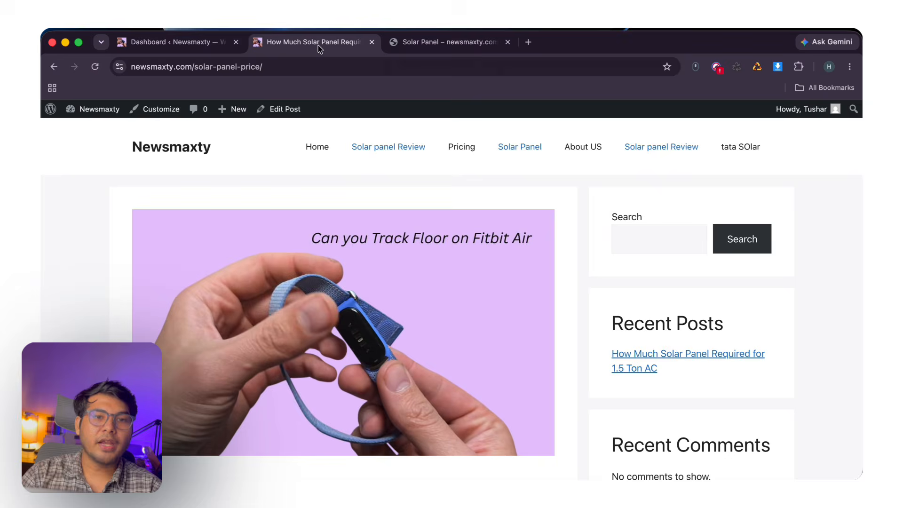
{"action": "left_click", "coordinate": [158, 150]}
{"action": "scroll", "coordinate": [151, 282], "scroll_direction": "down", "scroll_amount": 10}
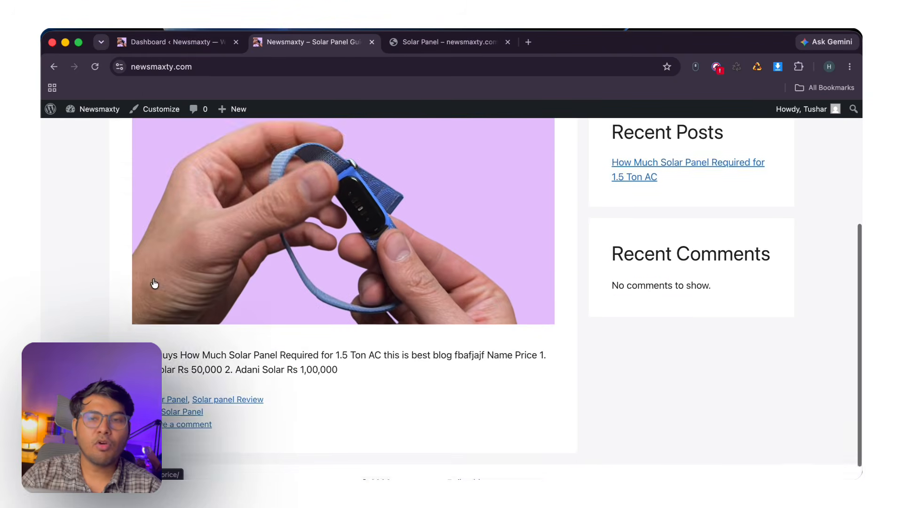
{"action": "scroll", "coordinate": [151, 282], "scroll_direction": "up", "scroll_amount": 10}
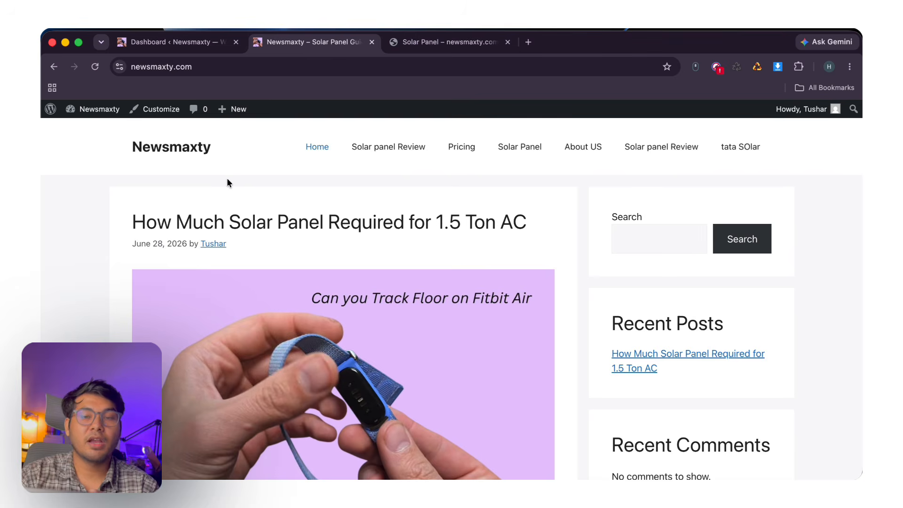
{"action": "left_click", "coordinate": [193, 110]}
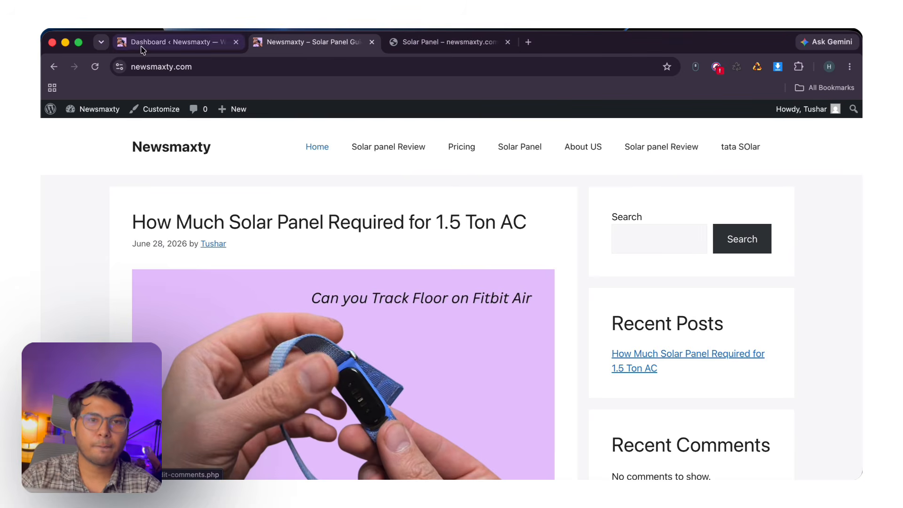